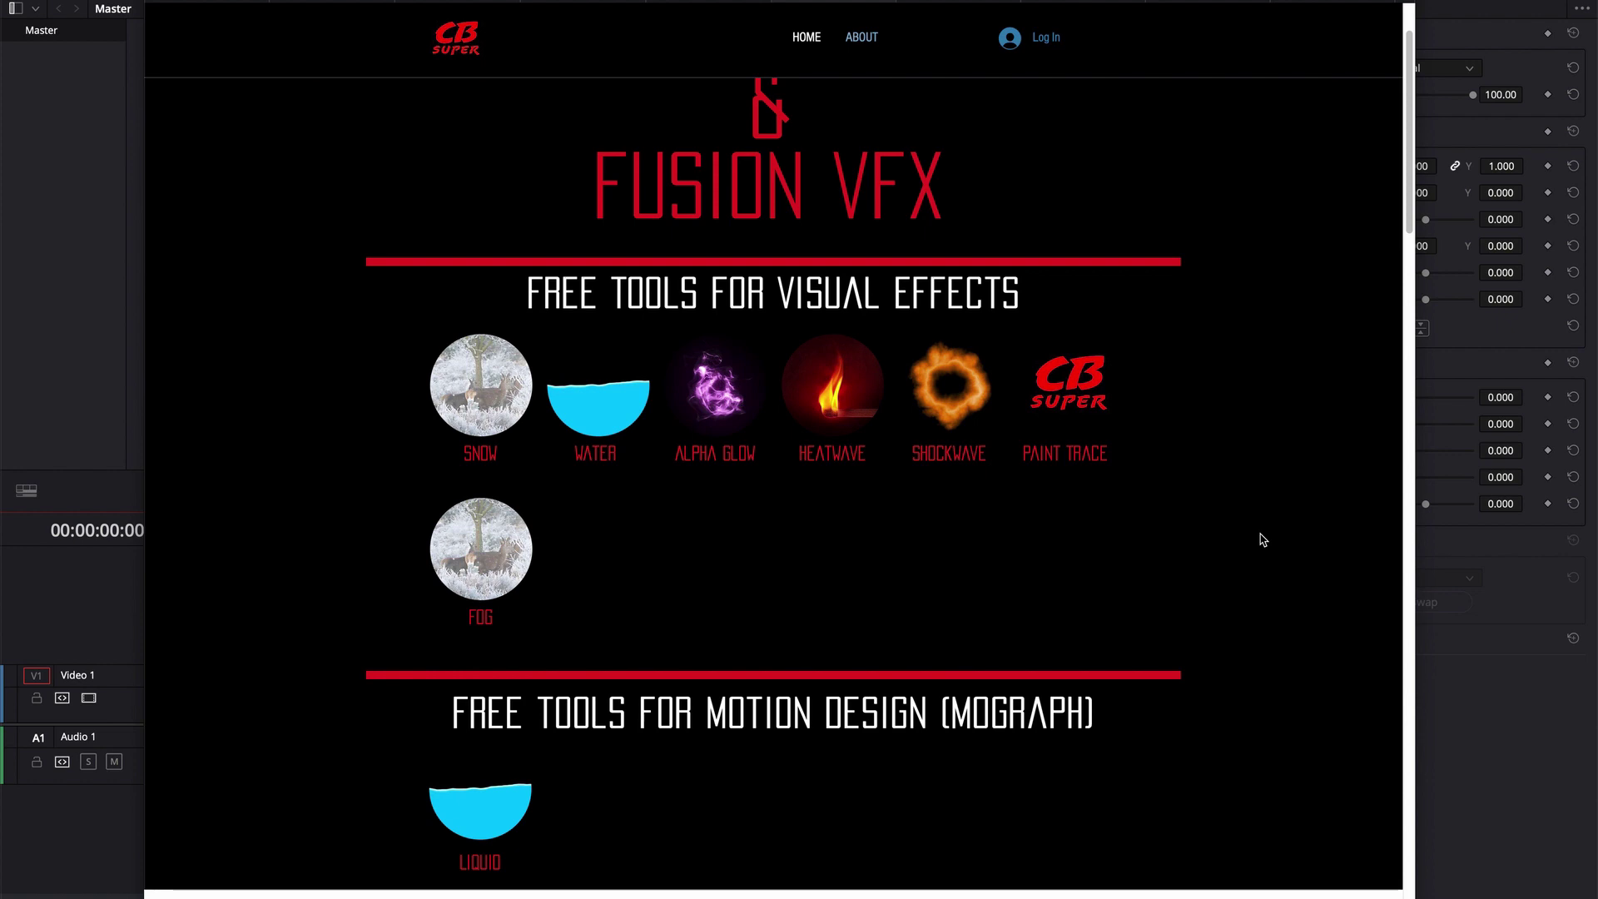
Step: Scroll the CB Super homepage to the Free Tools for Motion Design section showing LIQUID
scroll(1176, 535, "down", 2)
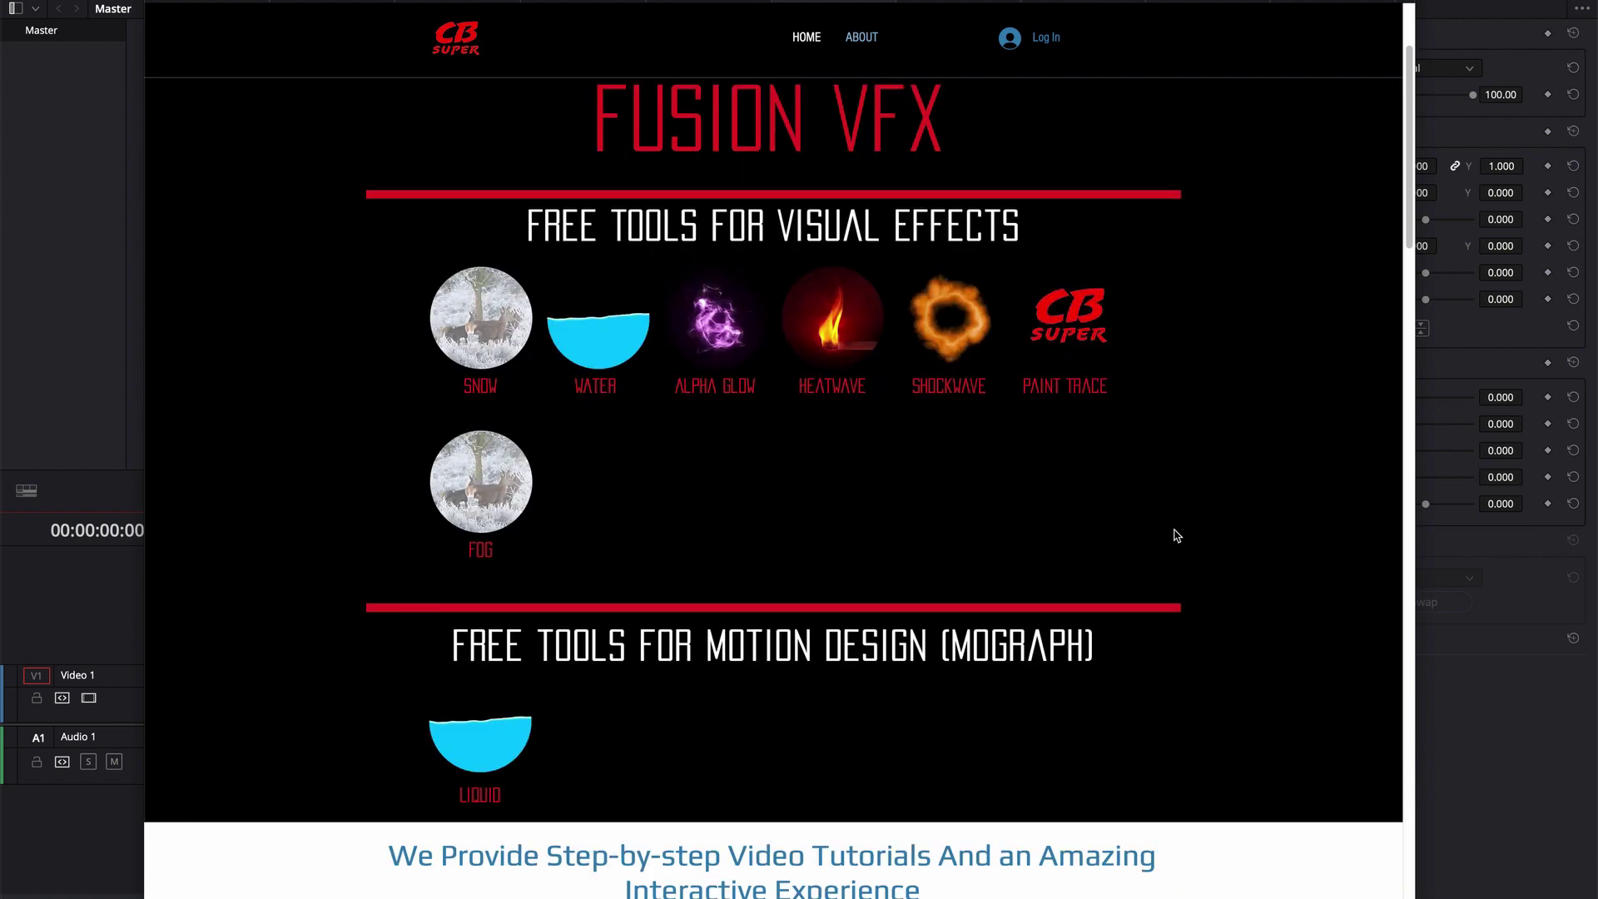
scroll(1177, 535, "up", 1)
scroll(934, 599, "down", 2)
scroll(1051, 396, "up", 1)
scroll(1051, 396, "up", 2)
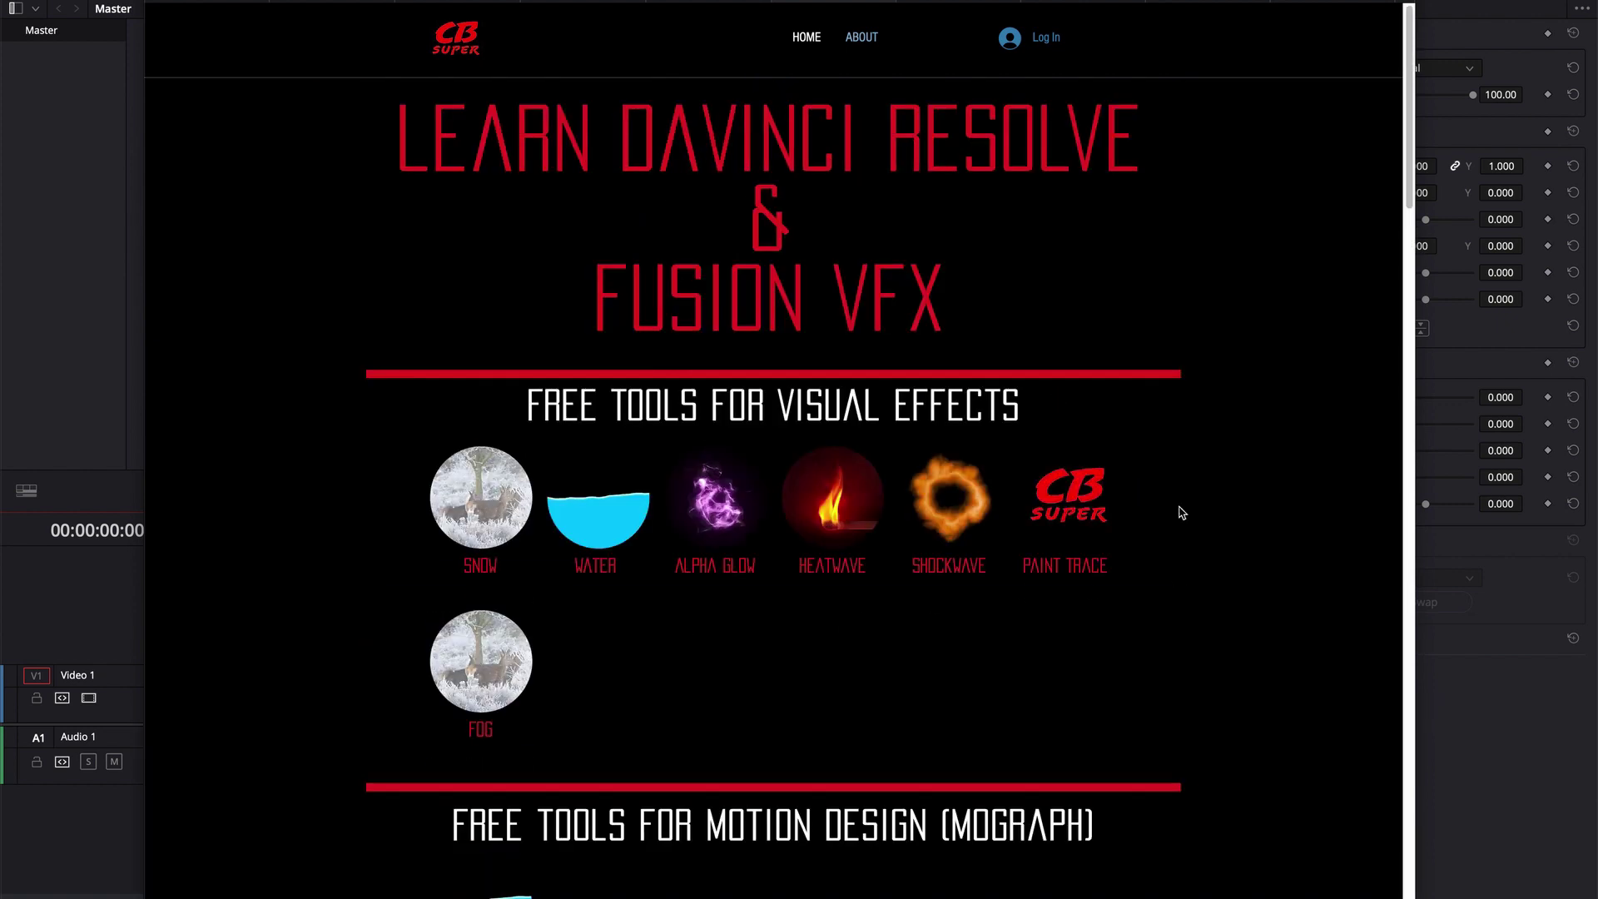
scroll(996, 507, "down", 3)
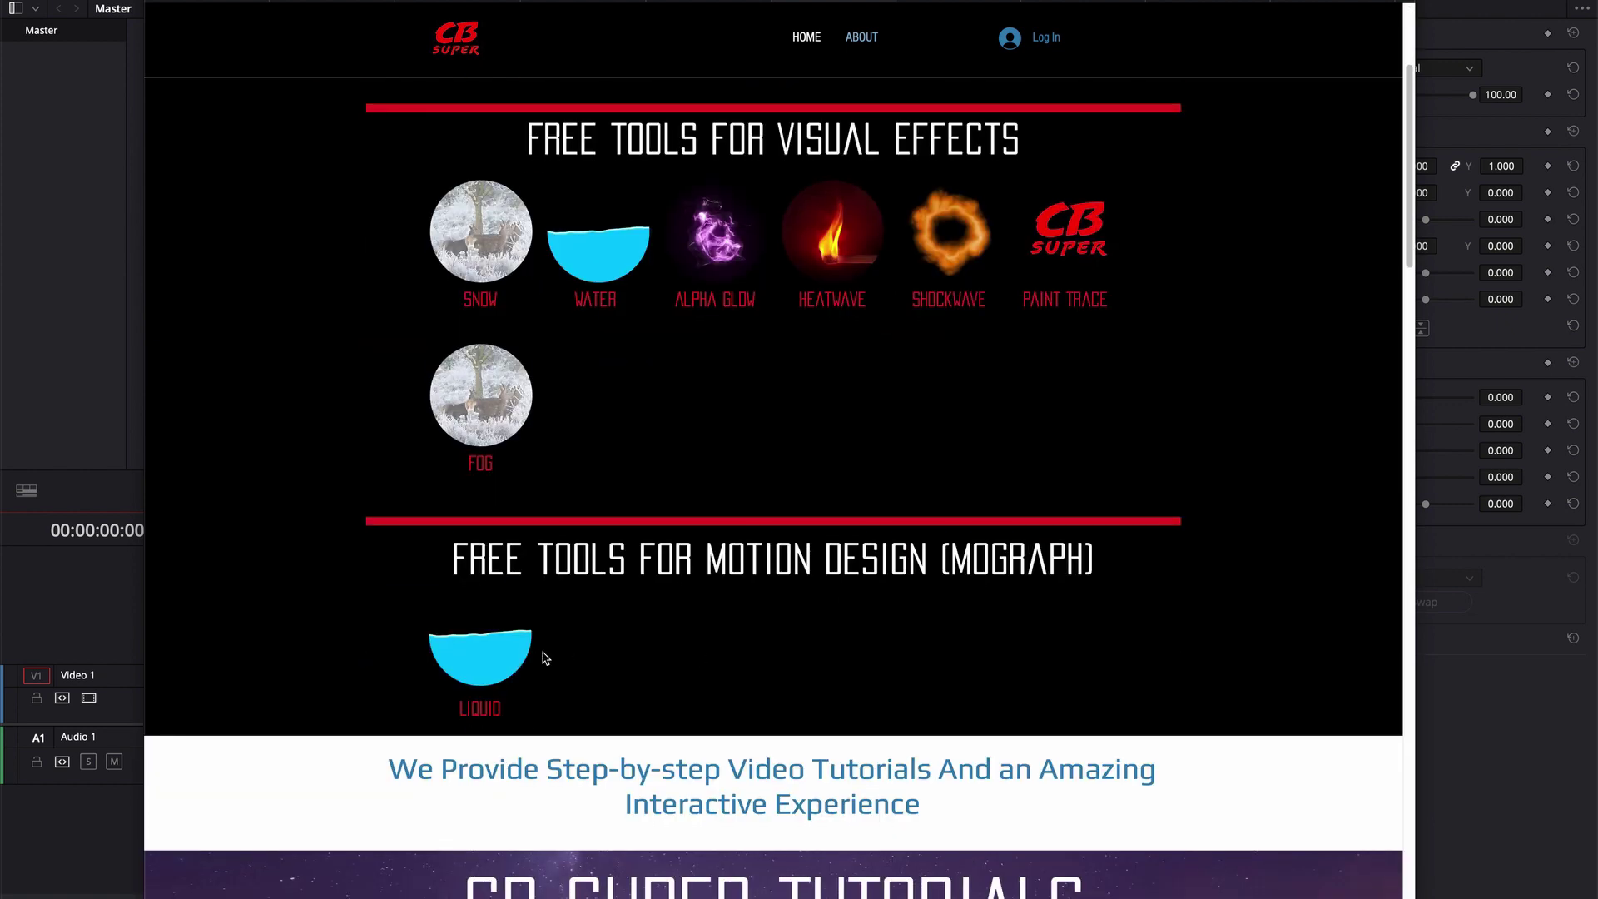
Step: Download the free LIQUID tool from the Motion Design section of cbsuper.com
left_click(495, 647)
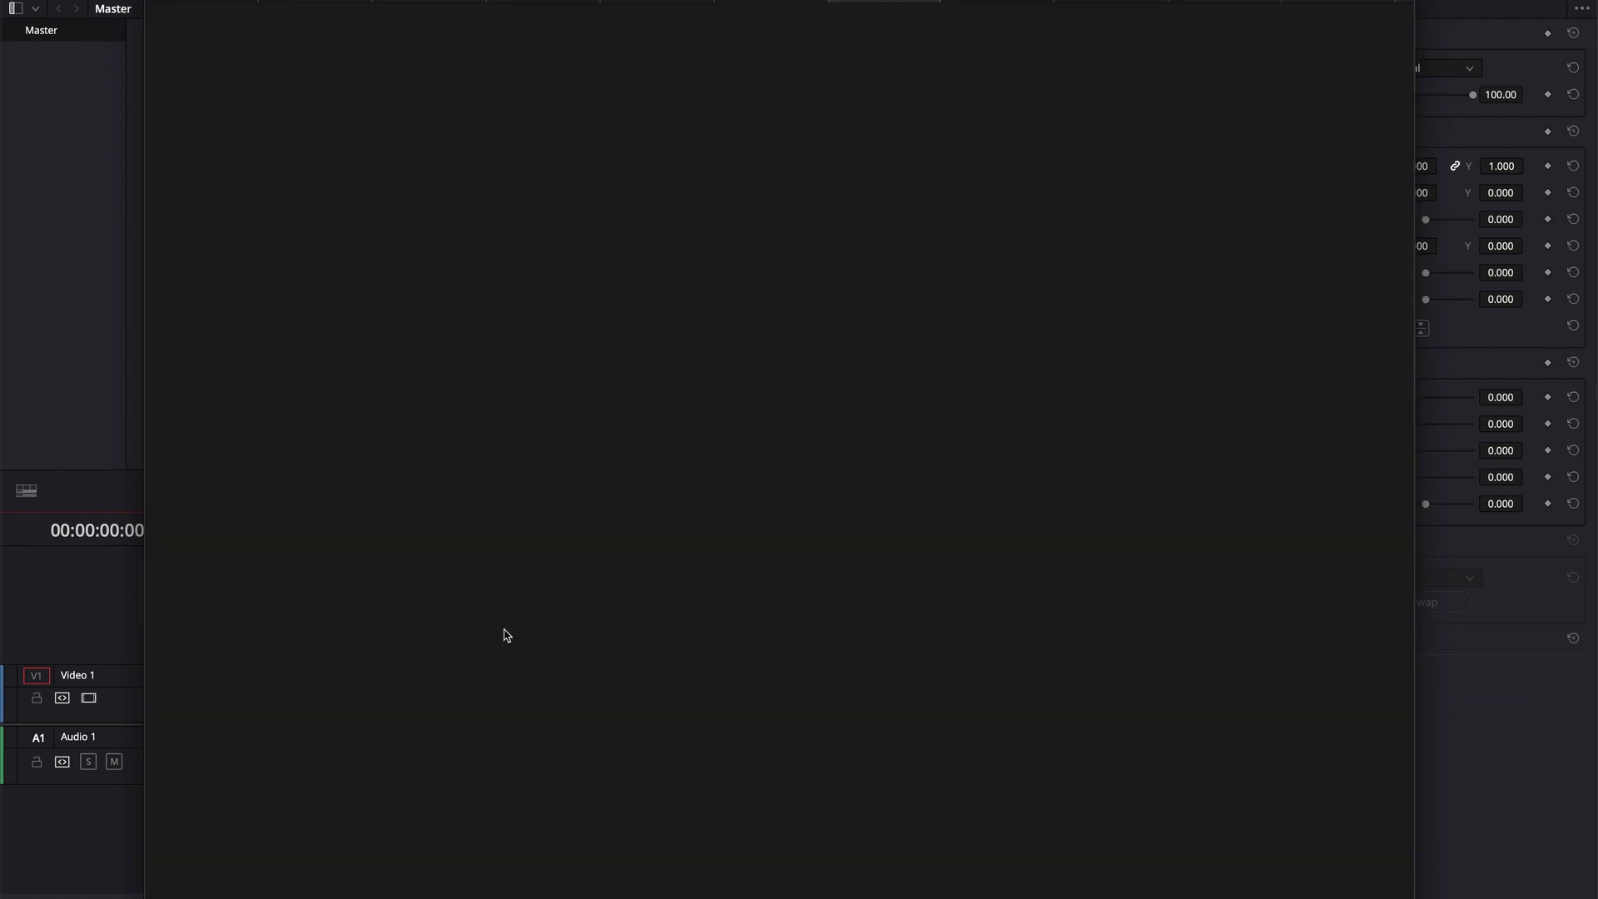
mouse_move(4, 662)
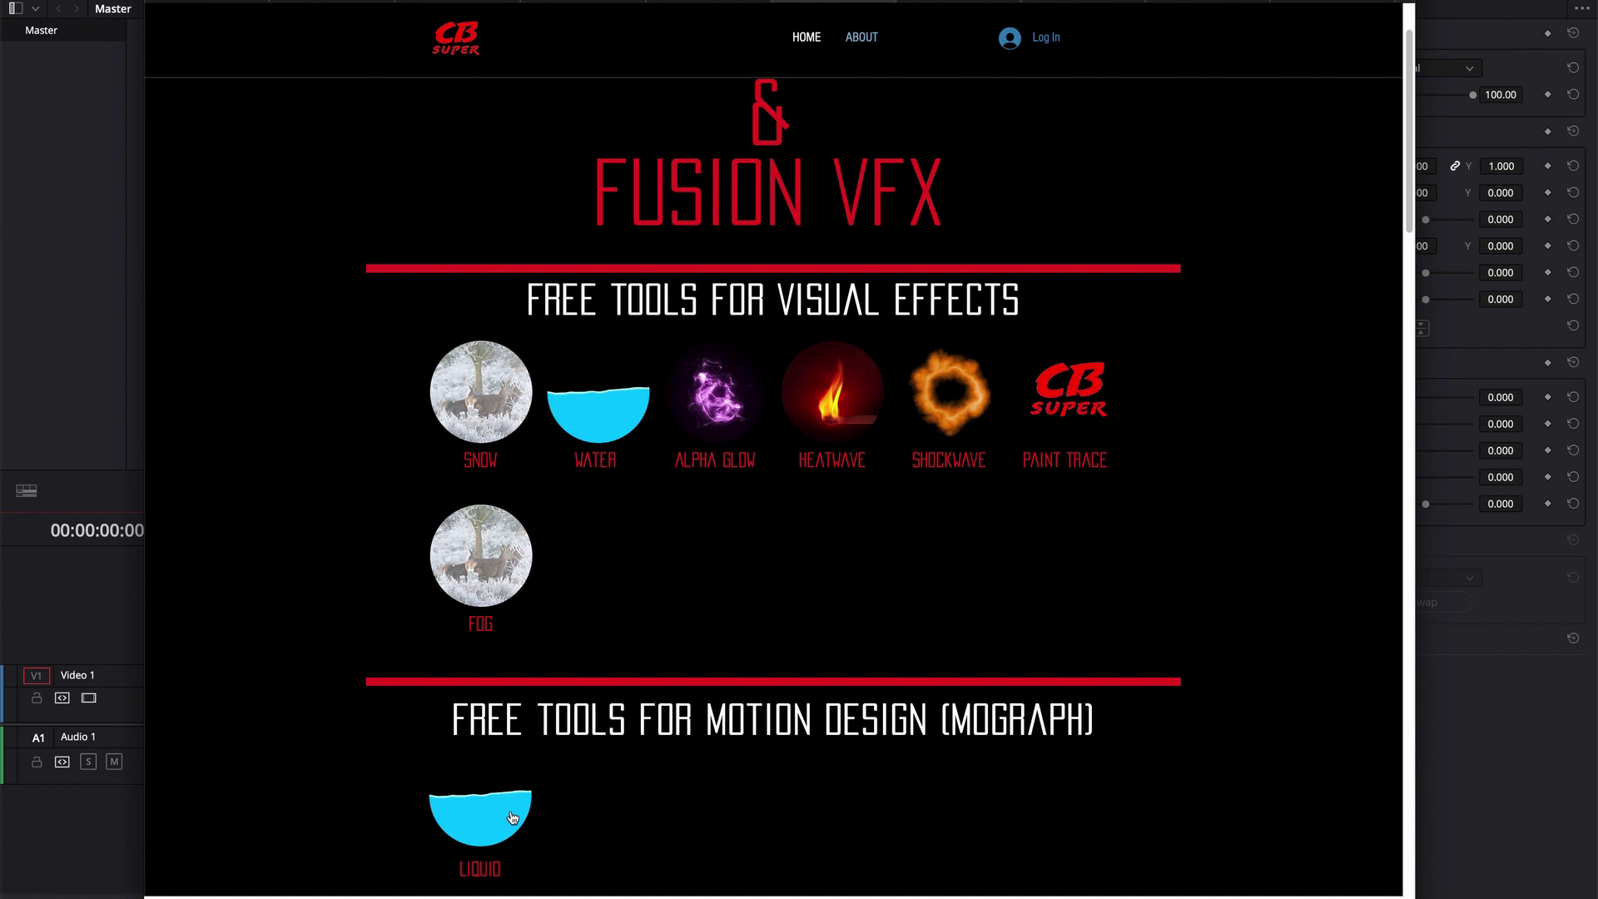
Step: Play the finished LIQUID timeline, scrub back to the ship frame, and switch to Fusion
left_click(106, 186)
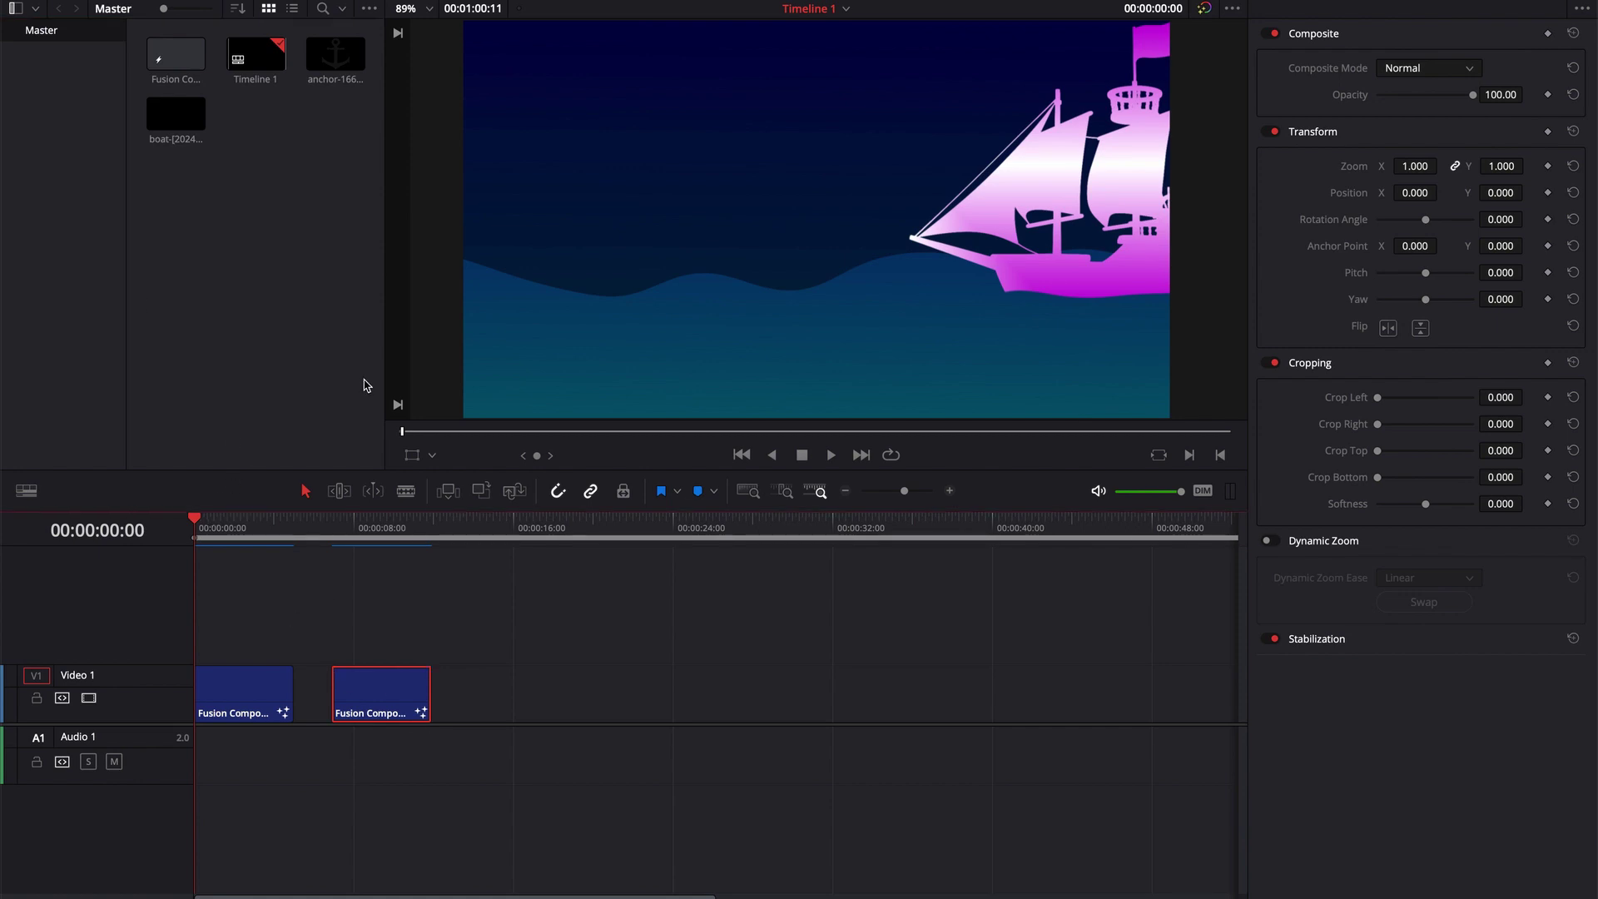
key("space")
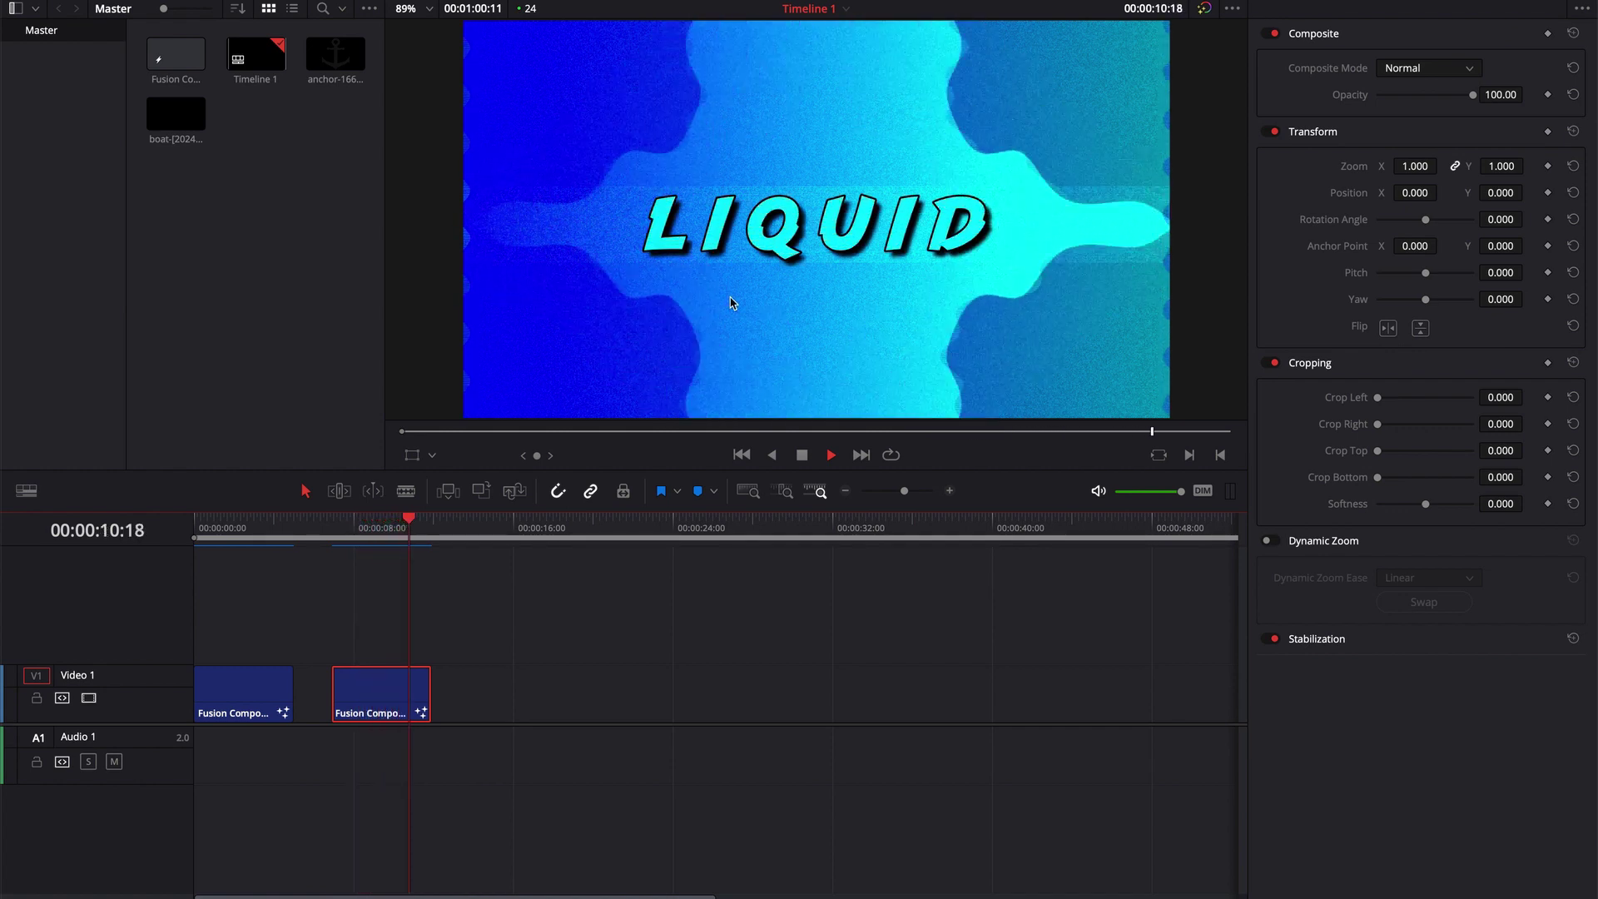
key("space")
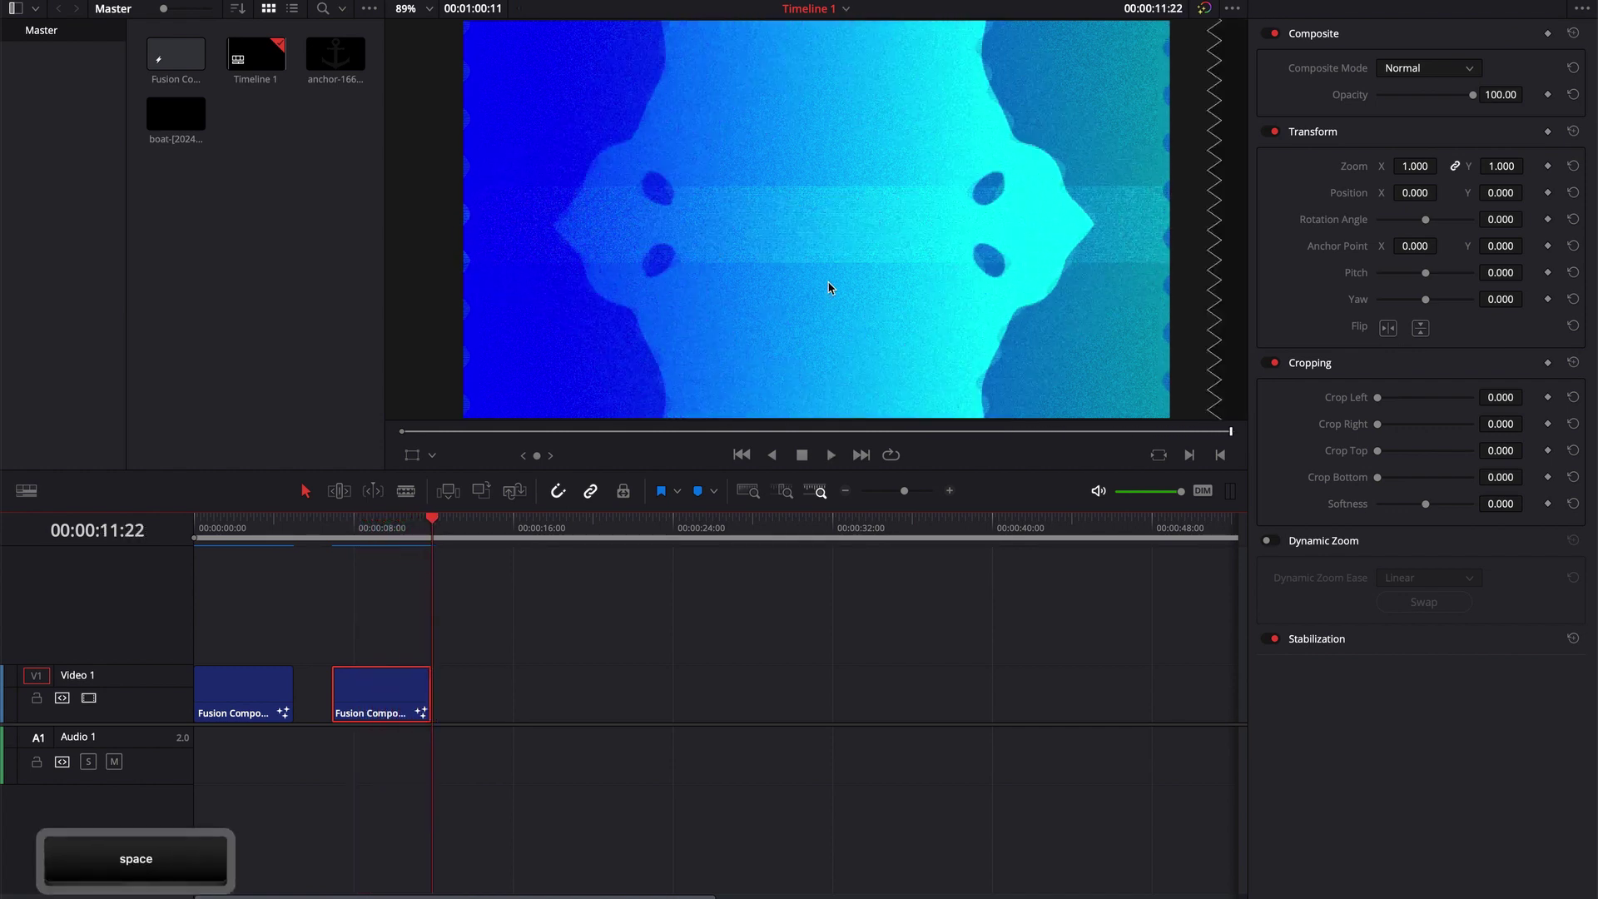
key("Left")
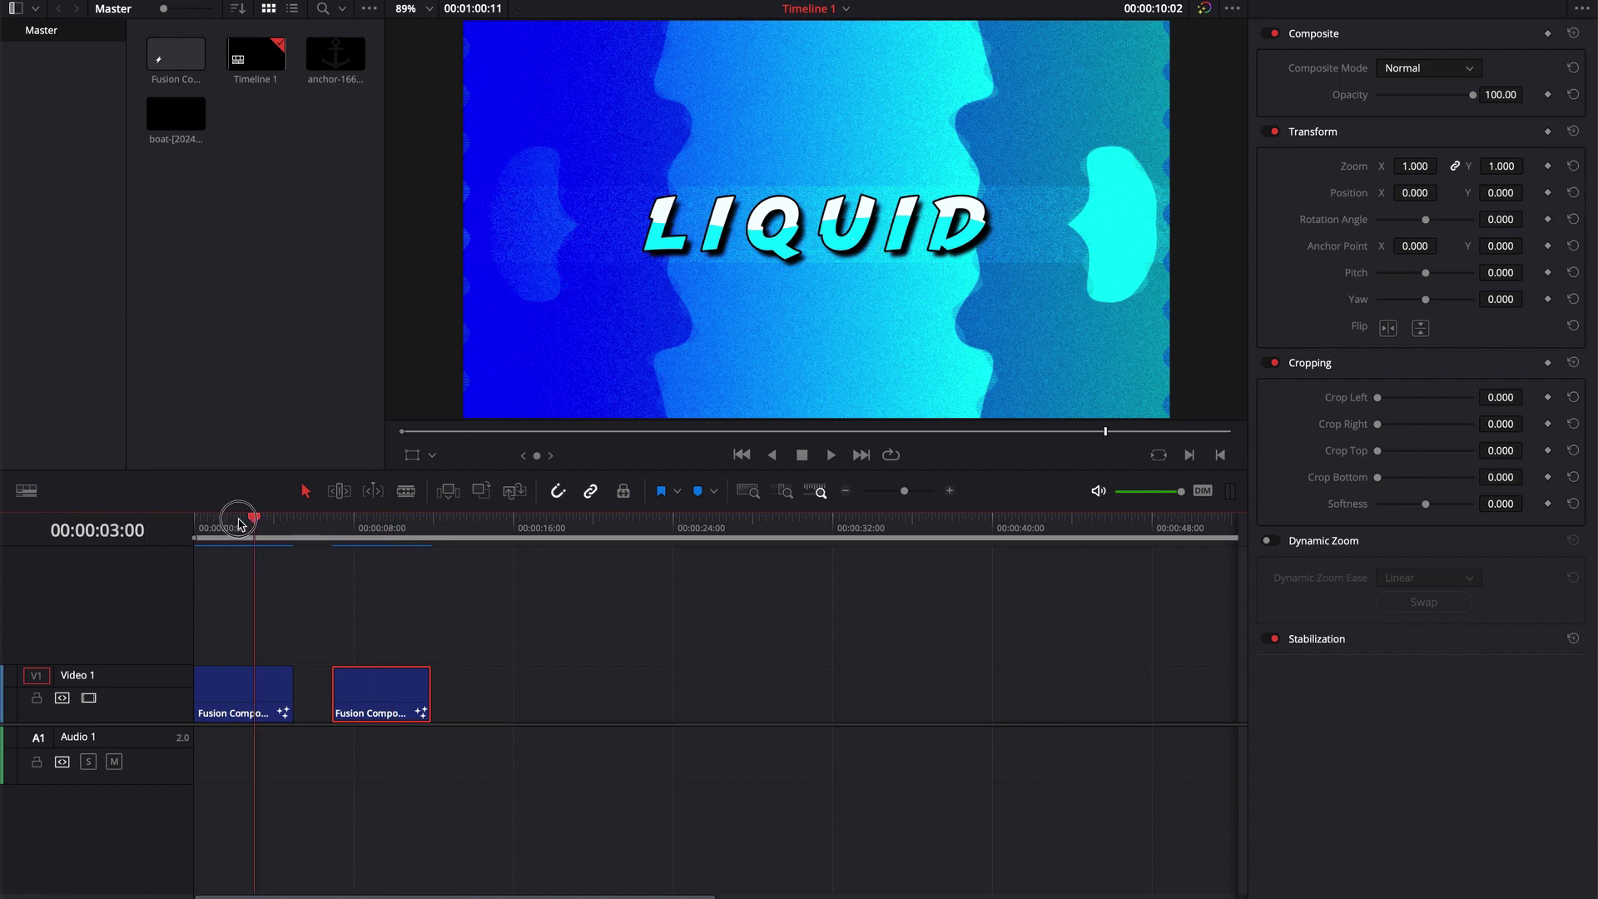
left_click(239, 521)
left_click_drag(239, 521, 233, 521)
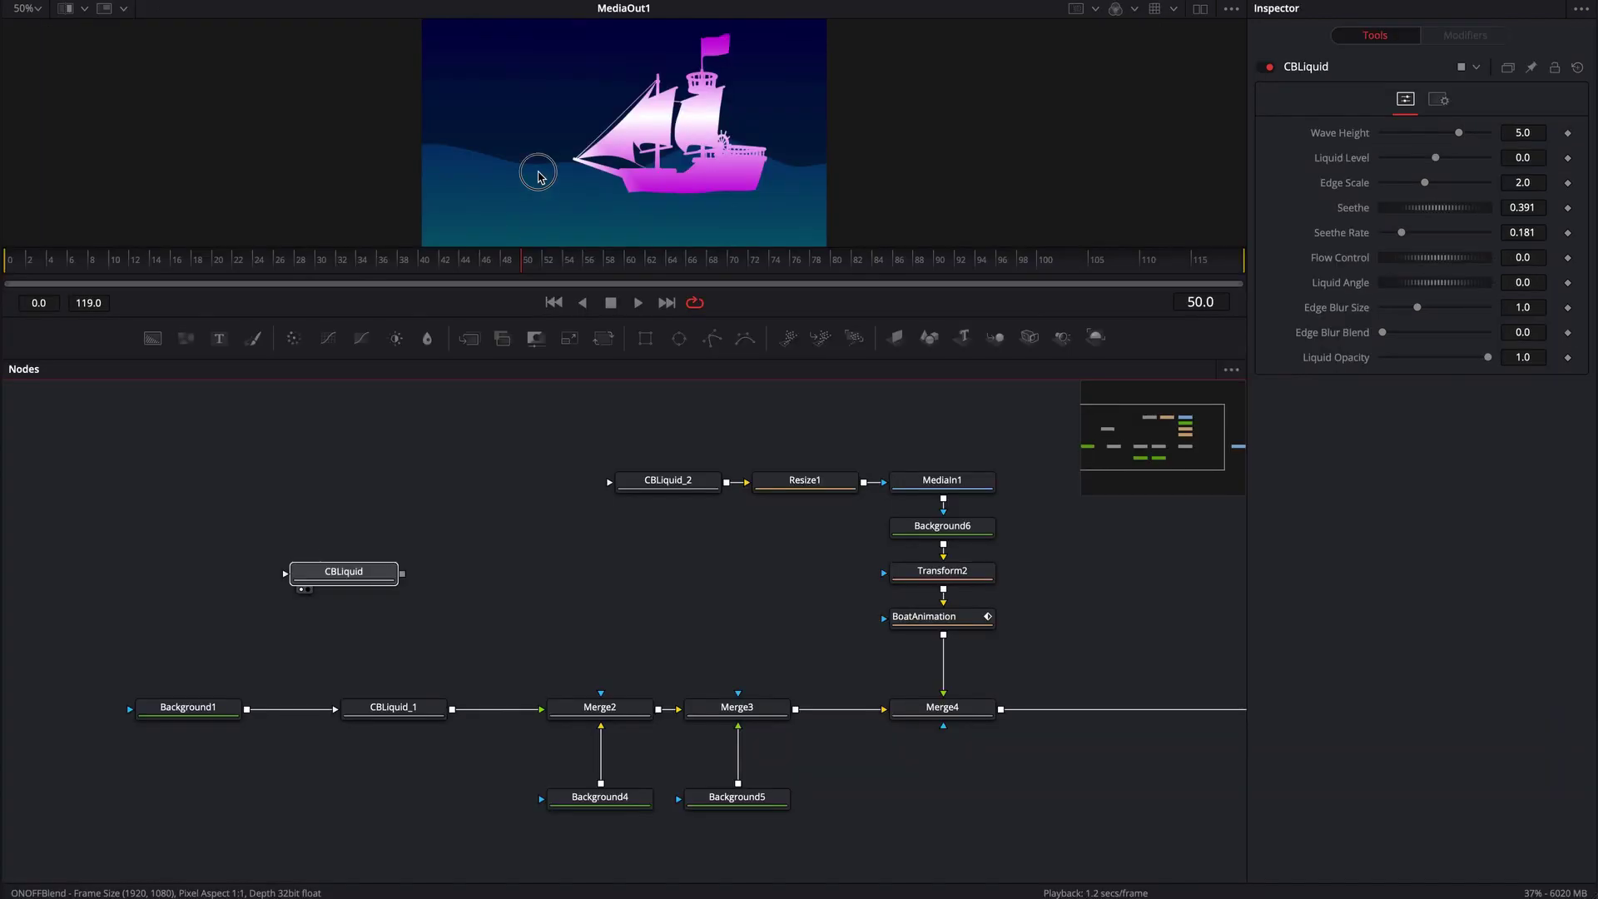
key("1")
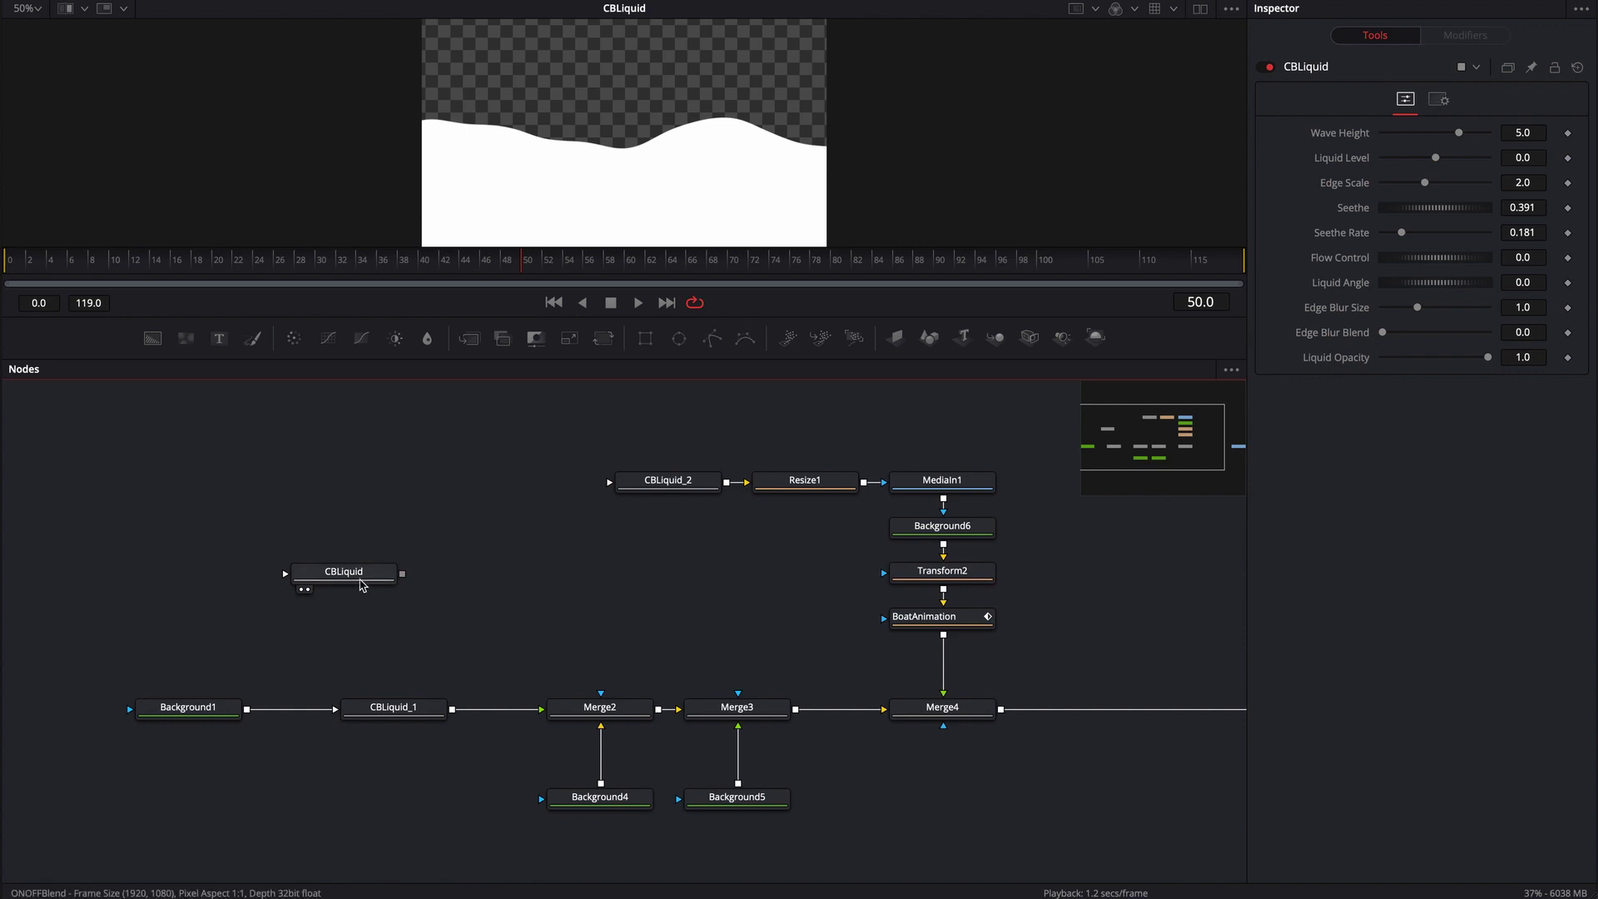
Step: Reposition the standalone CBLiquid node in the node graph
mouse_move(353, 574)
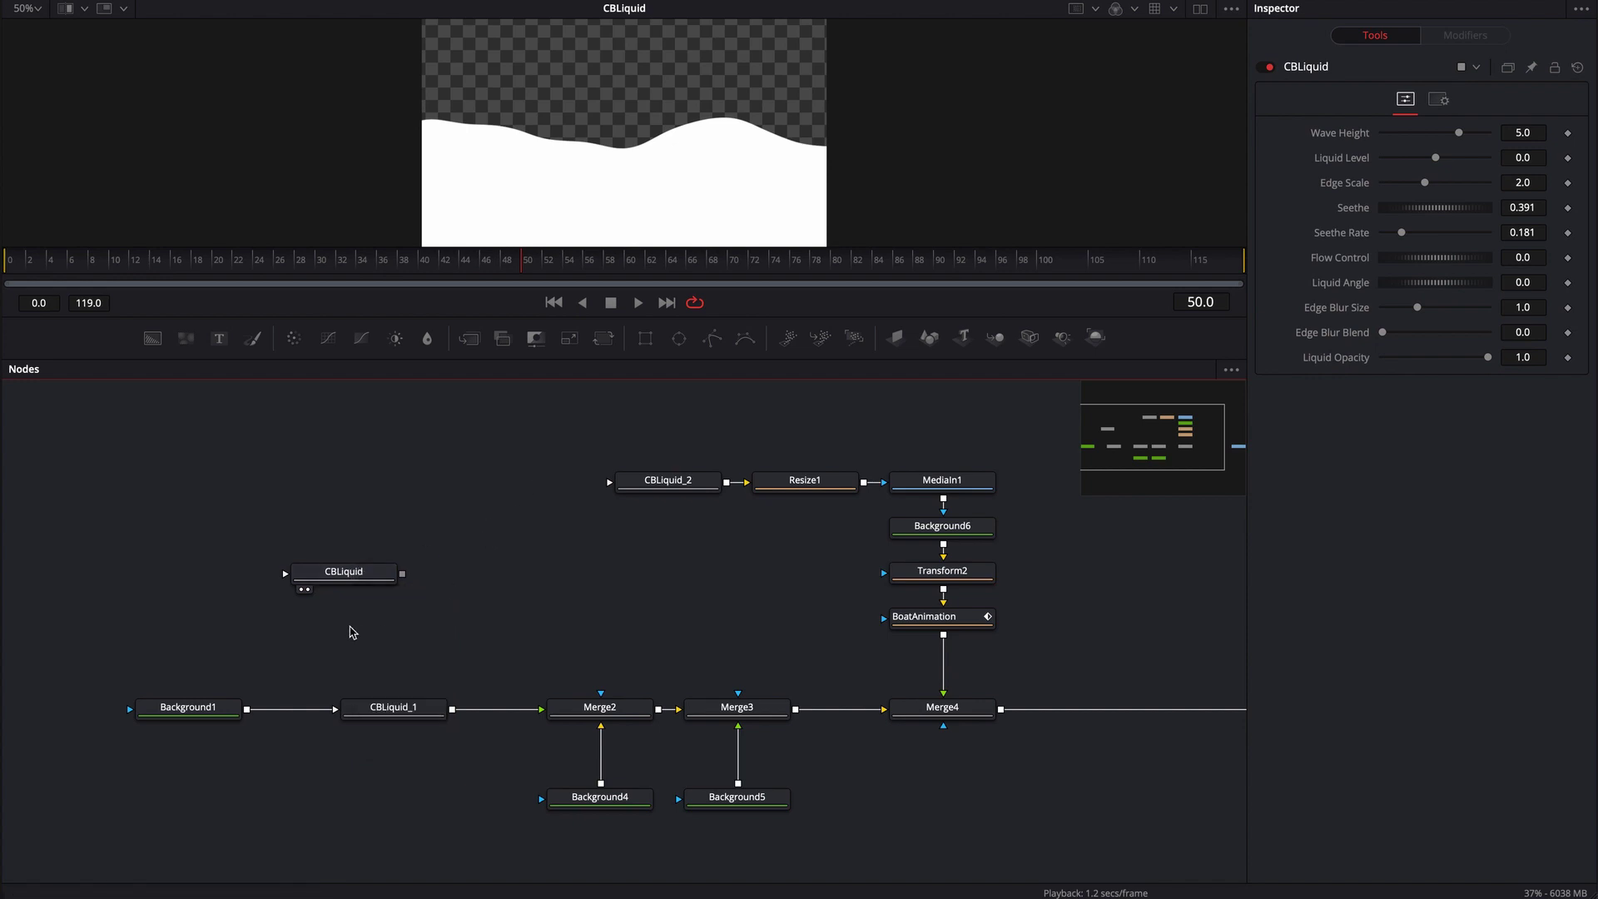
left_click_drag(344, 572, 285, 561)
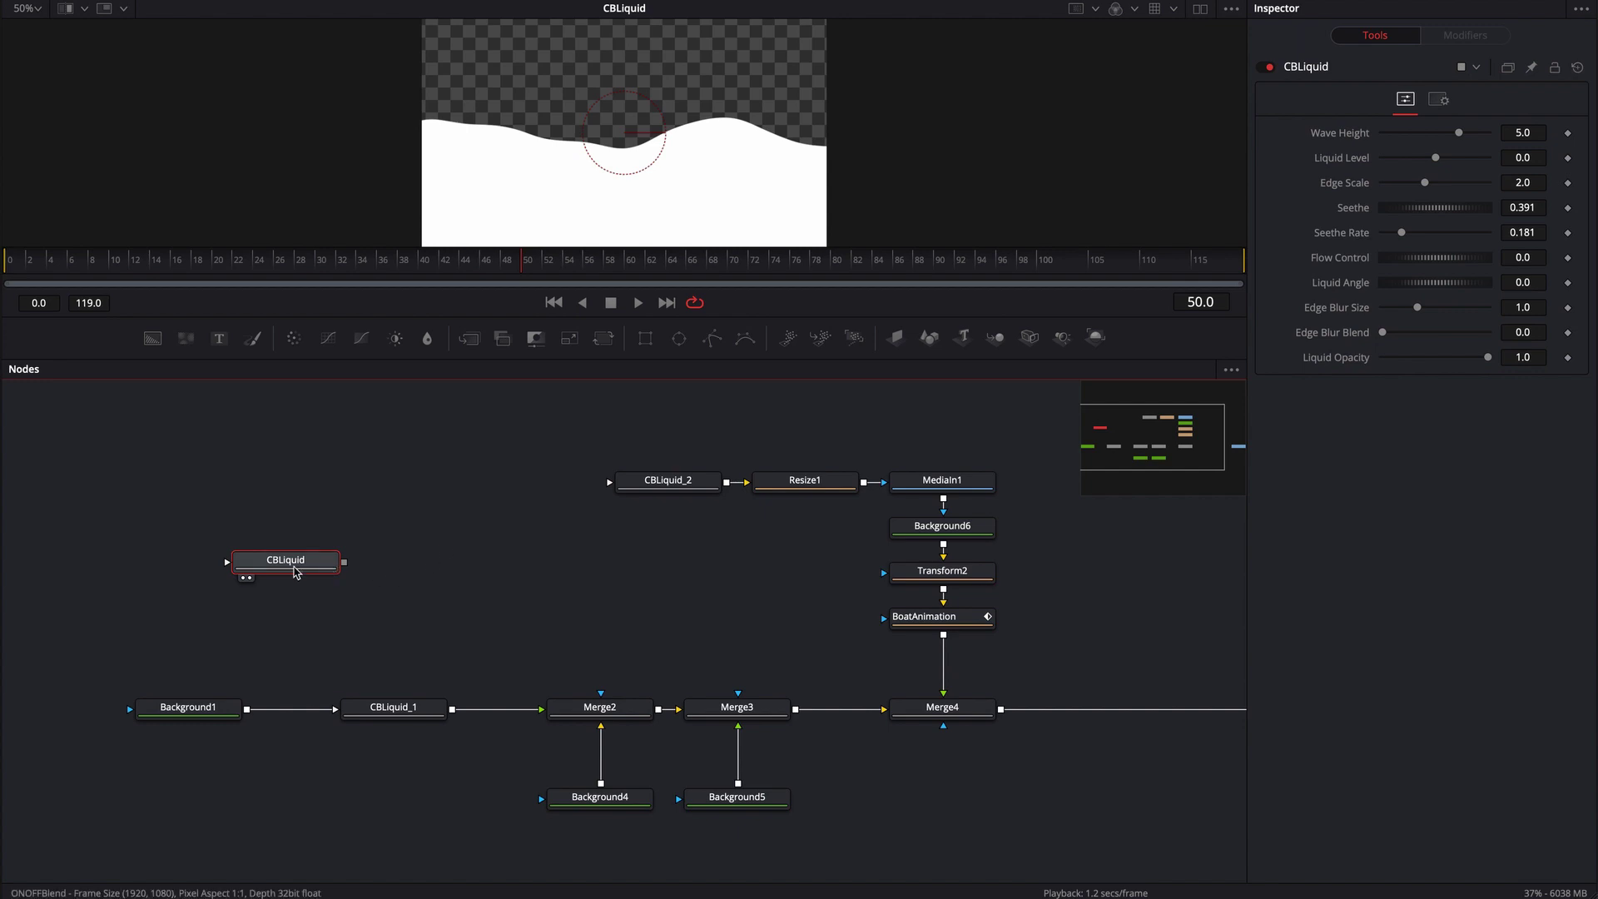
left_click_drag(297, 572, 331, 582)
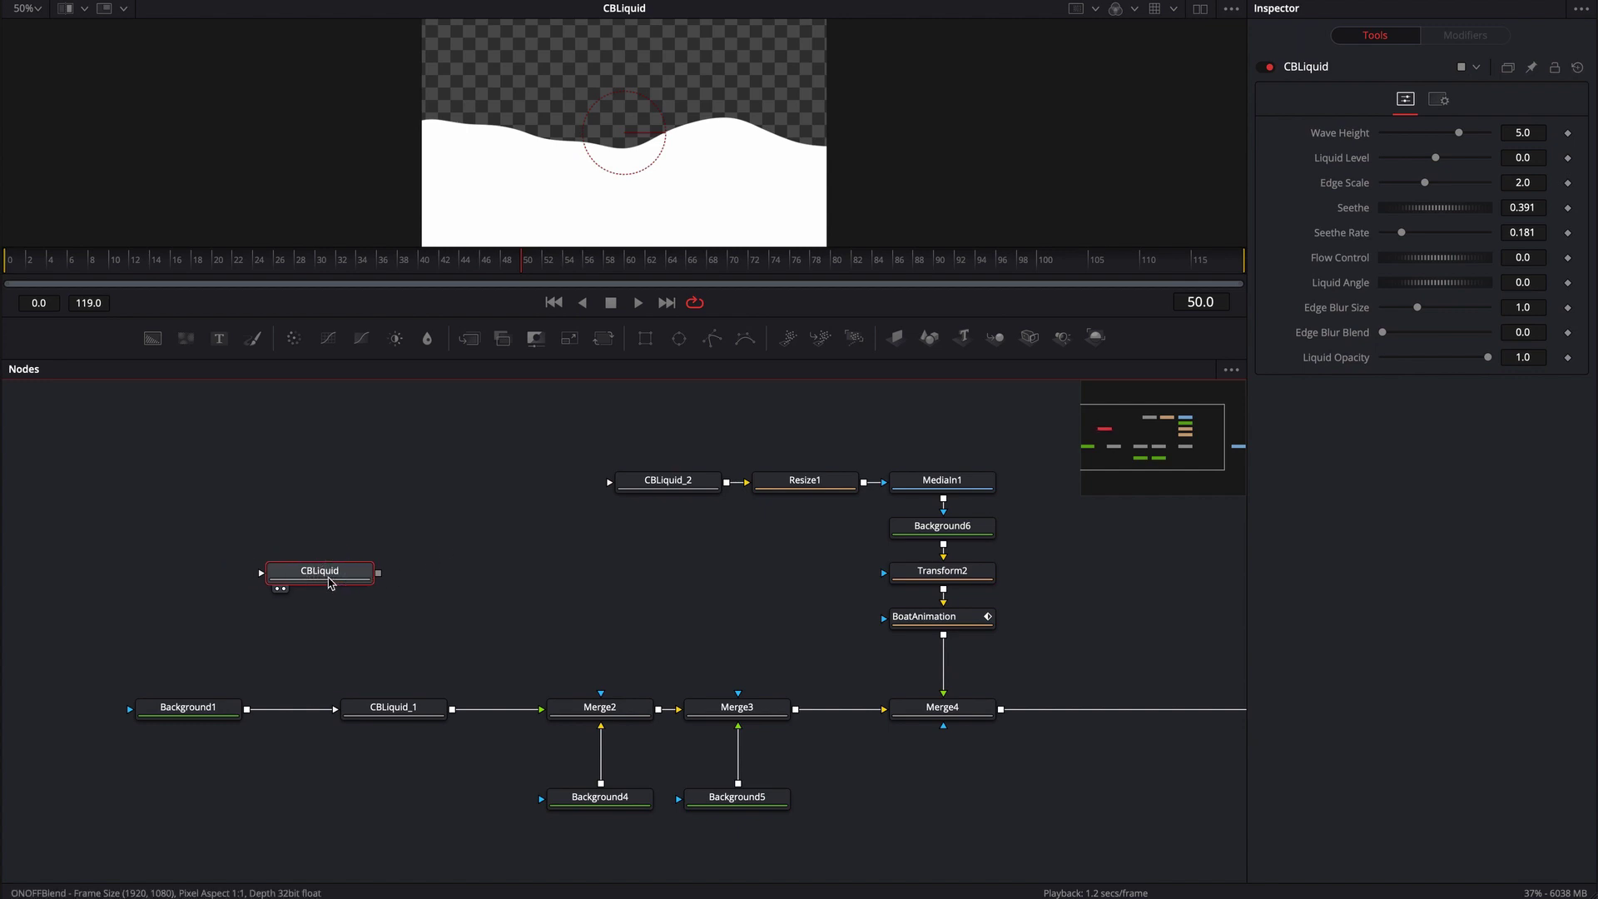
Step: Toggle the viewer checkerboard off and back on, then play the wave animation
left_click(1115, 9)
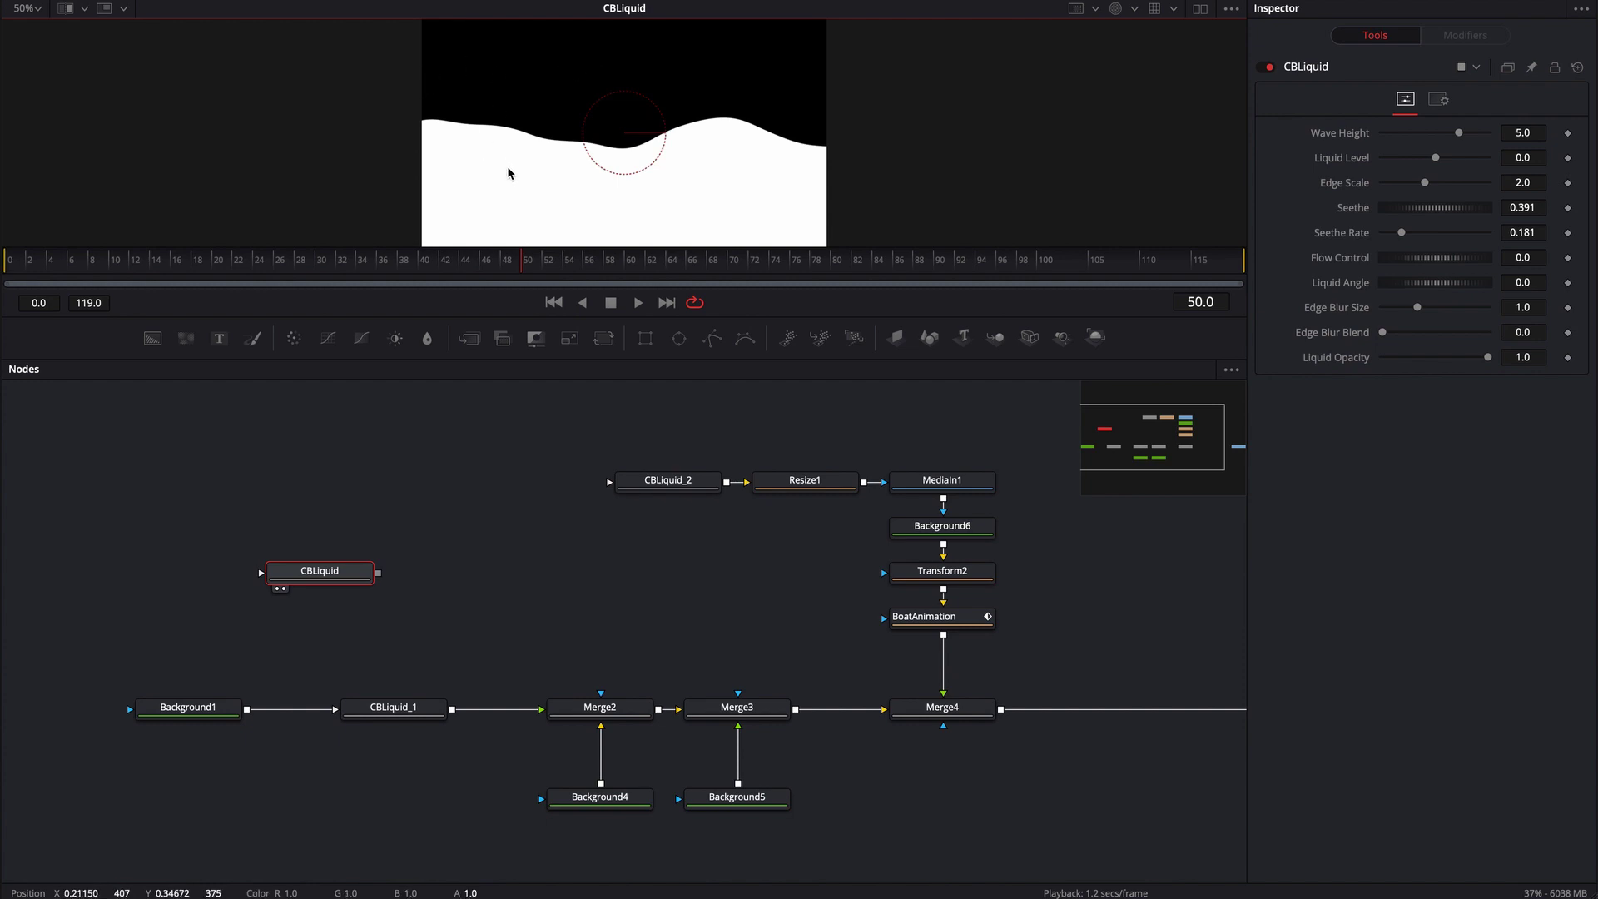
left_click(1115, 8)
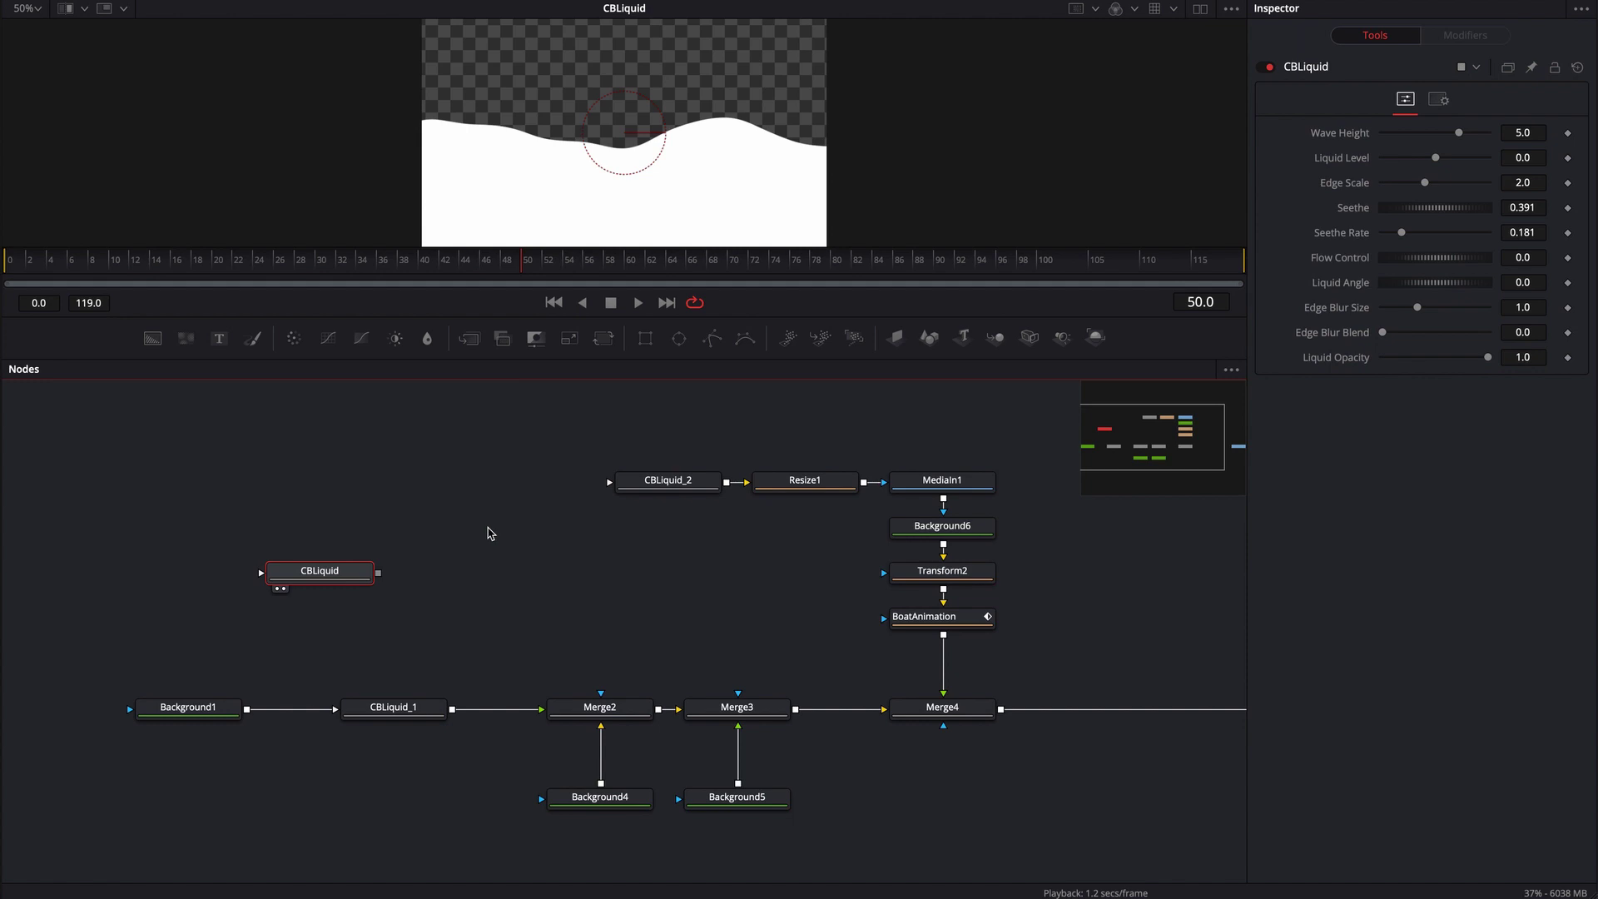
key("space")
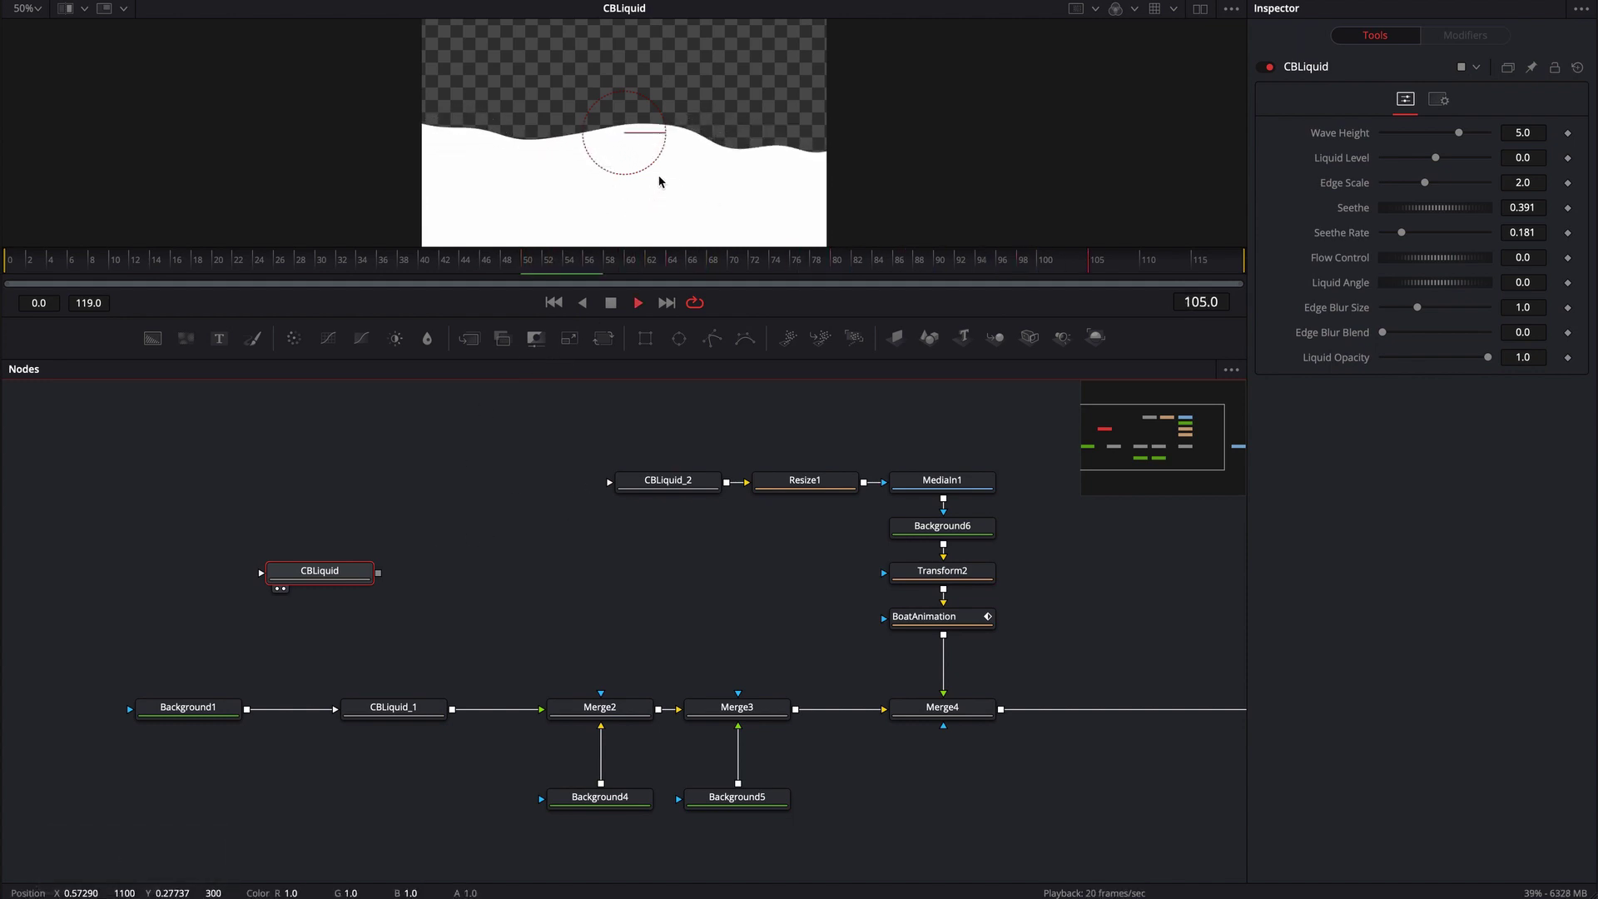
mouse_move(332, 580)
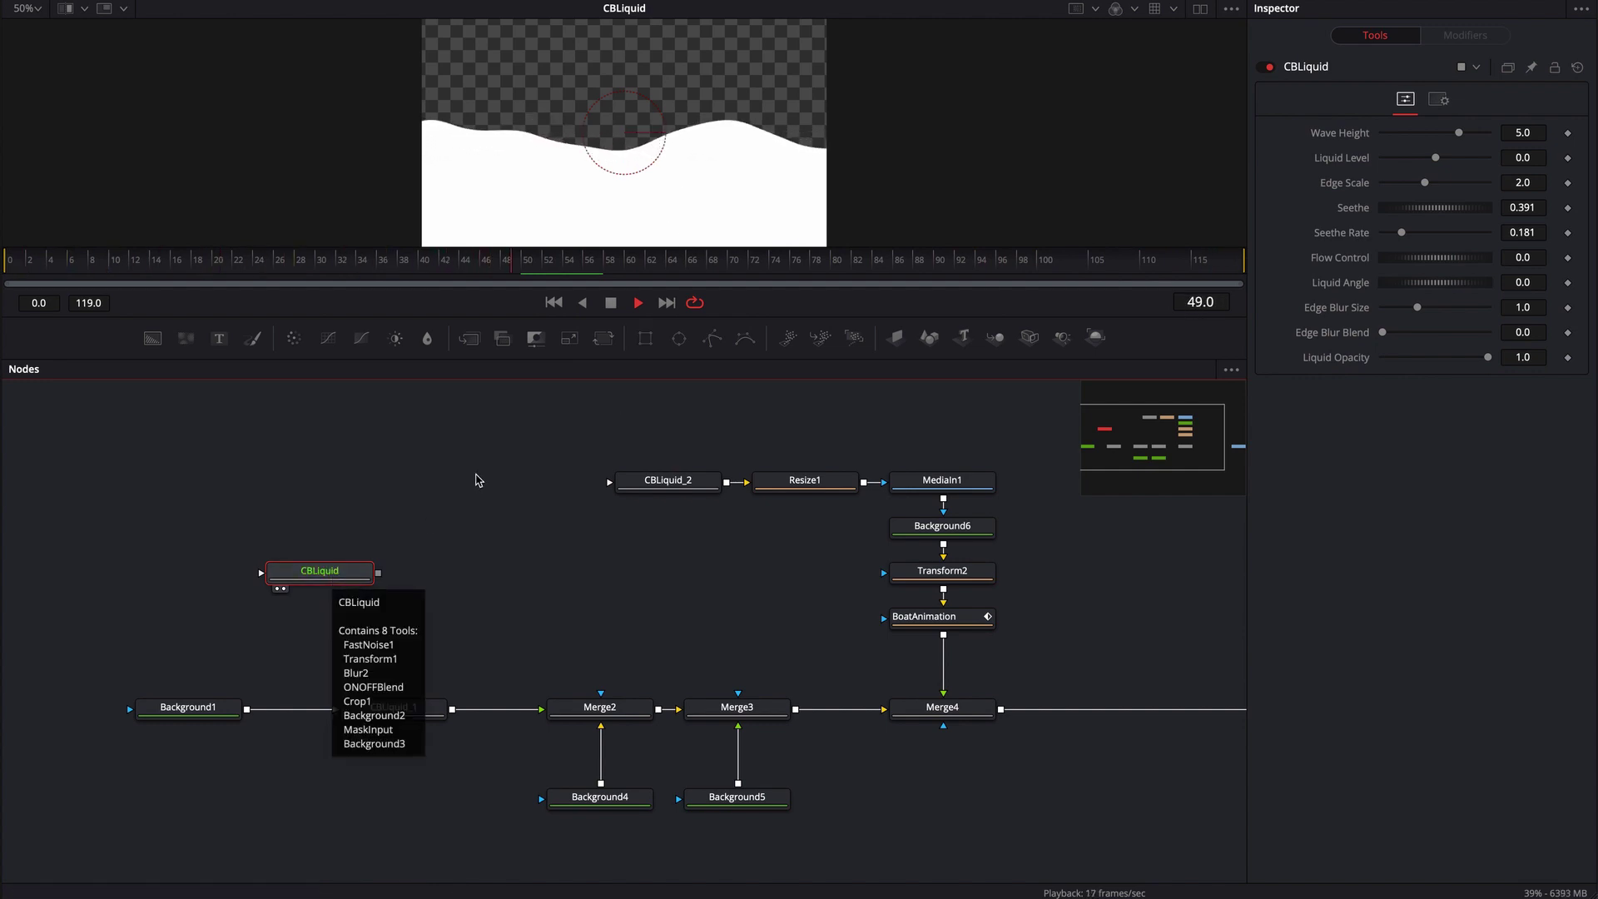
key("space")
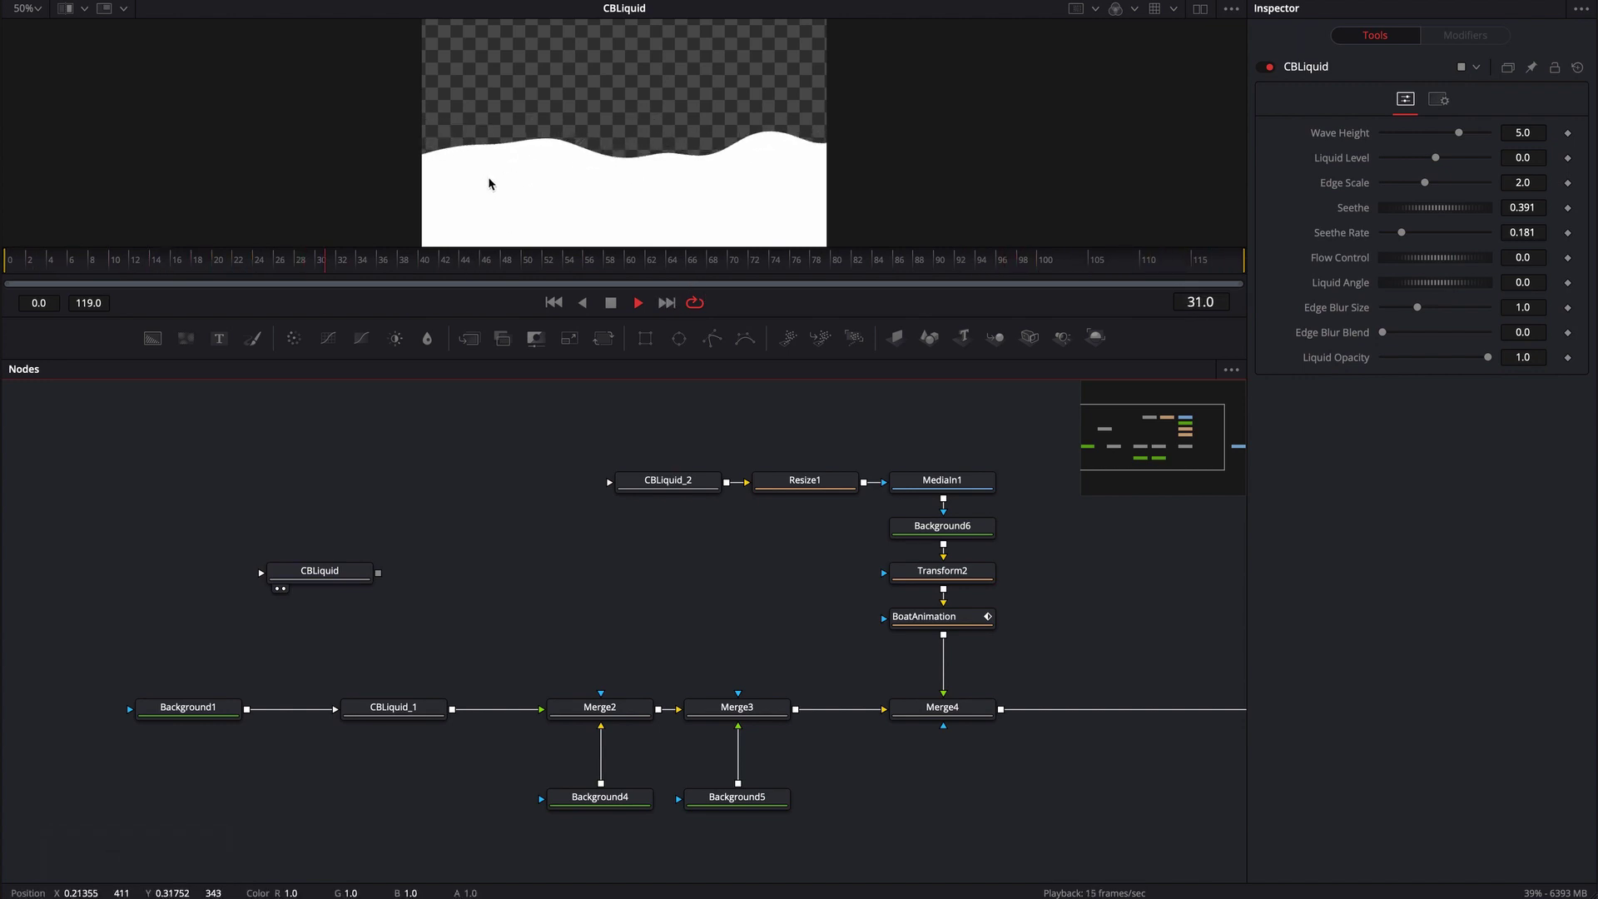
Step: Experiment with CBLiquid Wave Height, flattening it to 0, raising it to 10, then lowering it
left_click_drag(1459, 133, 1365, 134)
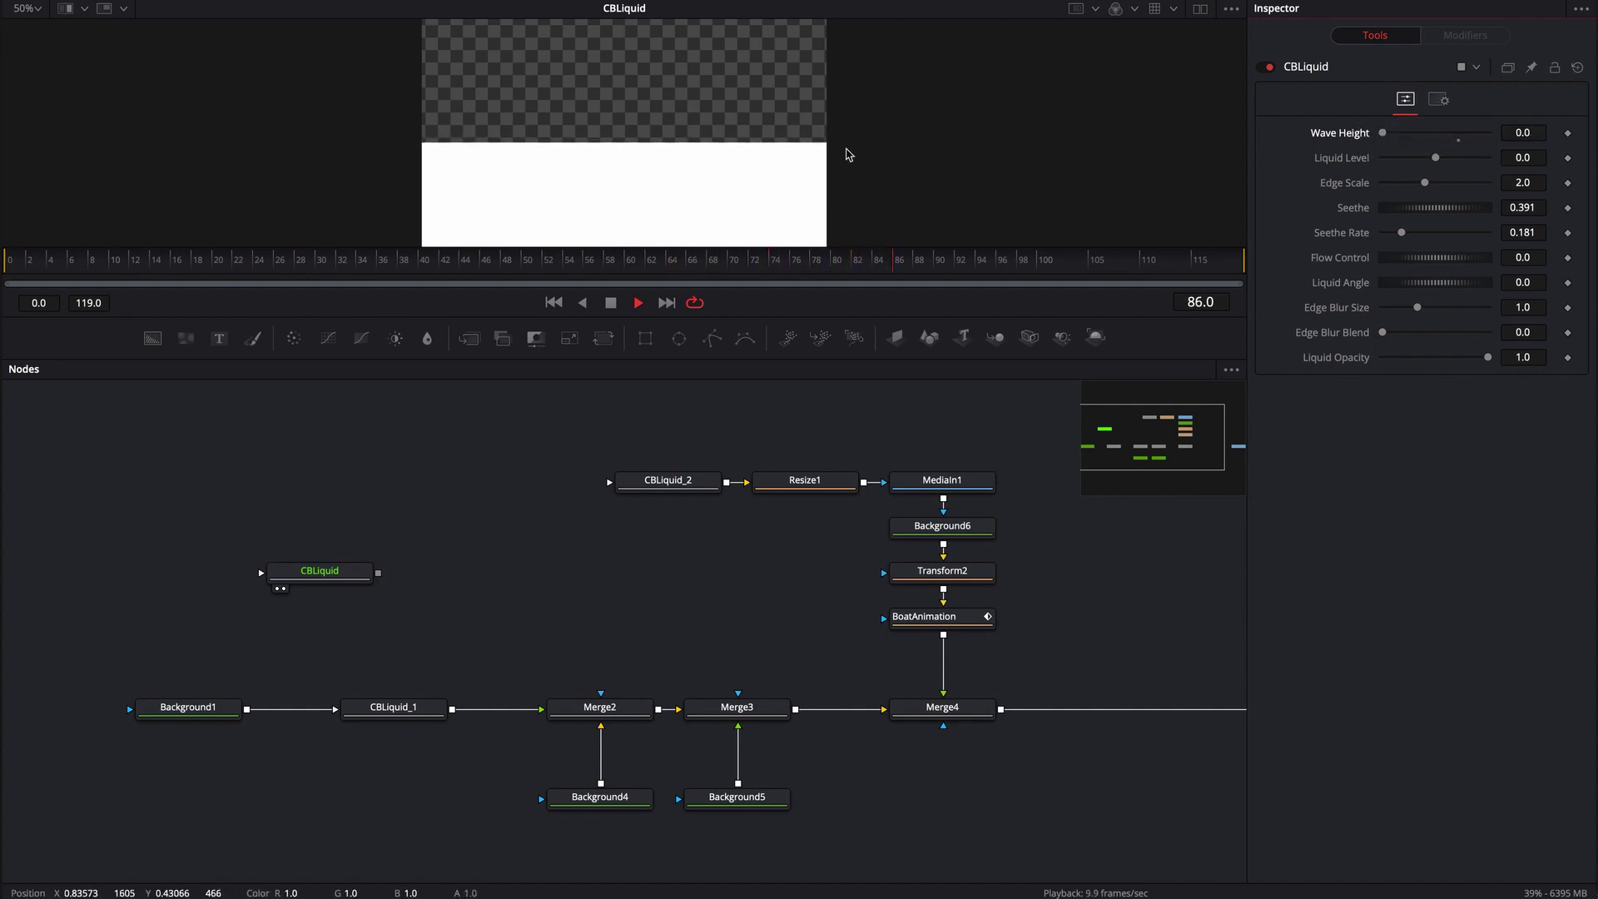
left_click_drag(1384, 136, 1490, 135)
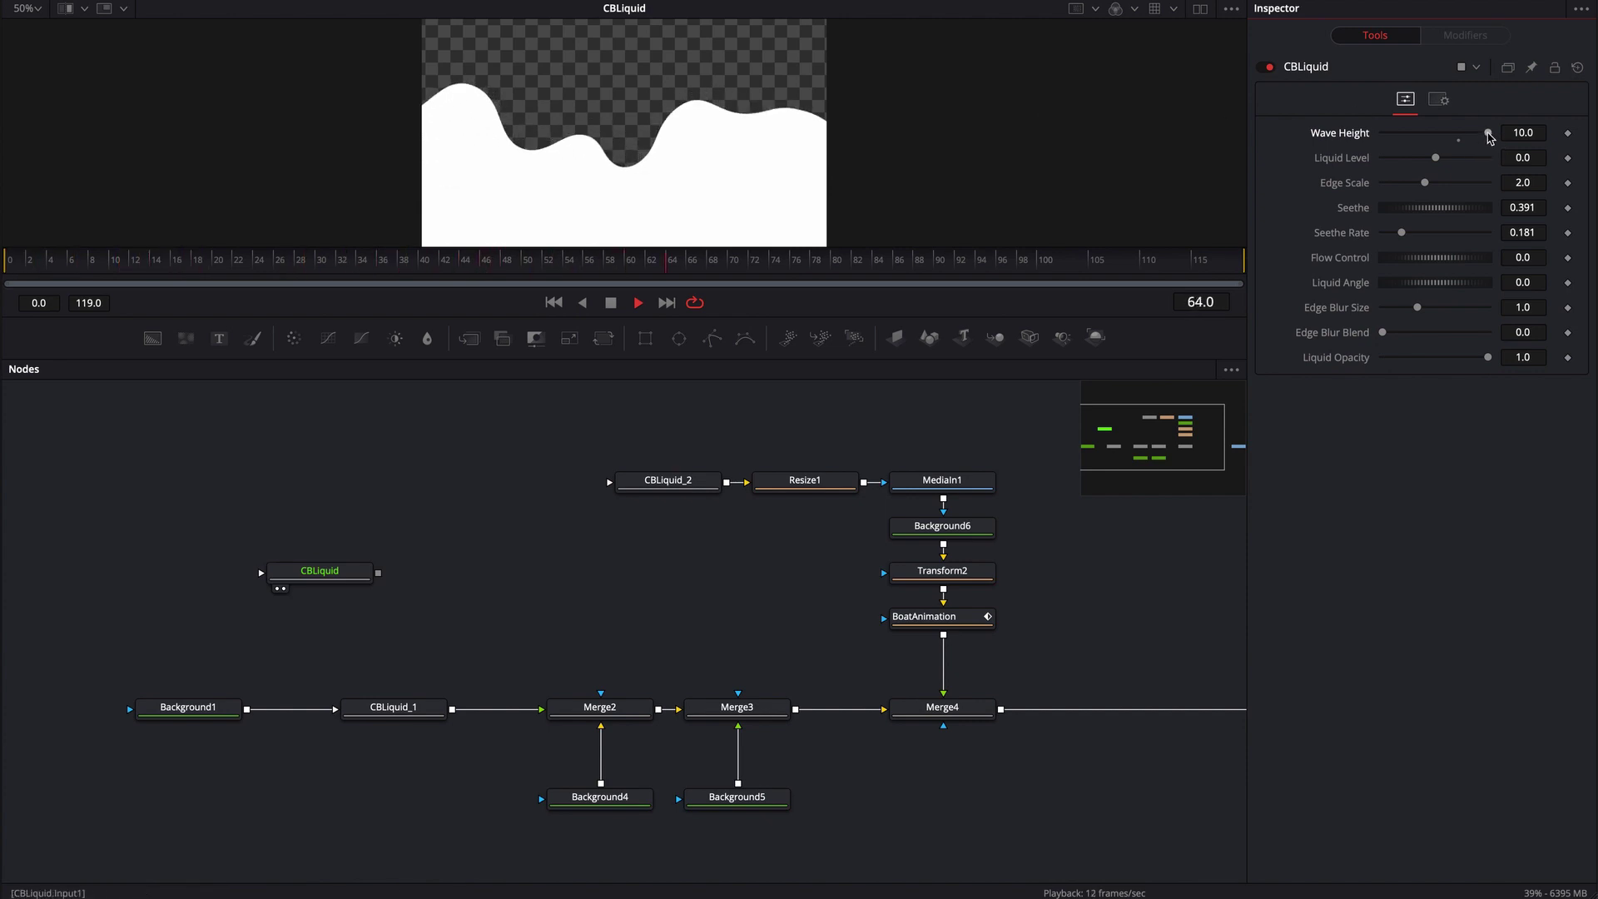
left_click_drag(1490, 135, 1457, 135)
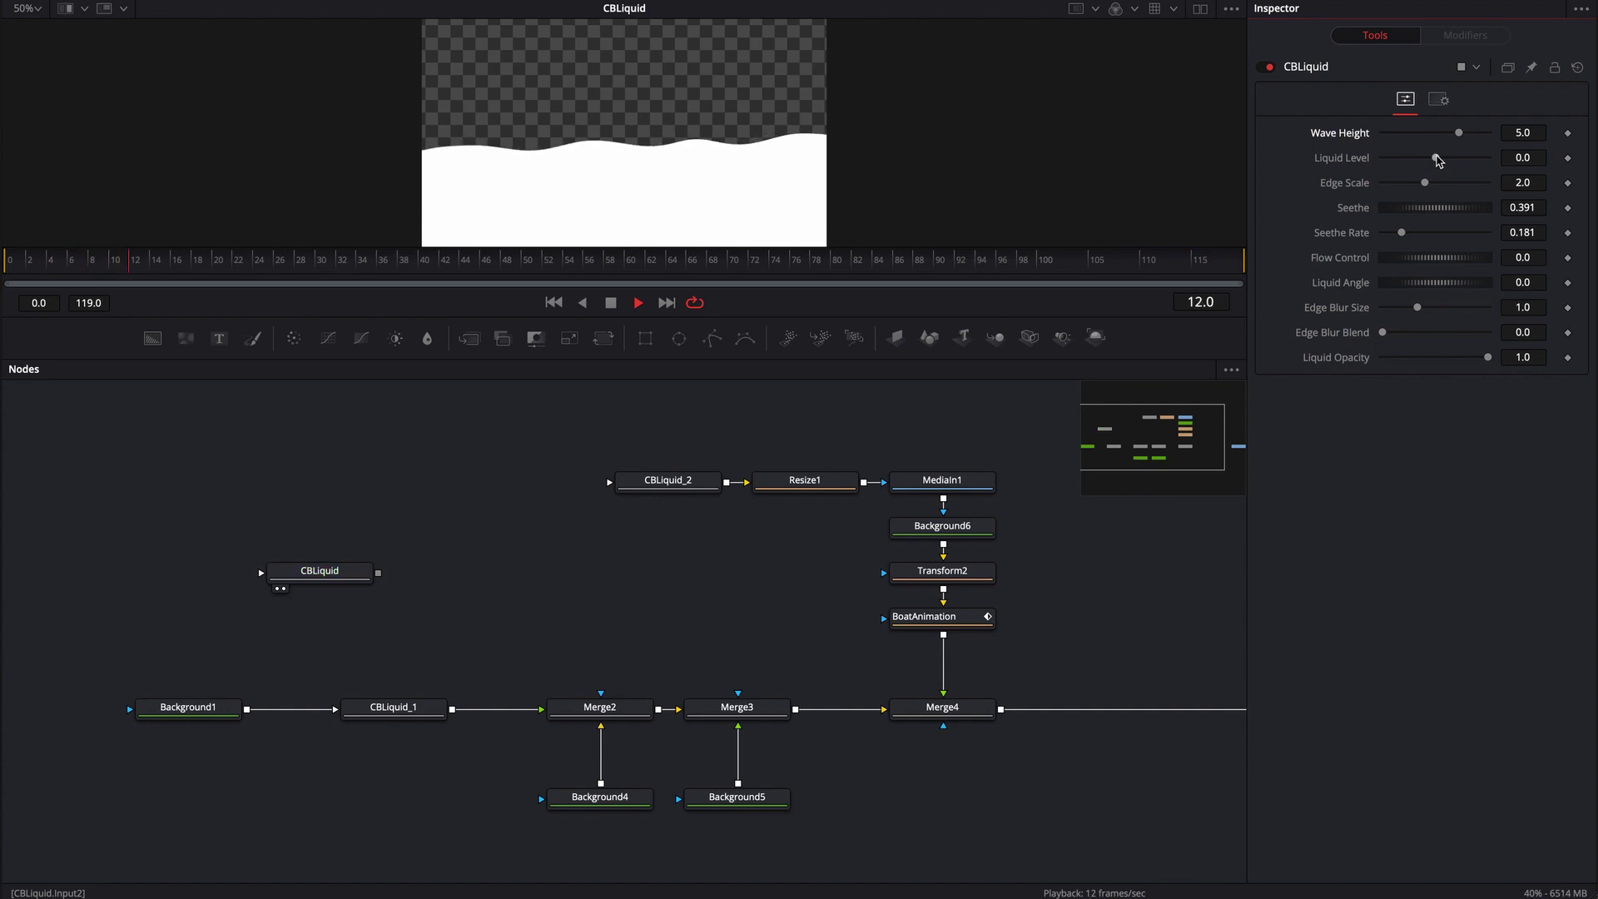
Step: Set Liquid Level to 2.9 and Liquid Angle to -96.5 so the edge stands vertical
mouse_move(1435, 158)
left_mouse_down()
mouse_move(1371, 159)
mouse_move(1469, 160)
mouse_move(1437, 159)
left_mouse_up()
left_click_drag(1415, 287, 1400, 282)
mouse_move(1435, 159)
left_mouse_down()
mouse_move(1412, 159)
mouse_move(1486, 160)
mouse_move(1441, 160)
left_mouse_up()
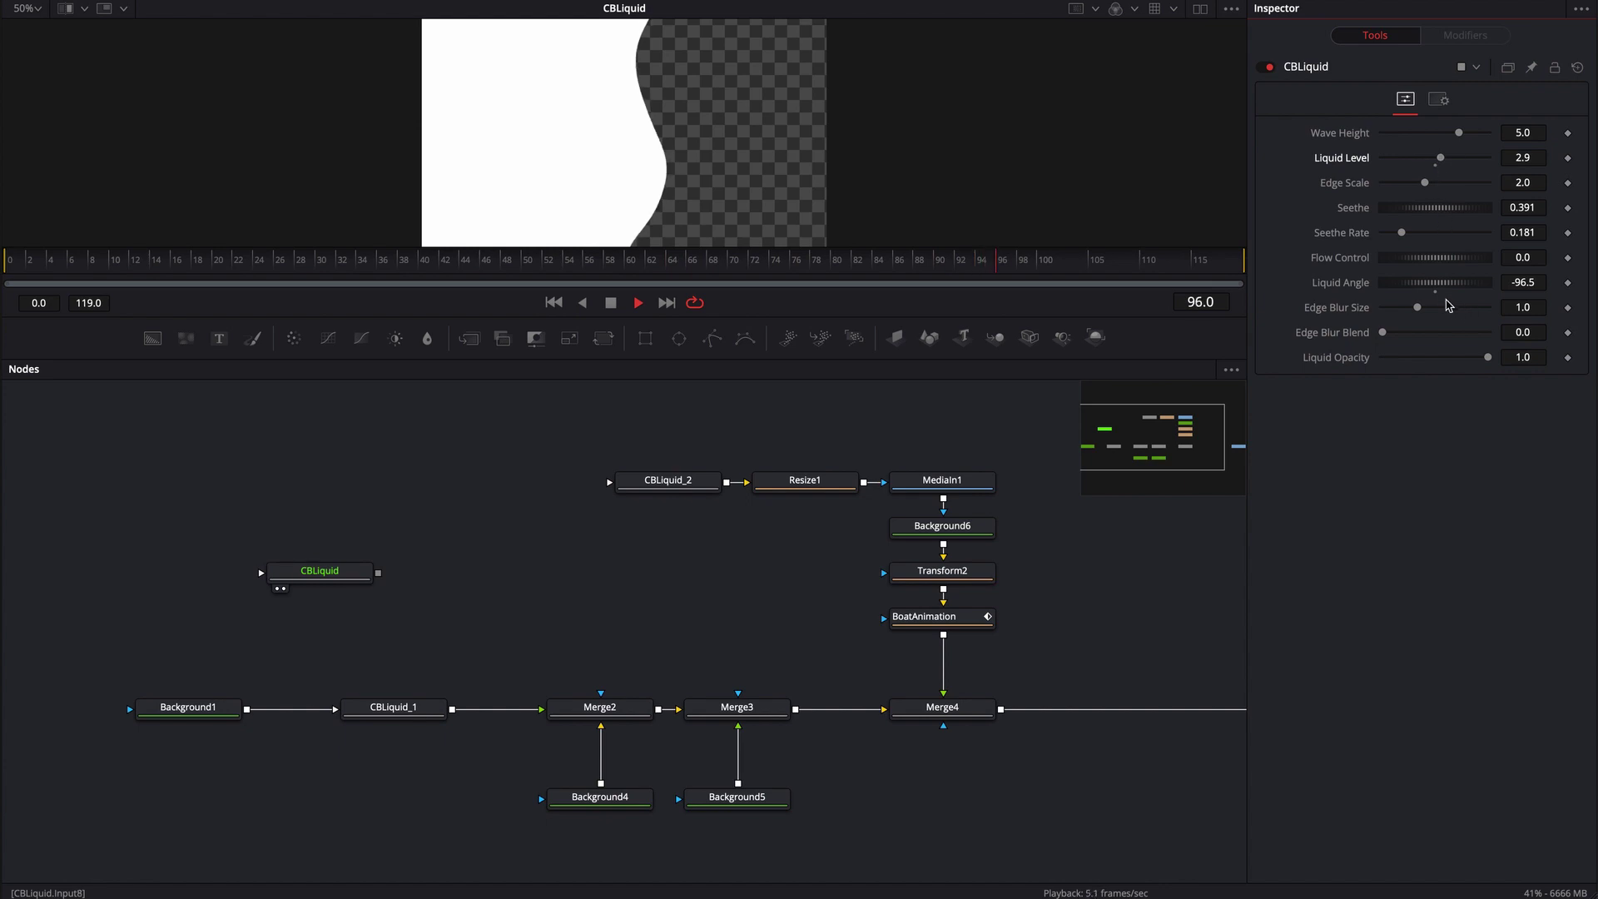
Step: Reset Liquid Angle to 0, test then reset Edge Scale to 2.0, and return Seethe to 0.391
double_click(1425, 283)
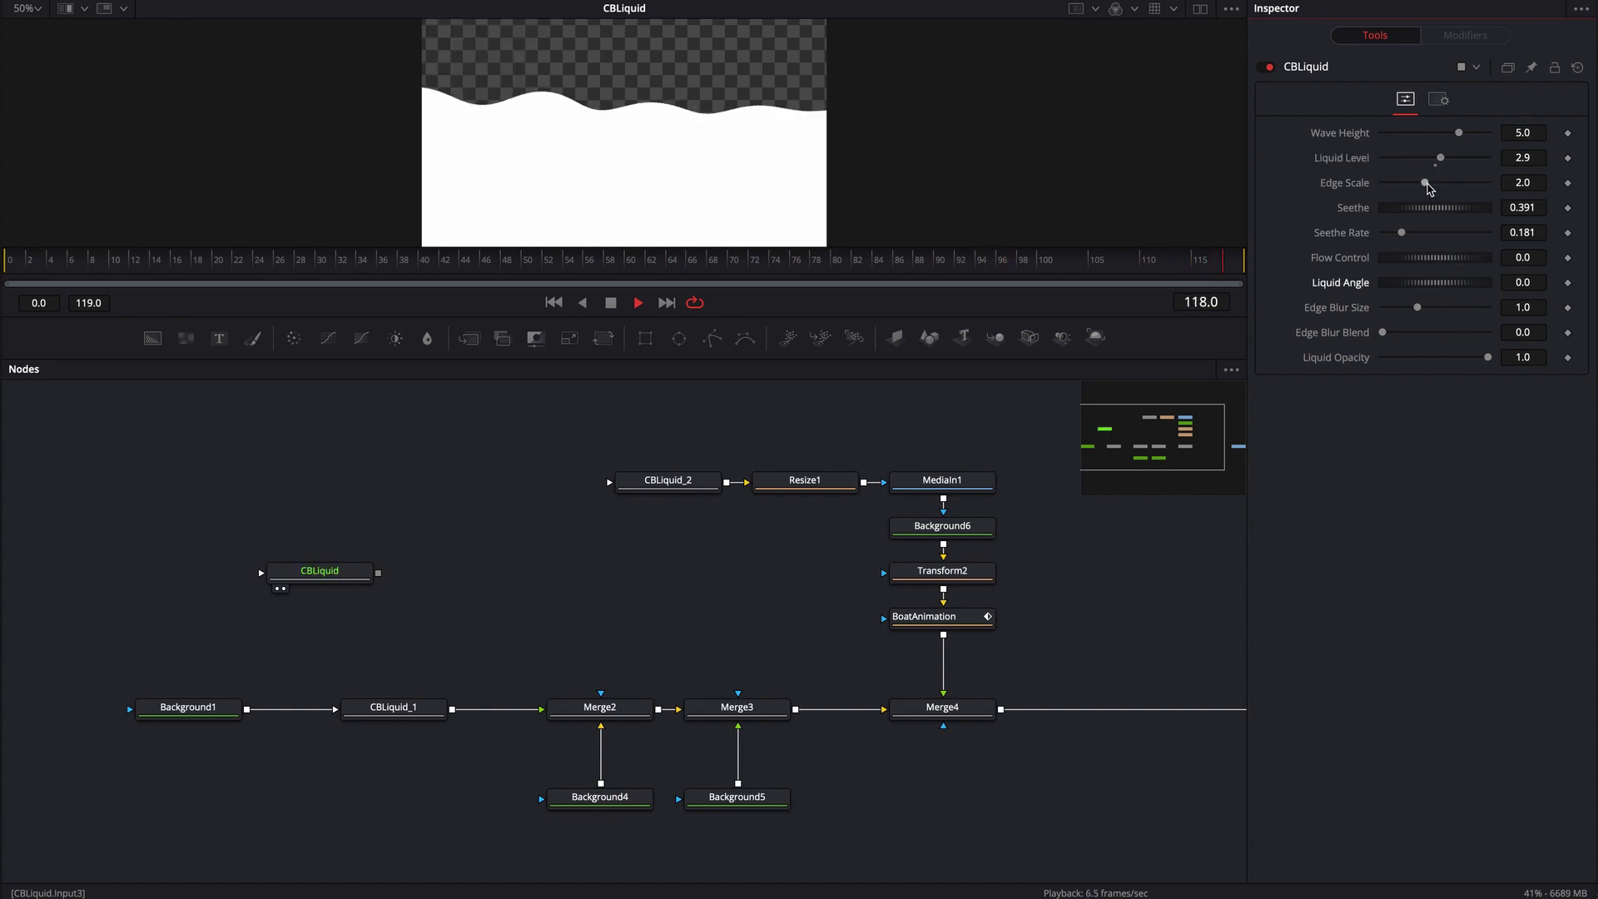
left_click_drag(1429, 188, 1381, 186)
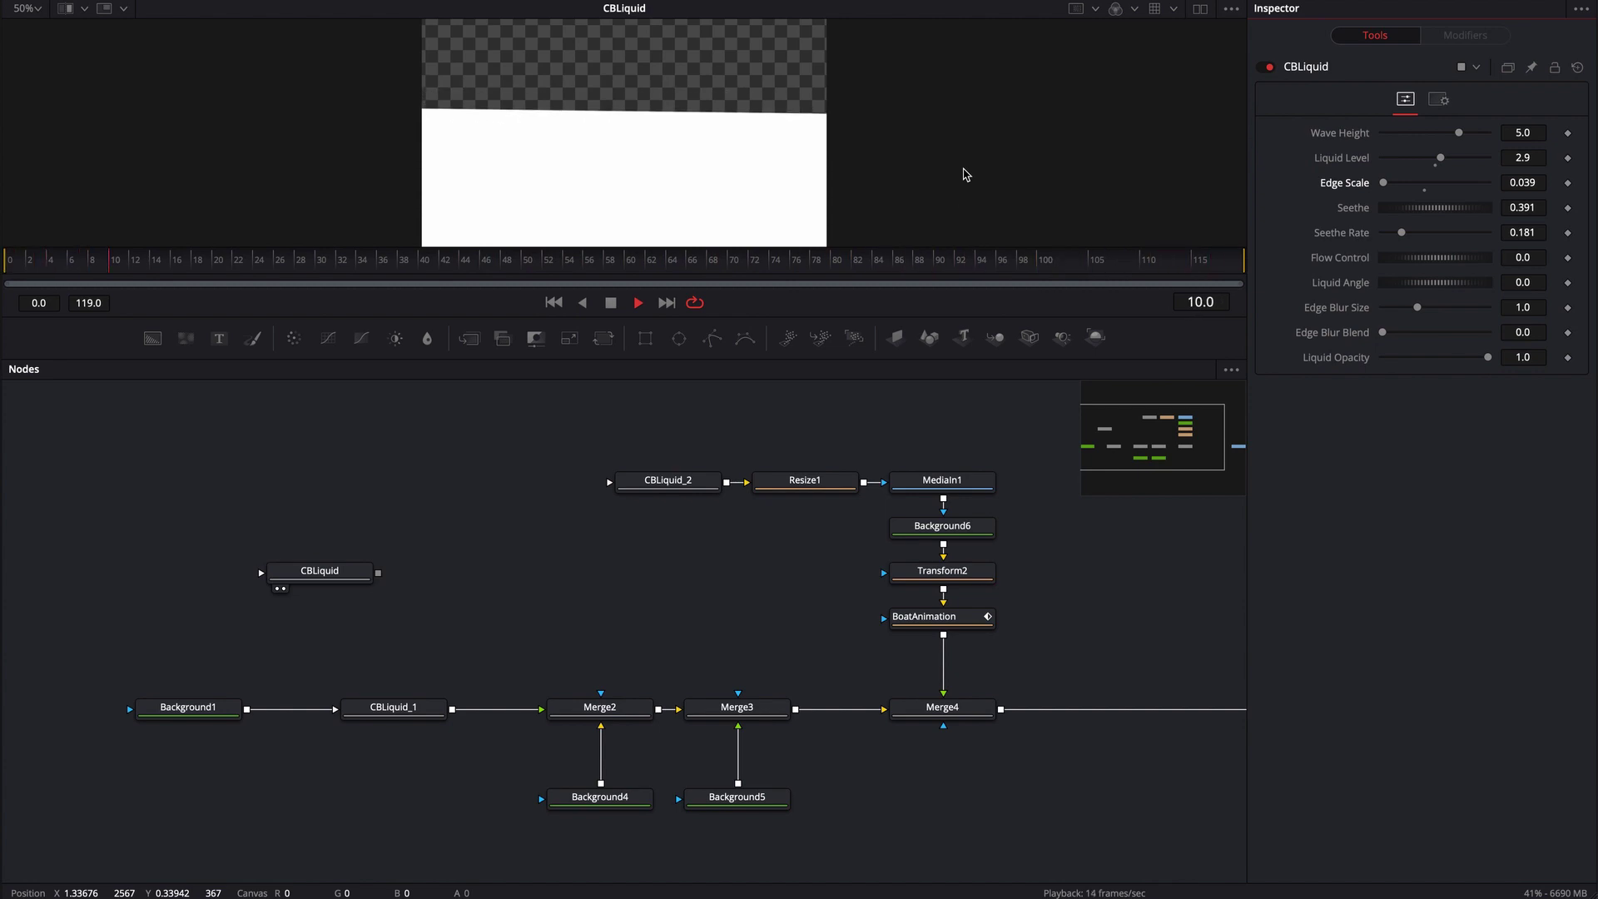
left_click(1424, 190)
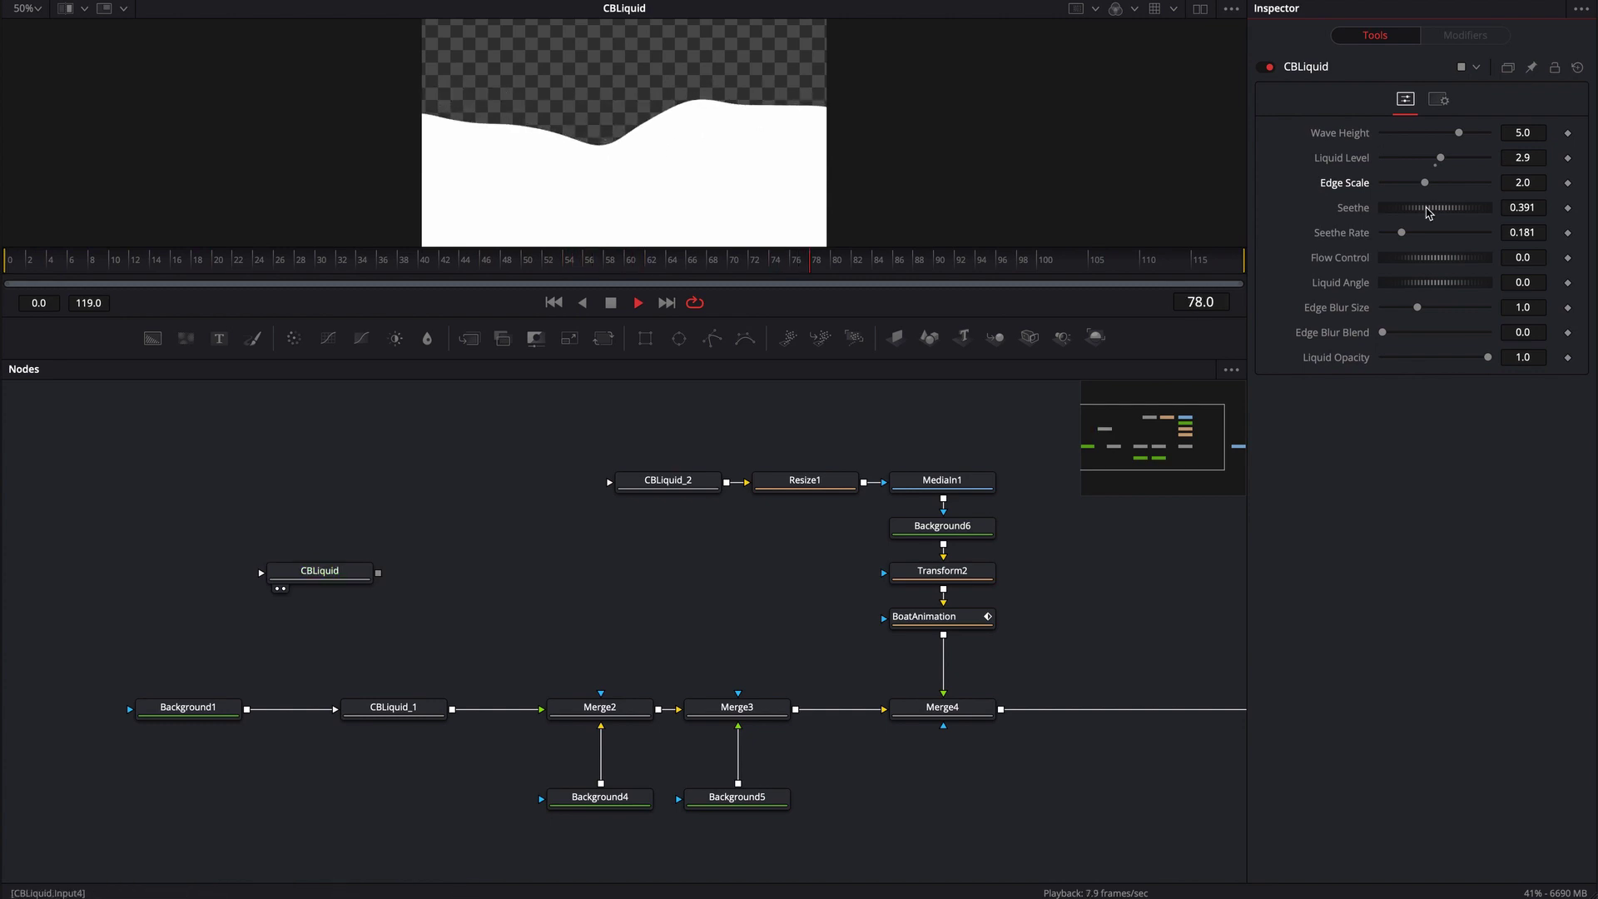
left_click_drag(1430, 213, 1462, 213)
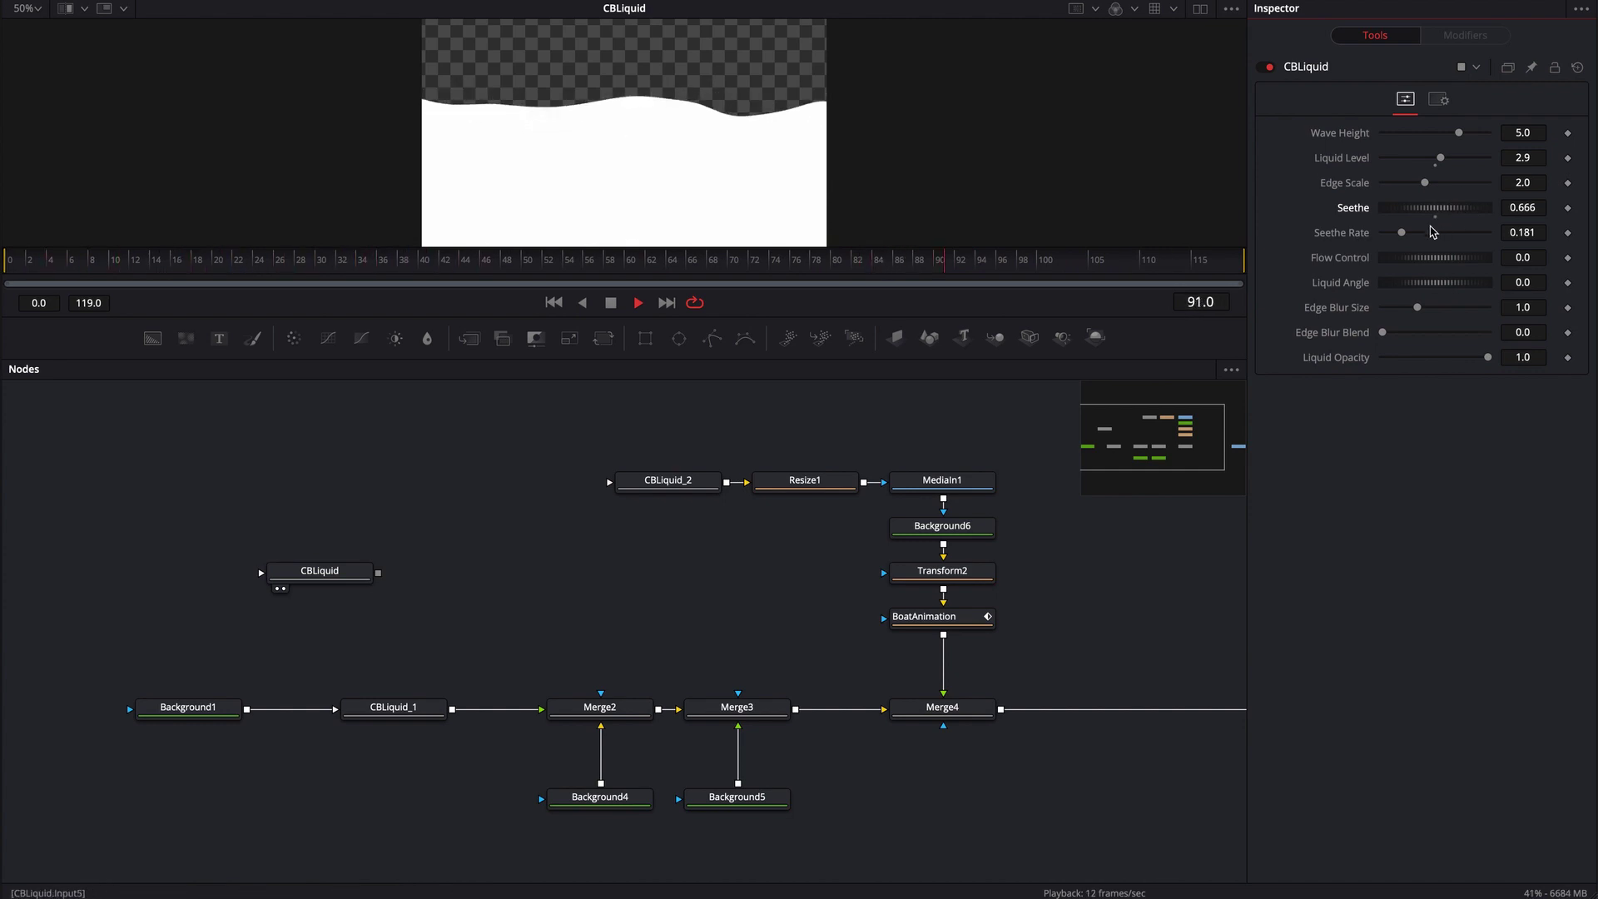
mouse_move(1434, 223)
left_mouse_down()
mouse_move(1404, 240)
mouse_move(1434, 239)
left_mouse_up()
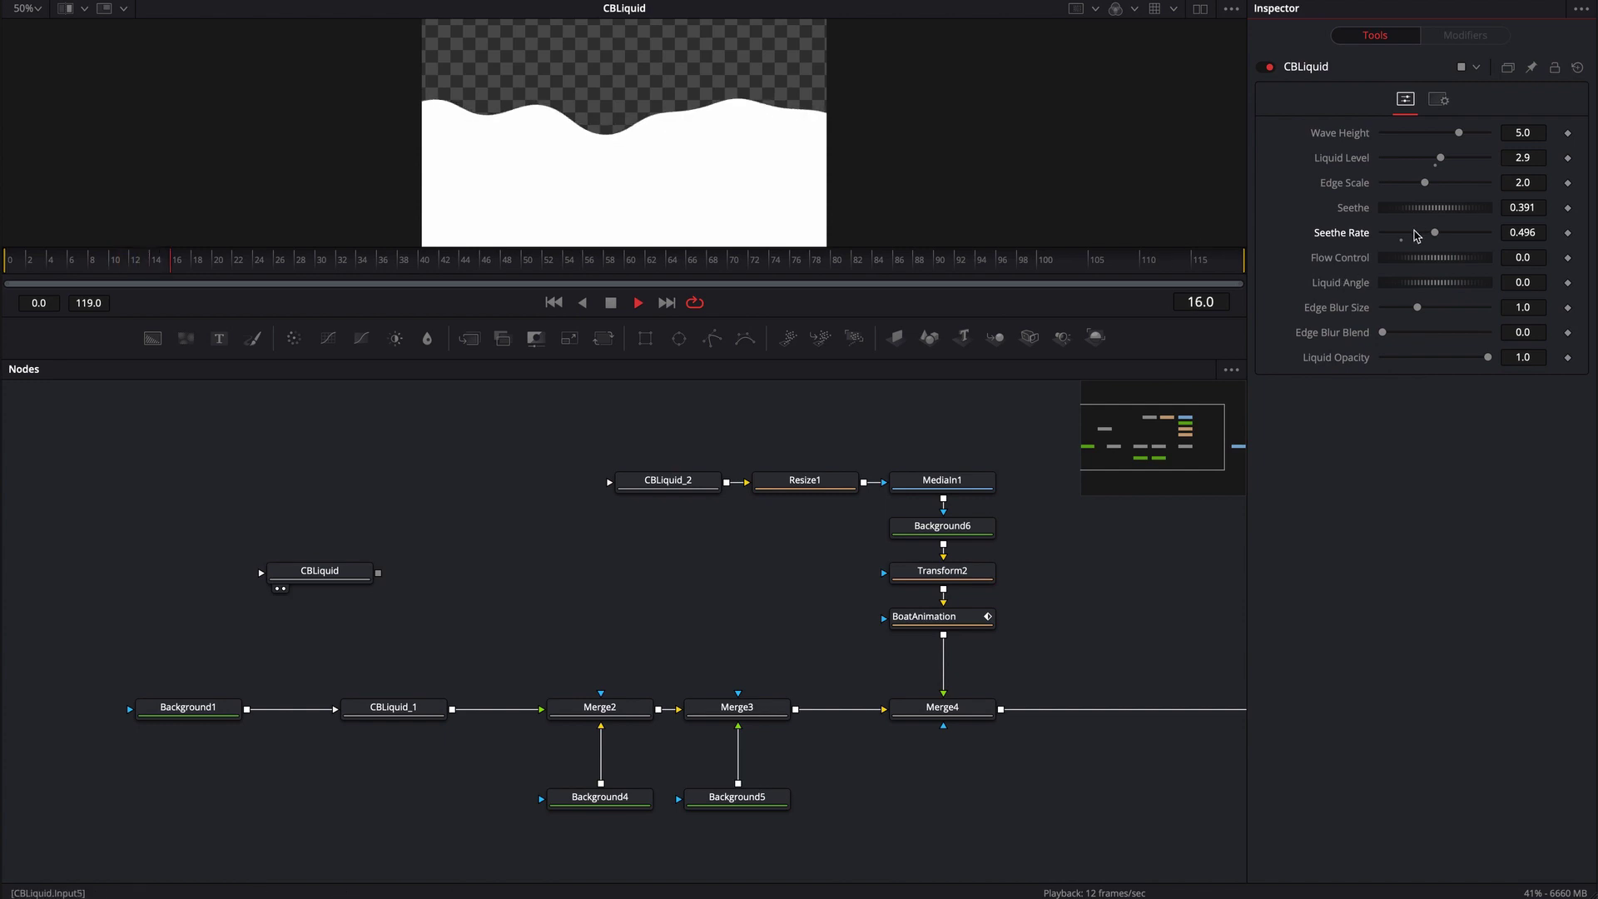
Step: Revert Seethe Rate to 0.181, then try negative and positive Flow Control before resetting it to 0
key("ctrl+z")
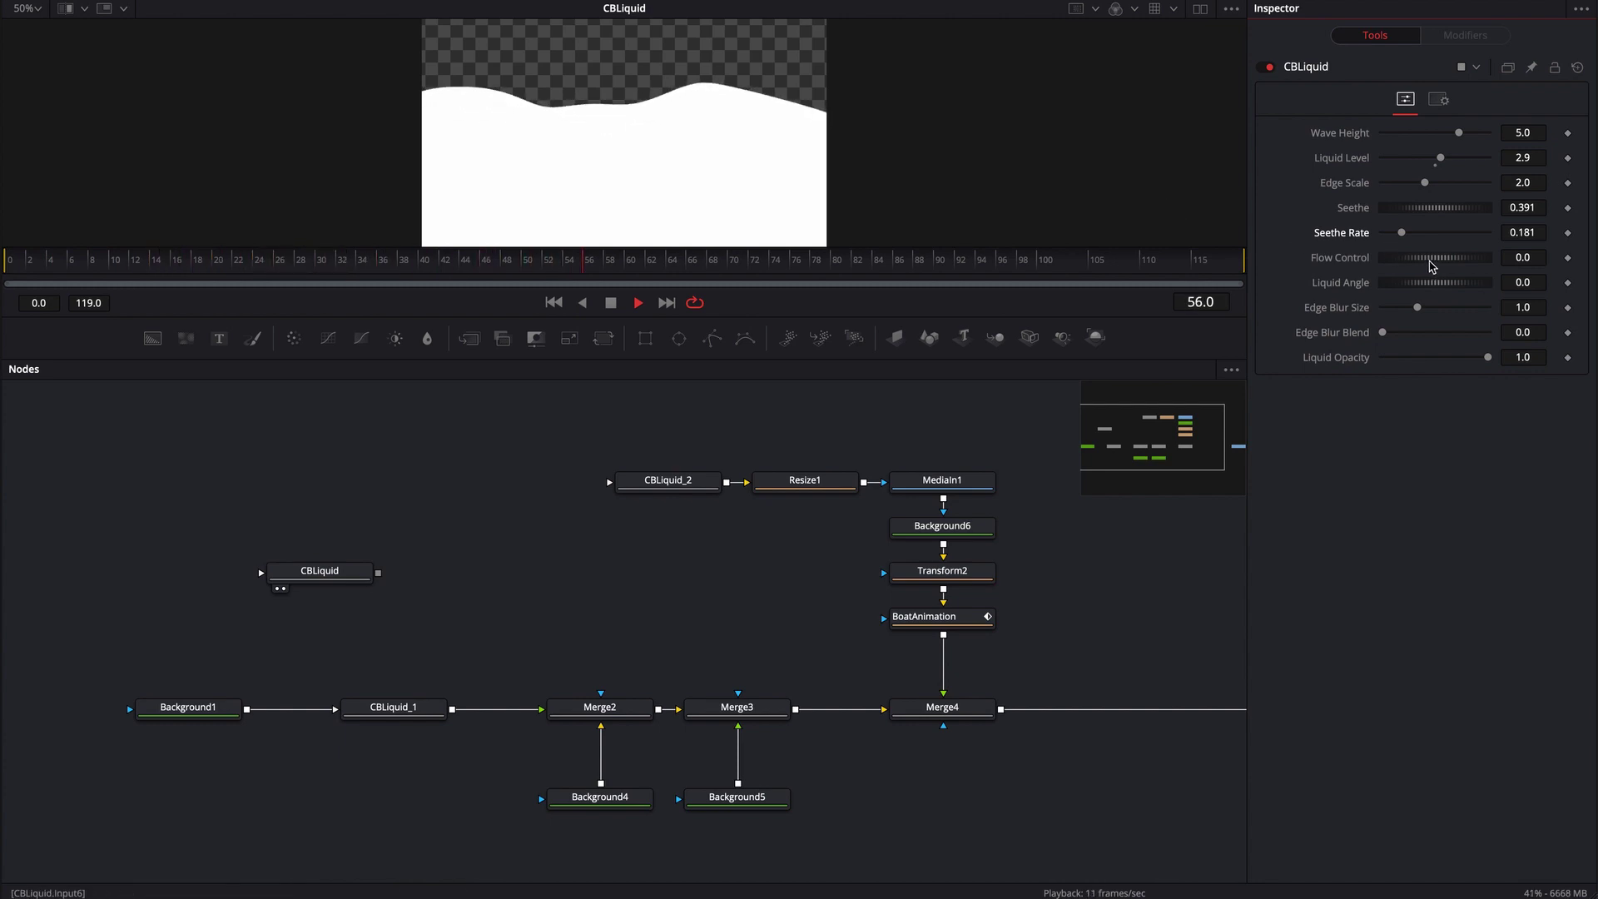
left_click_drag(1421, 266, 1418, 262)
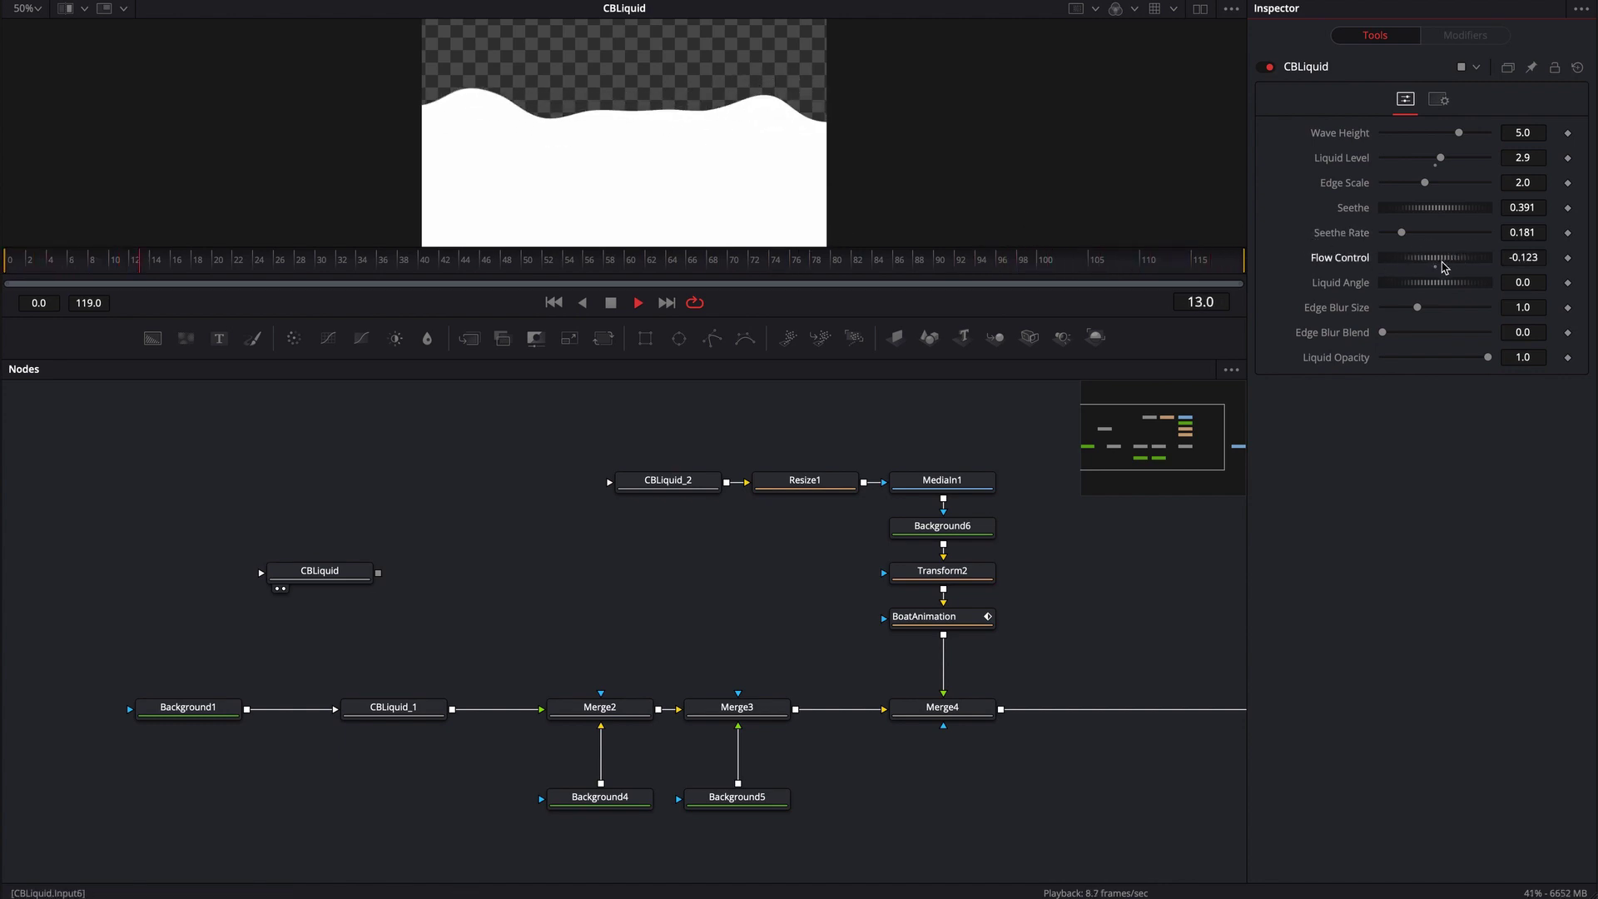
left_click_drag(1415, 262, 1450, 262)
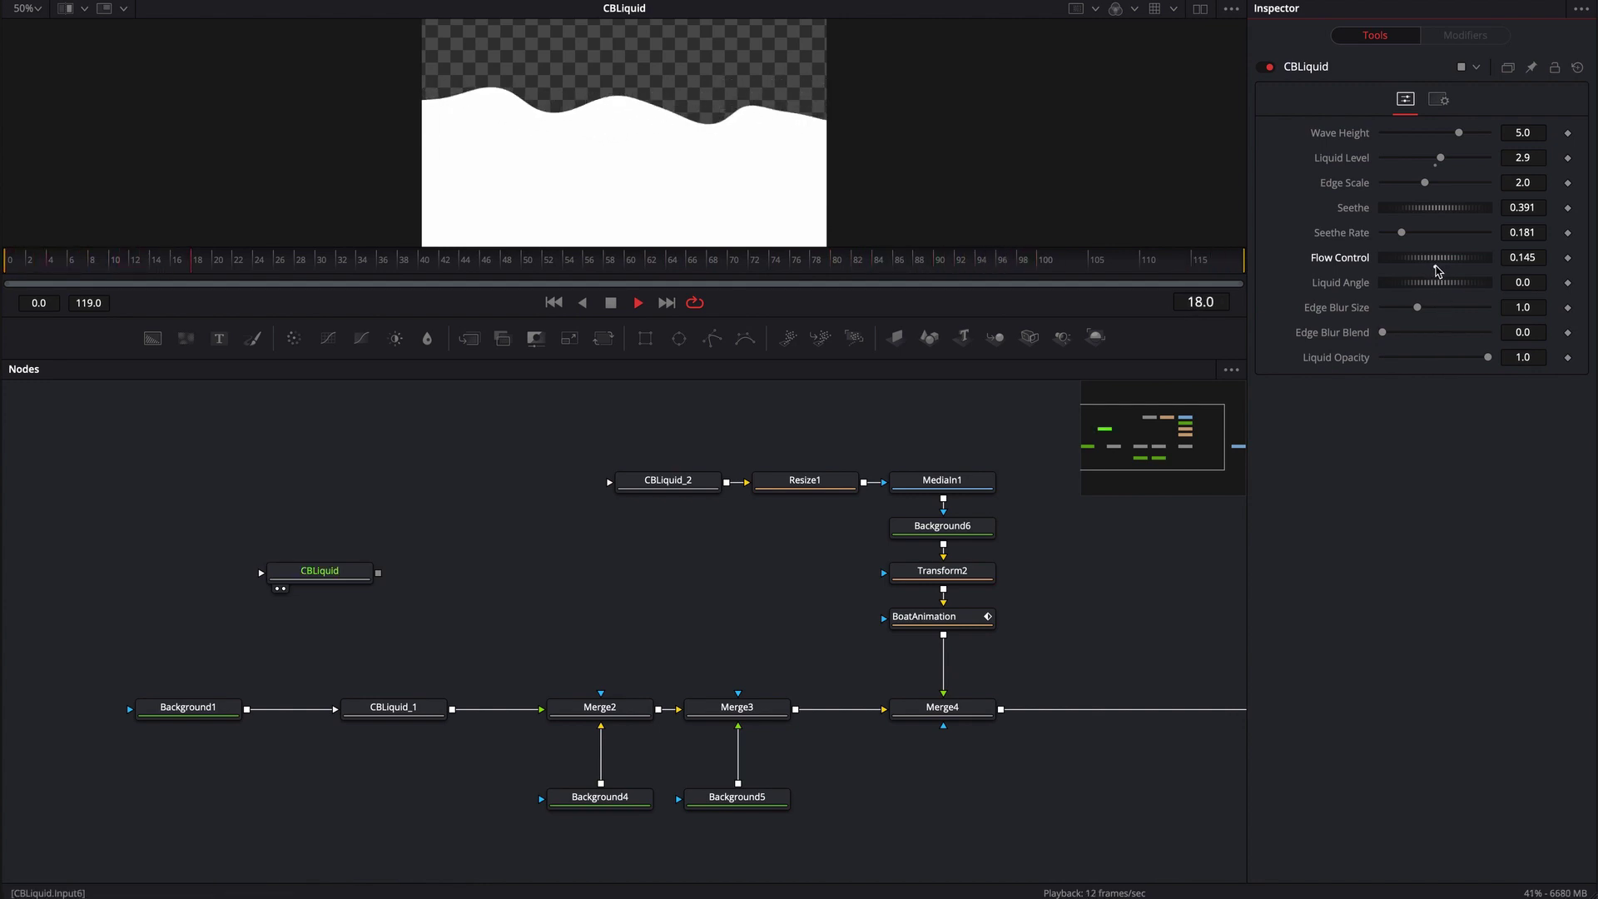
double_click(1433, 258)
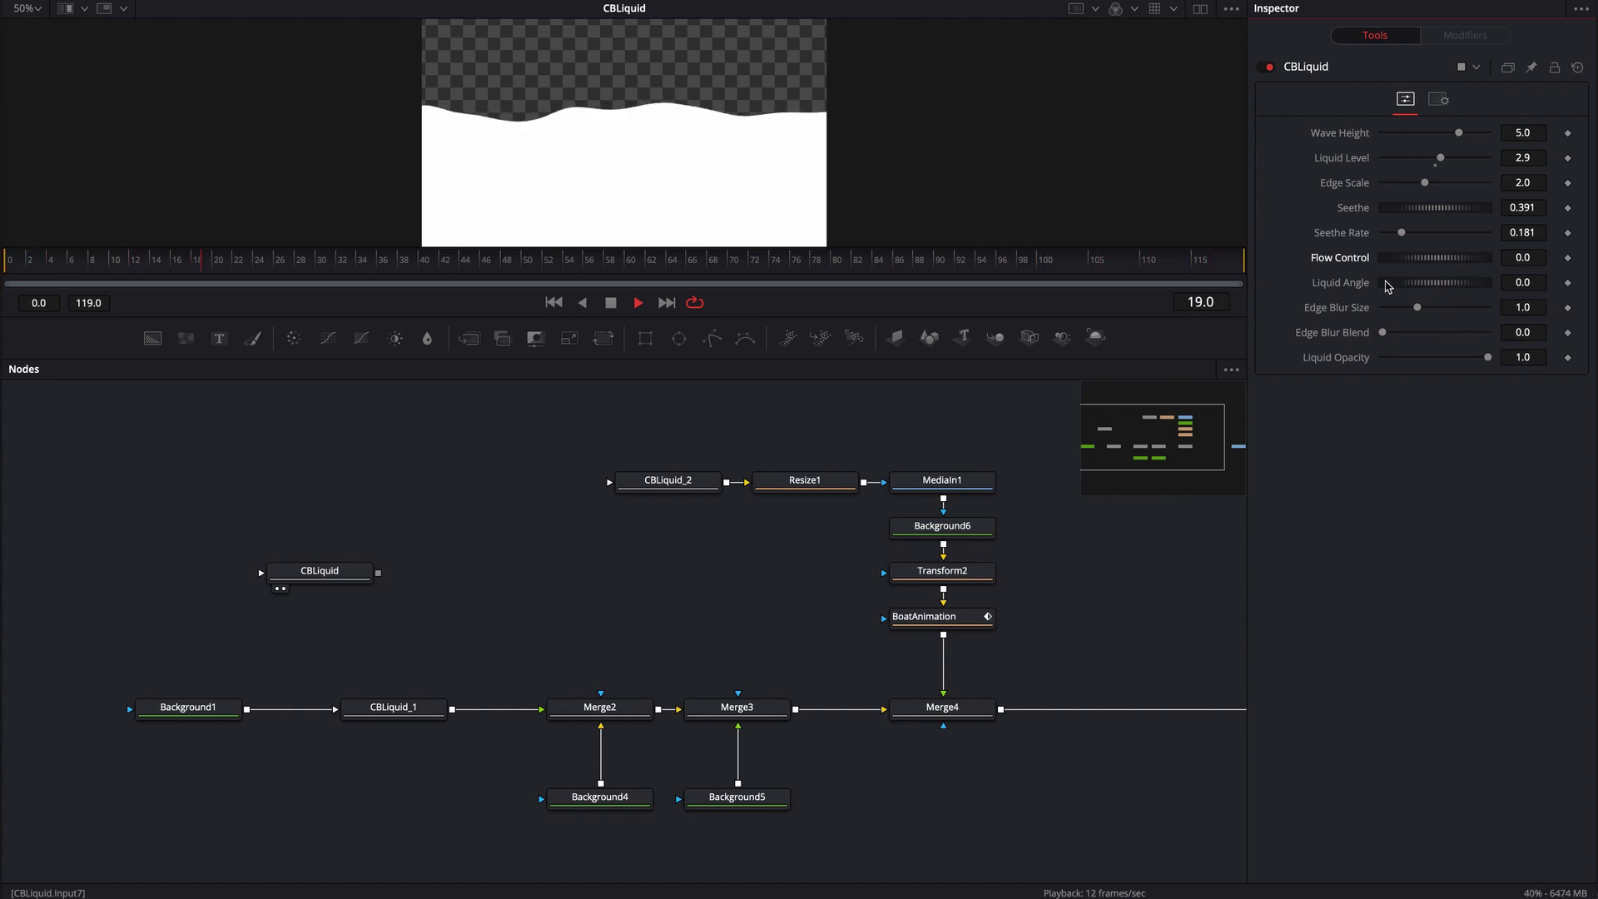
Step: Try Edge Blur Blend at 1.0, raise Edge Blur Size to about 3, then set Blend back to 0.0
scroll(943, 185, "down", 1)
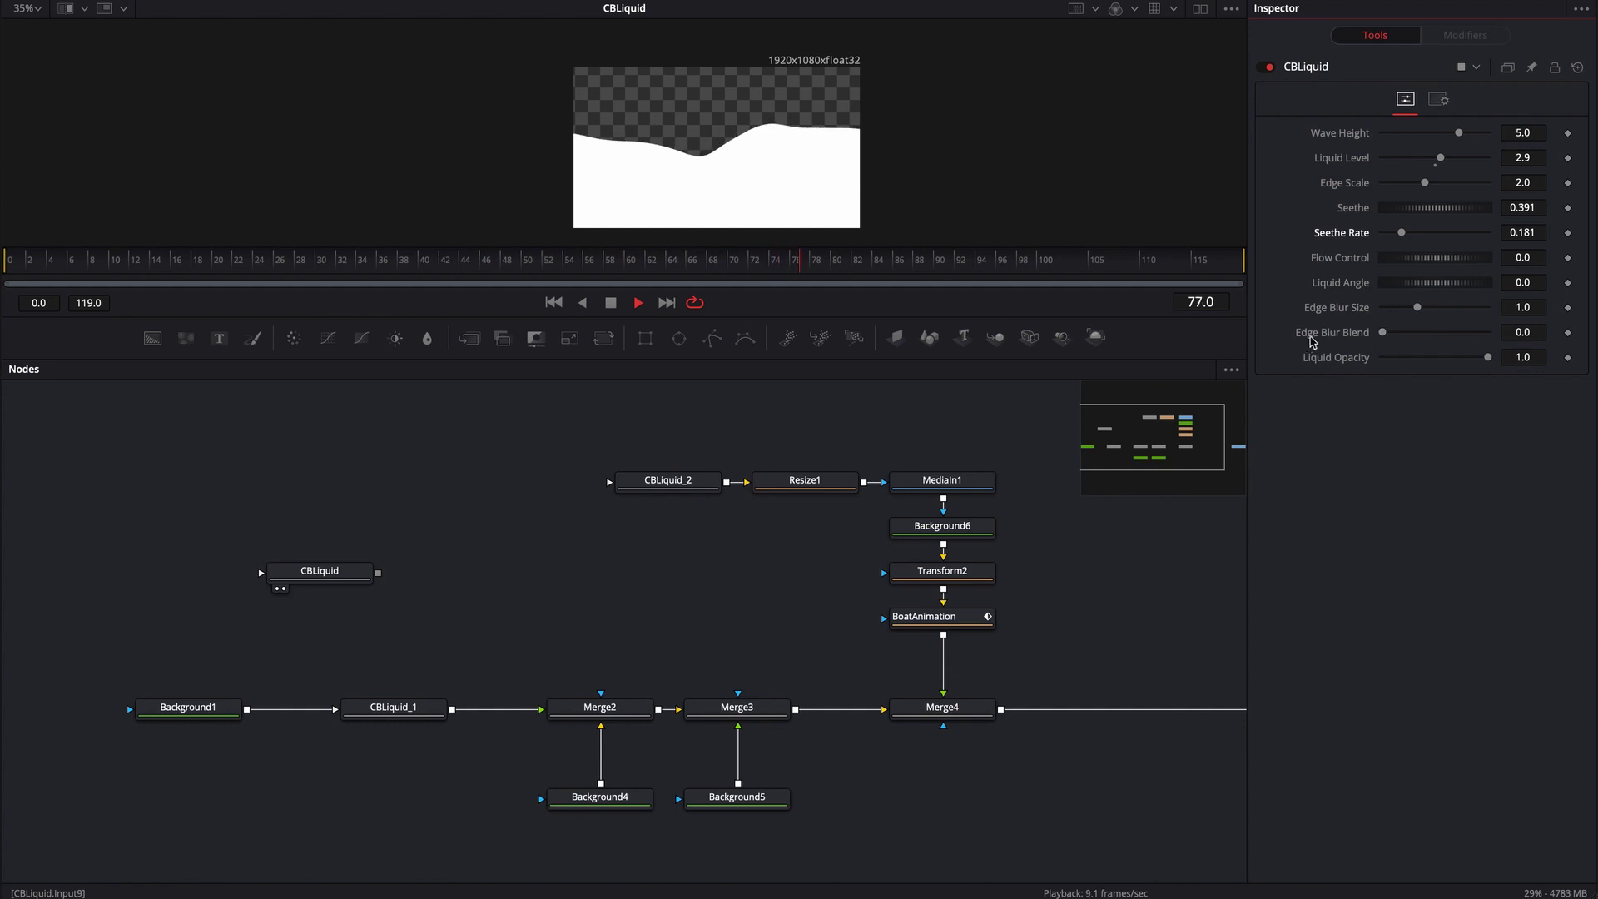
left_click(1383, 333)
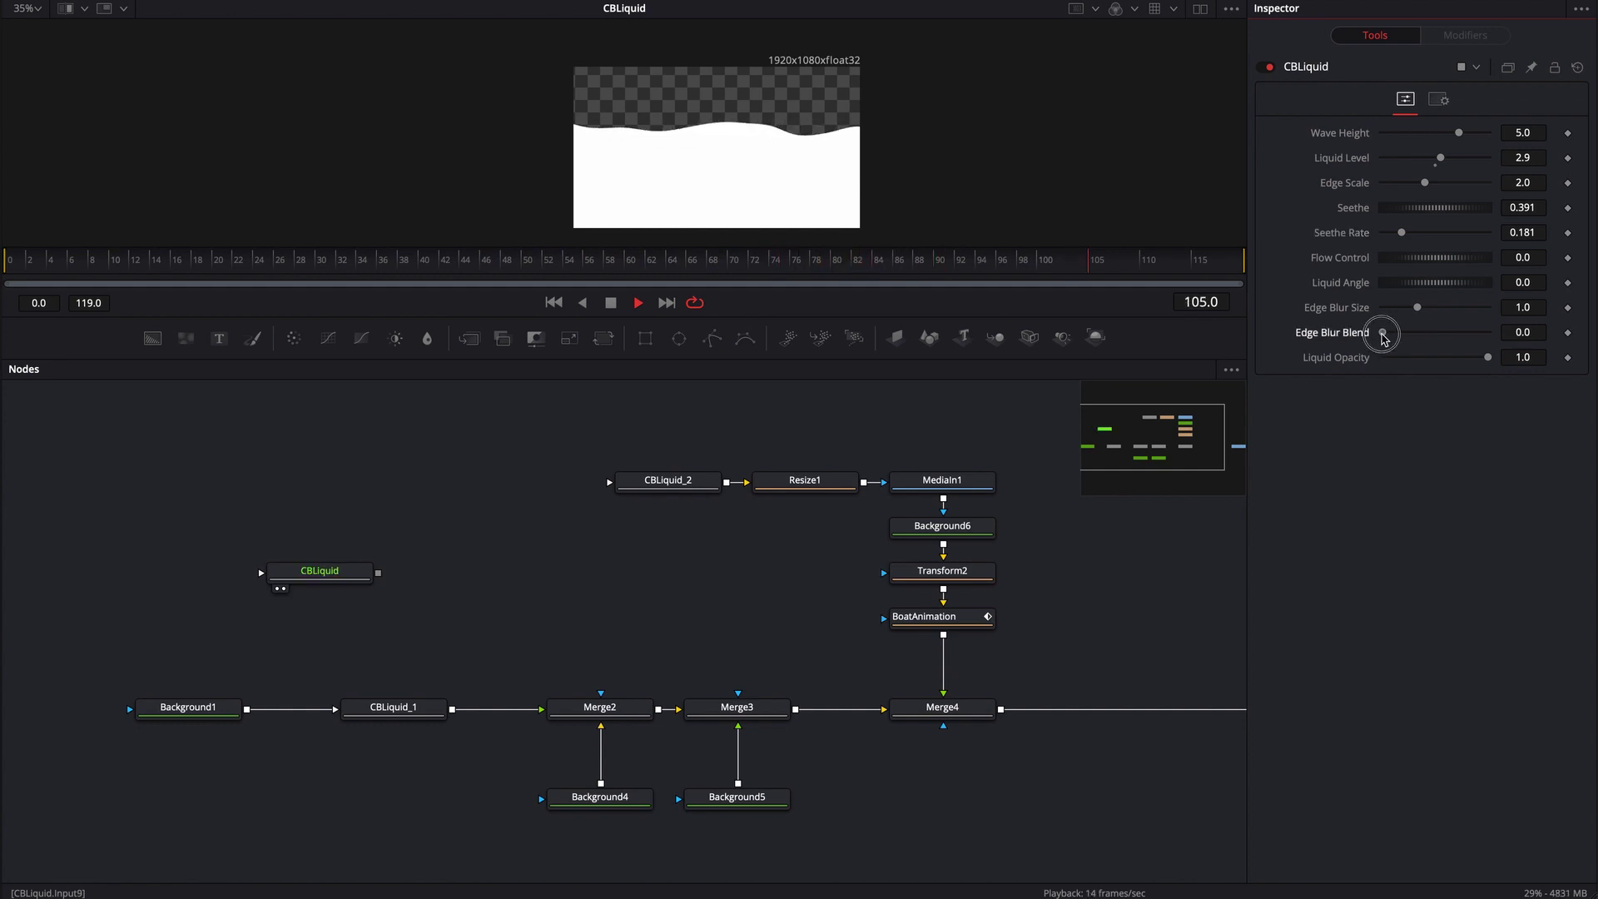
left_click_drag(1382, 336, 1520, 333)
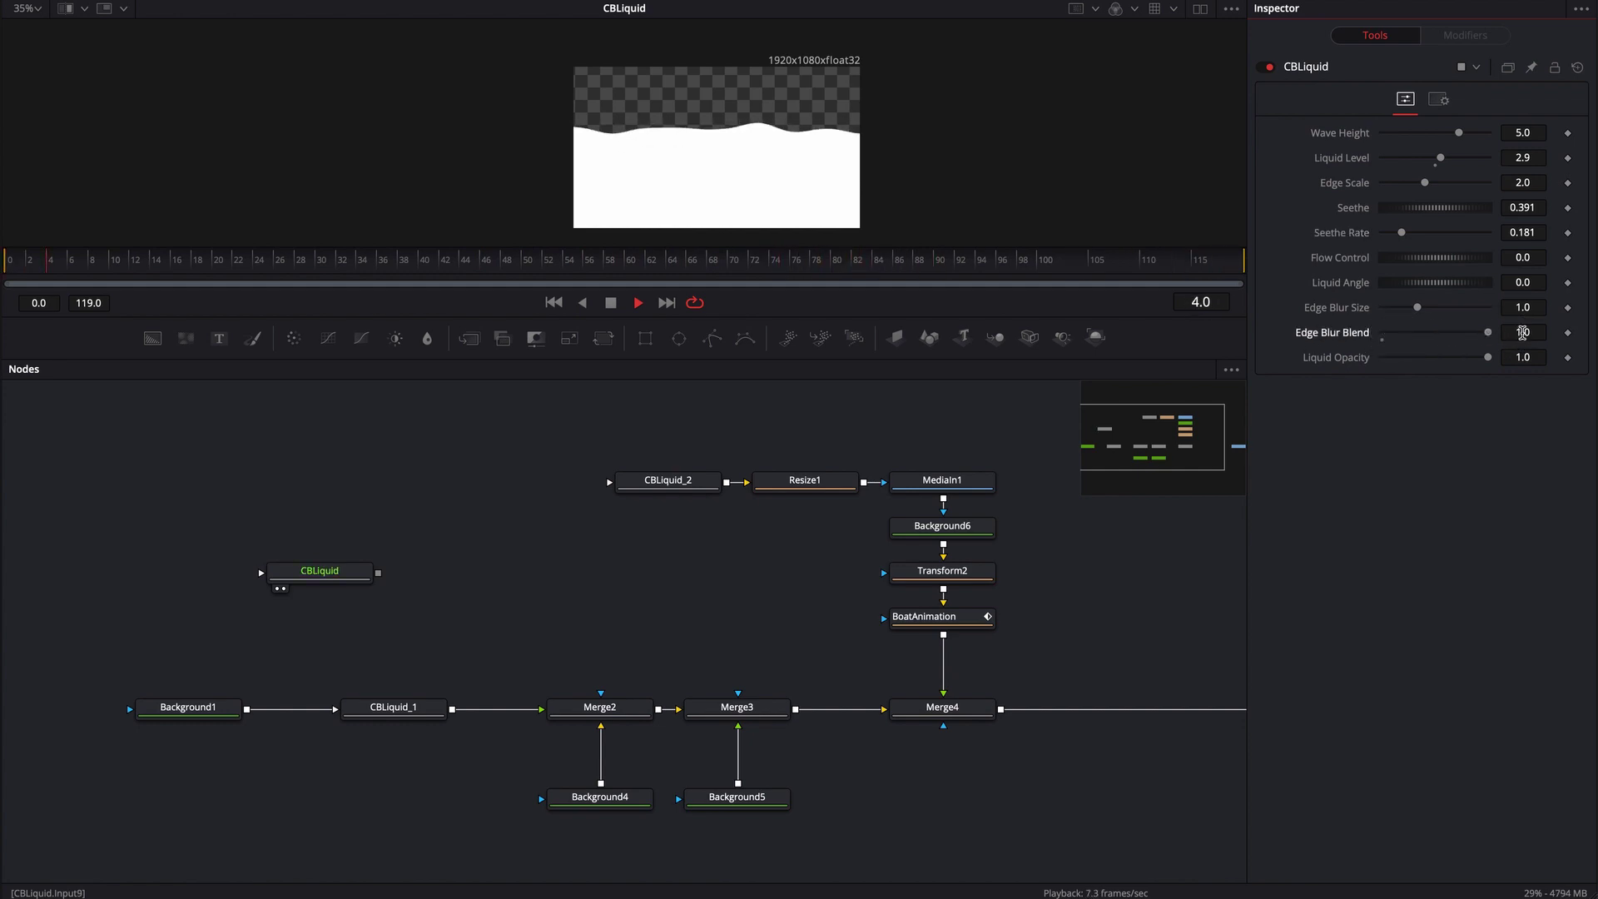
left_click_drag(1417, 308, 1491, 311)
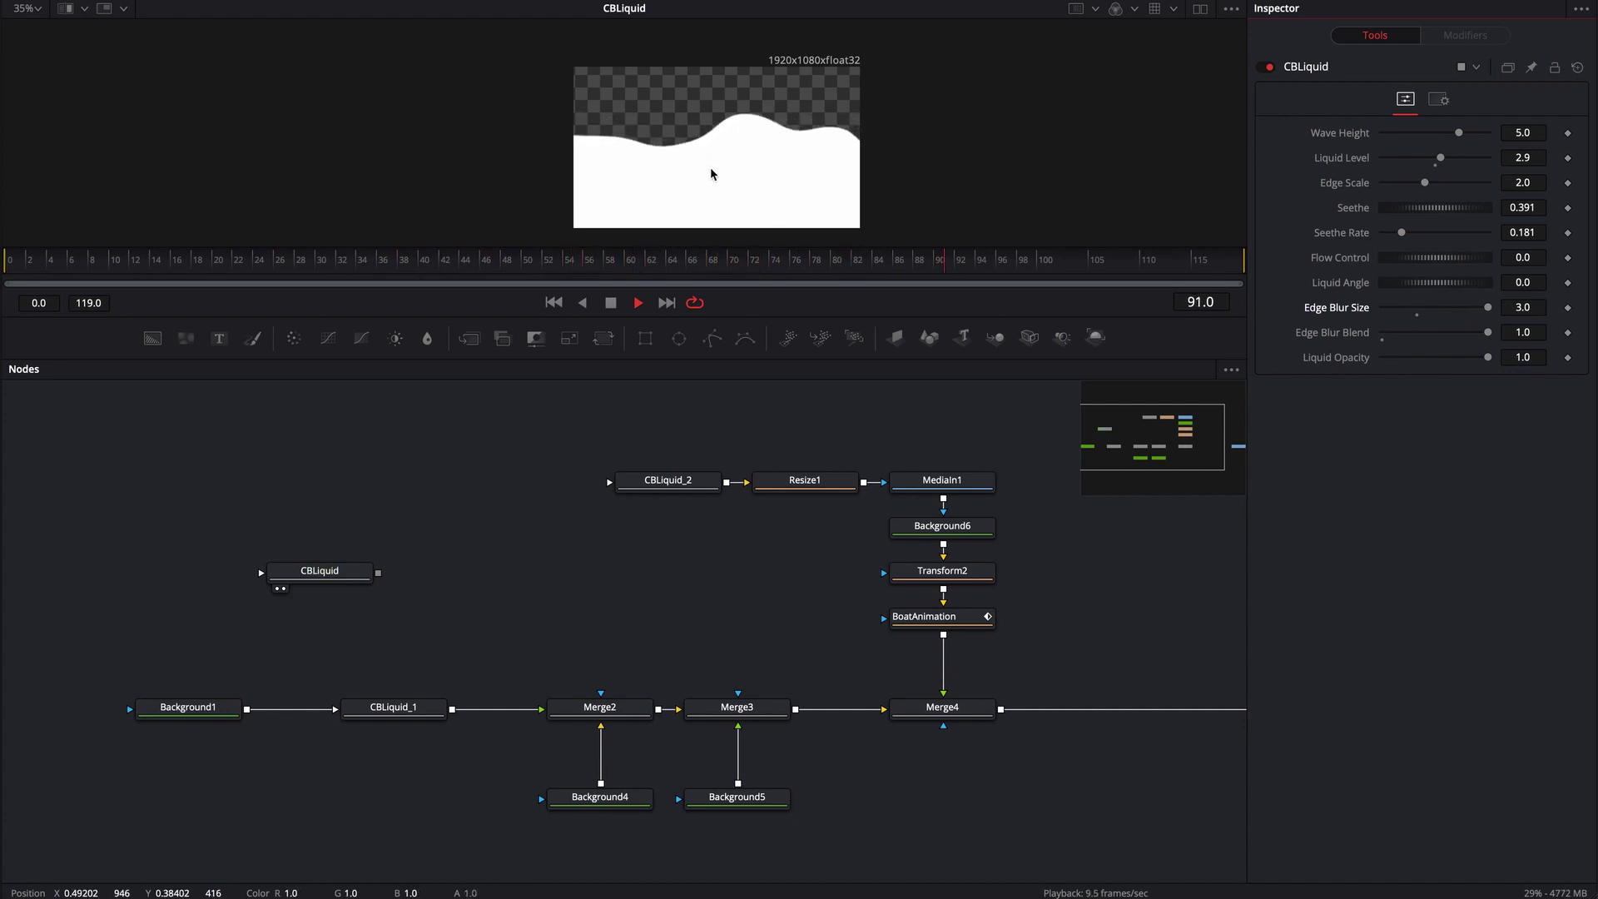
left_click_drag(1488, 332, 1334, 337)
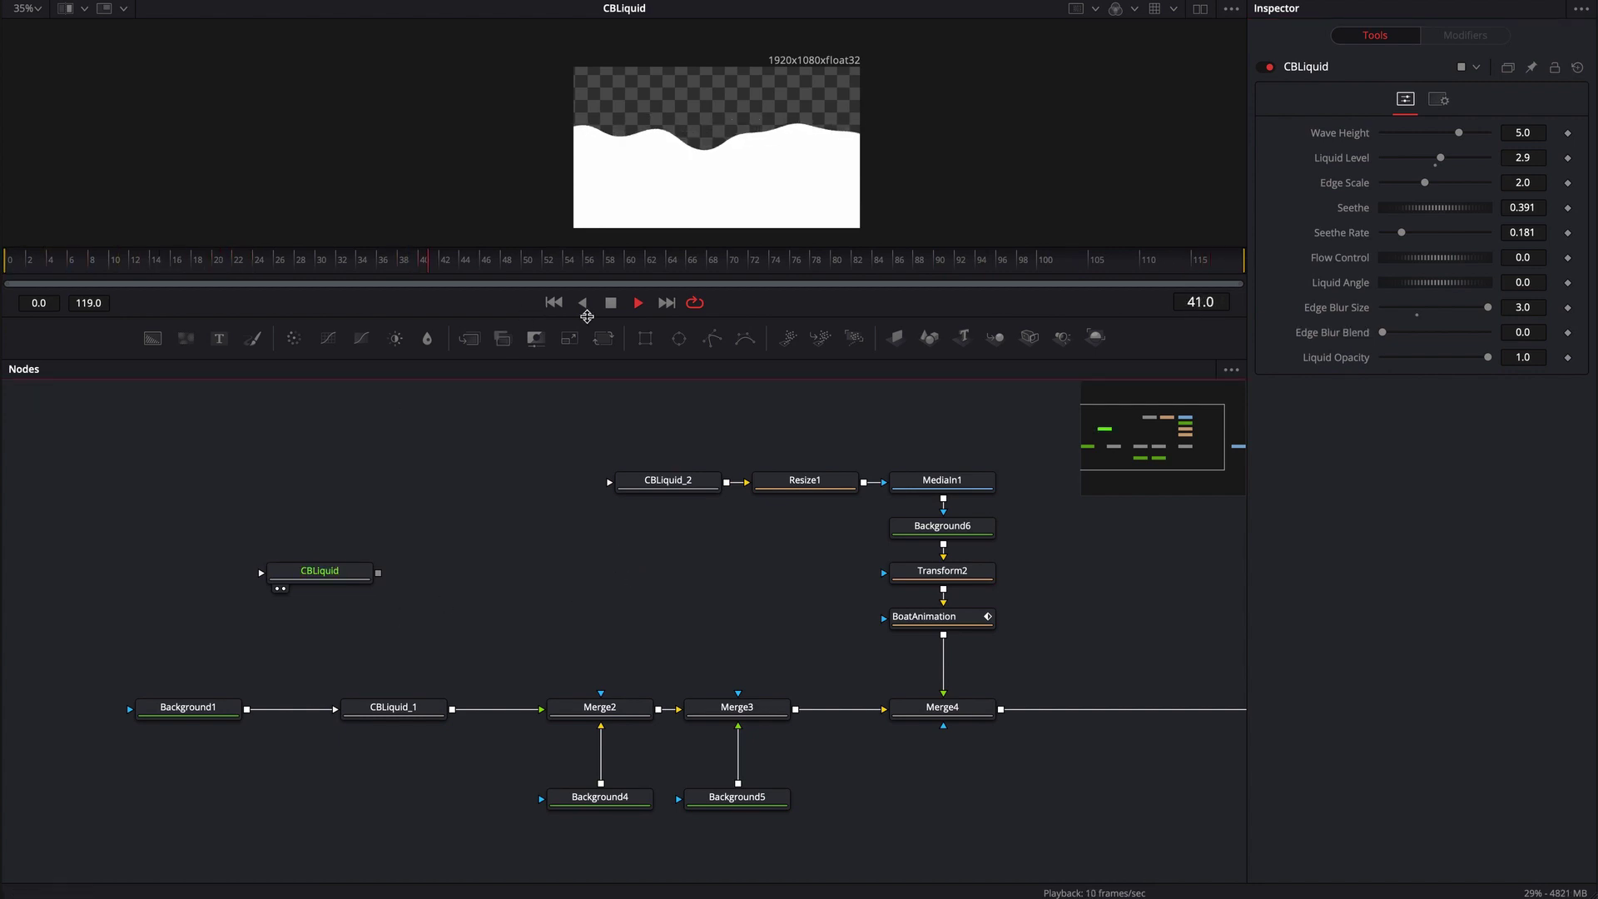
Step: Stop playback, delete the standalone CBLiquid node, and view Background1 then CBLiquid_1 in the viewer
left_click(610, 303)
left_click_drag(166, 499, 408, 606)
key("BackSpace")
left_click_drag(188, 707, 214, 171)
left_click_drag(385, 709, 437, 183)
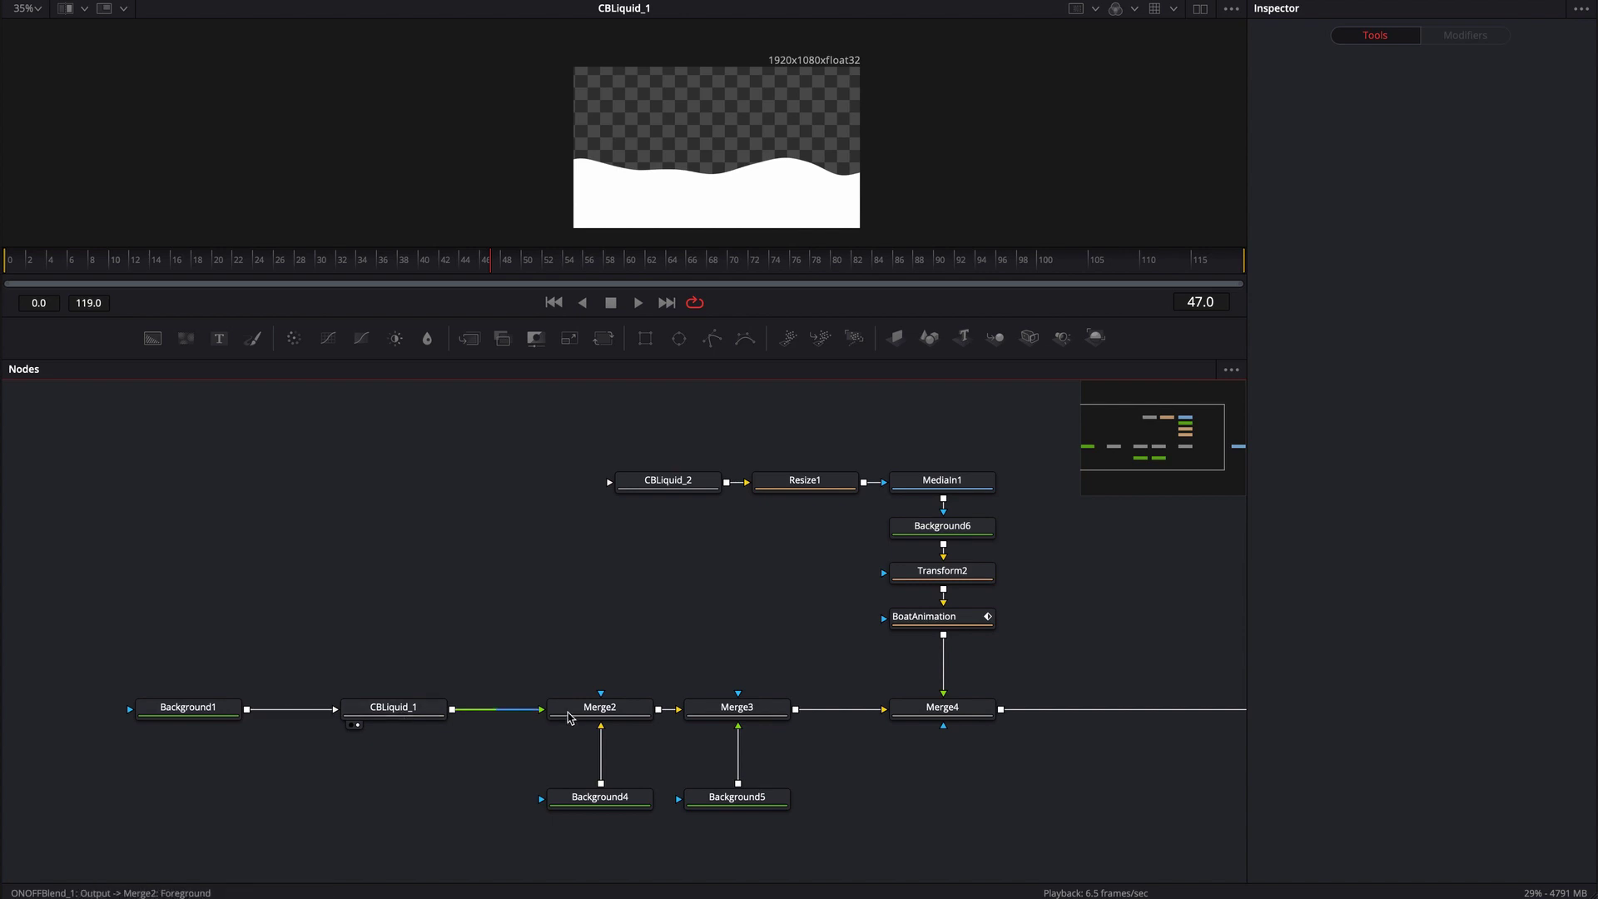
Step: Preview Merge2, Background4's blue gradient and the CBLiquid_1 wave in the viewer, selecting Merge2
left_click_drag(619, 717, 633, 204)
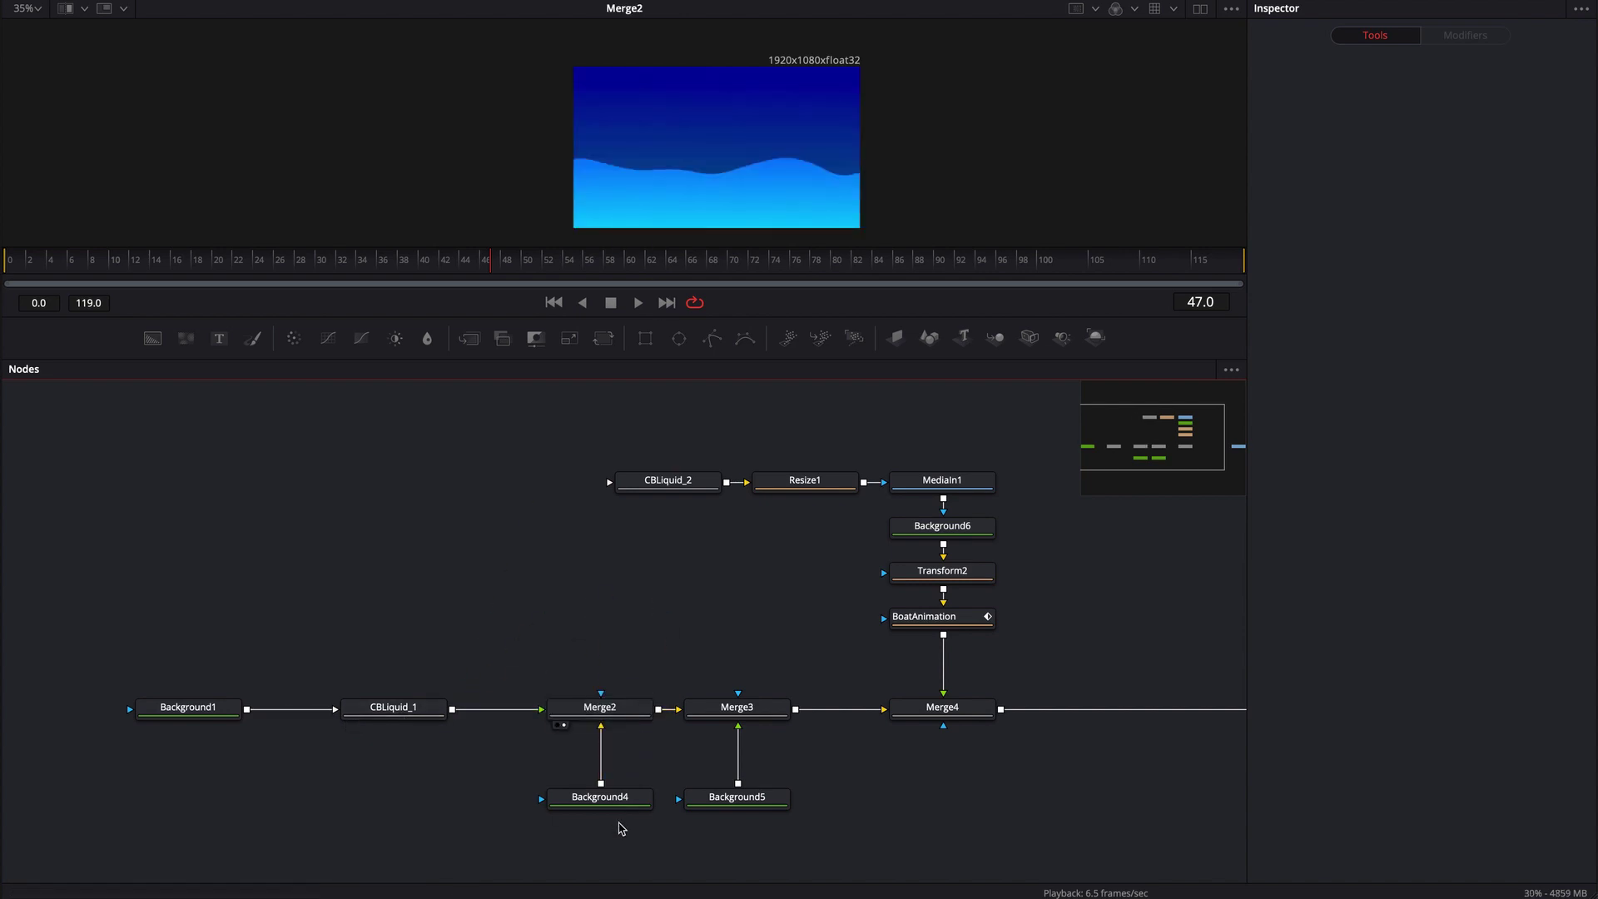
scroll(658, 612, "right", 2)
left_click(573, 716)
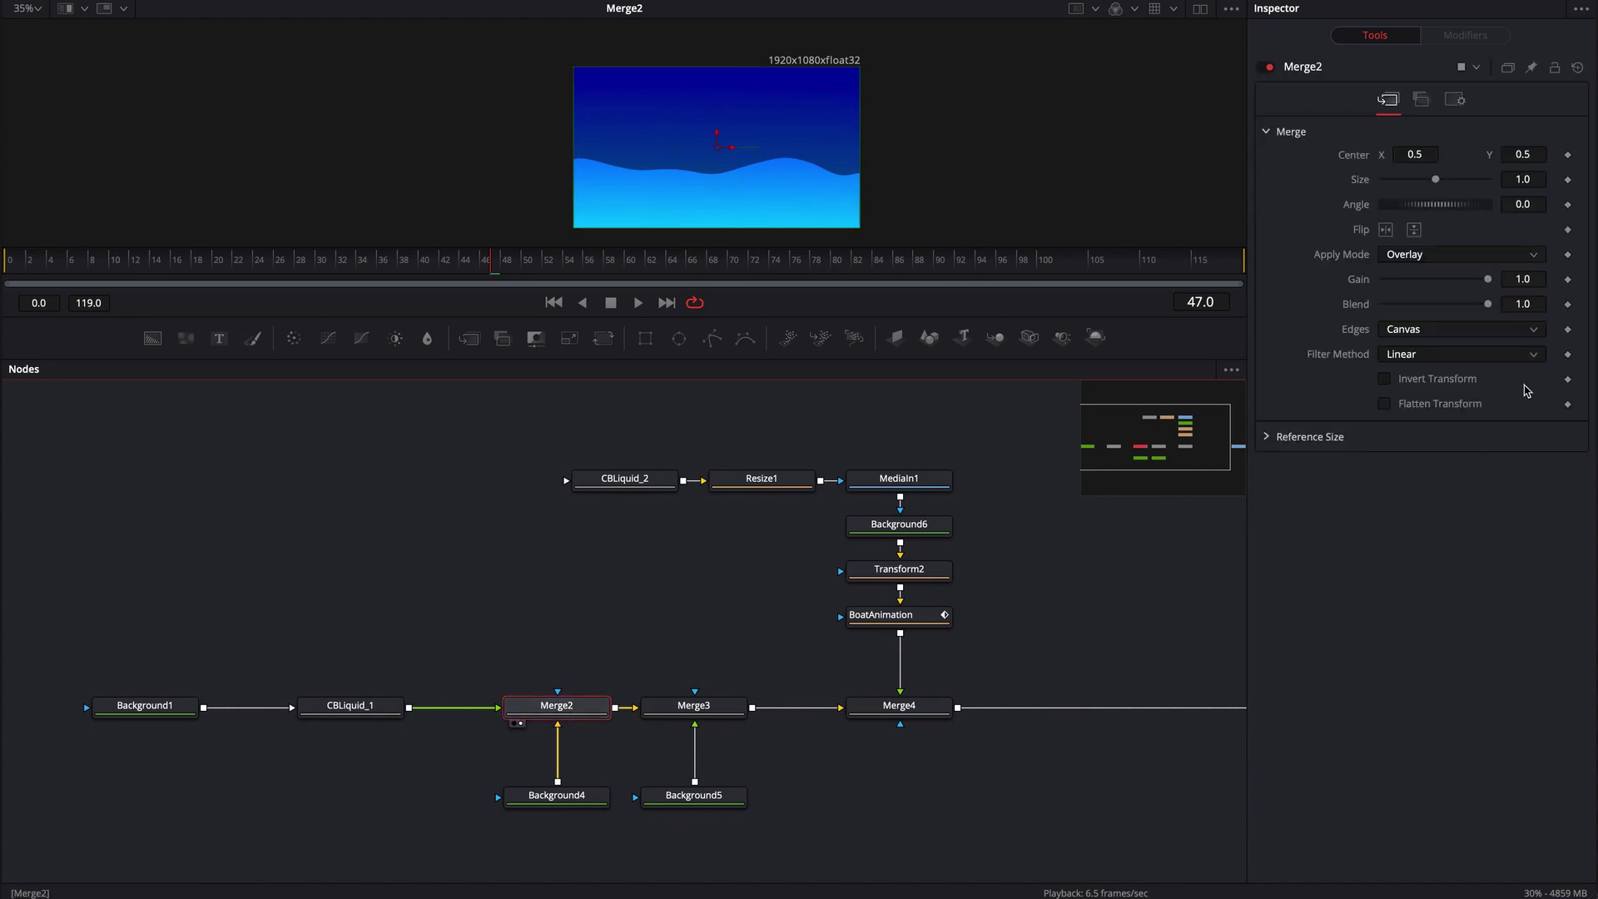
left_click_drag(533, 794, 666, 143)
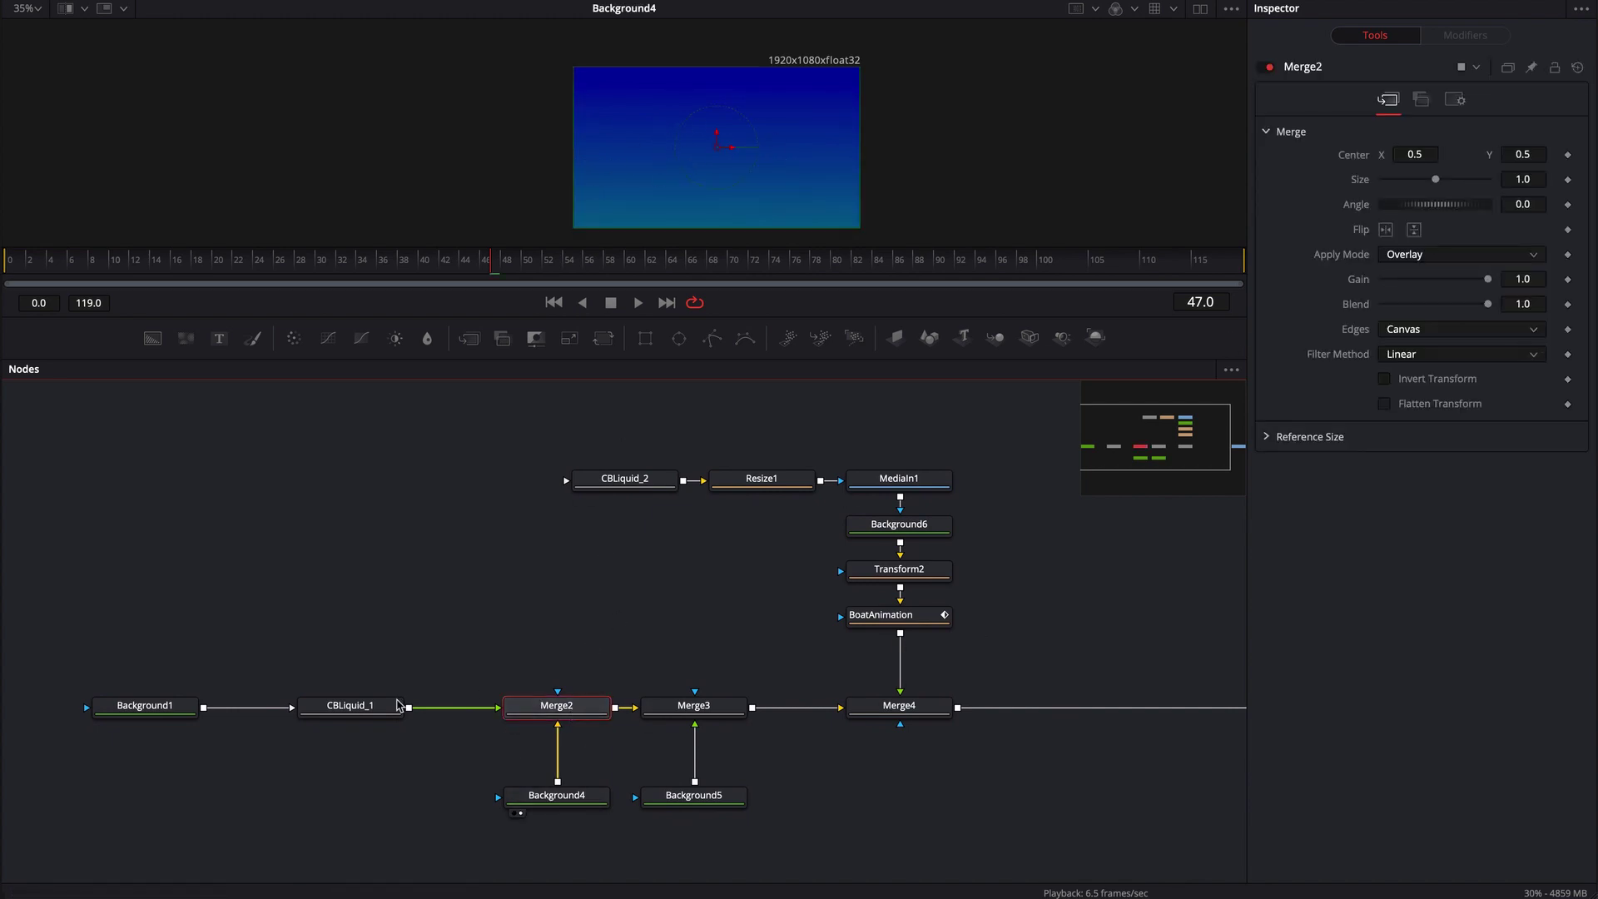
left_click_drag(354, 706, 628, 186)
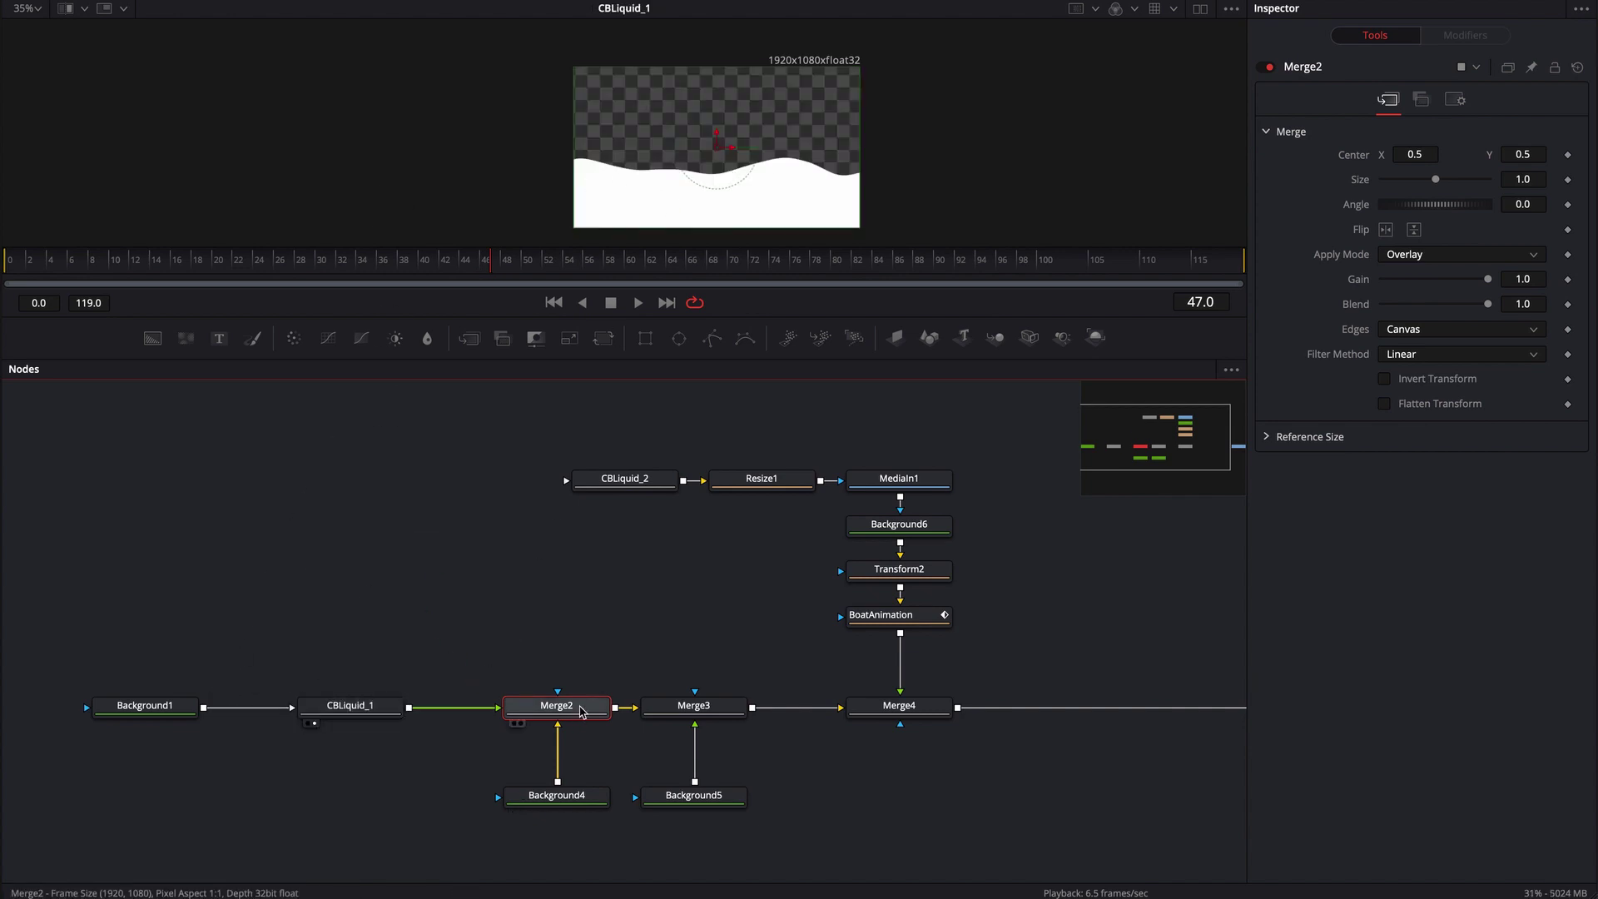
left_click_drag(576, 710, 659, 176)
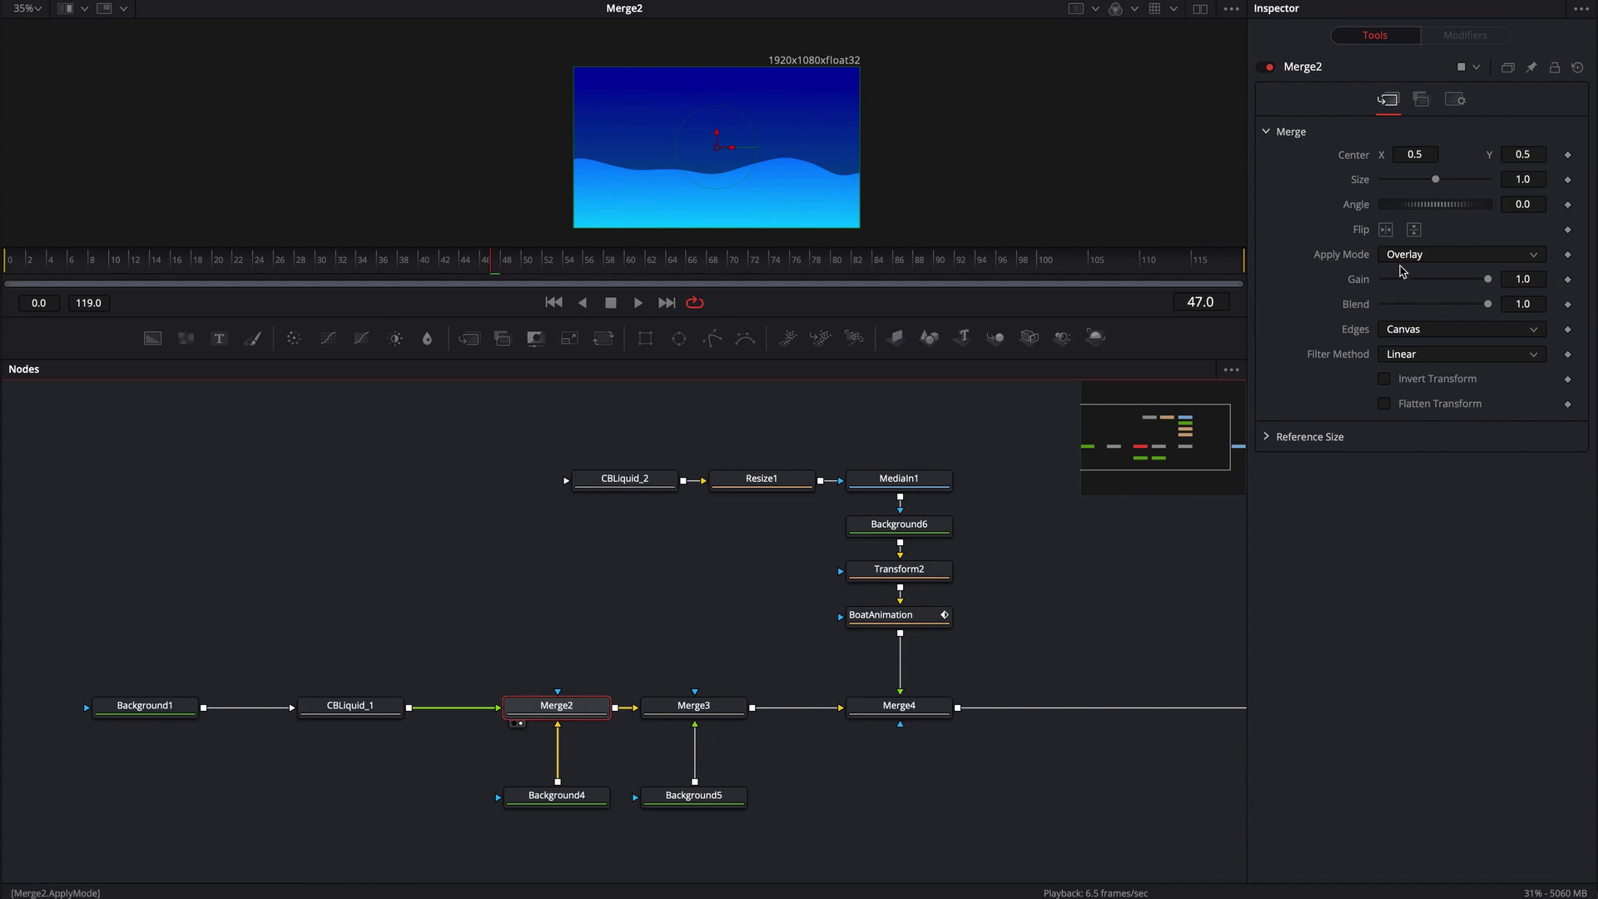
Step: Compare Merge2's Apply Mode options and set it back to Overlay
scroll(1409, 259, "up", 4)
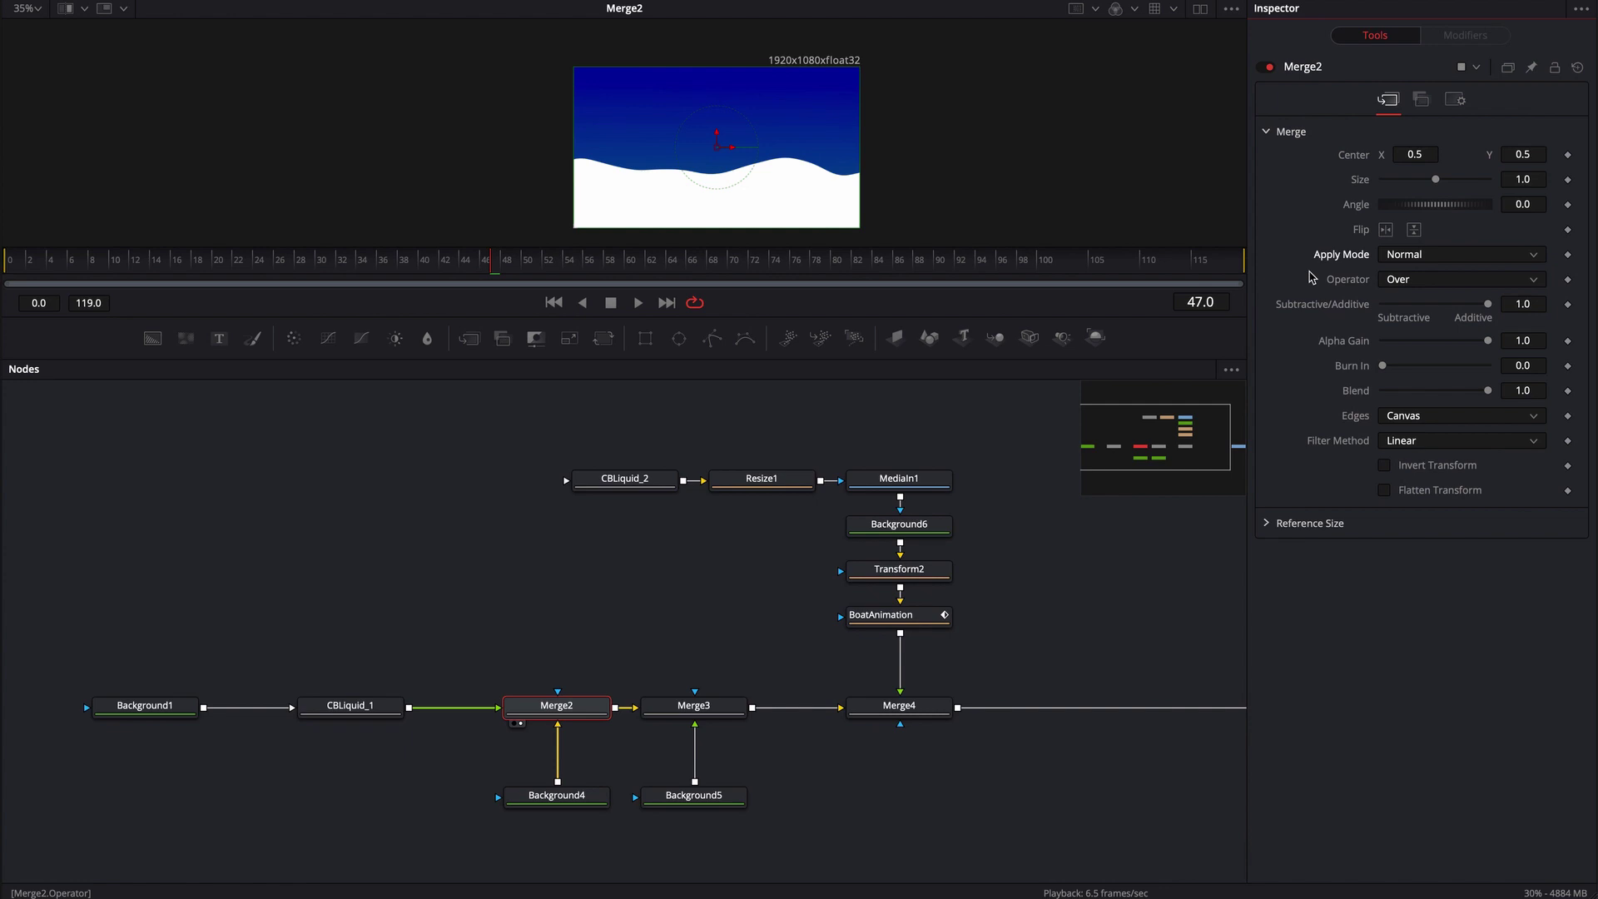
left_click(1426, 256)
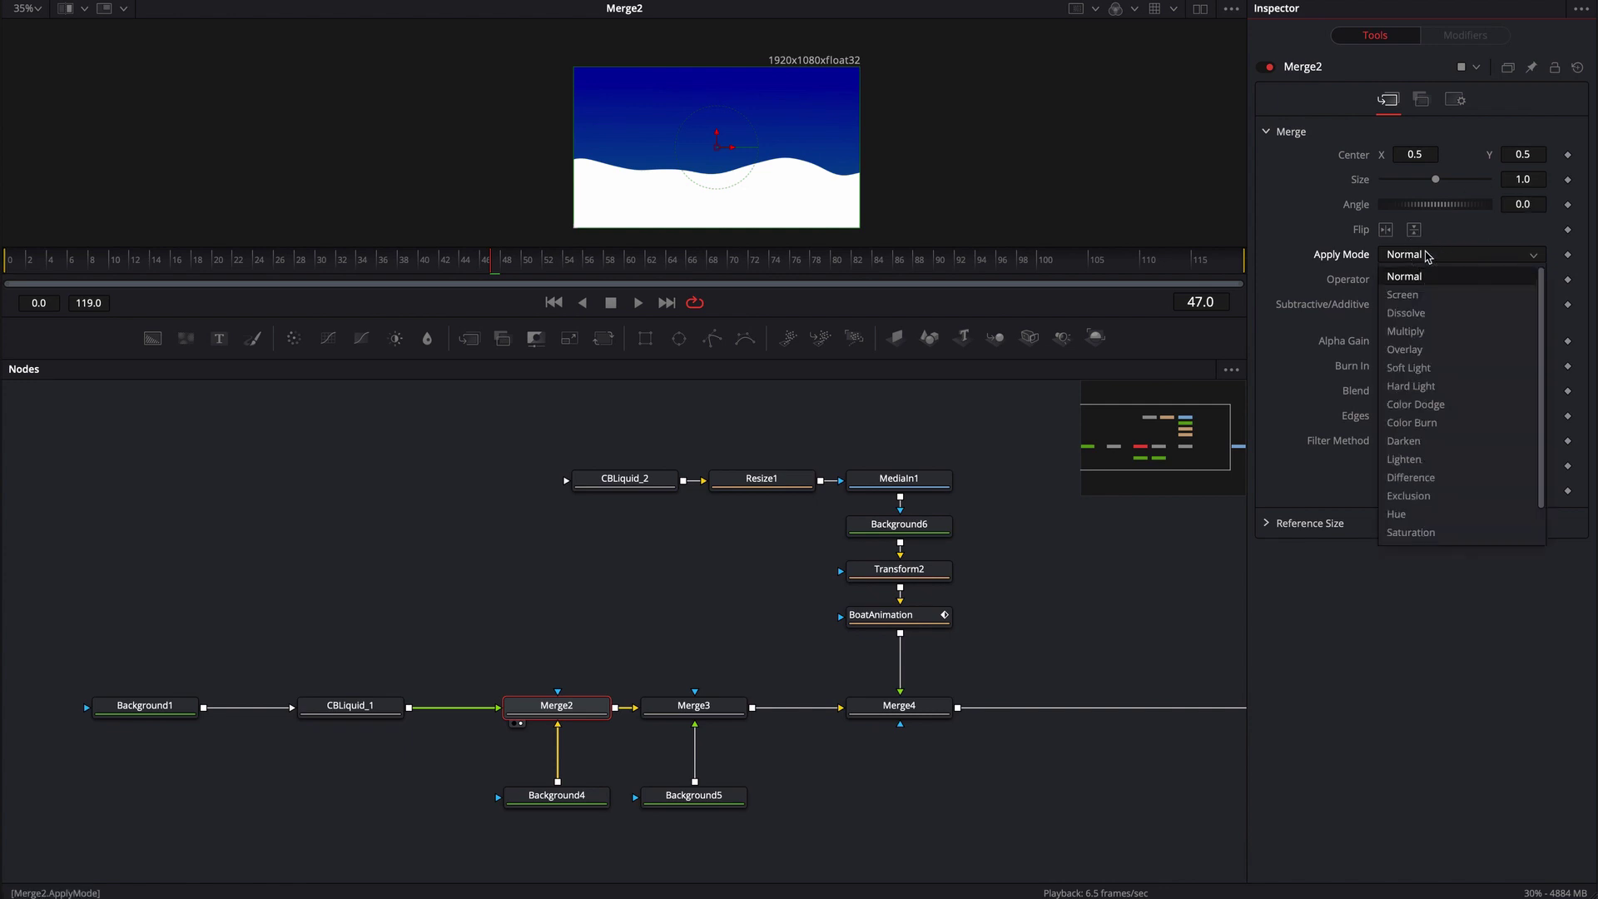
left_click(1414, 352)
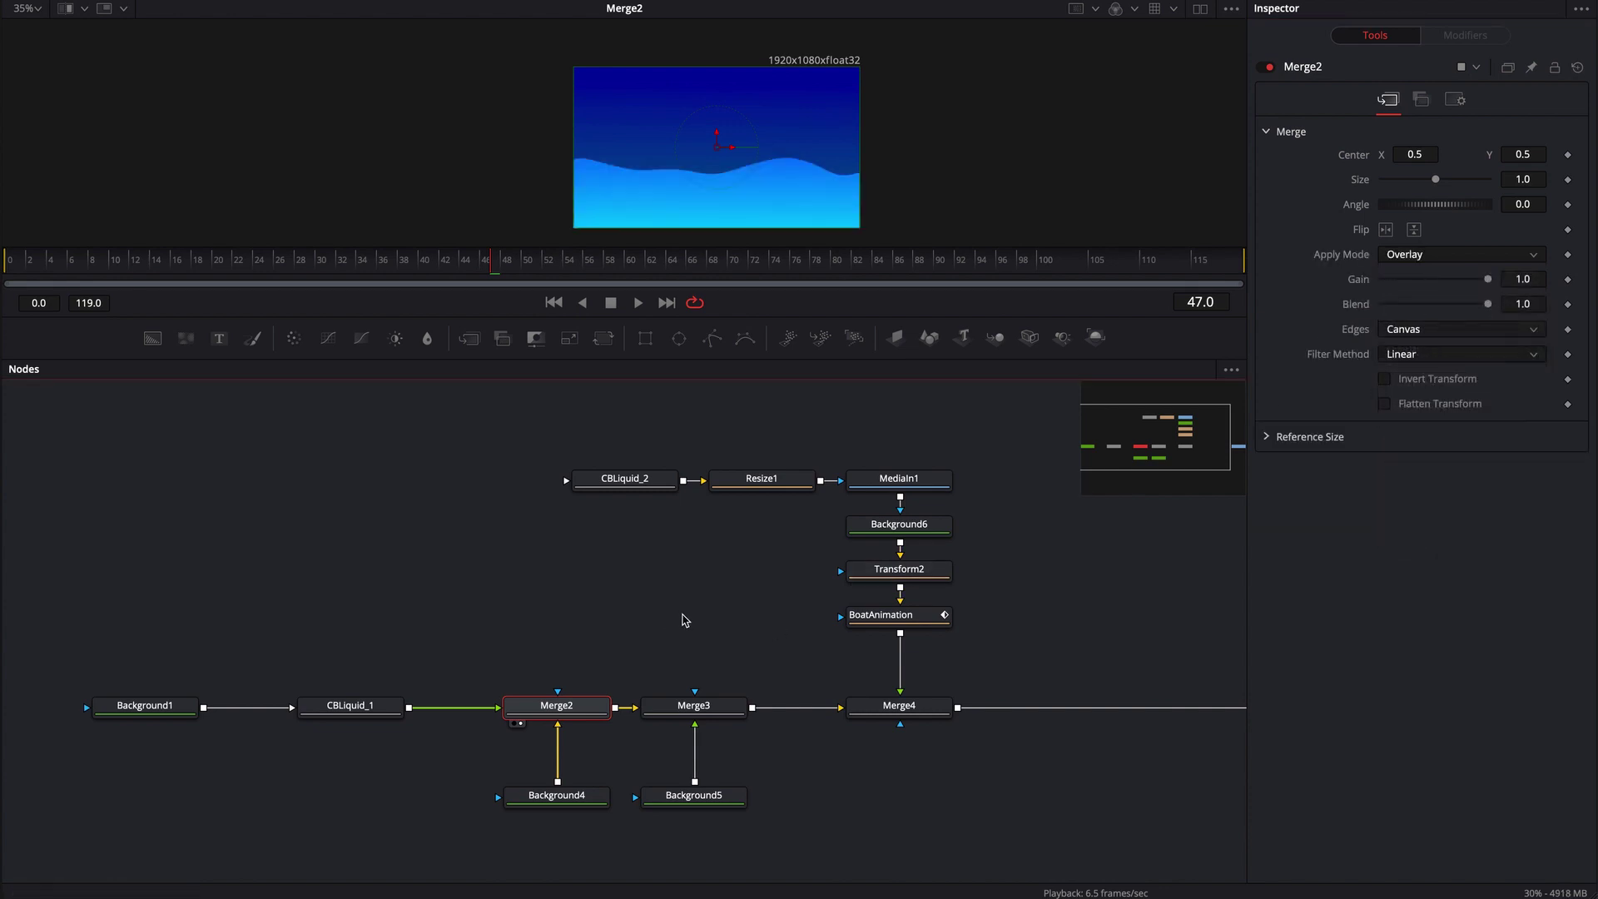
Step: Lower Merge3's Blend to 0.457, then view Merge4 with the magenta ship over the waves
left_click_drag(690, 706, 660, 166)
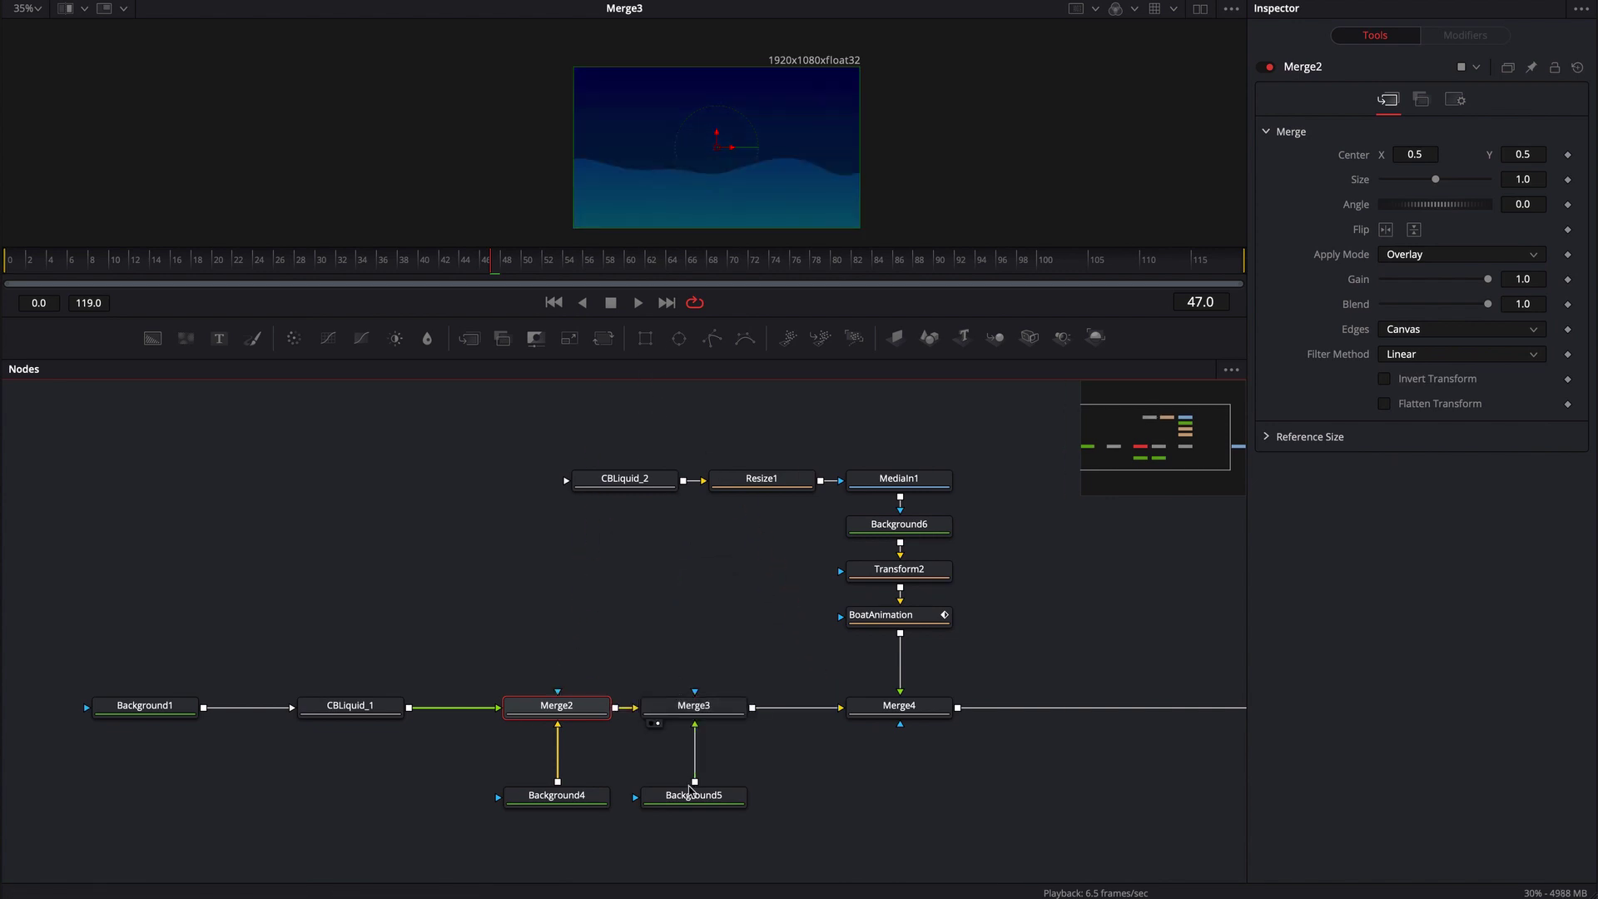
left_click_drag(690, 796, 666, 210)
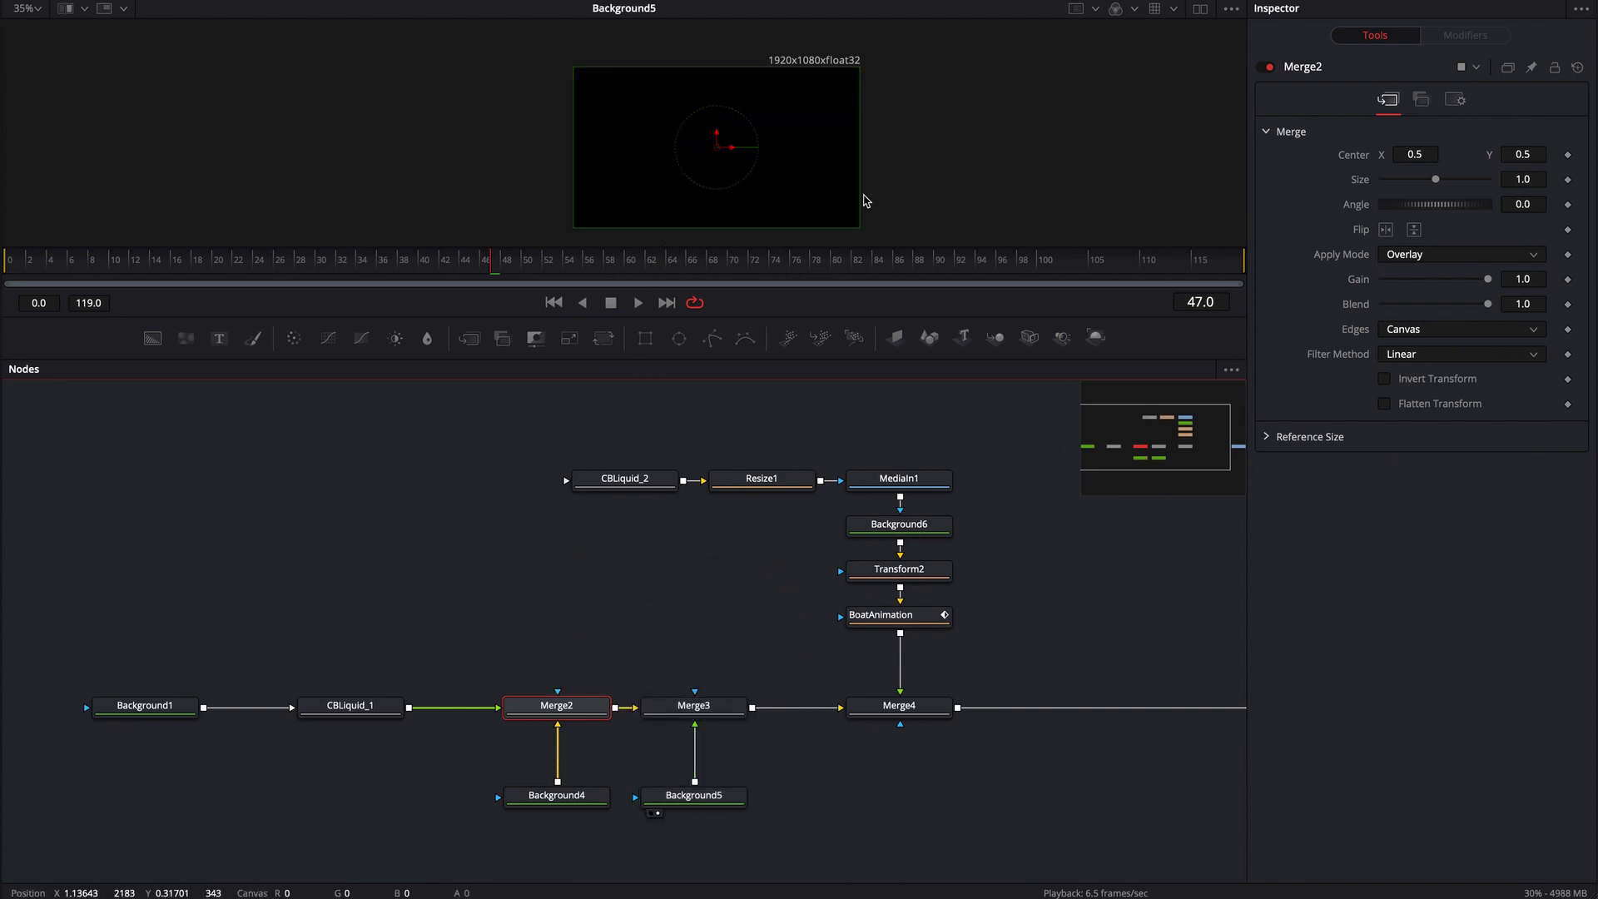
left_click_drag(693, 706, 716, 158)
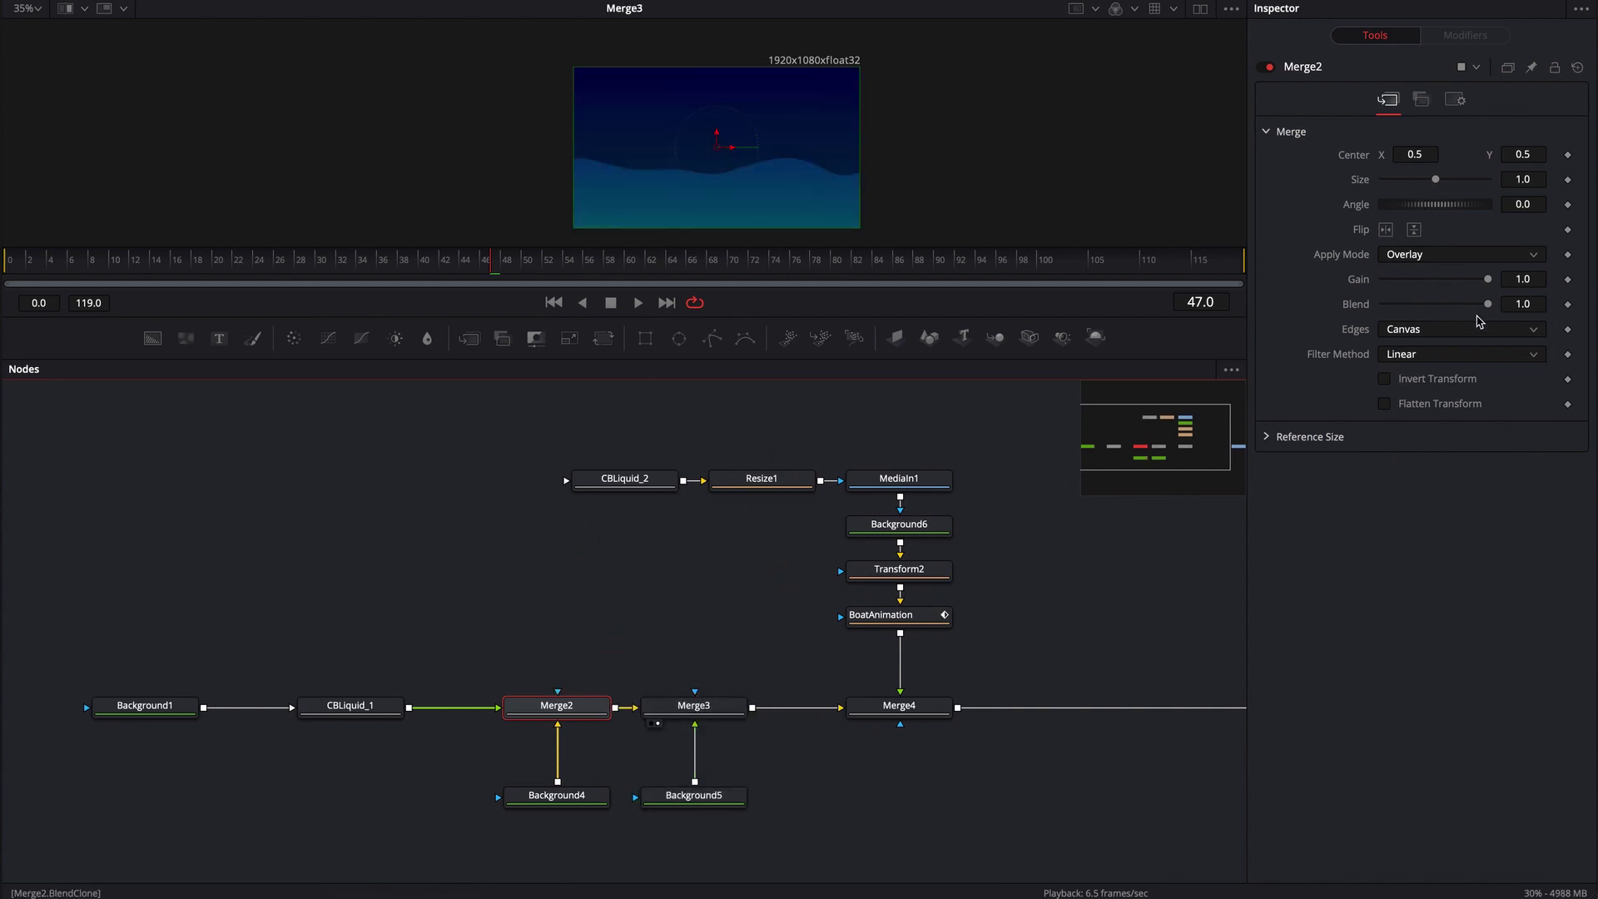
left_click(696, 706)
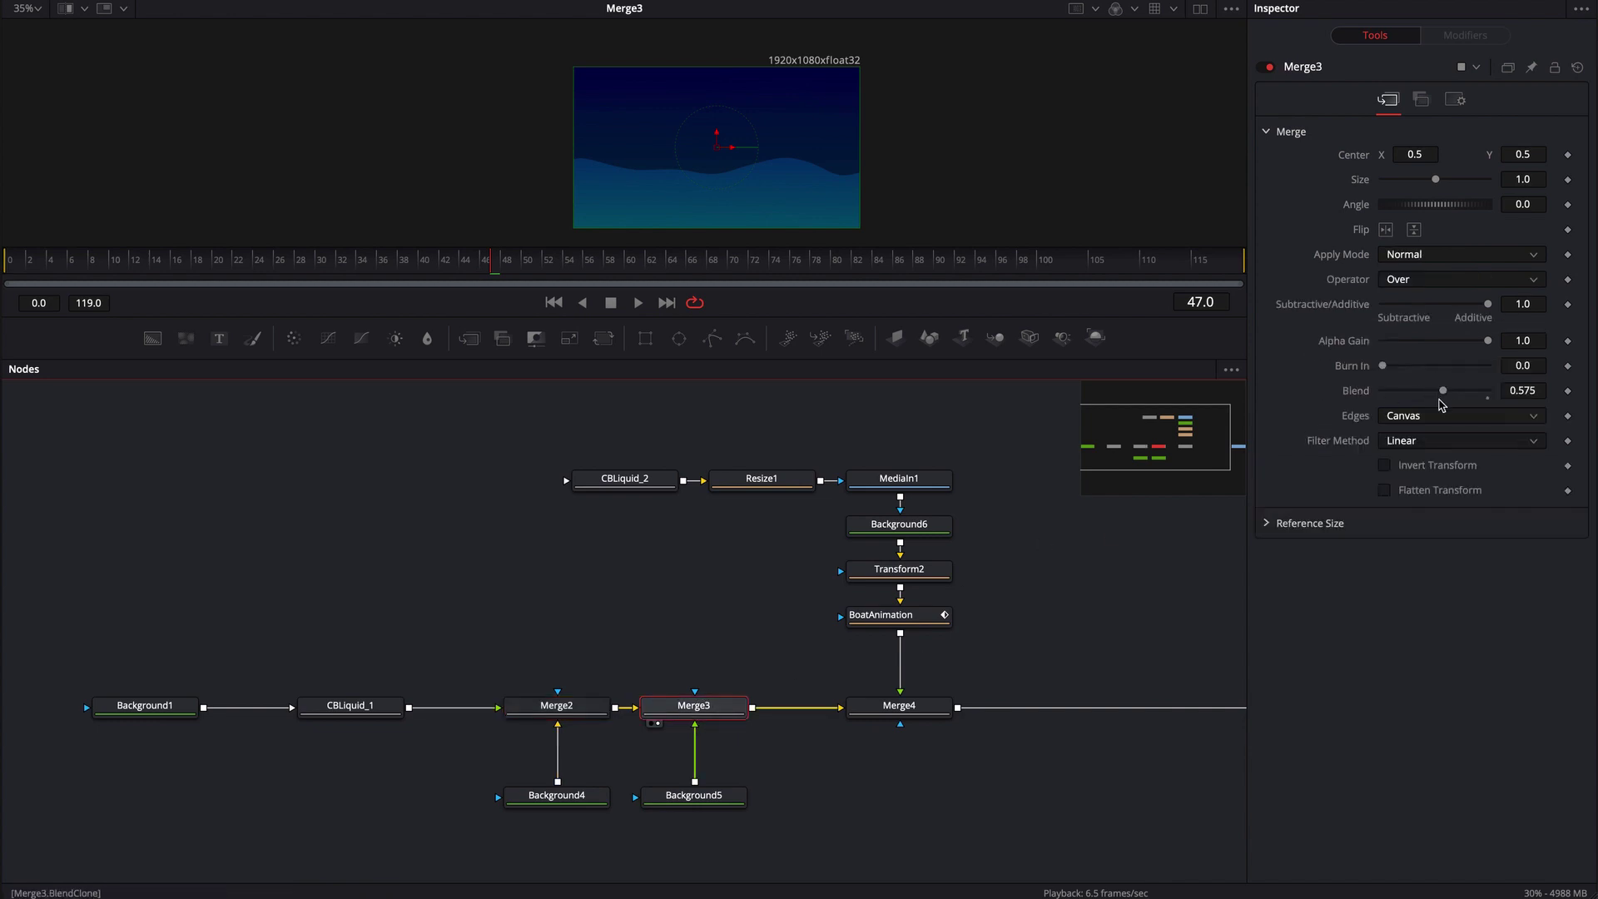
left_click_drag(1442, 391, 1433, 394)
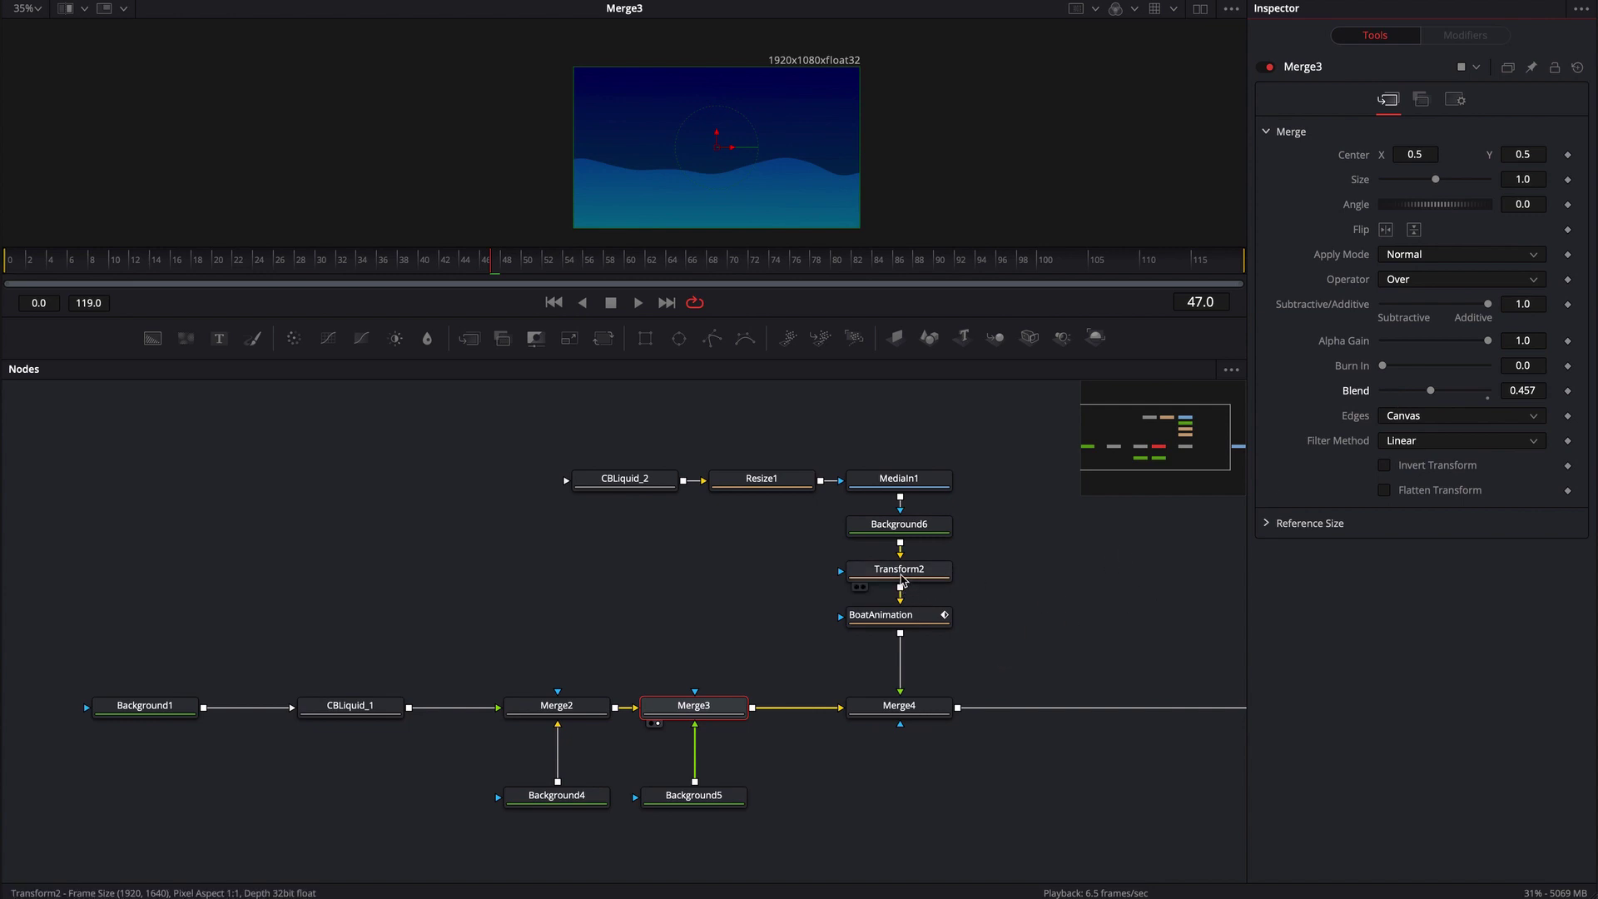
left_click_drag(899, 705, 750, 191)
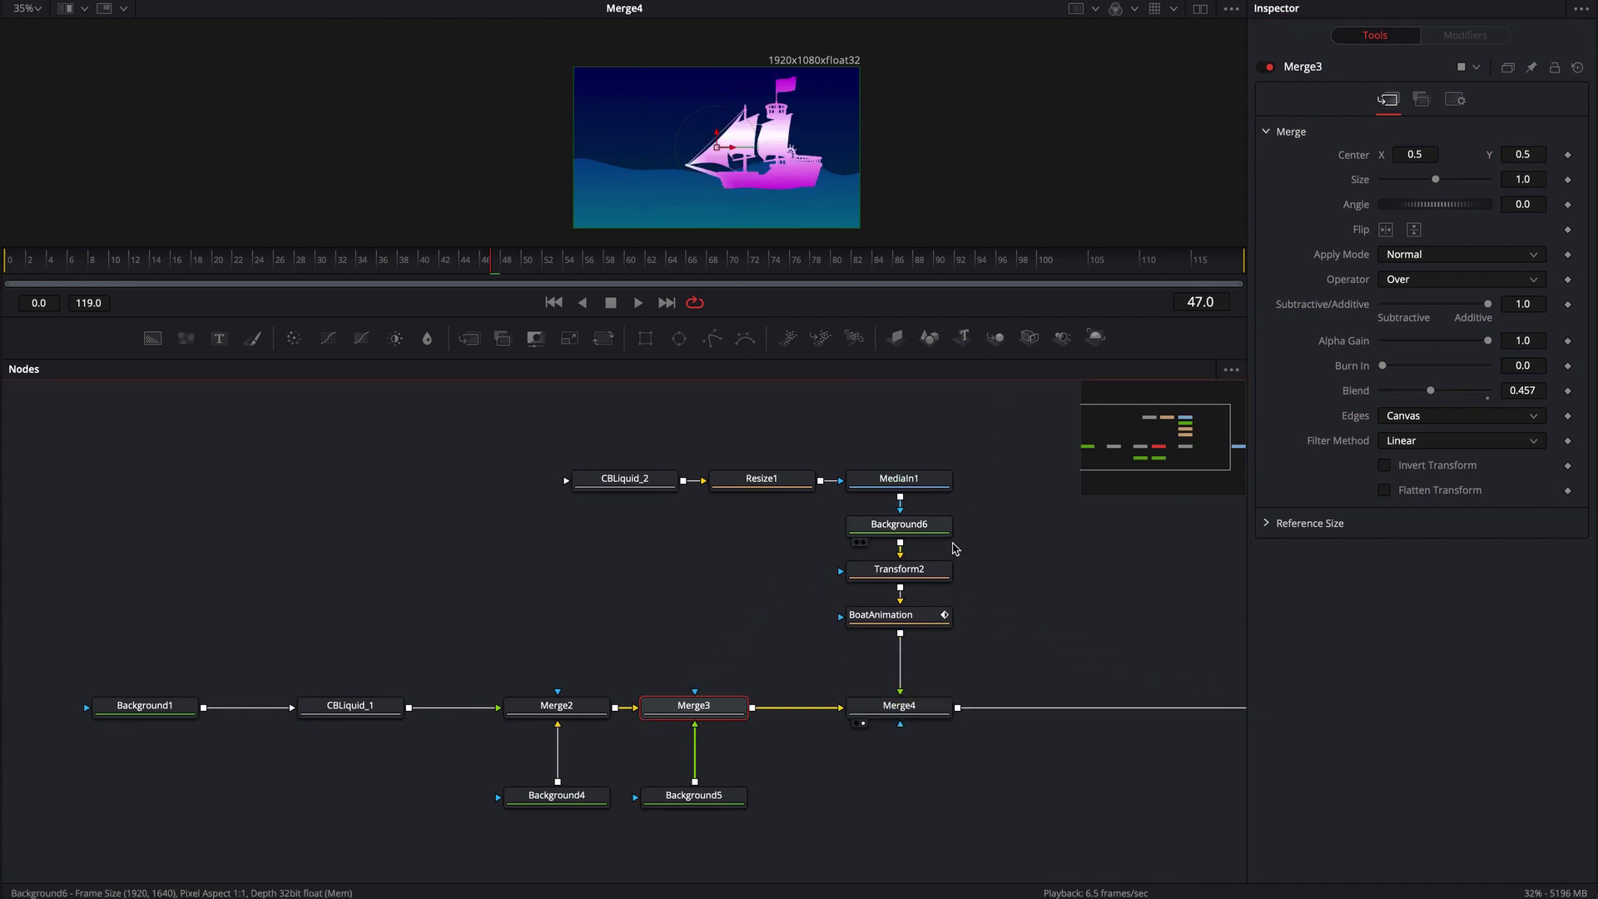
mouse_move(955, 549)
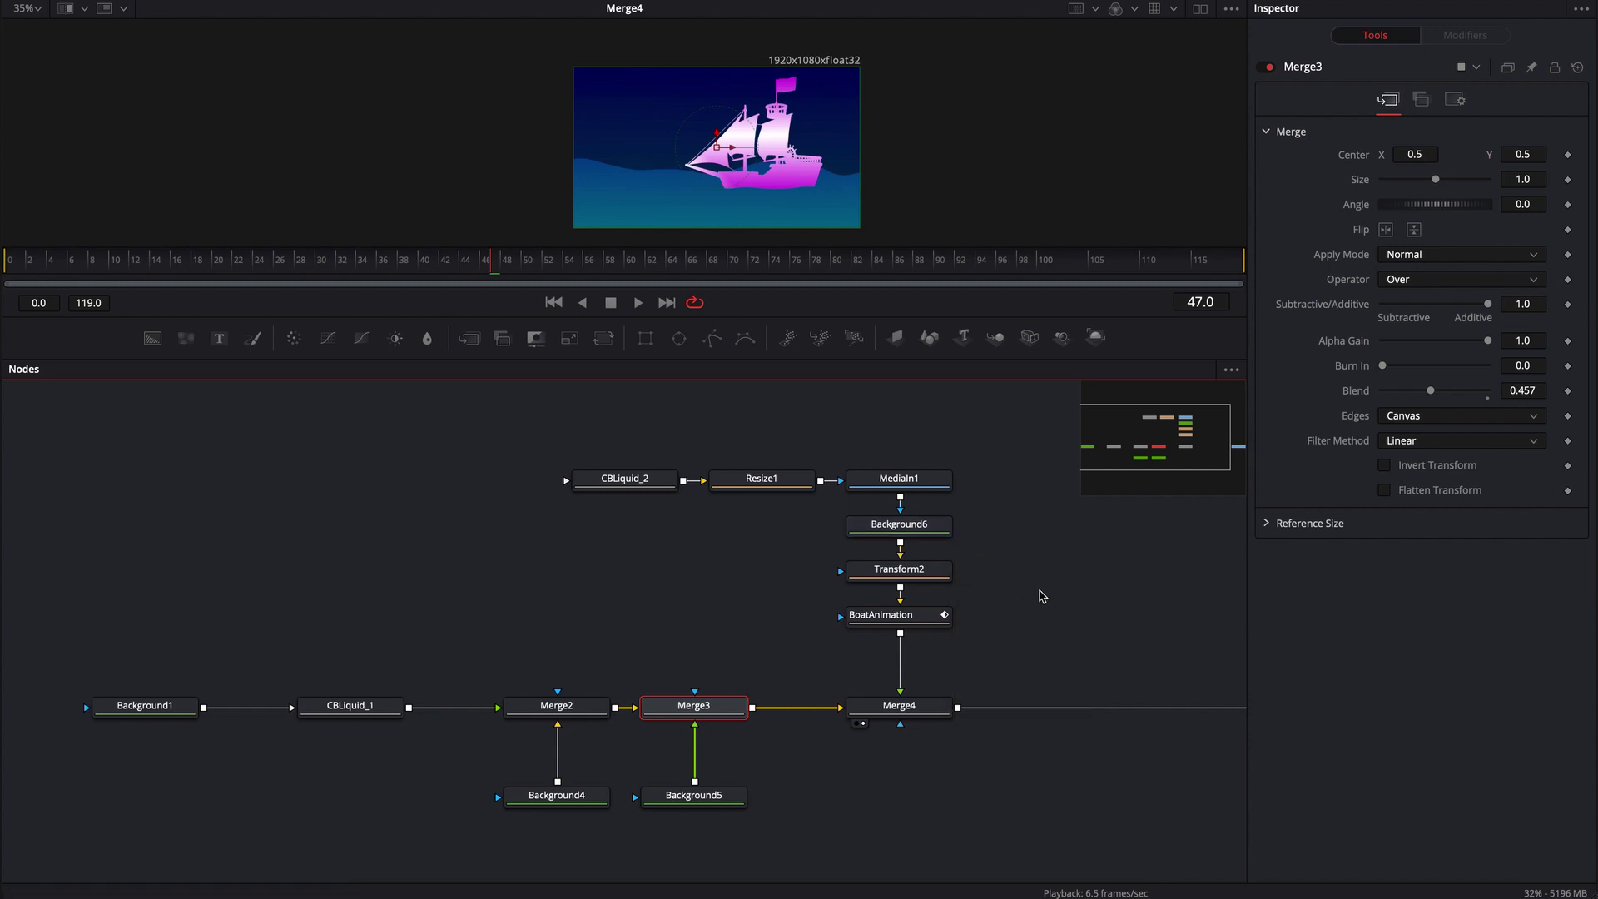
Step: Enlarge the viewer, frame the ship branch of nodes, and play the animation once
key("super+1")
left_click_drag(946, 217, 939, 257)
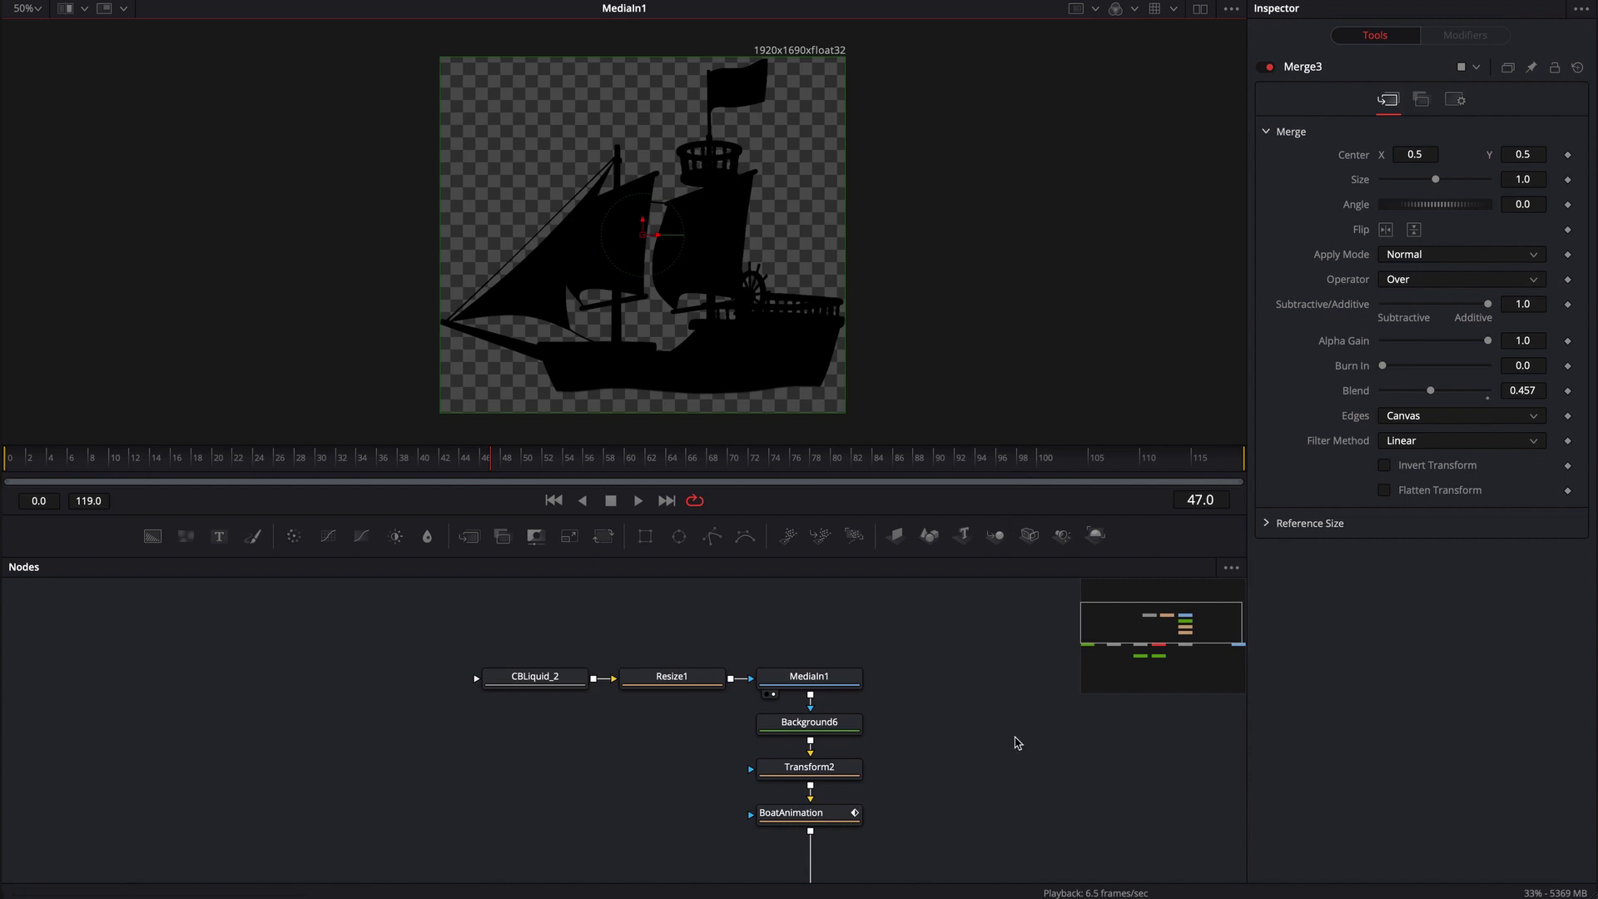
left_click_drag(1017, 742, 954, 720)
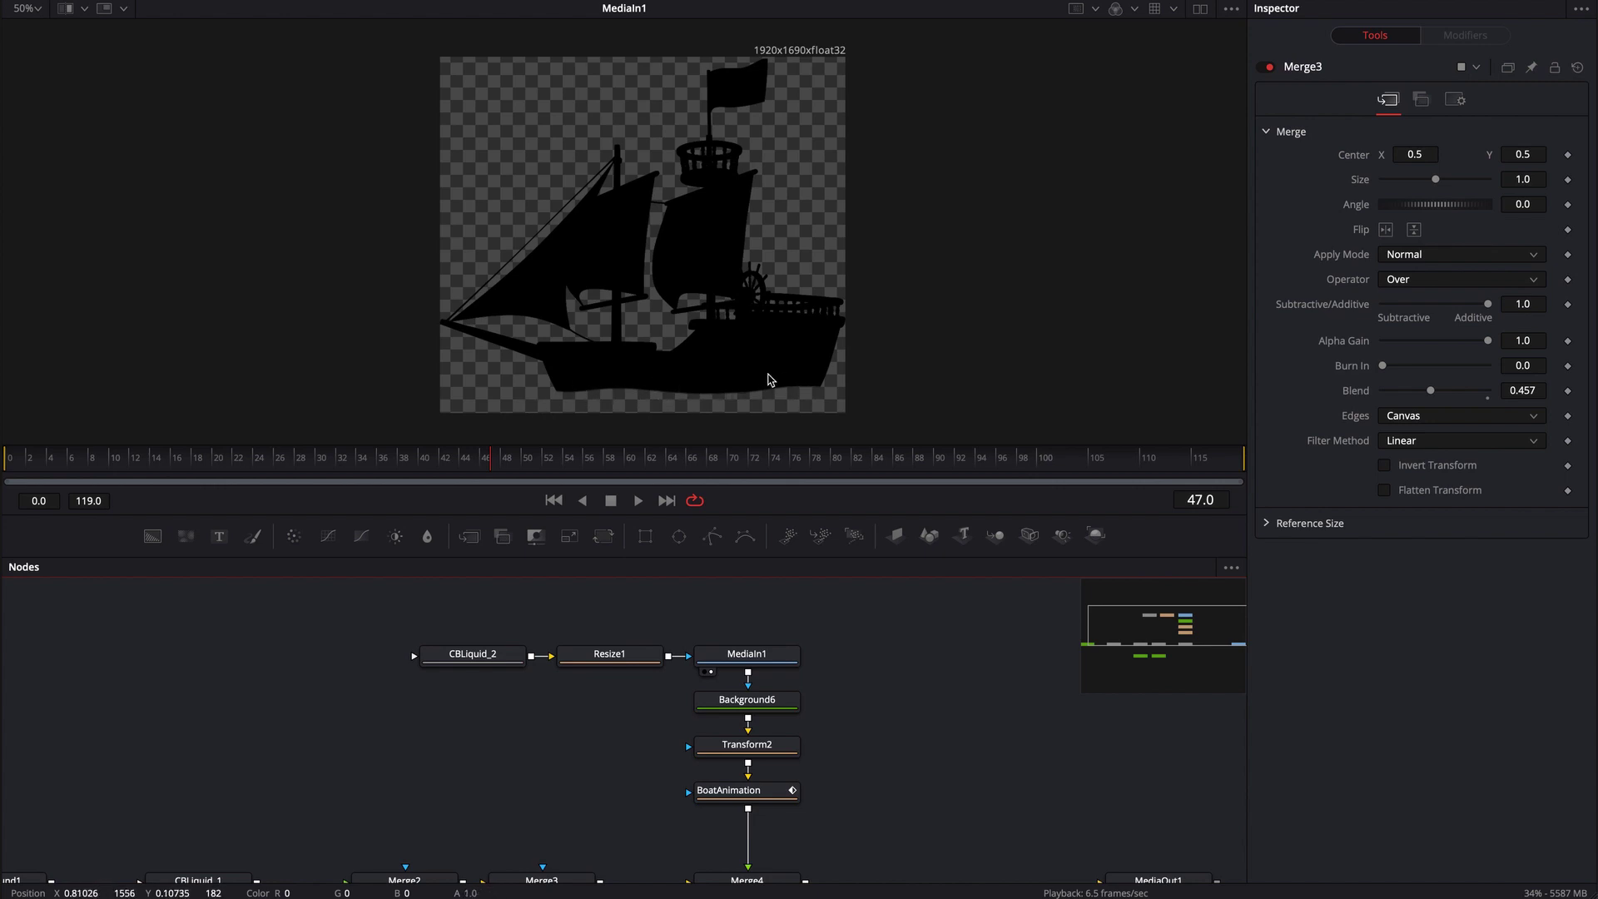
key("space")
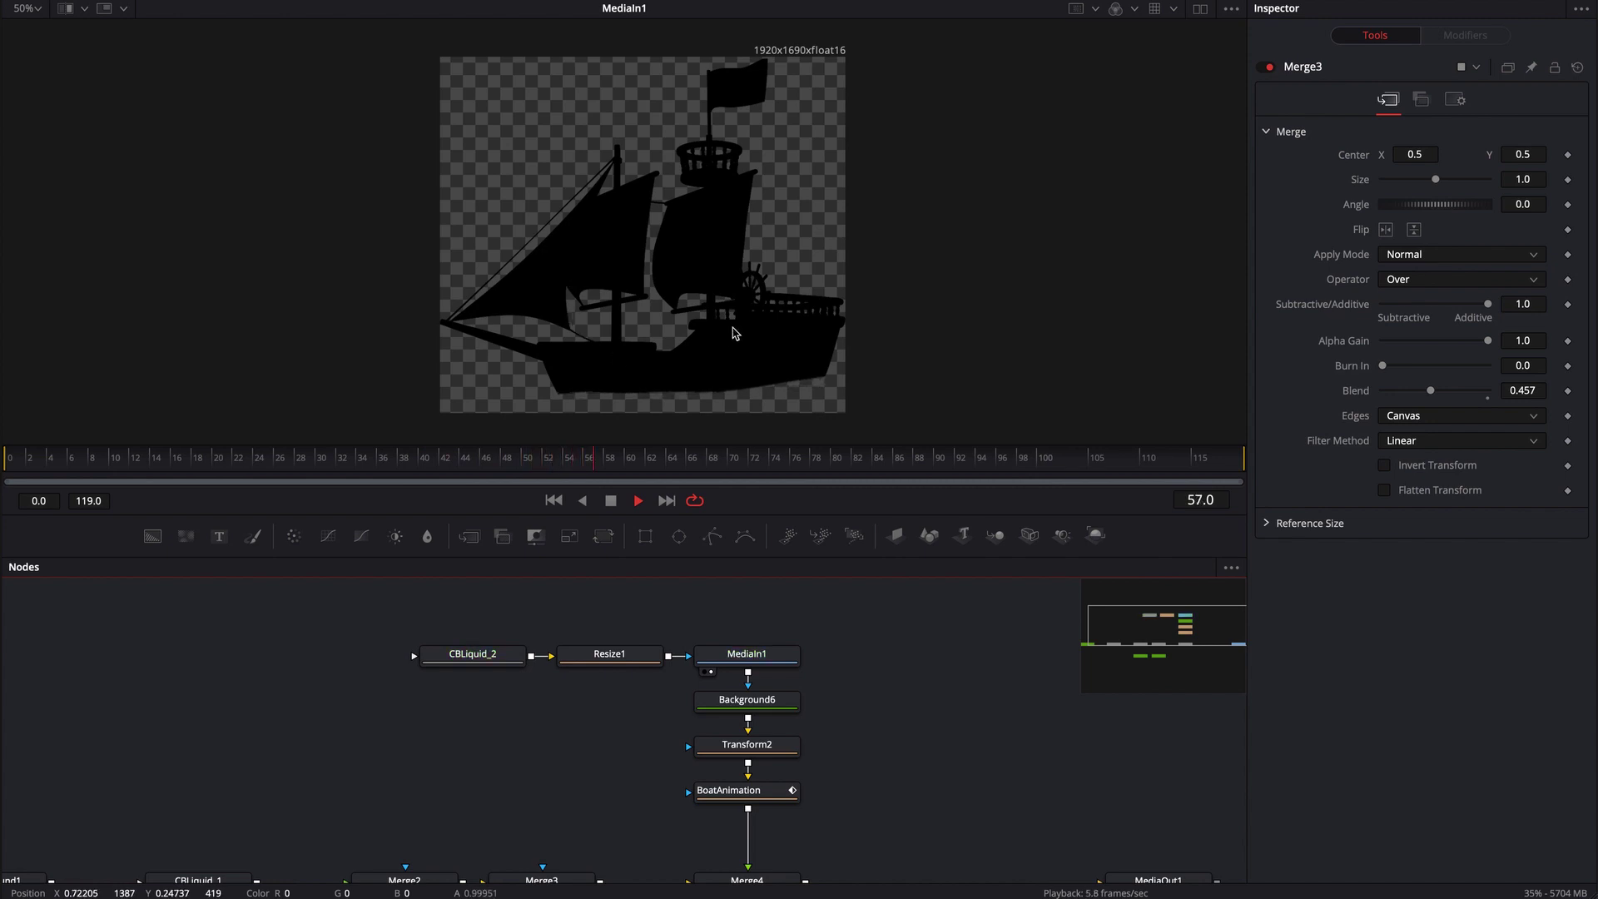
key("space")
Step: Compare CBLiquid_2 and Resize1 outputs, ending on MediaIn1's 1920x1690 ship silhouette
key("1")
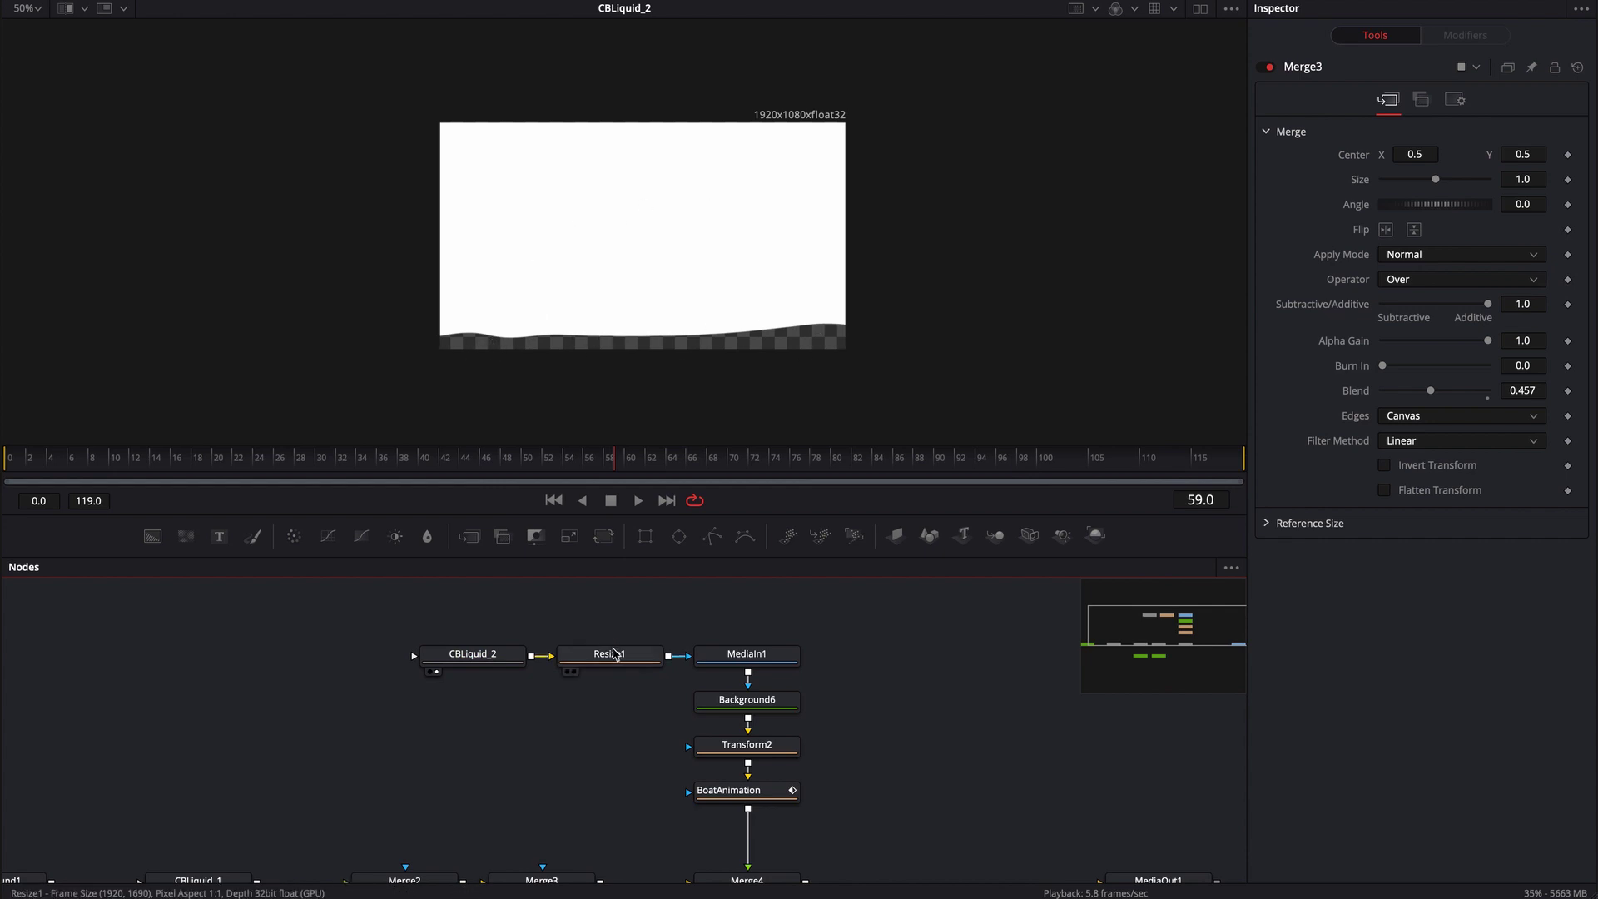
key("1")
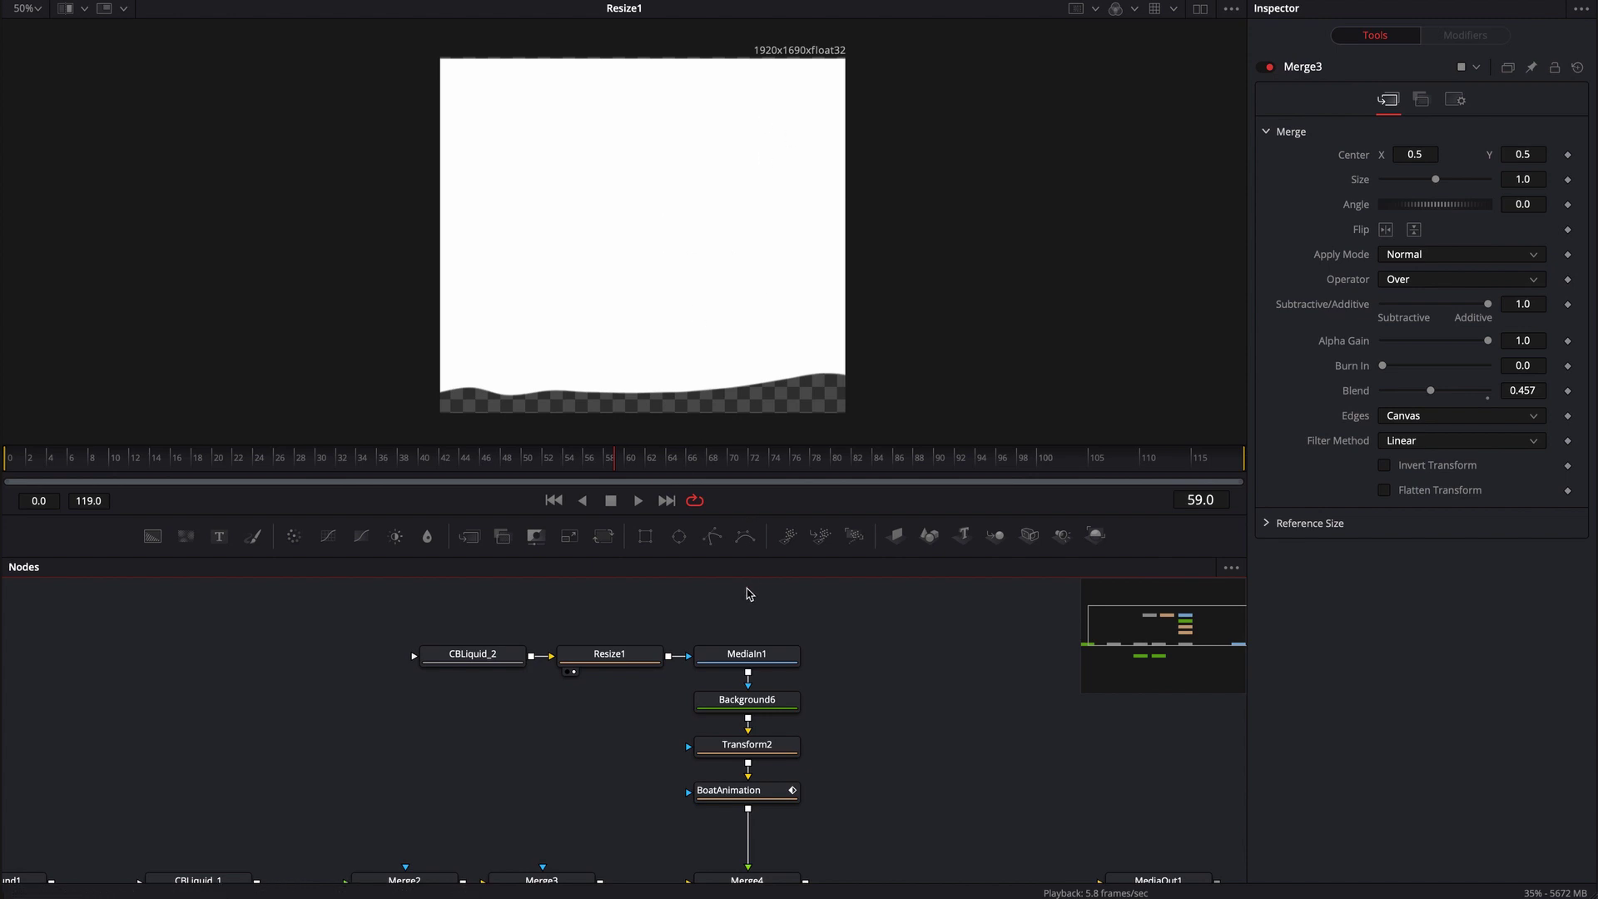
key("1")
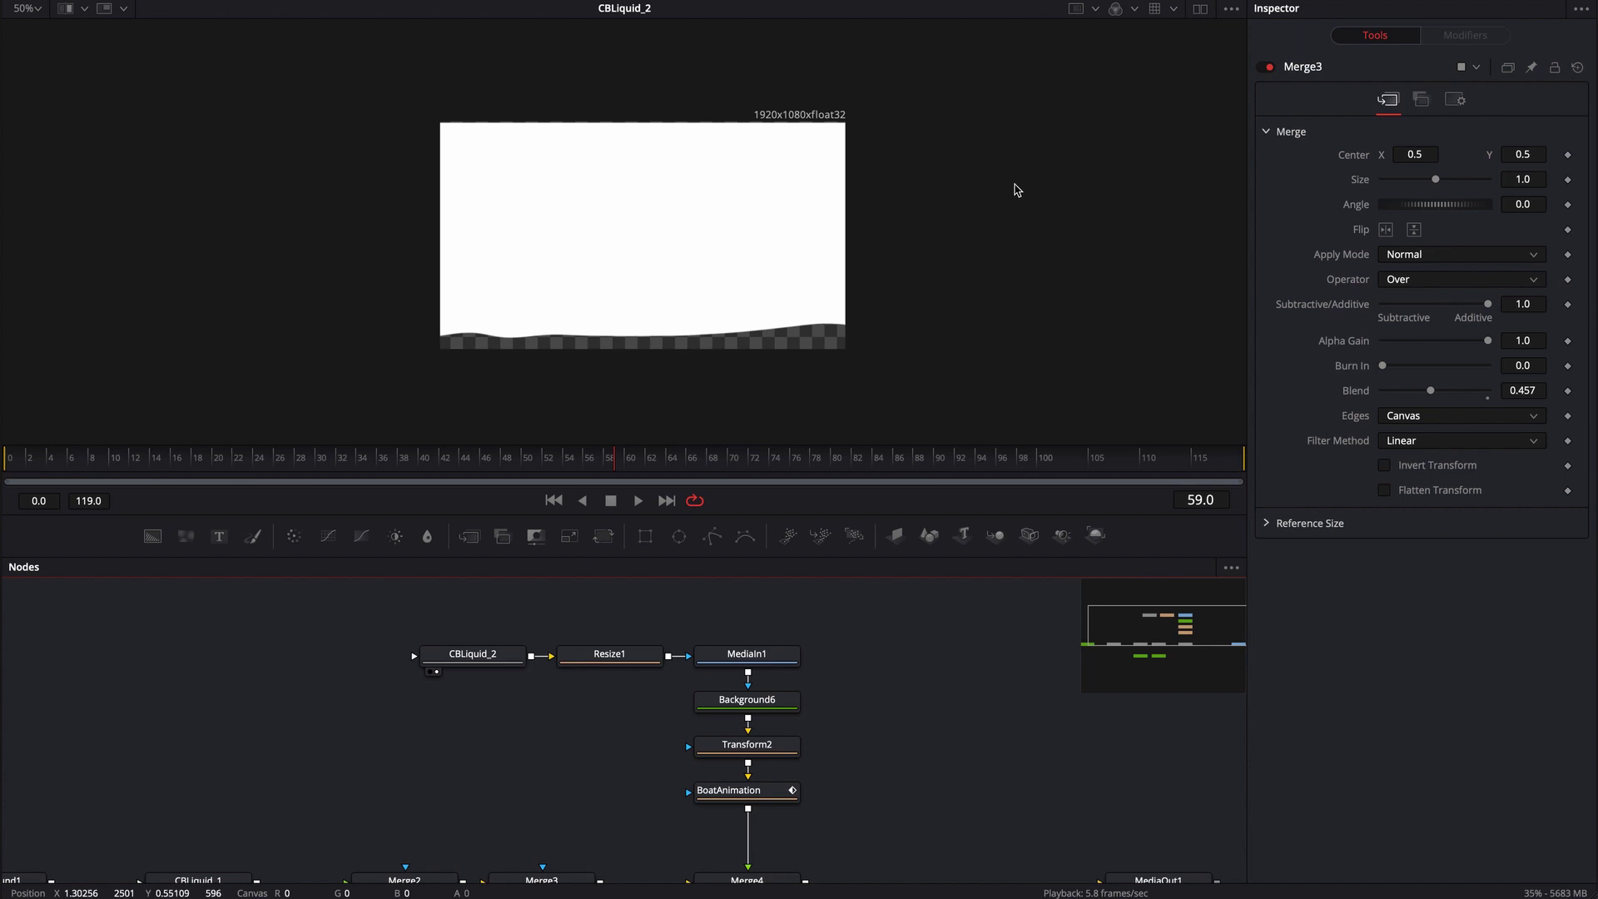
key("1")
left_click_drag(769, 646, 789, 293)
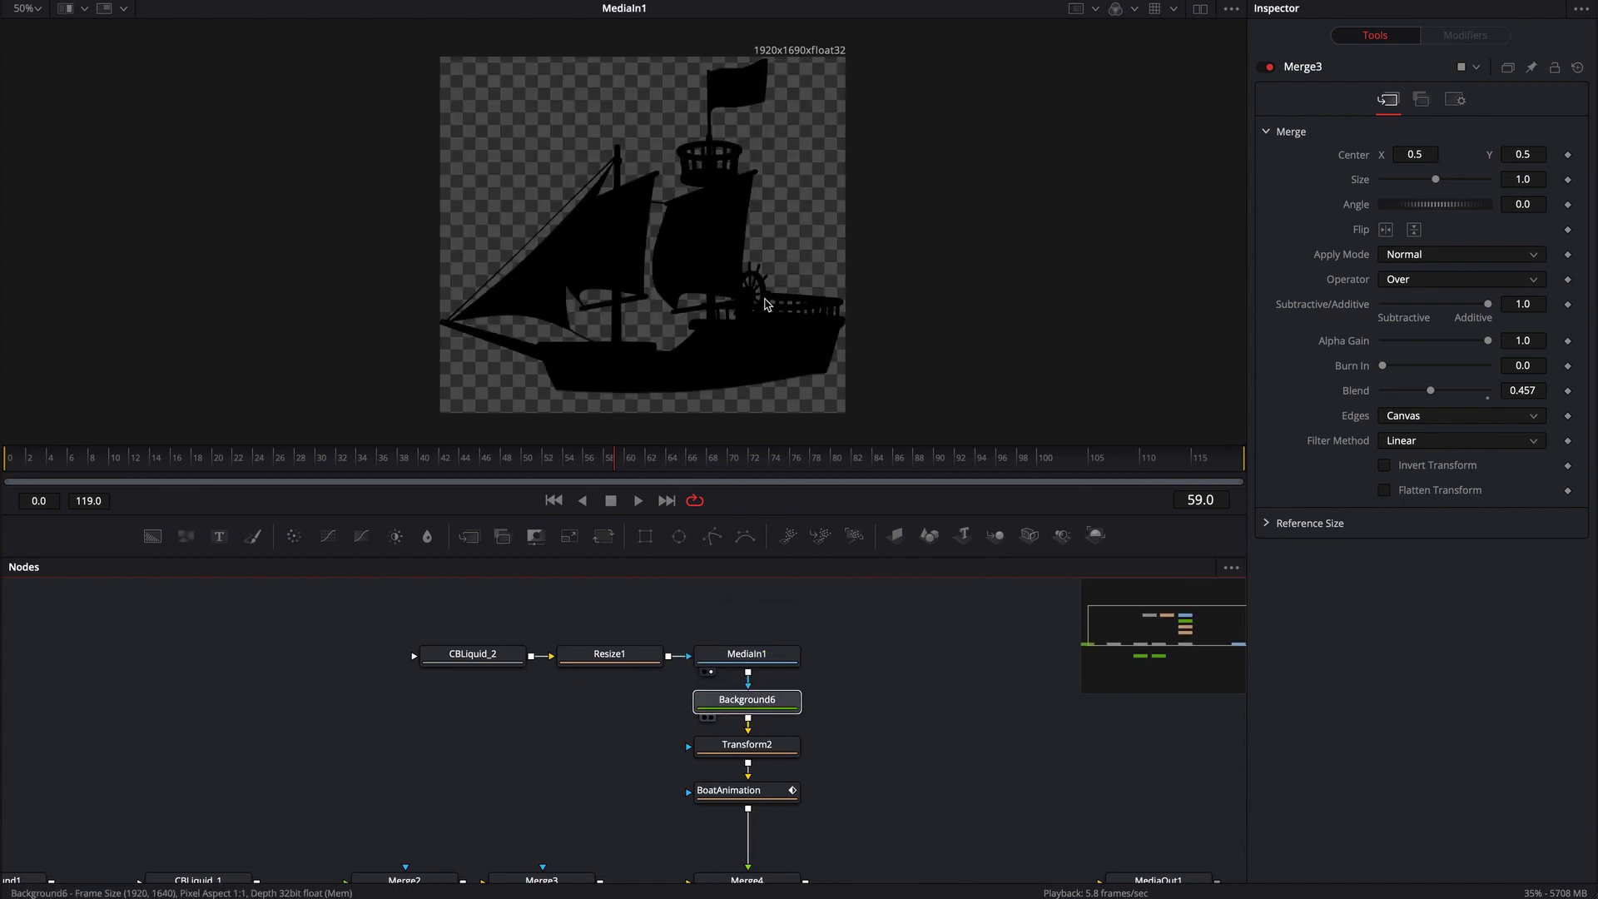
Step: Compare Background6, Transform2 and BoatAnimation outputs, ending on BoatAnimation at Center 0.206373, 0.241584
key("1")
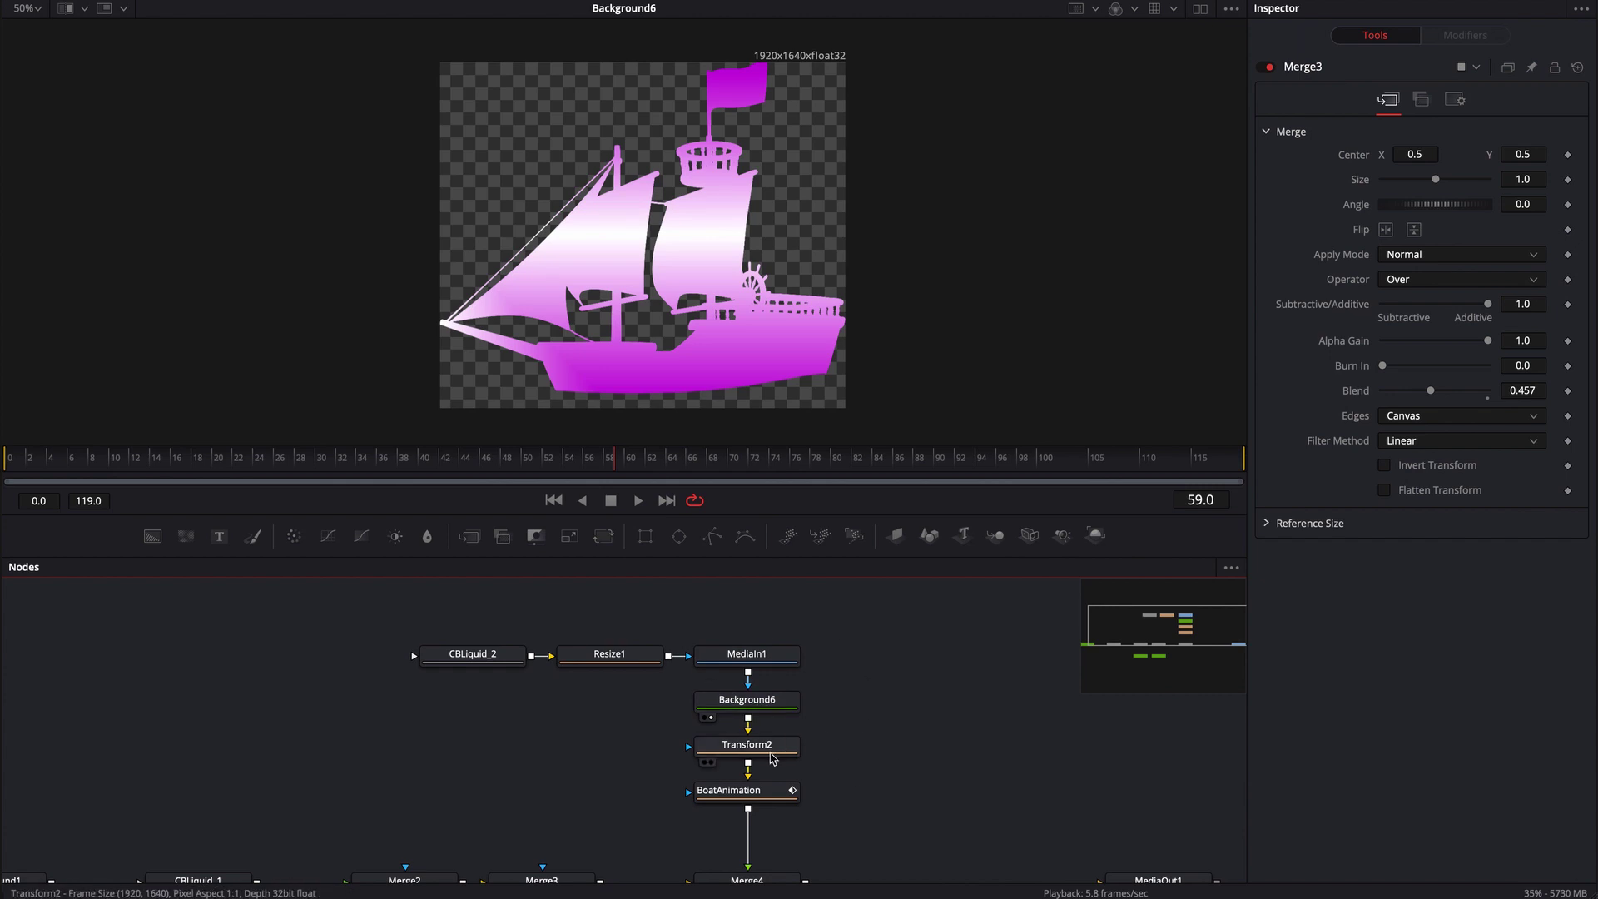
left_click_drag(753, 744, 778, 341)
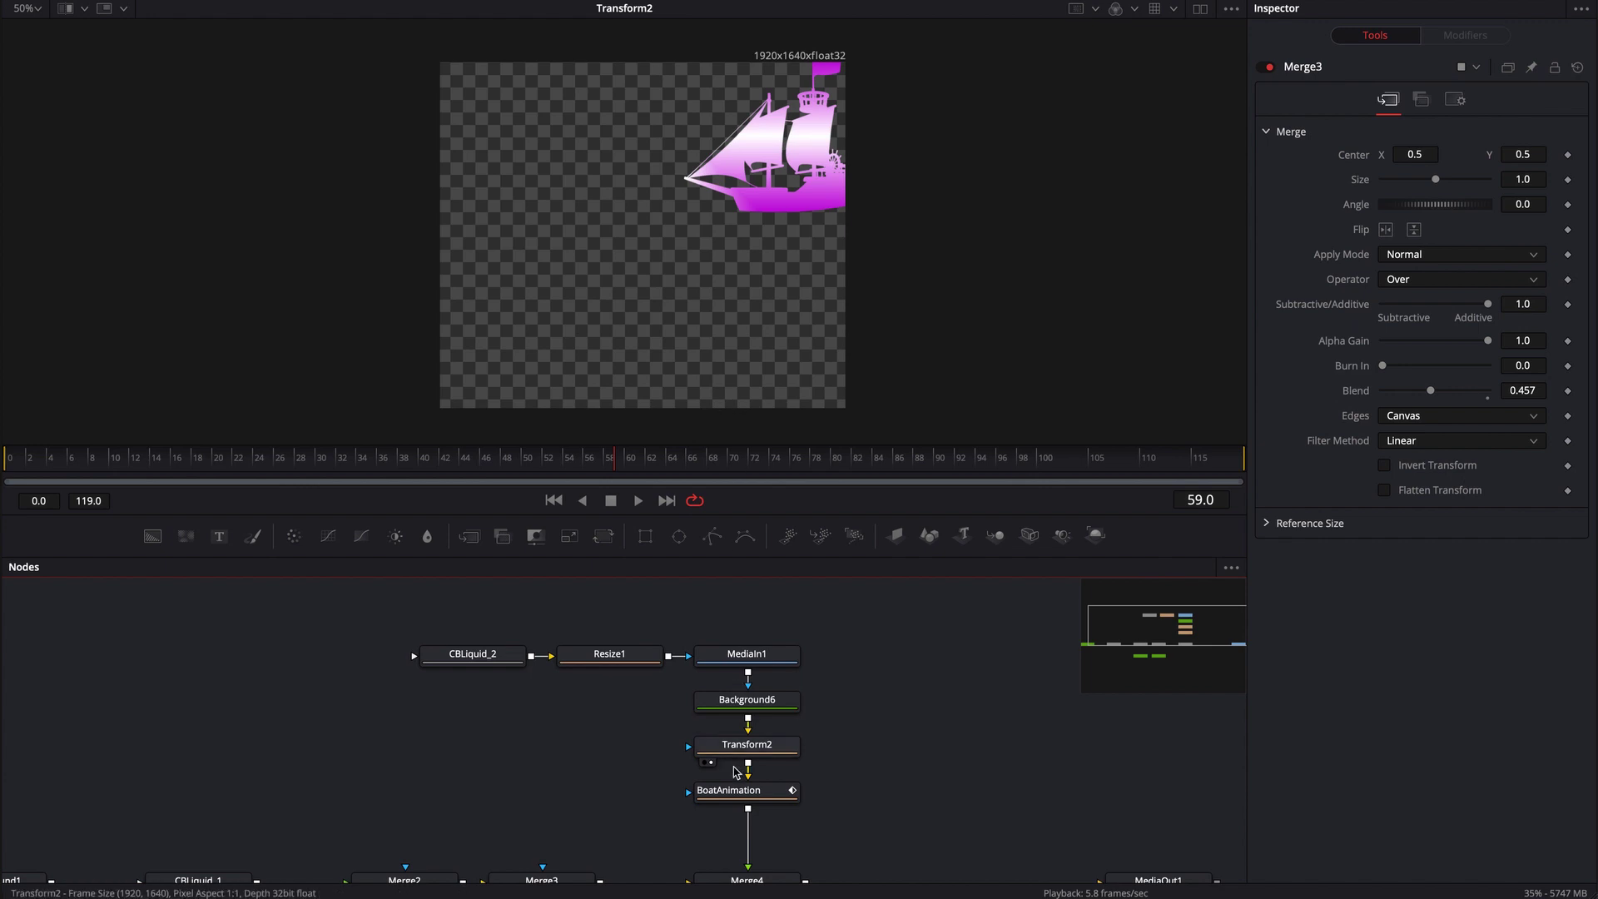
left_click_drag(740, 790, 765, 253)
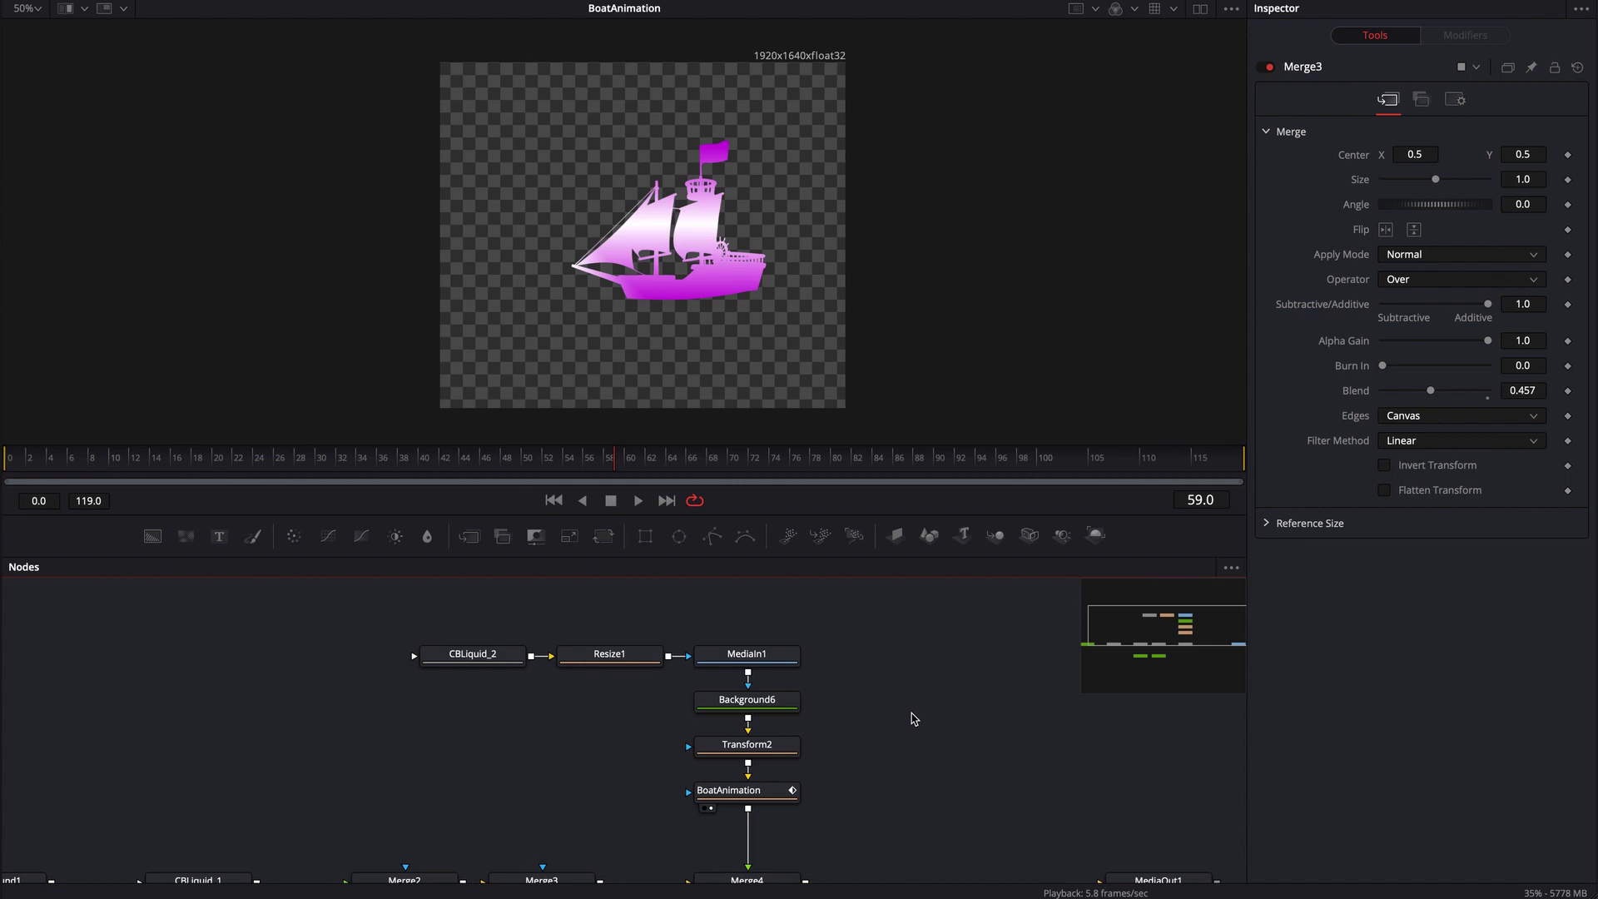
left_click_drag(911, 714, 870, 649)
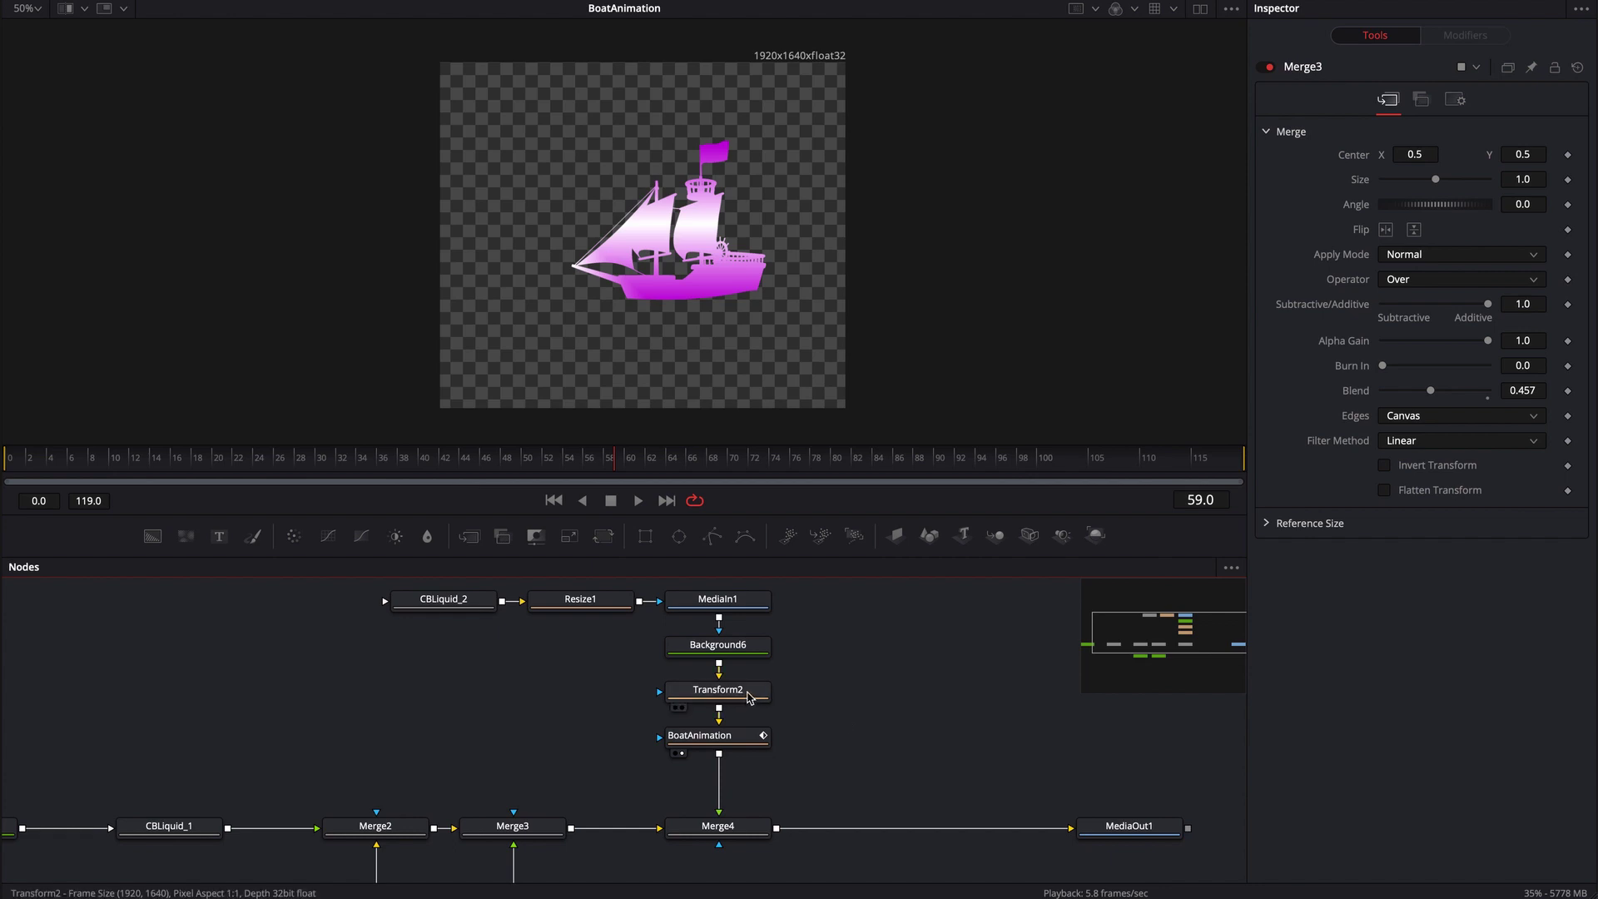
key("1")
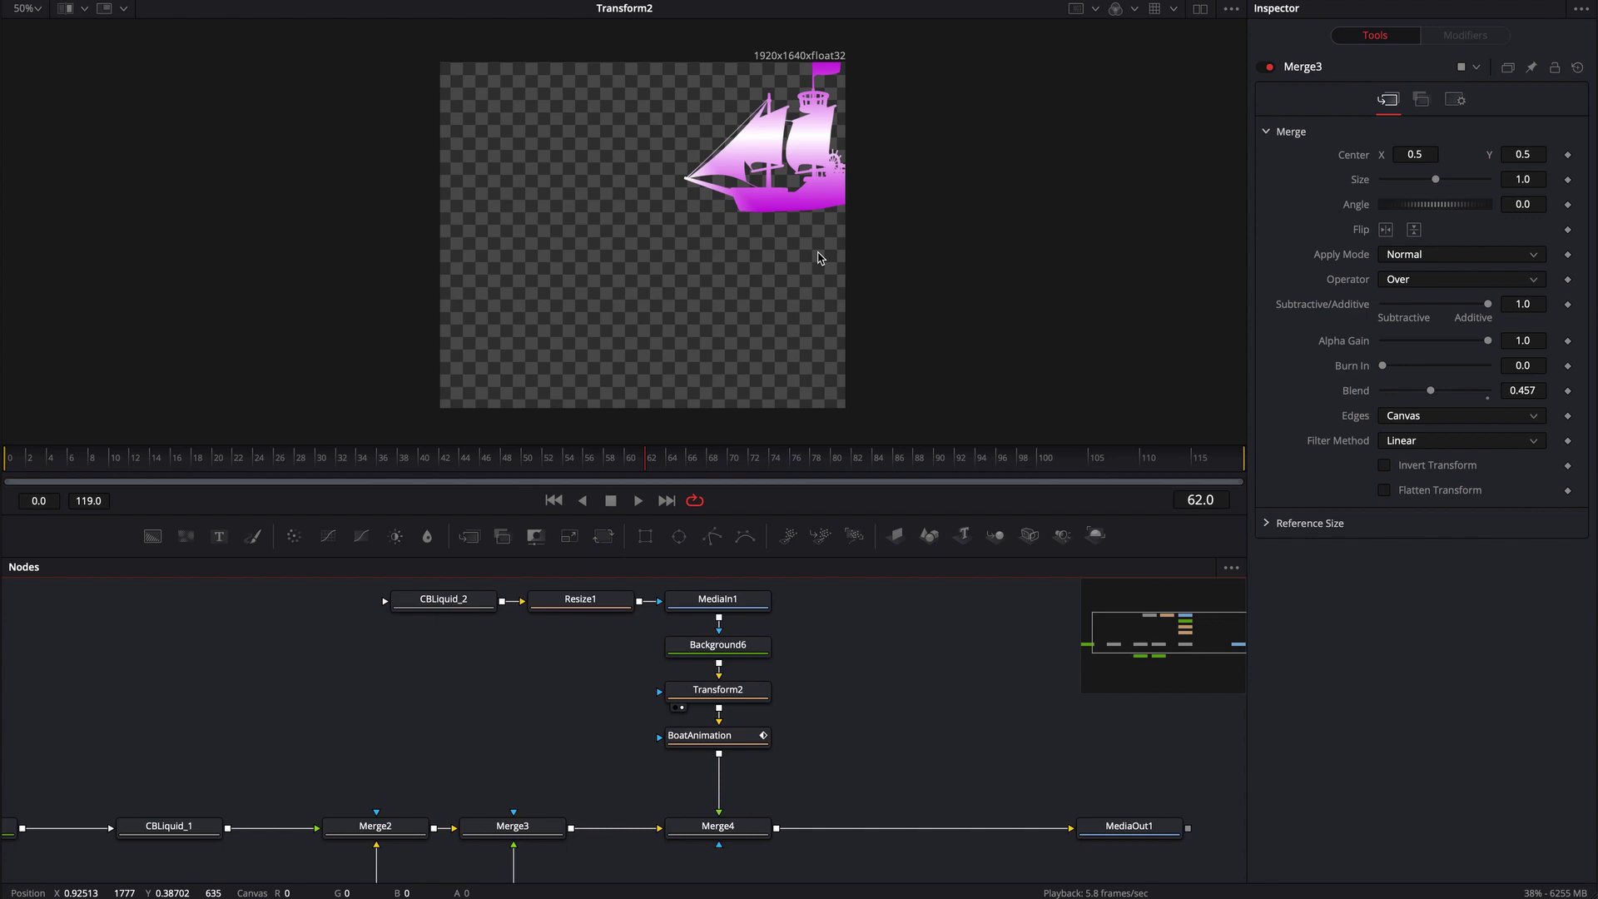
left_click(699, 735)
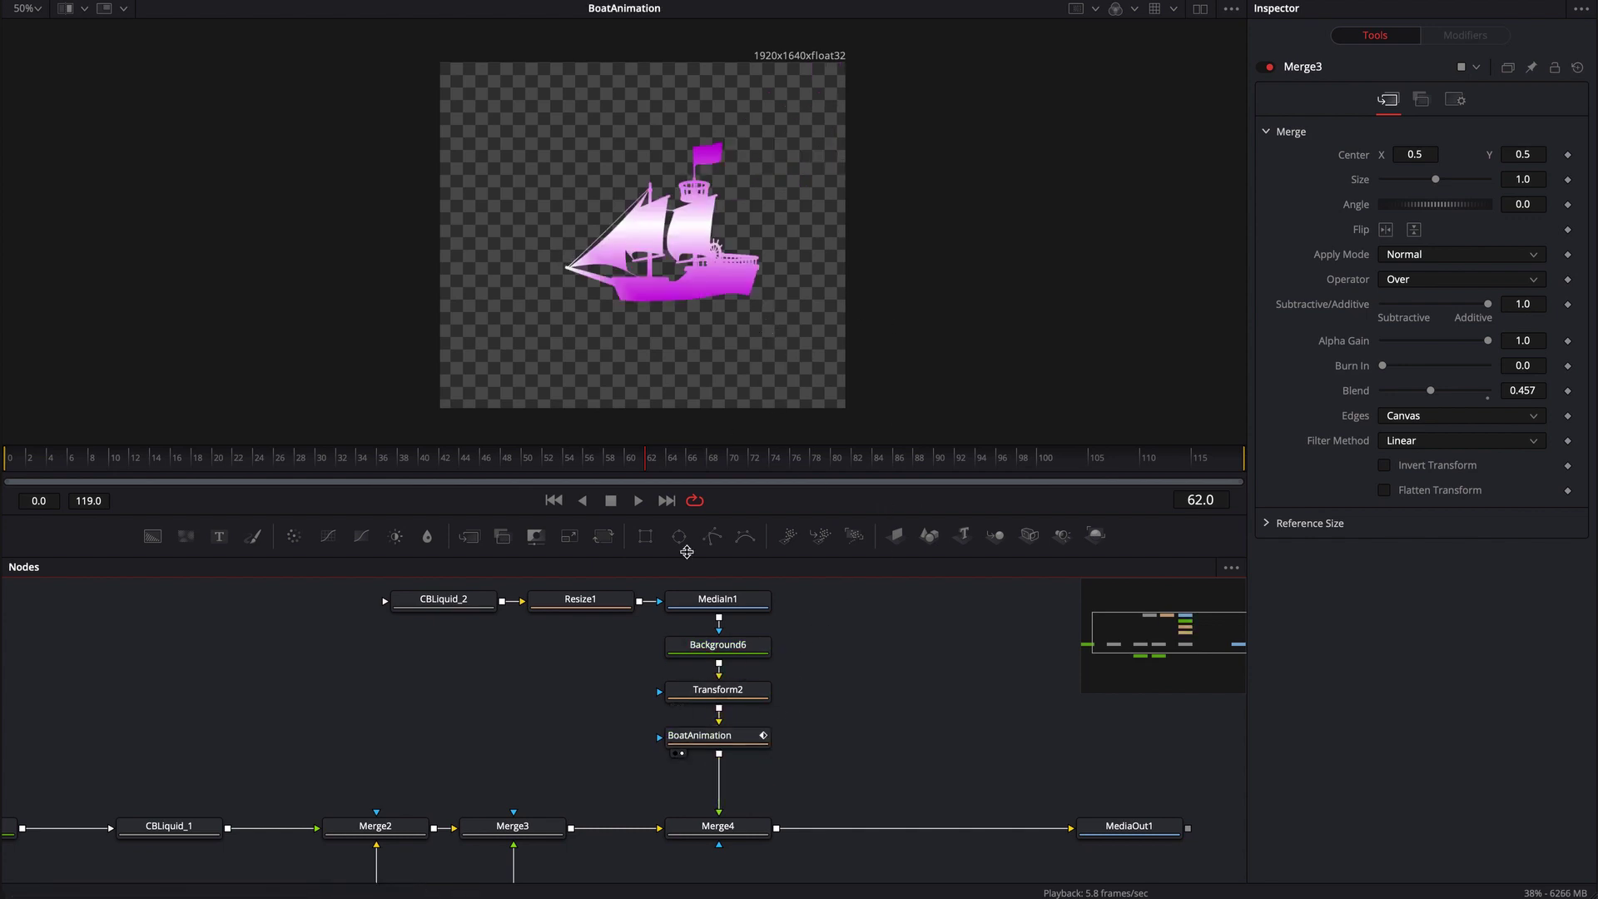
left_click_drag(848, 692, 780, 589)
Step: Check BoatAnimation's motion path, then view Merge4 and scrub to frame 90
left_click(641, 741)
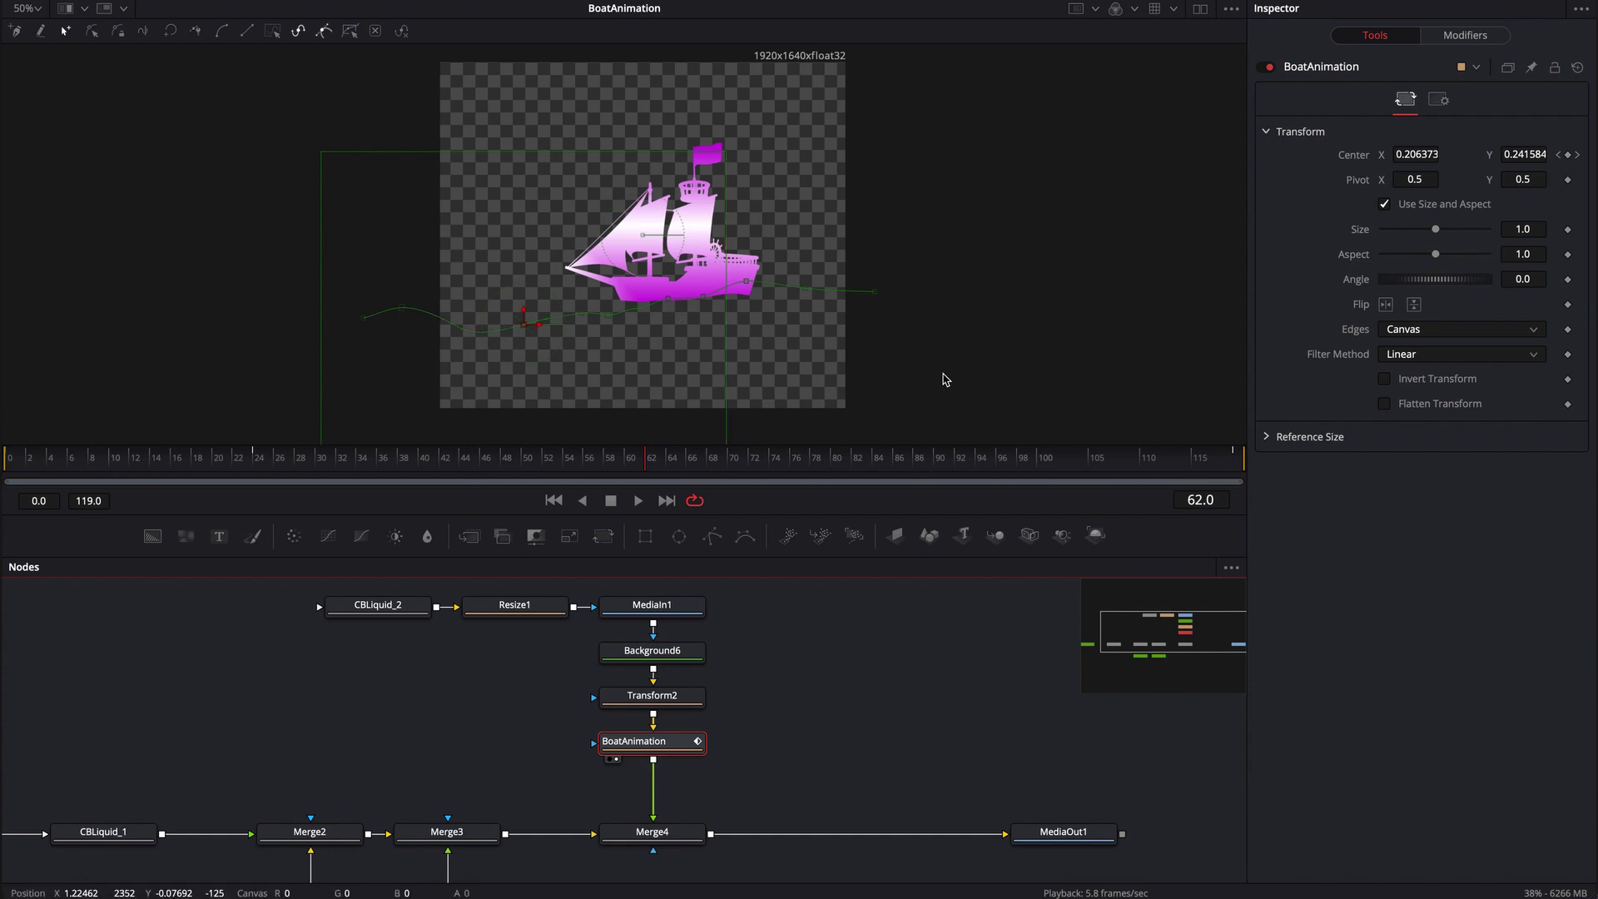
scroll(882, 712, "down", 1)
left_click_drag(651, 801, 670, 382)
left_click_drag(664, 466, 935, 468)
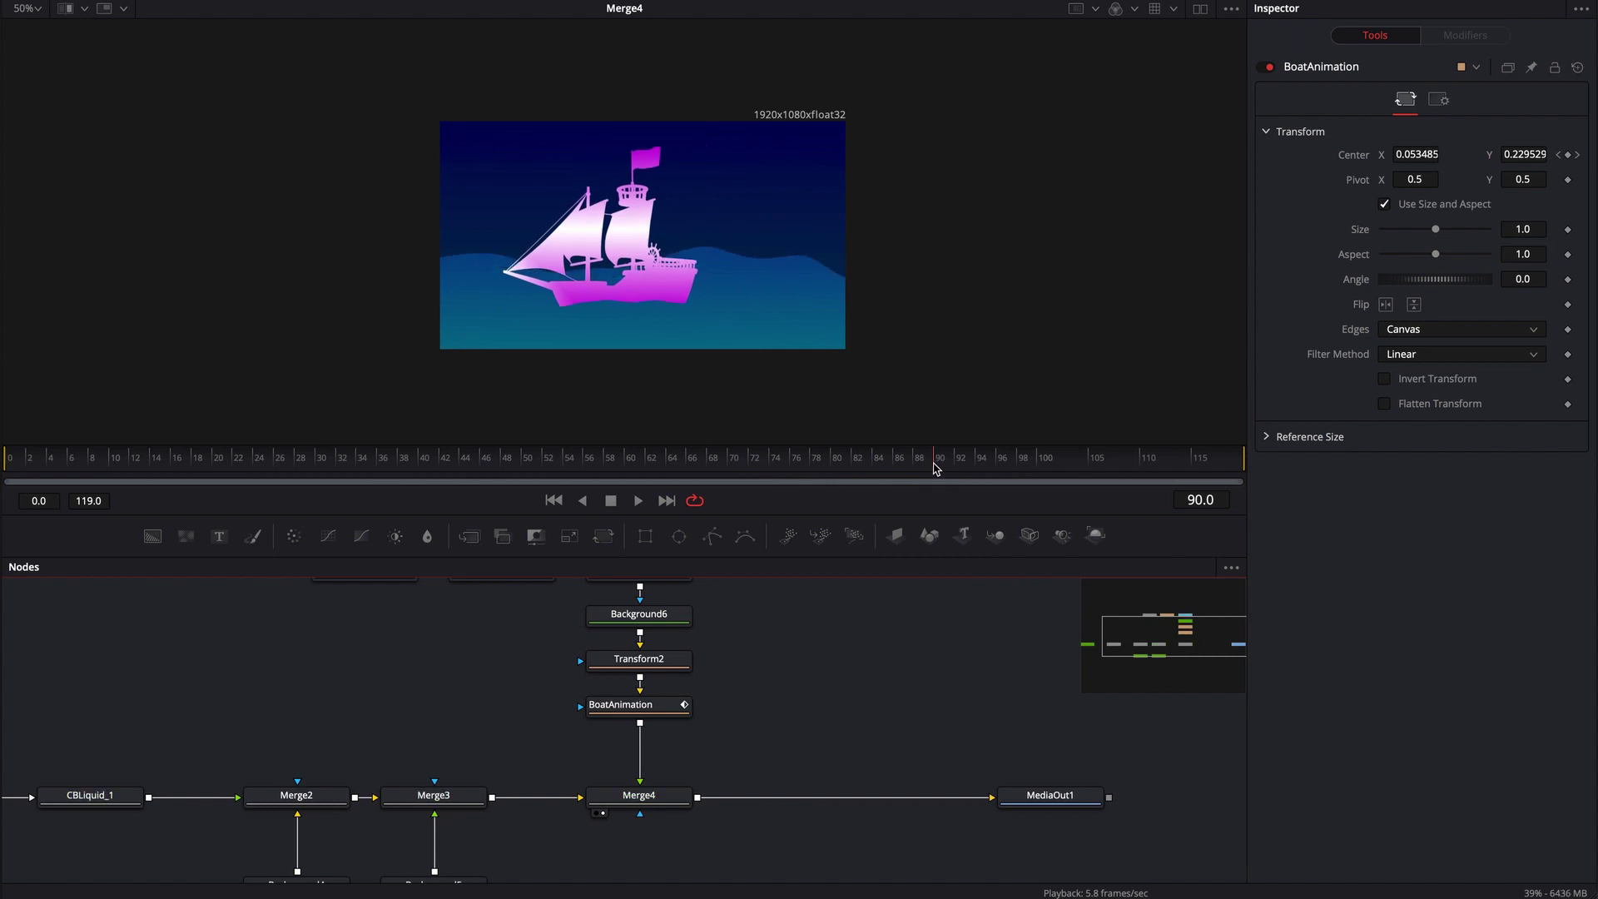
scroll(795, 738, "up", 3)
scroll(795, 738, "right", 3)
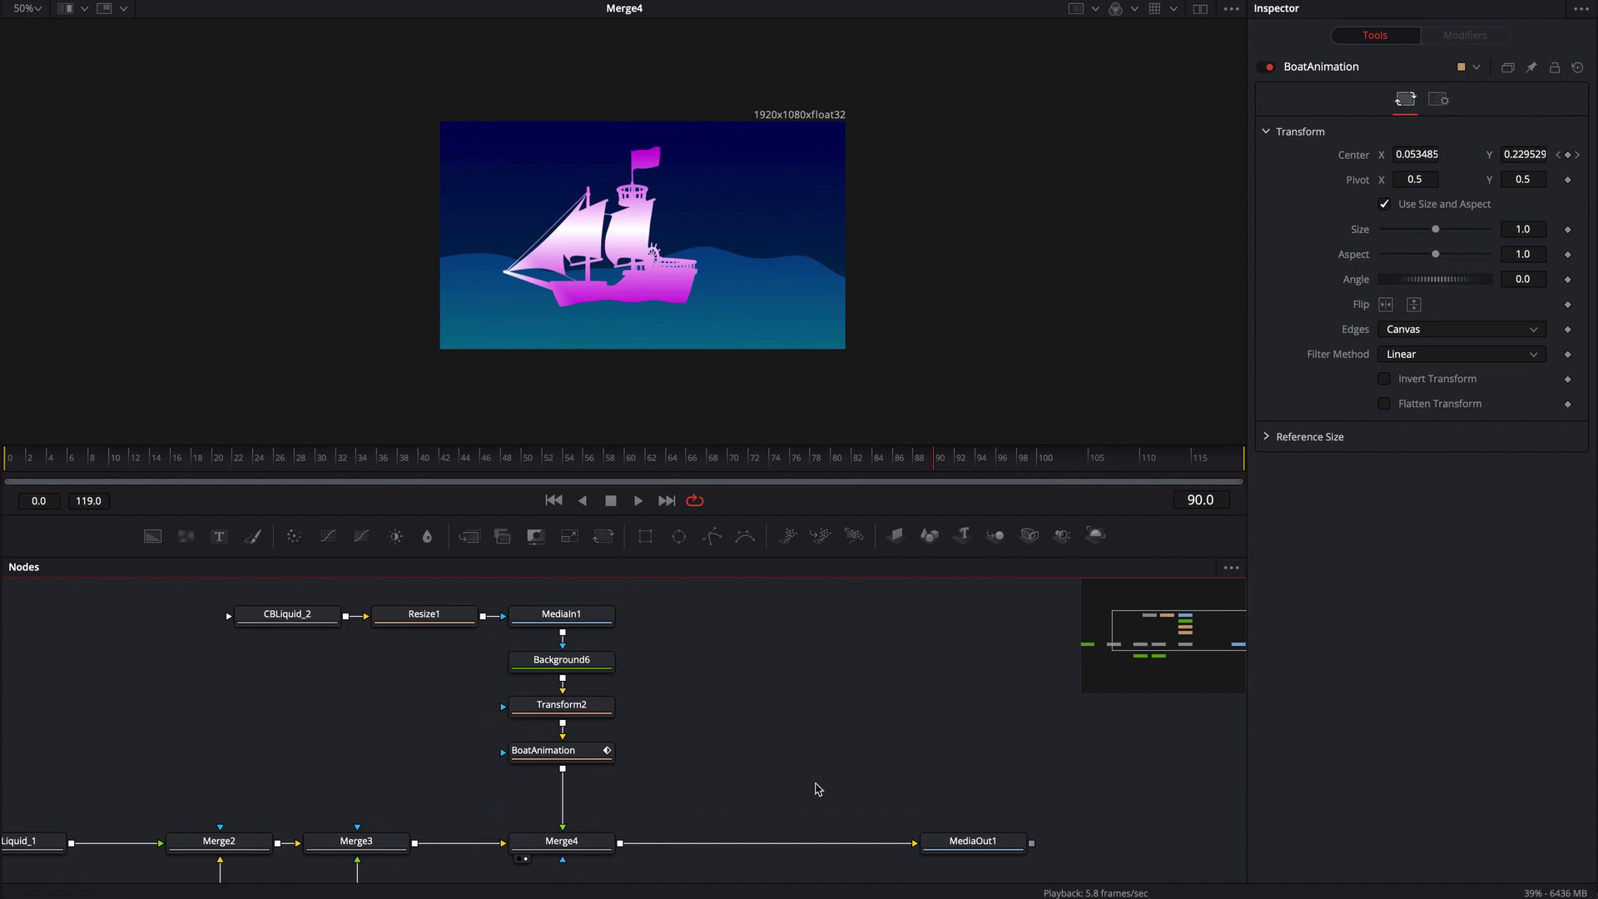
Step: Open the LIQUID clip's composition in Fusion from the Edit page, showing Merge2 at frame 63
key("shift+4")
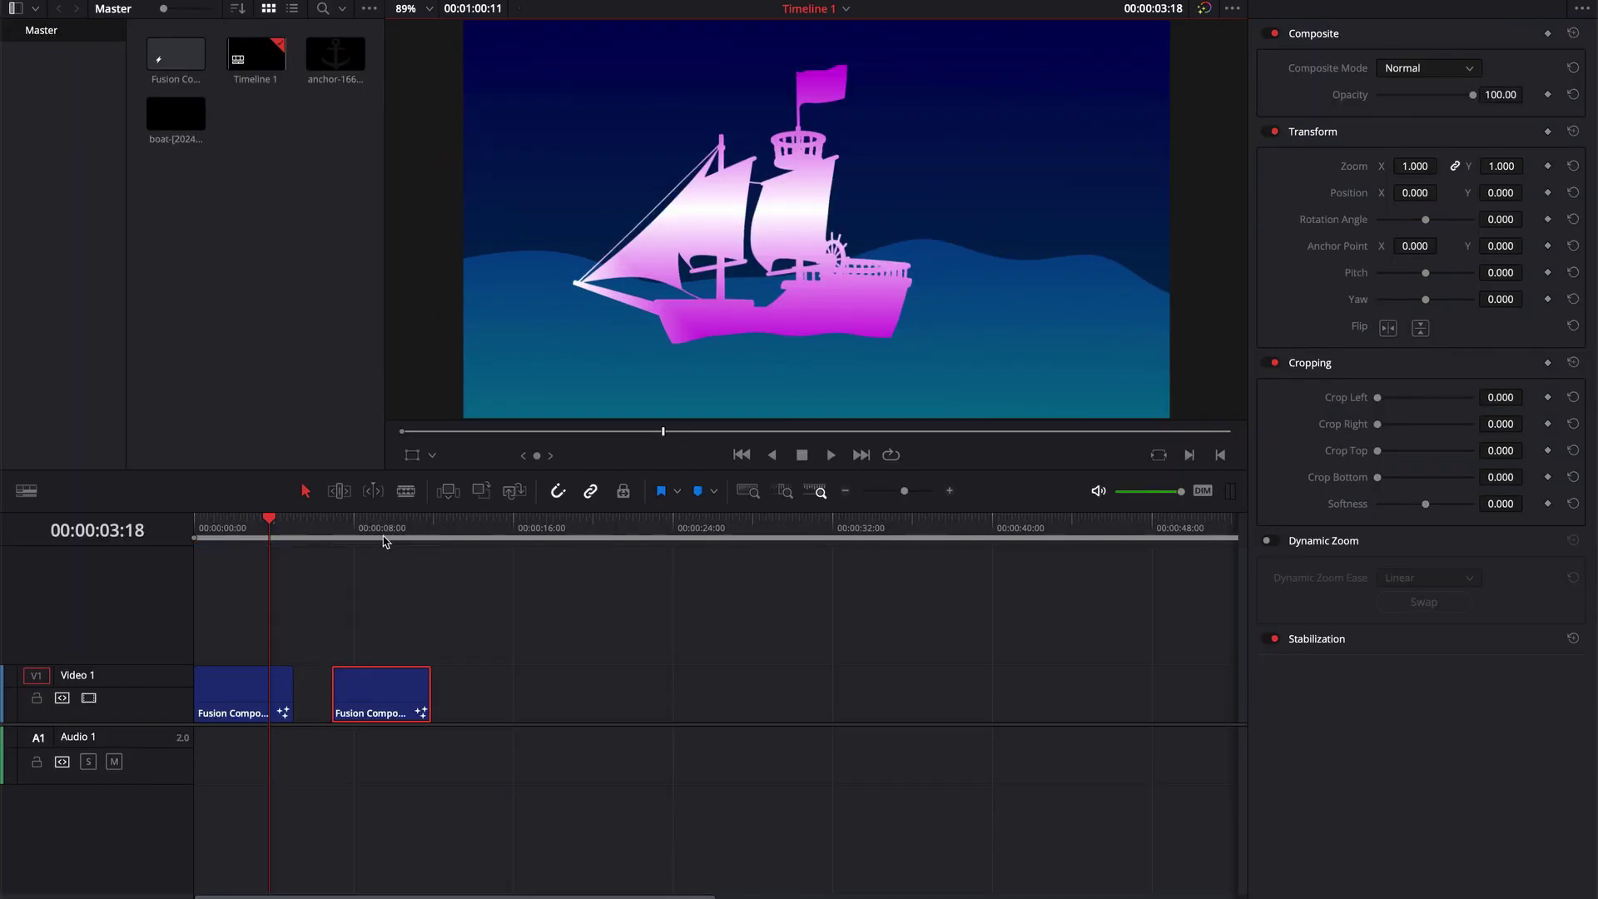
left_click(384, 524)
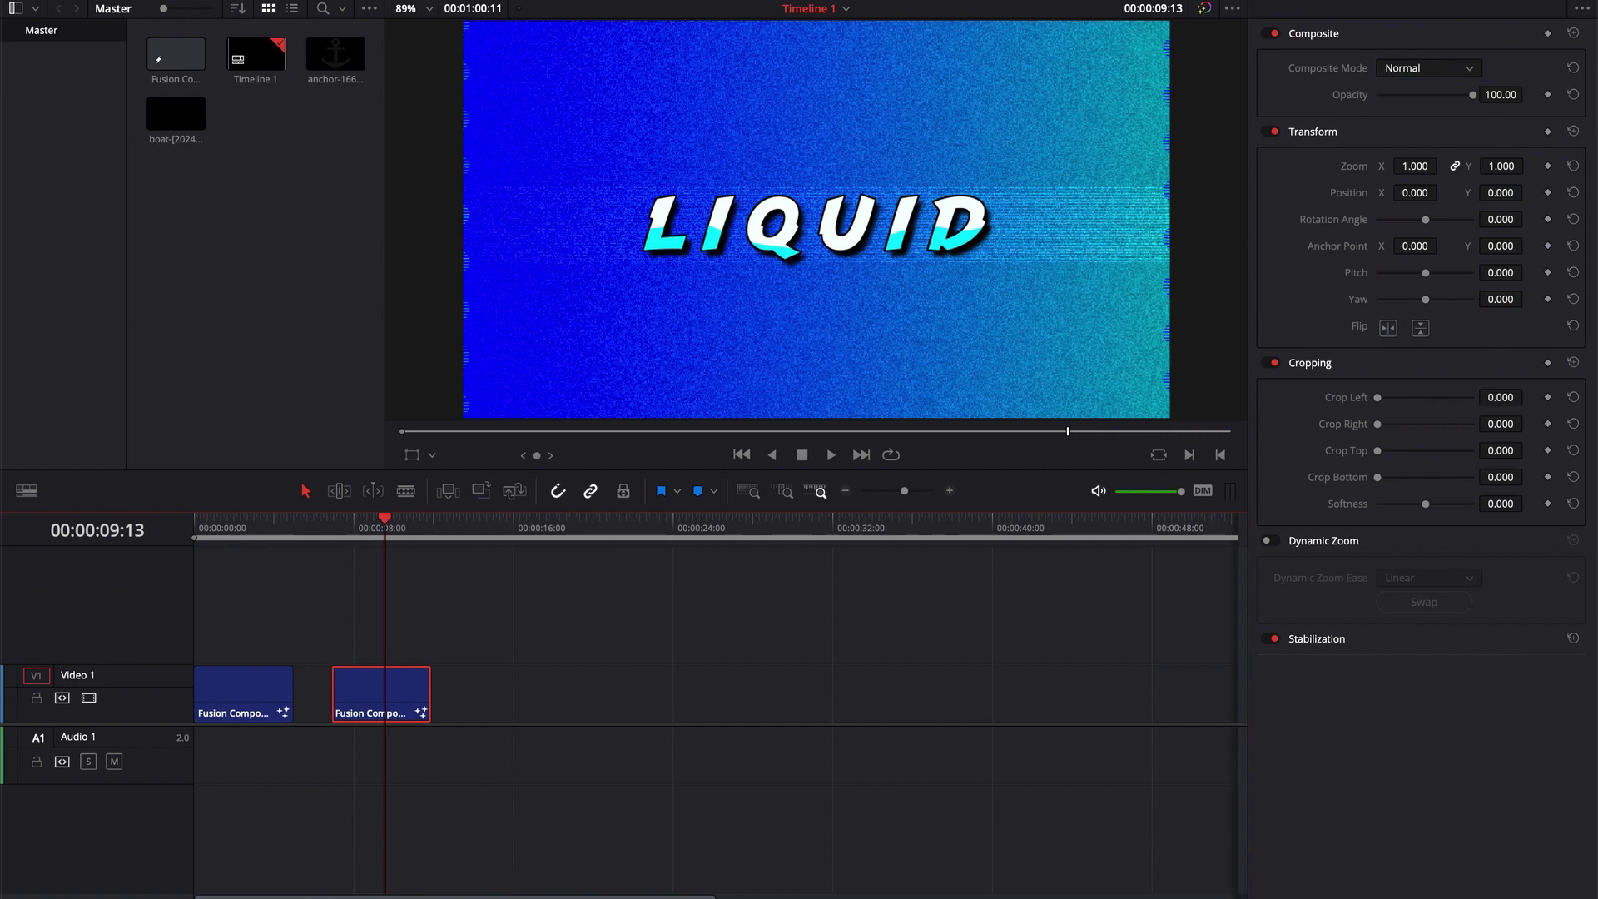
key("shift+5")
left_click_drag(516, 592, 560, 581)
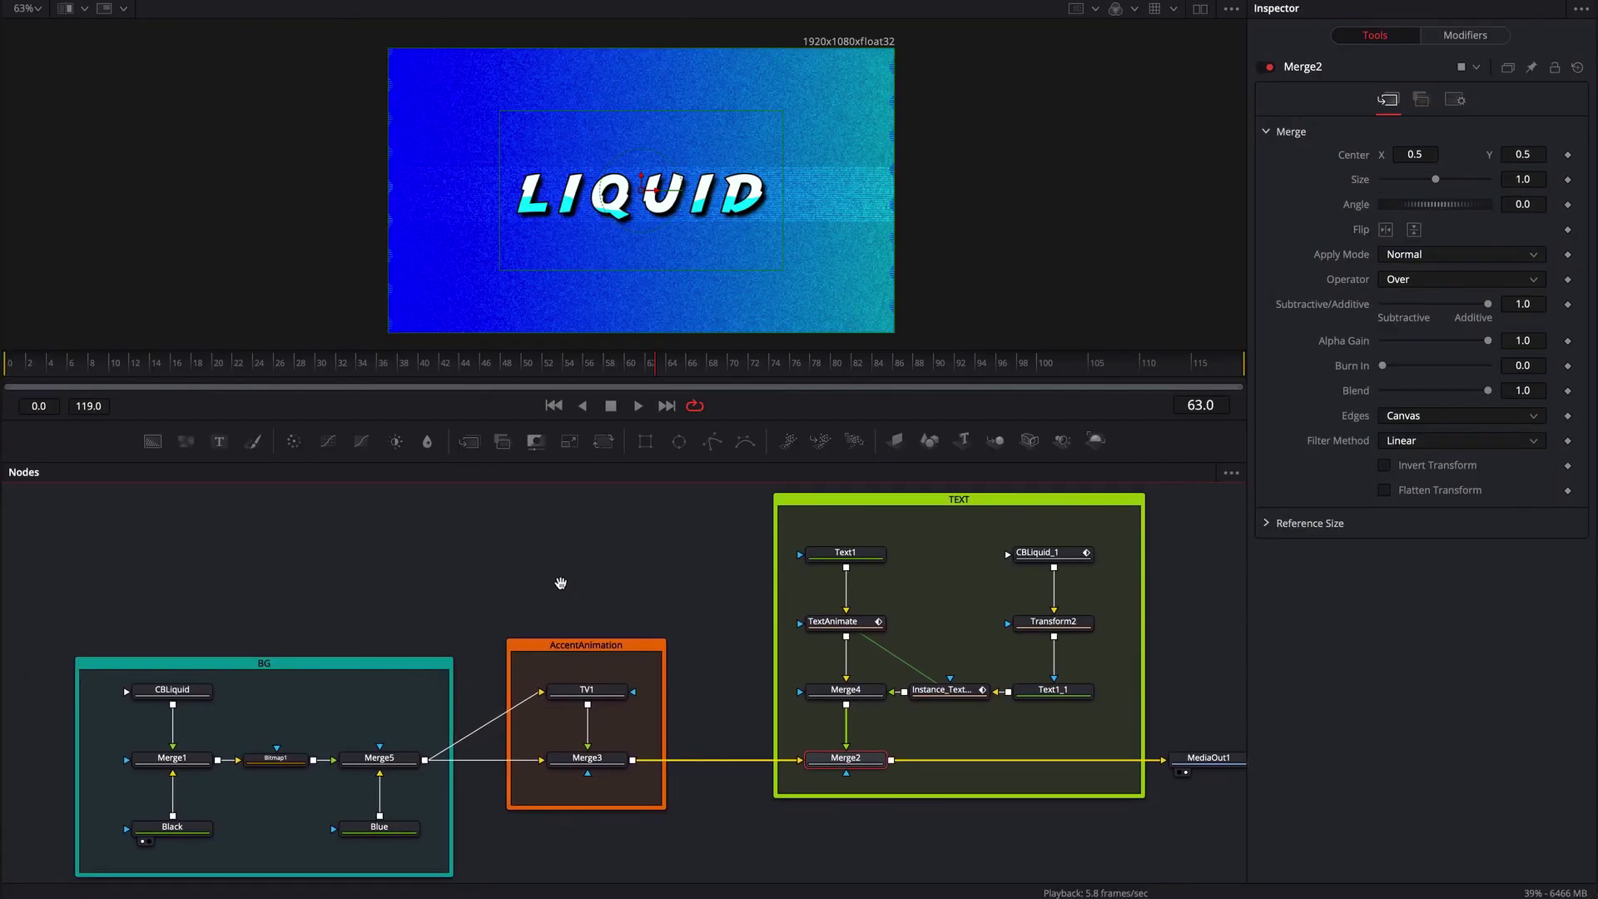
Step: View CBLiquid's and Merge1's outputs along with their Inspector settings
left_click(606, 582)
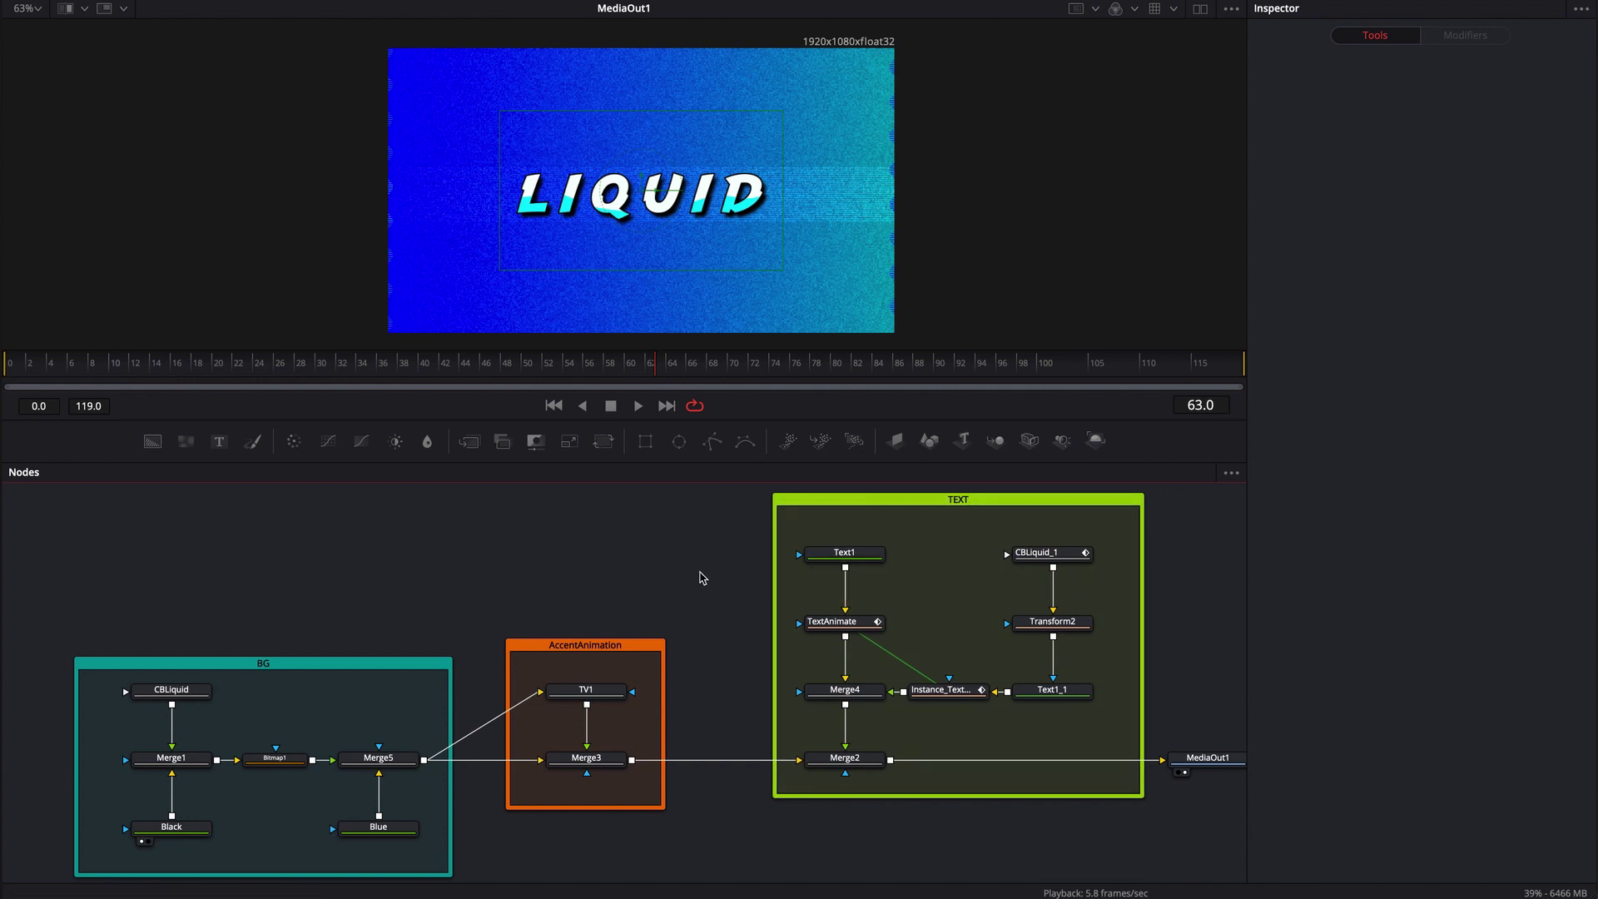
key("1")
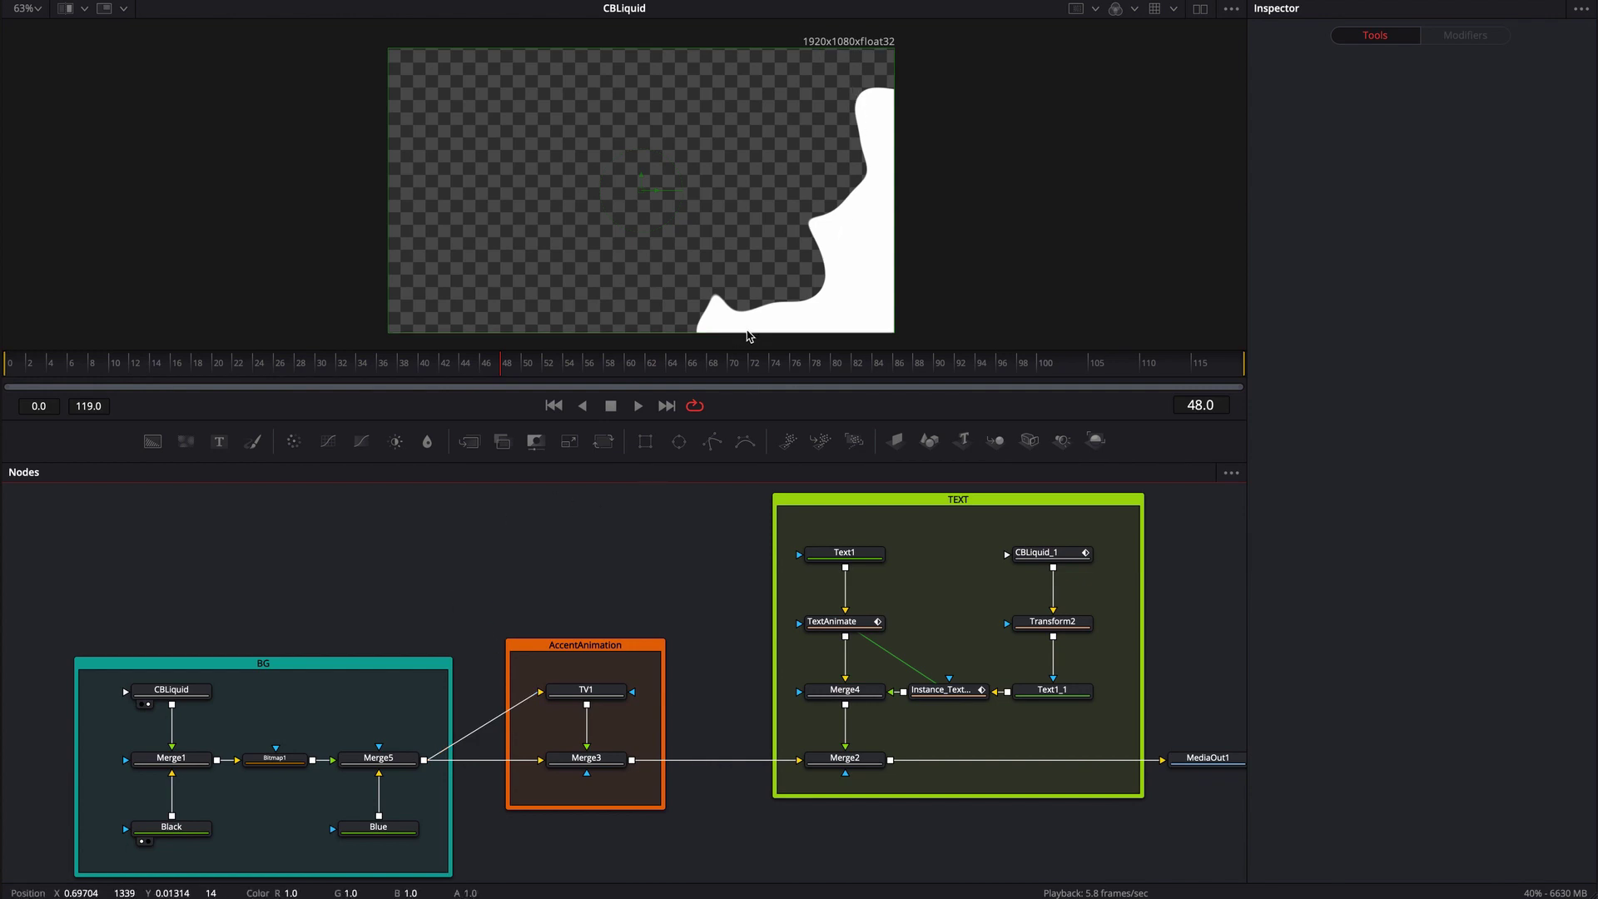
left_click(178, 691)
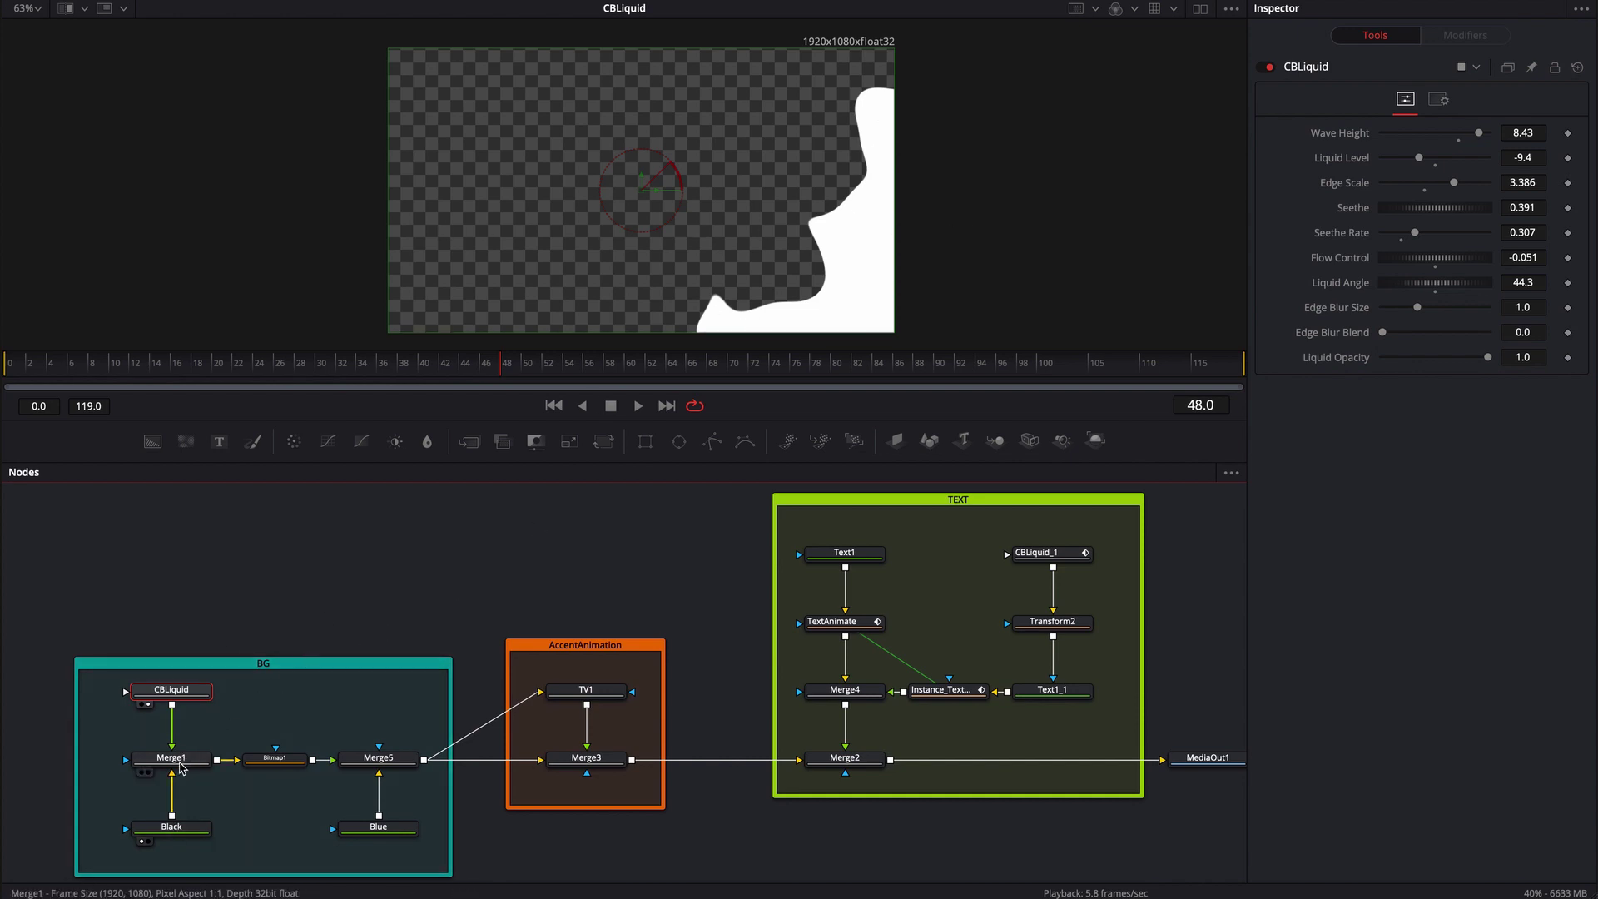
left_click_drag(179, 759, 464, 298)
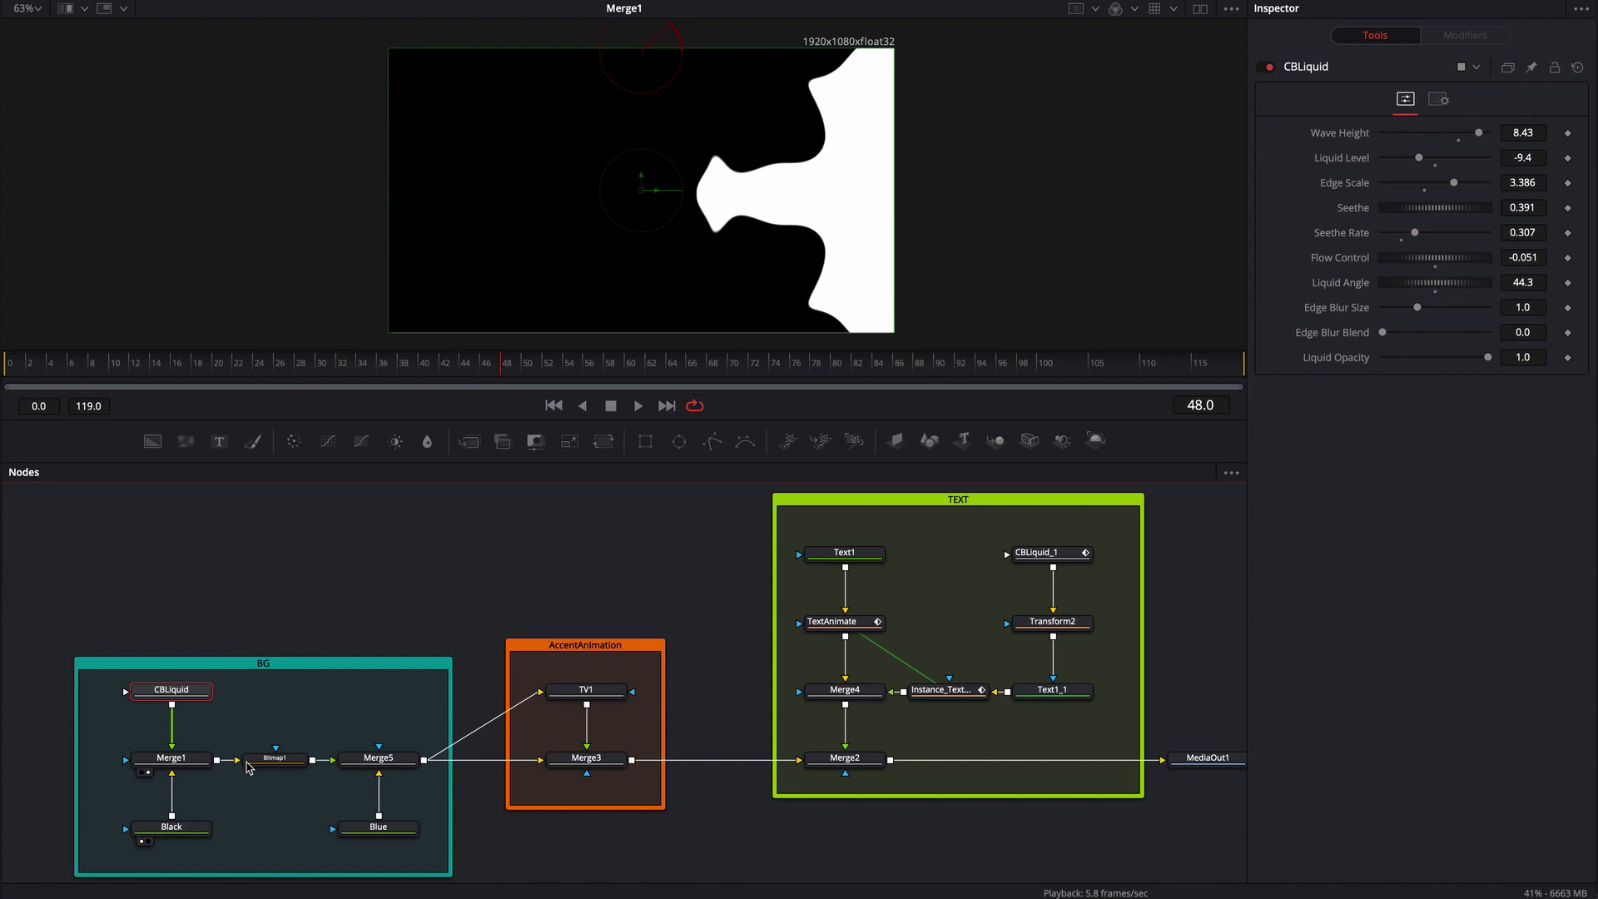
left_click(178, 759)
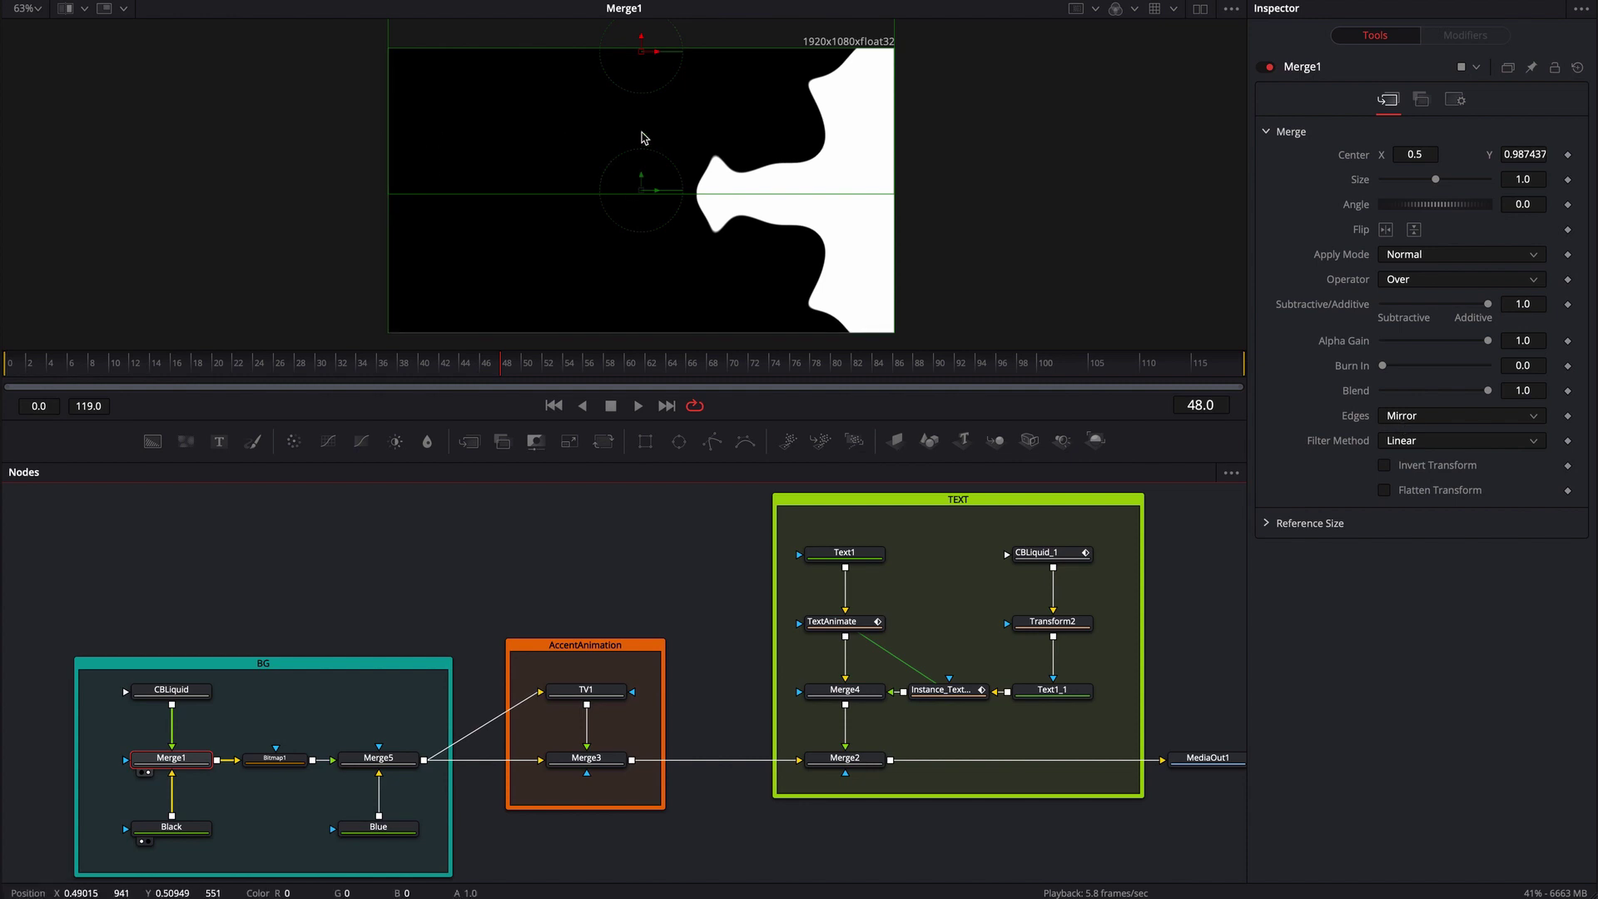
Step: View Bitmap1 and Merge5's Overlay-blended background, then clear the selection
left_click_drag(275, 758, 516, 285)
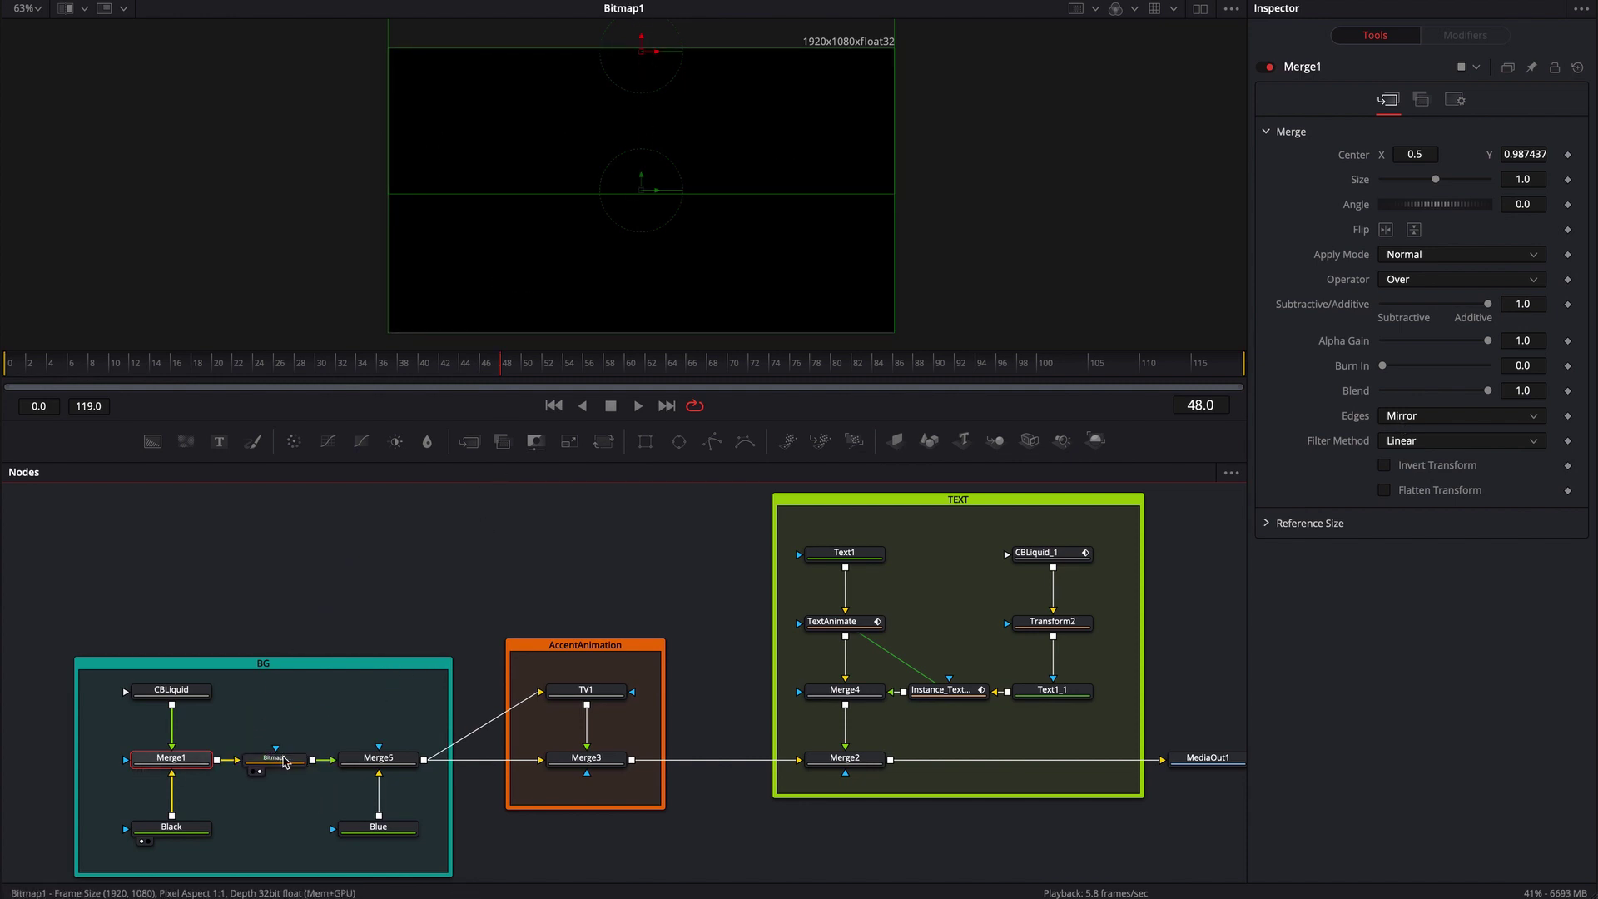
left_click_drag(274, 758, 526, 290)
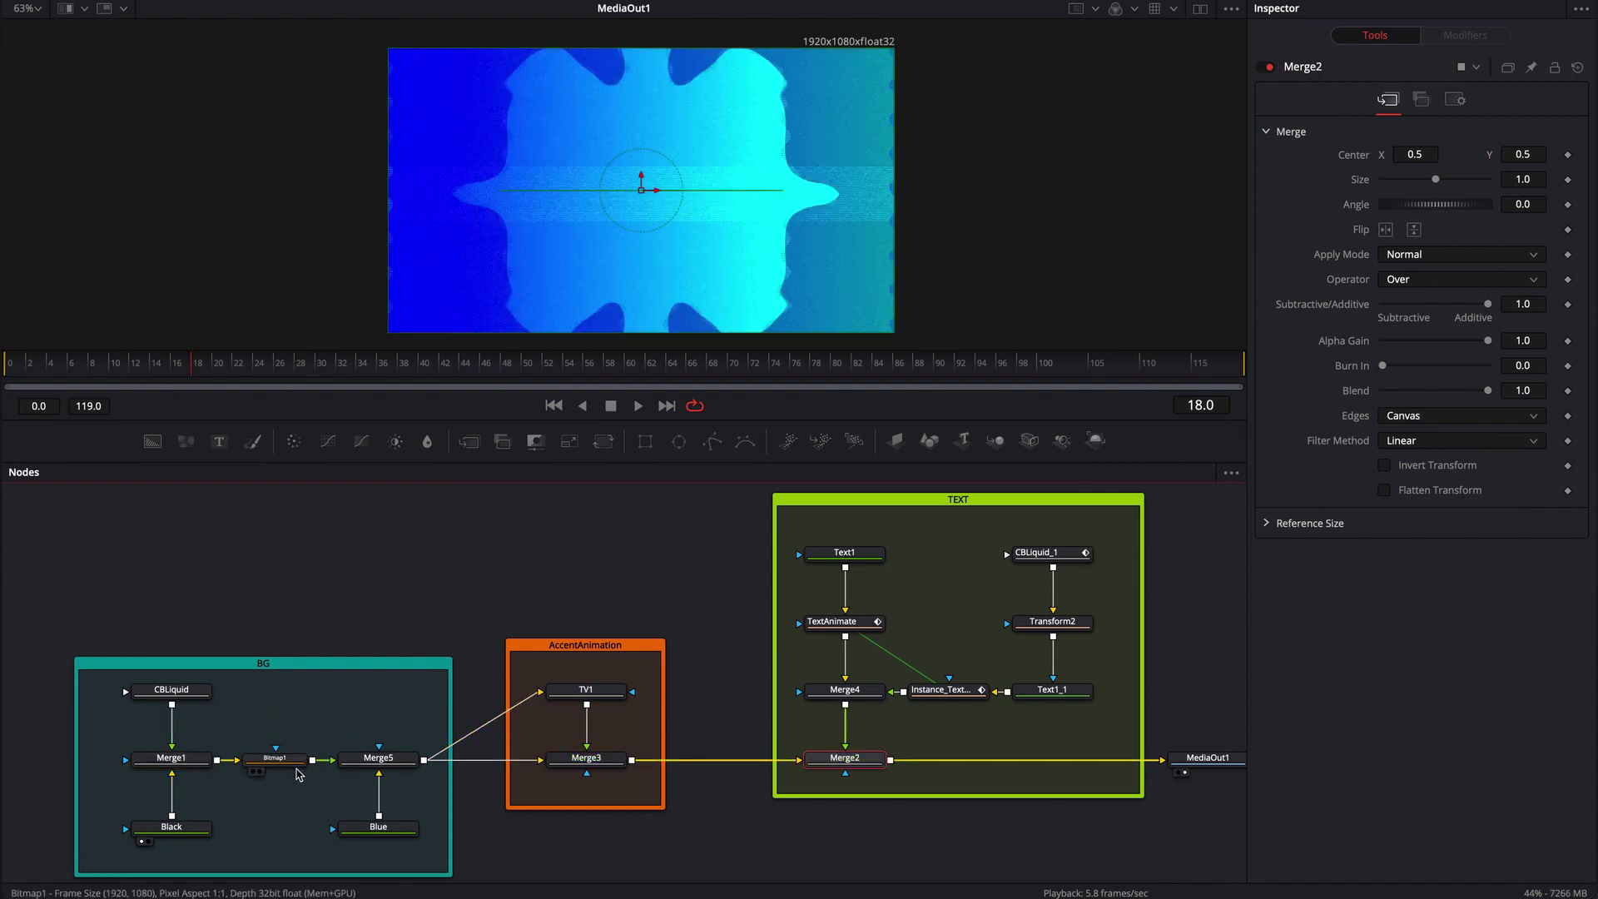
left_click(349, 773)
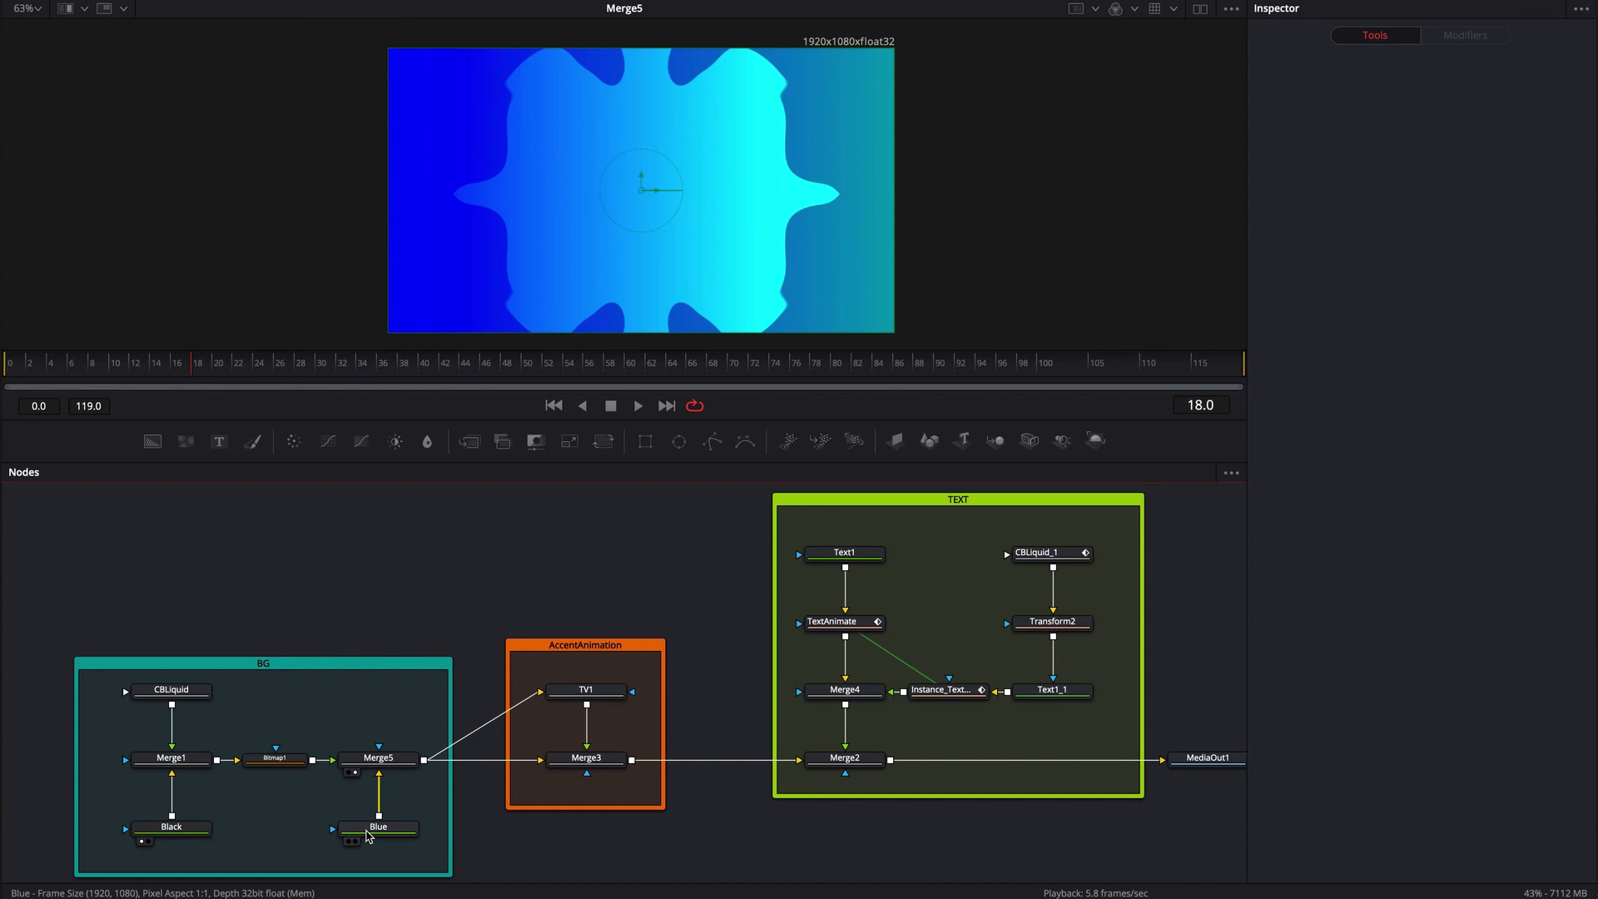
mouse_move(384, 770)
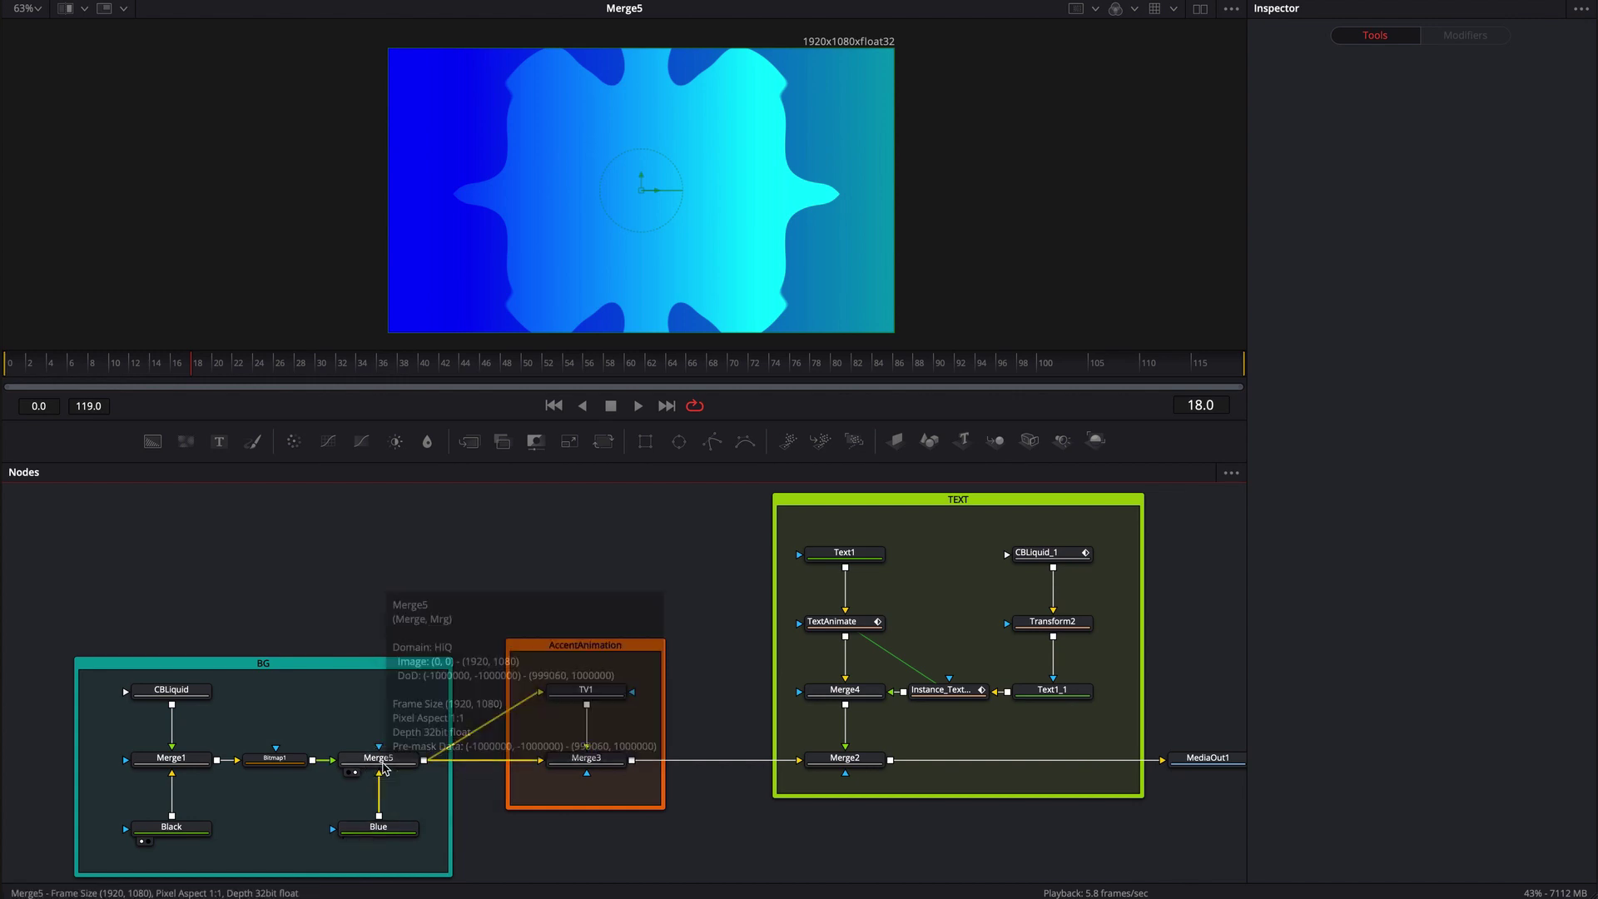
left_click(383, 763)
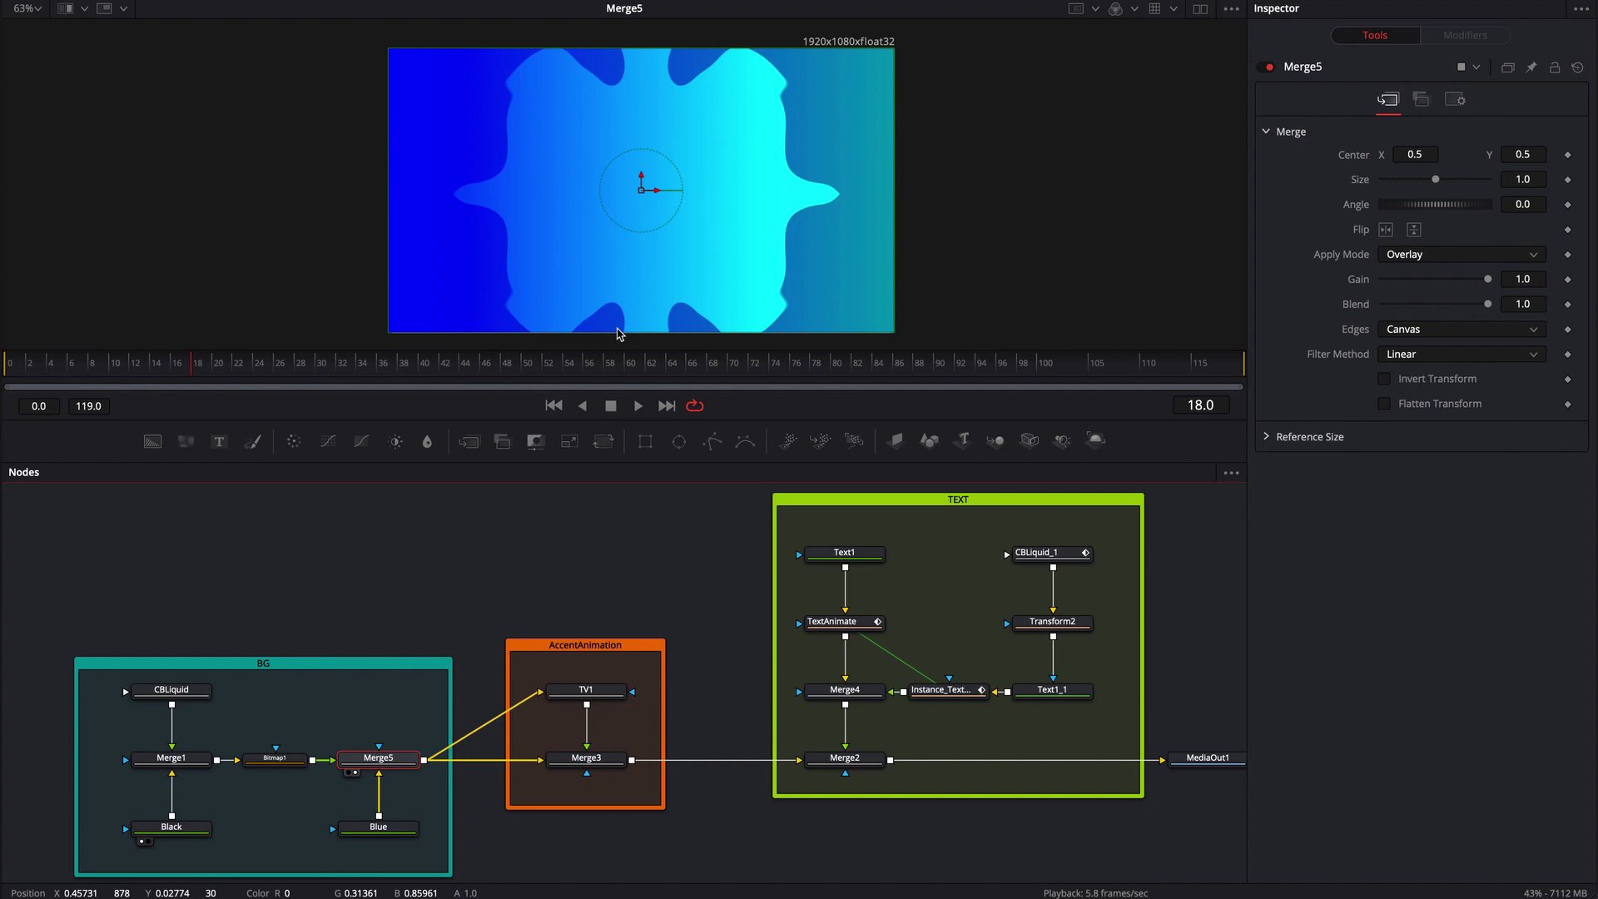
left_click(474, 589)
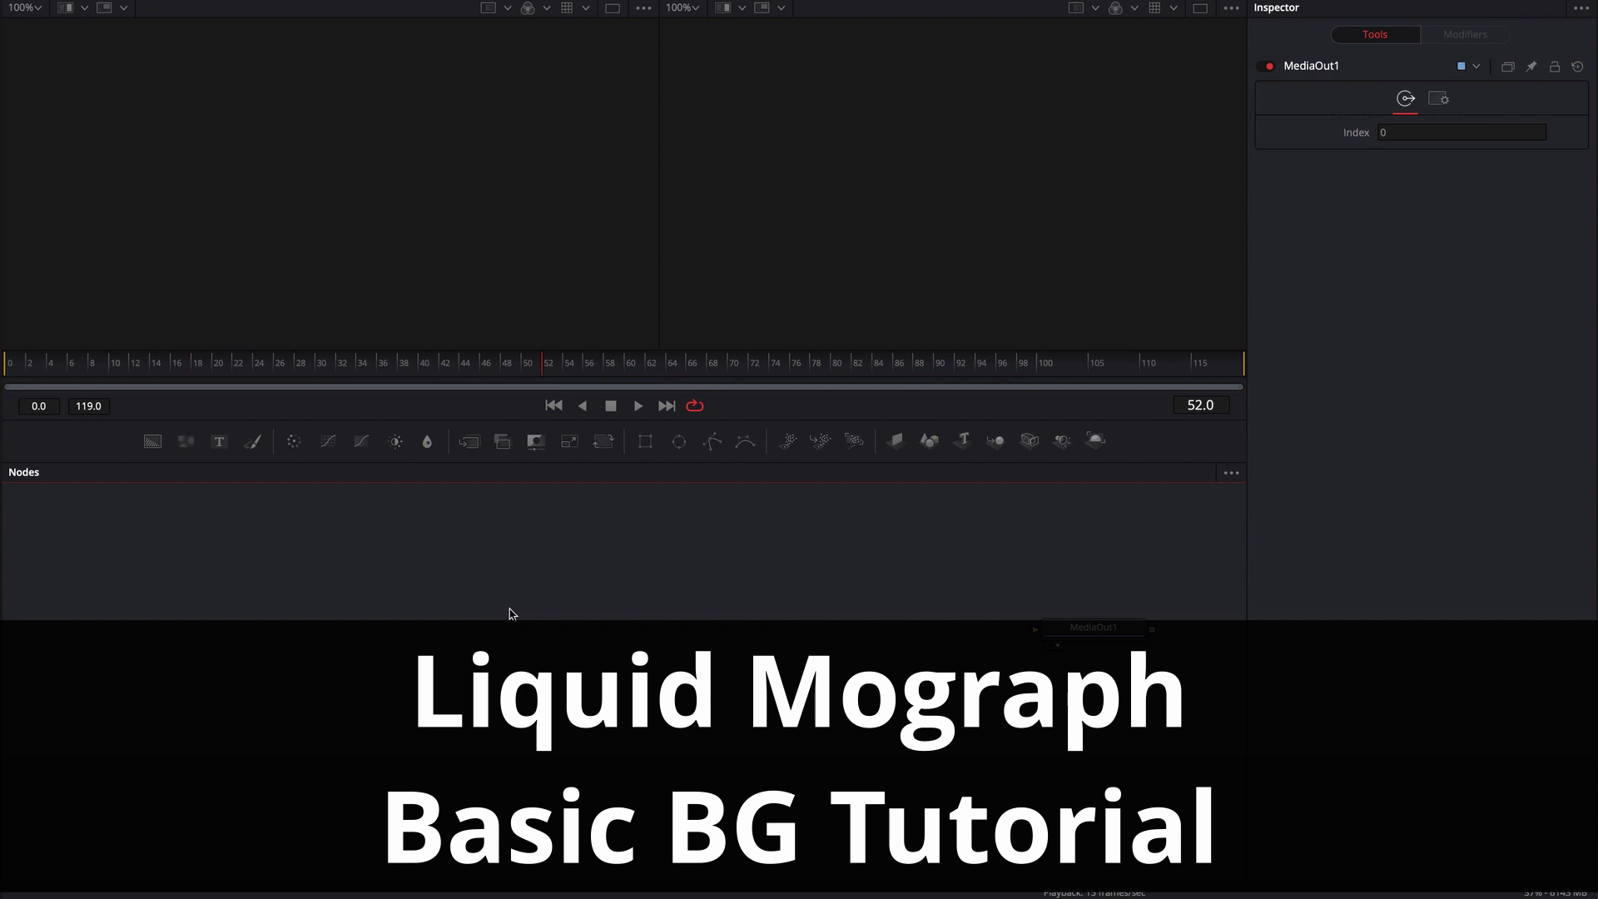
Step: Add a CBLiquid generator from the tool search, feeding MediaOut1
key("shift+space")
type("replacbl")
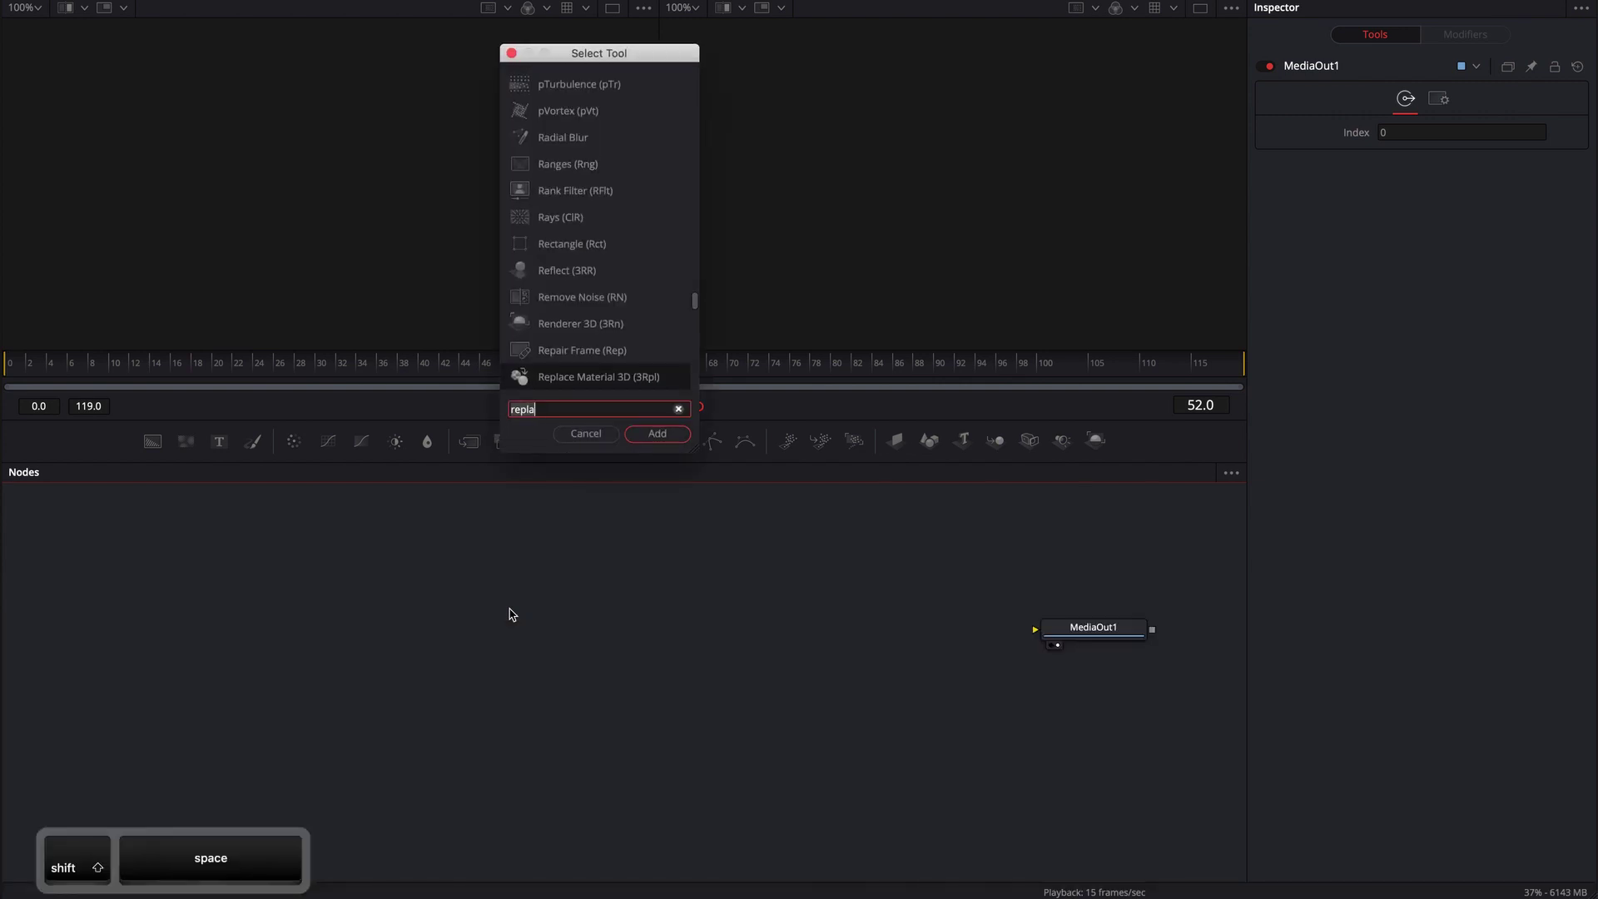
key("Return")
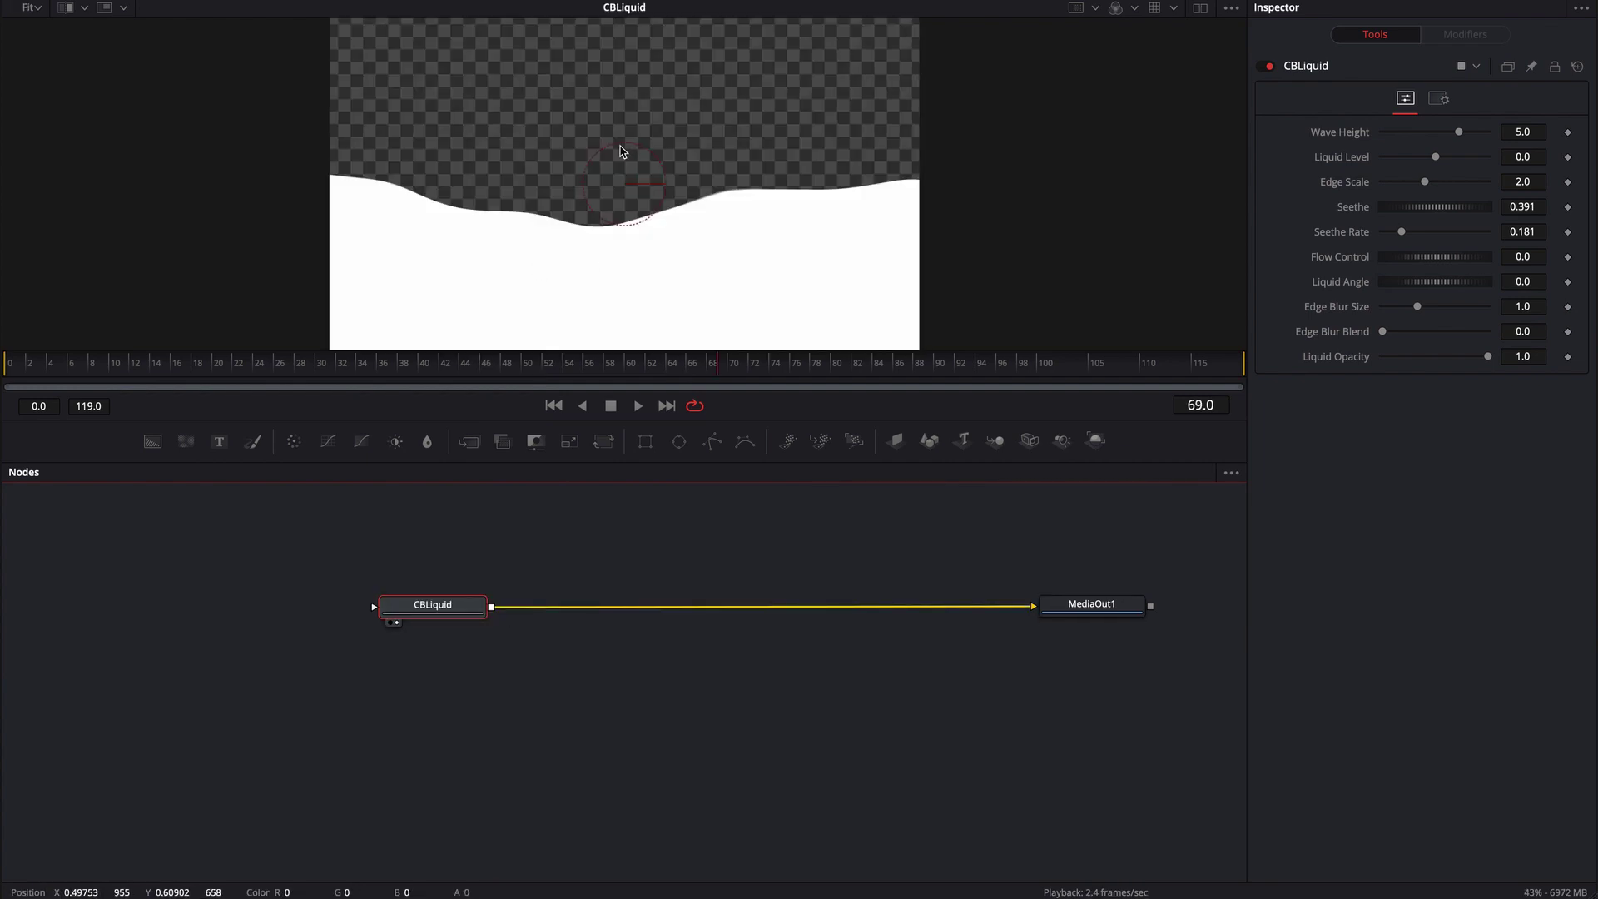
Step: Set Liquid Angle 90, Liquid Level -8 and Flow Control -0.058, then play to frame 84
left_click_drag(618, 149, 519, 195)
left_click(1539, 280)
type("90")
key("Return")
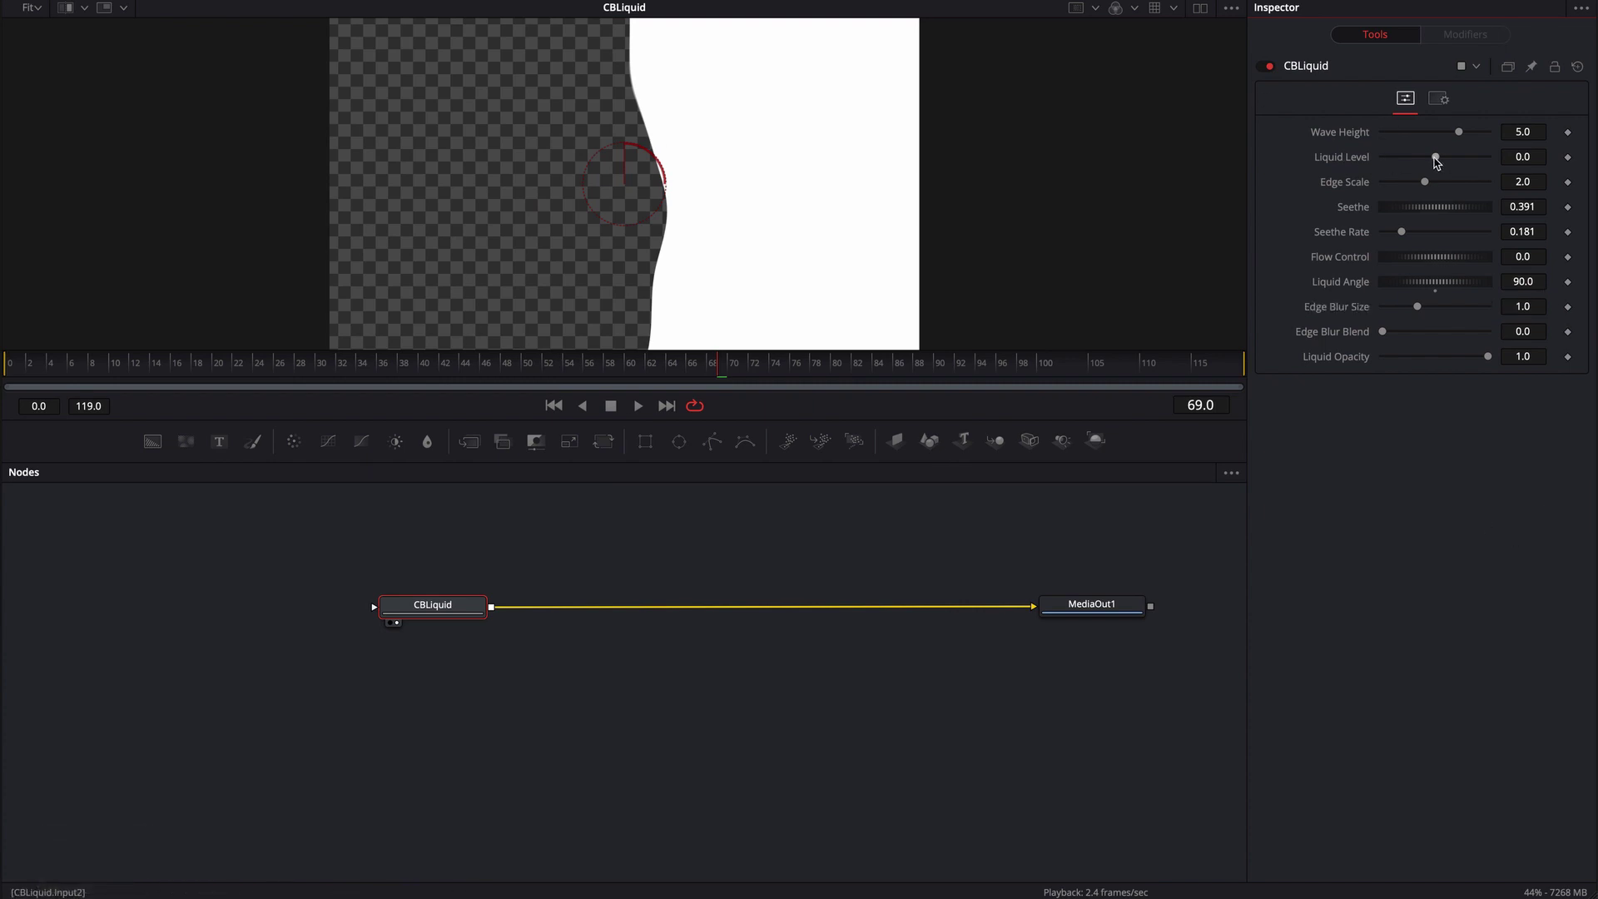
left_click_drag(1436, 158, 1468, 135)
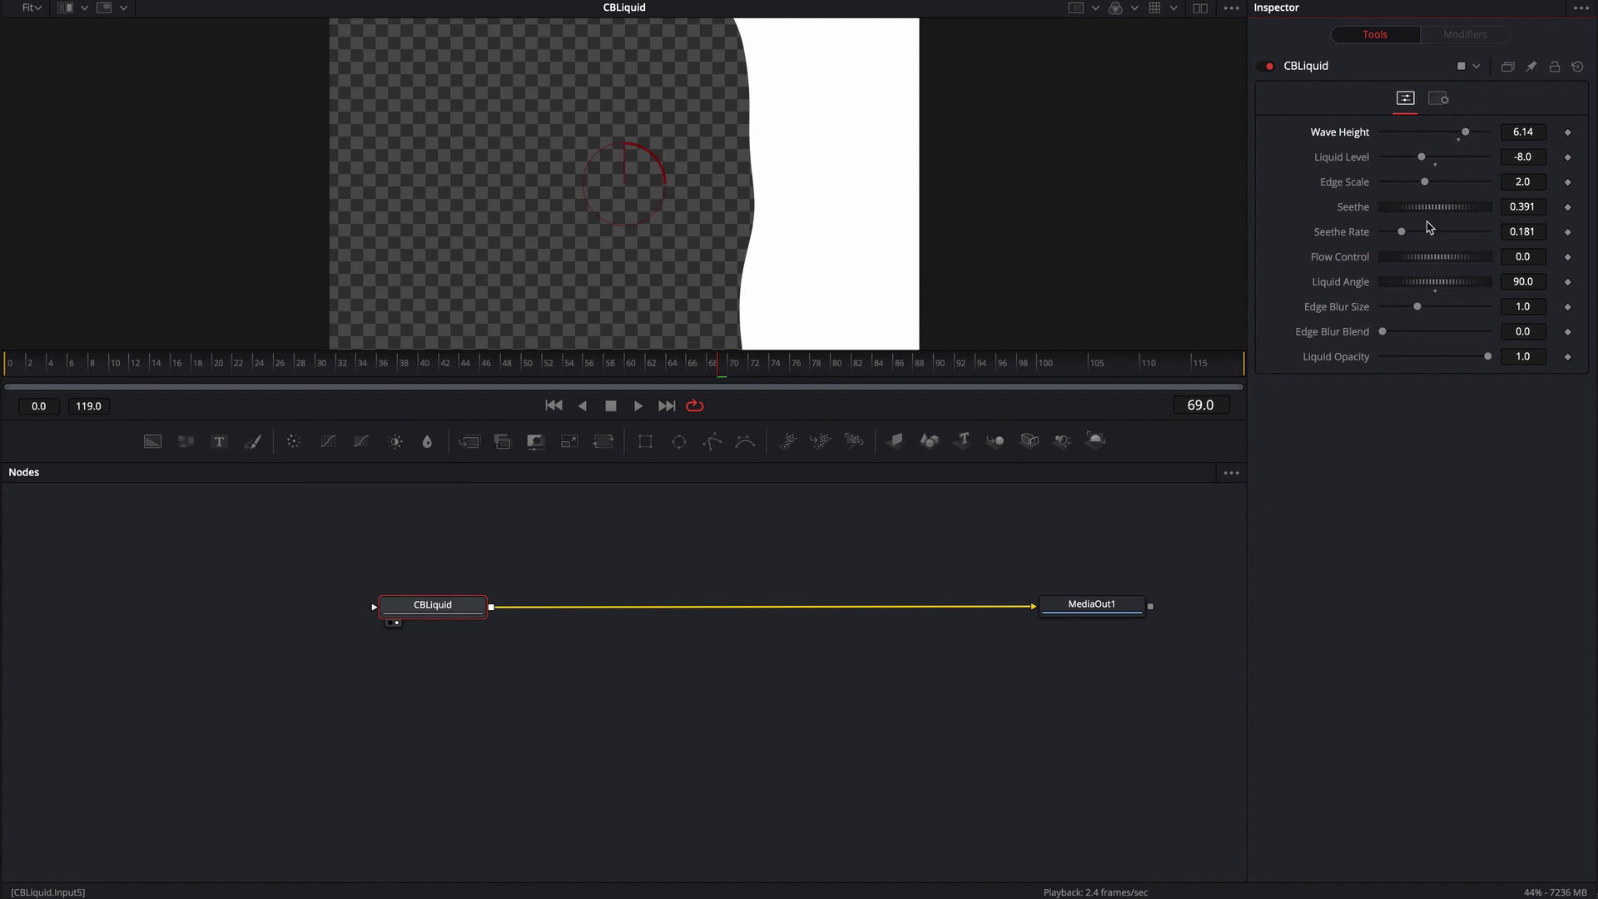
left_click_drag(1415, 254, 1407, 262)
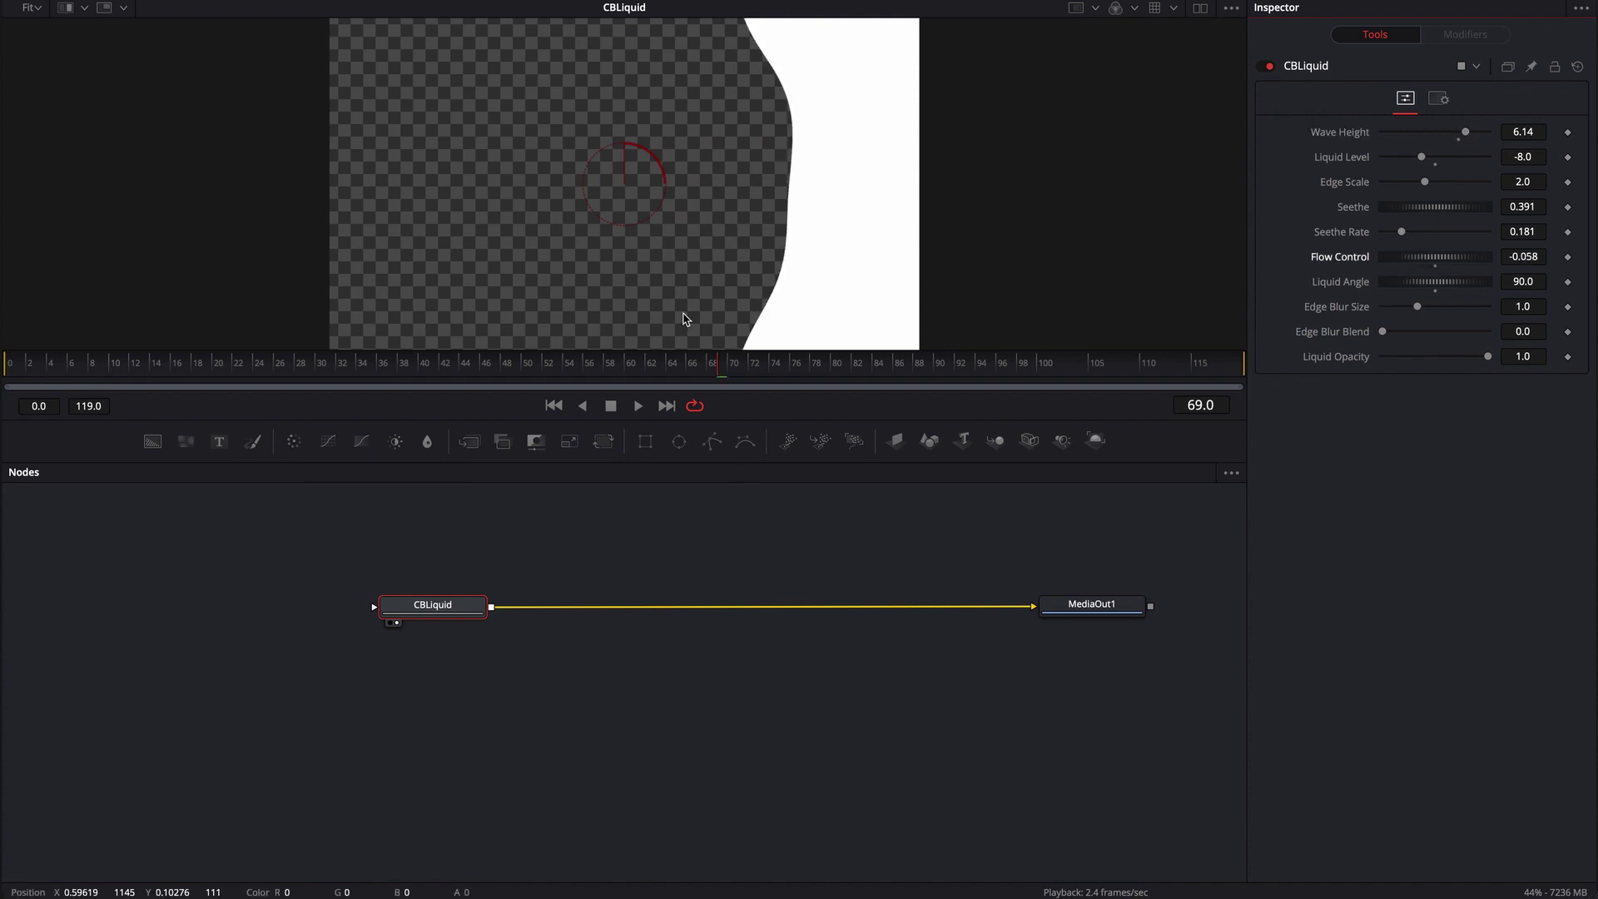
key("space")
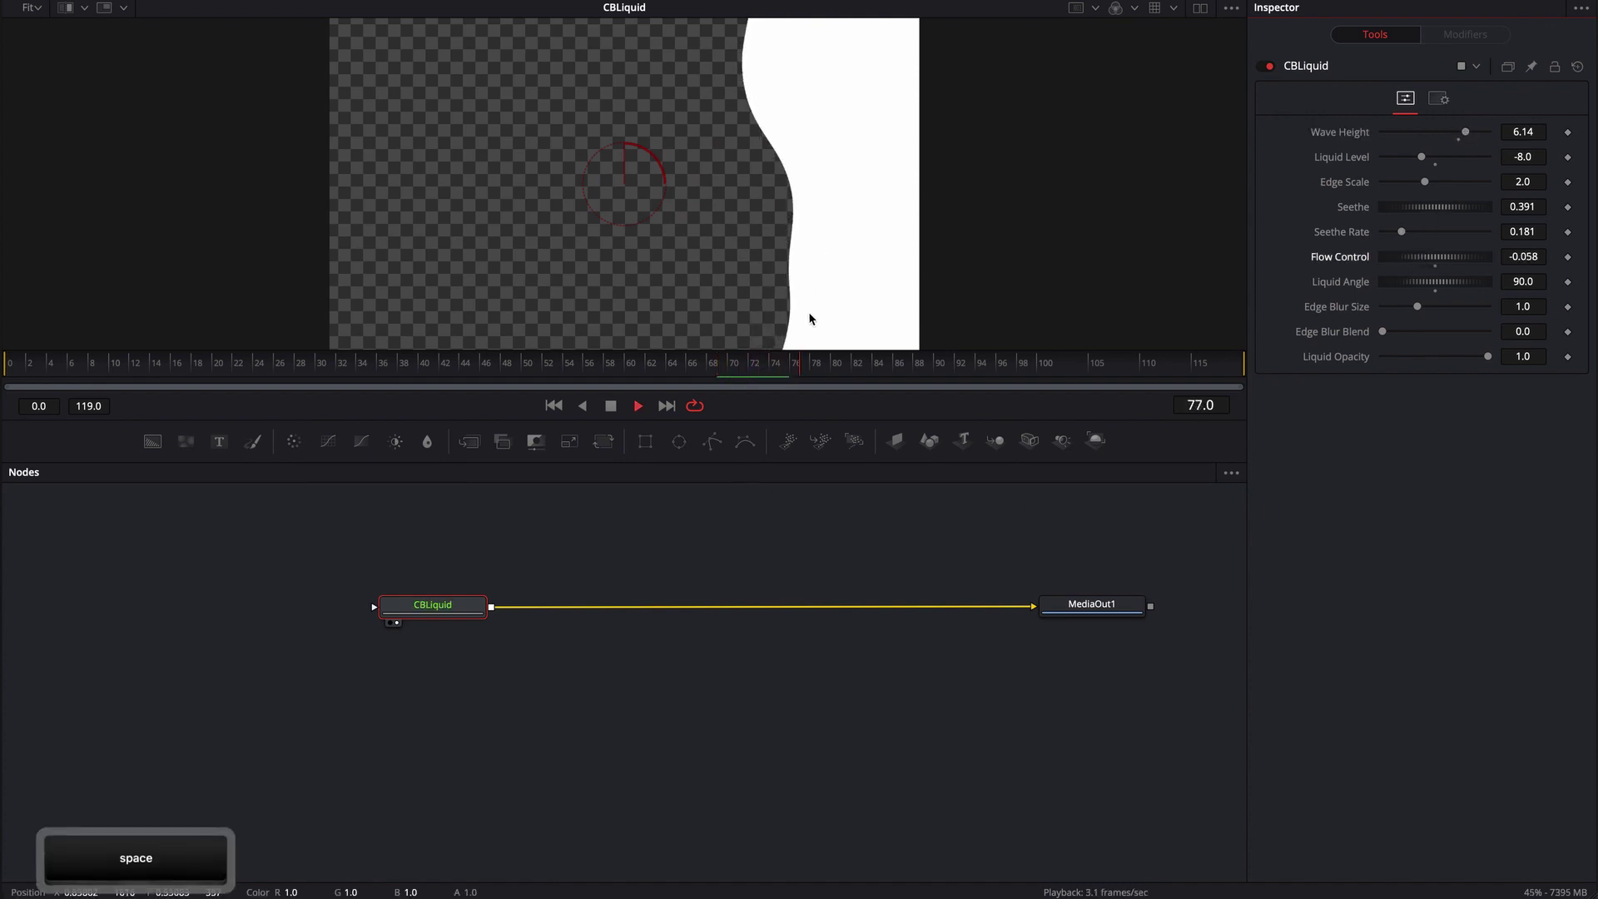
key("space")
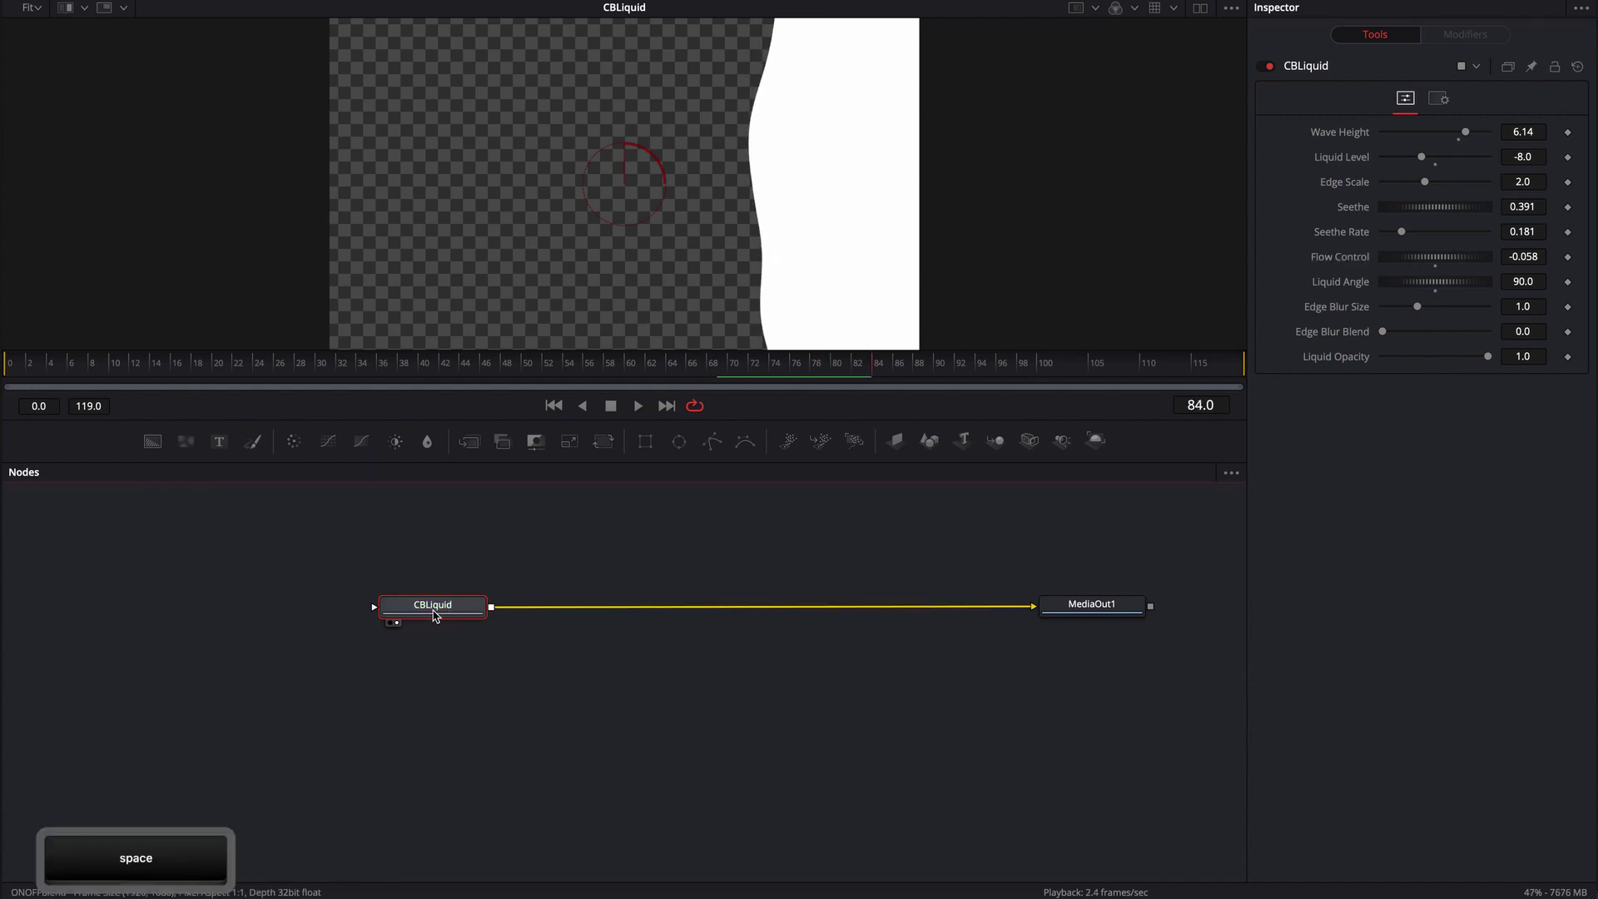
Step: Insert Merge1 after CBLiquid with a black Background input and Mirror edges
left_click_drag(424, 618, 268, 611)
key("shift+space")
type("merg")
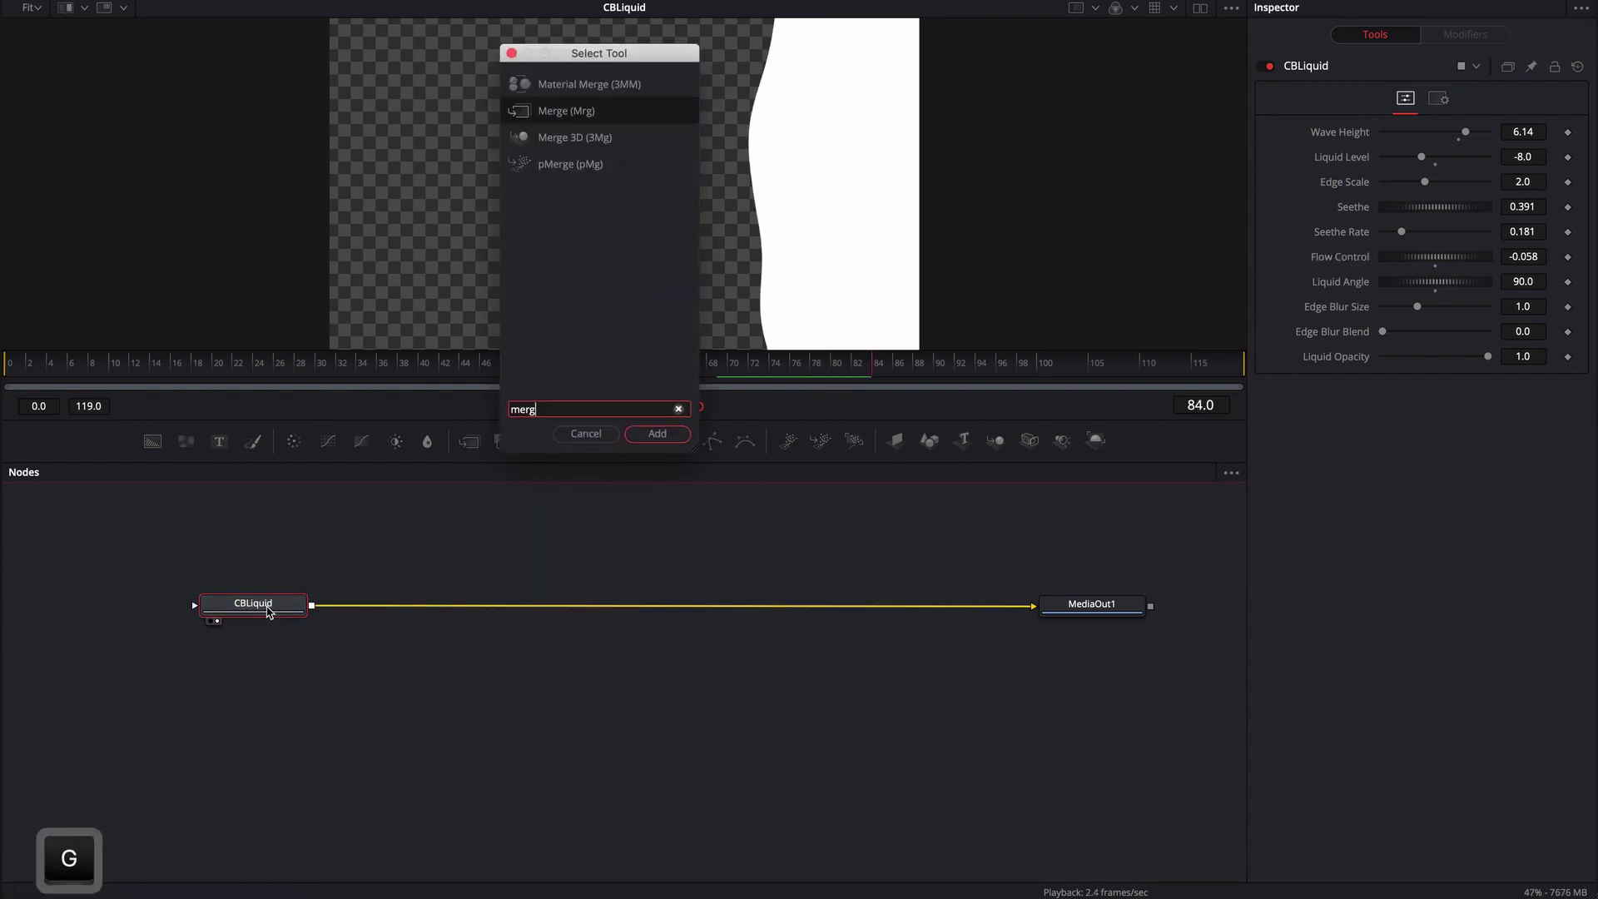
key("Return")
left_click_drag(384, 605, 443, 604)
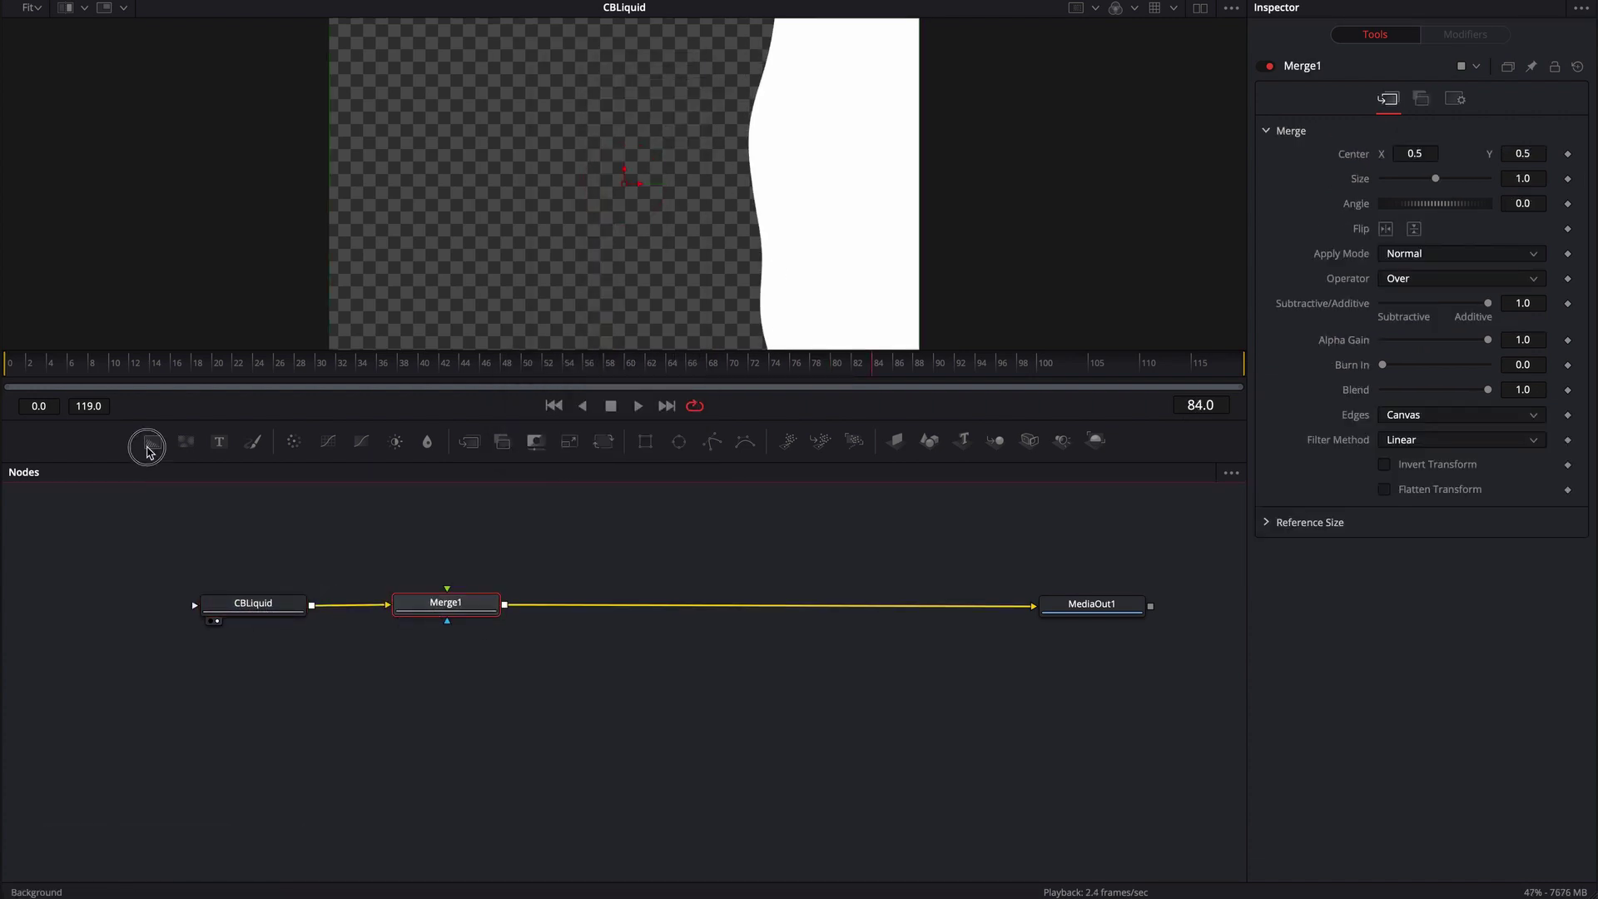
left_click_drag(152, 440, 447, 704)
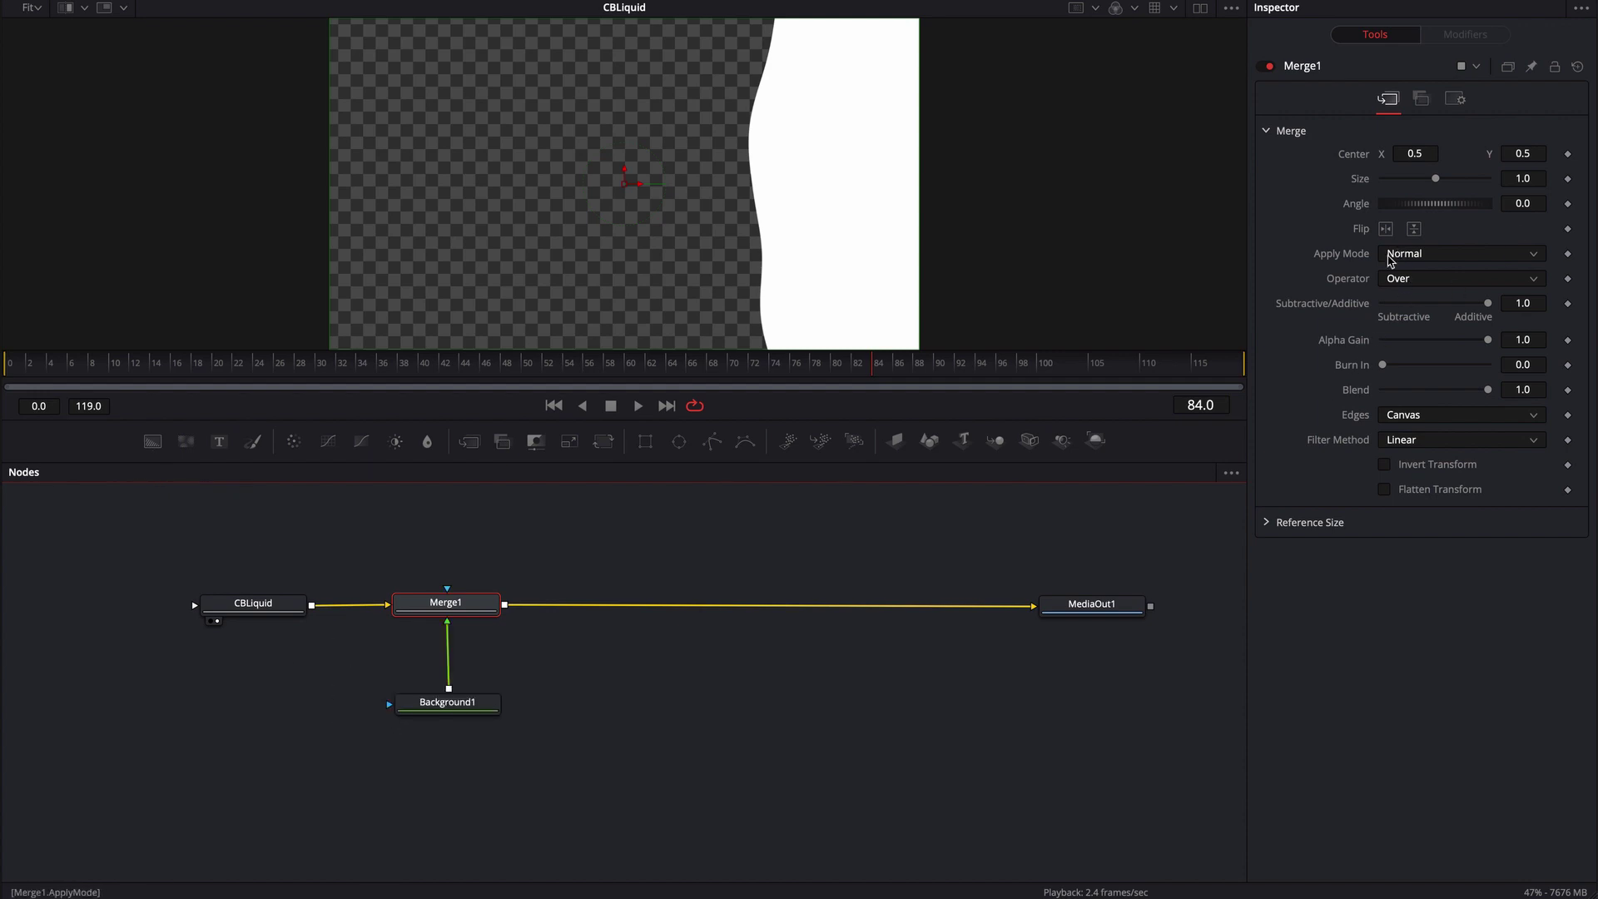
left_click(1407, 417)
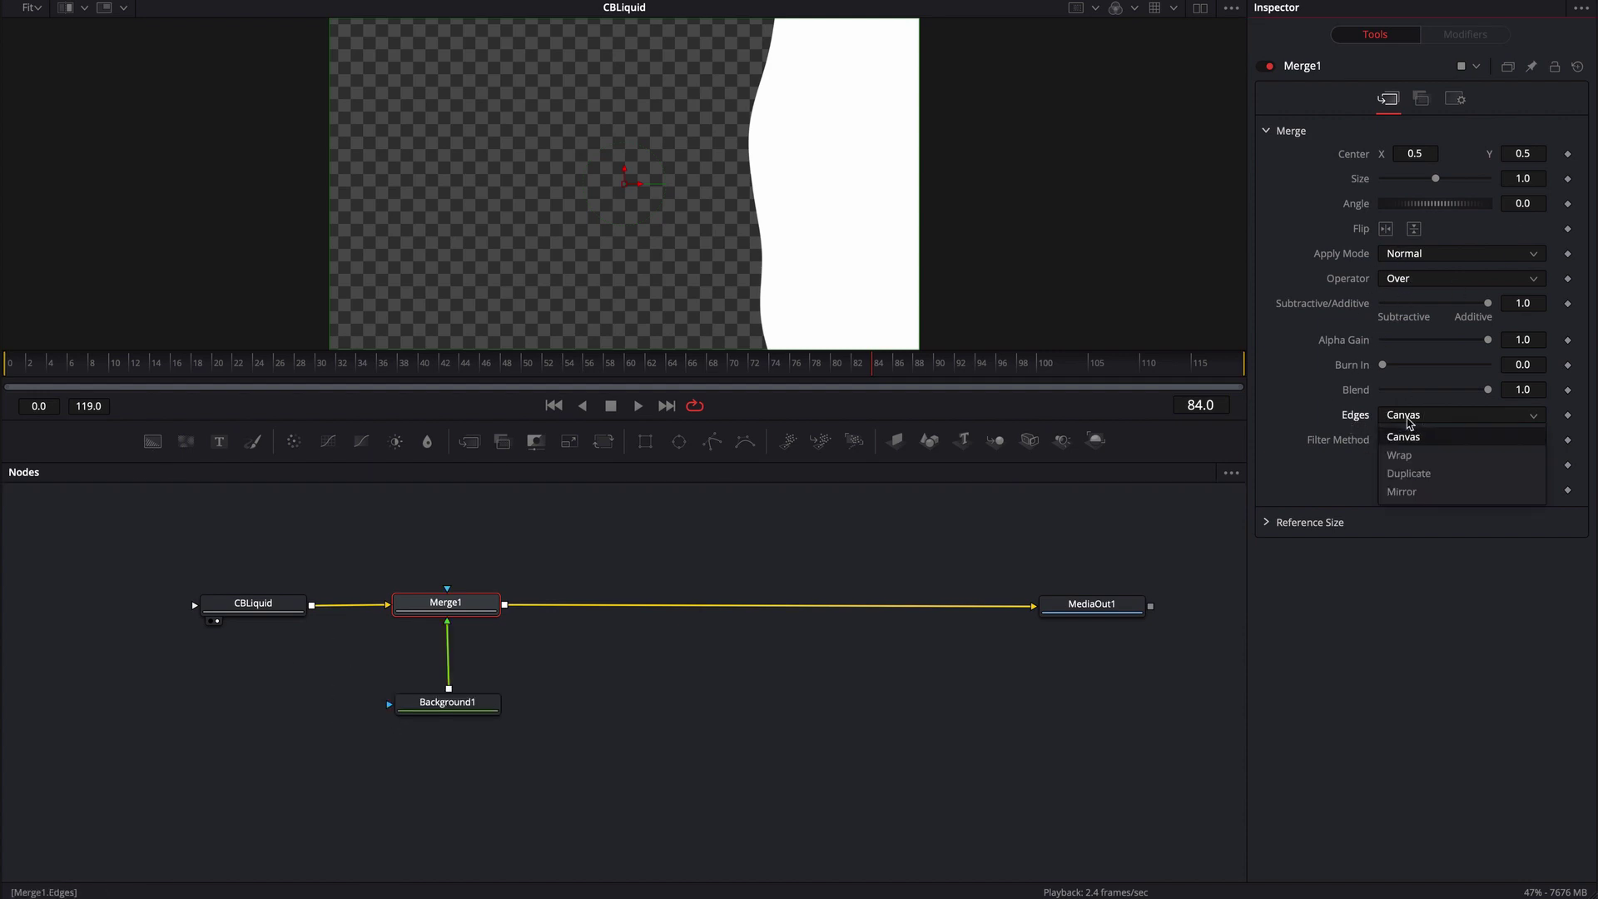
left_click(1401, 493)
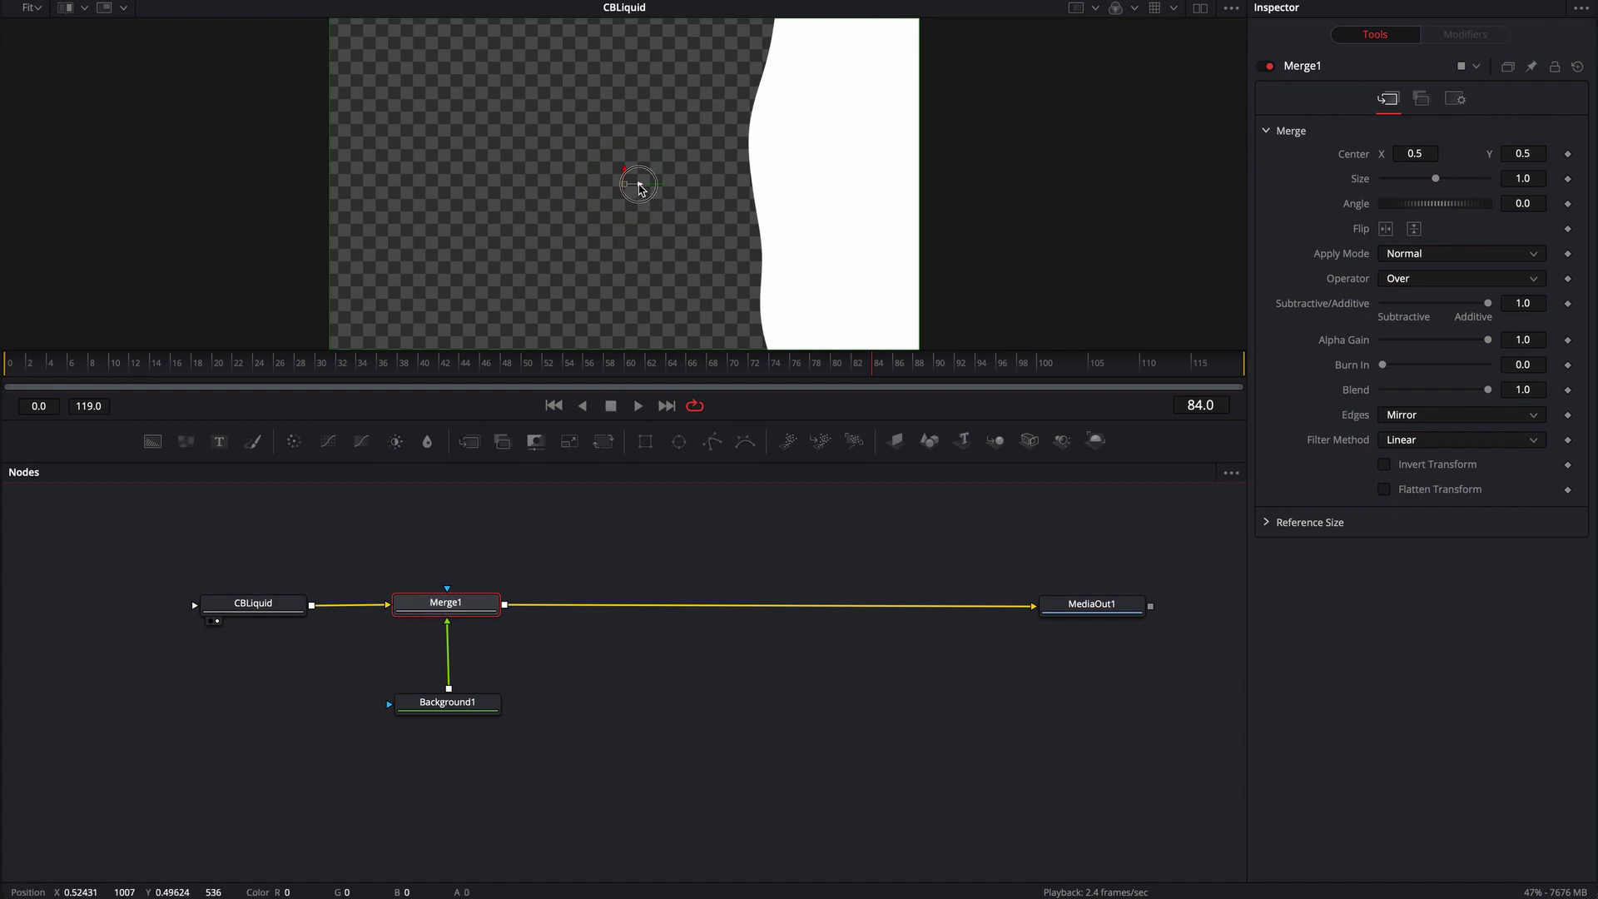
Step: Swap Merge1's inputs and slide the liquid layer left to Center X about 0.028
left_click_drag(639, 187, 466, 183)
key("1")
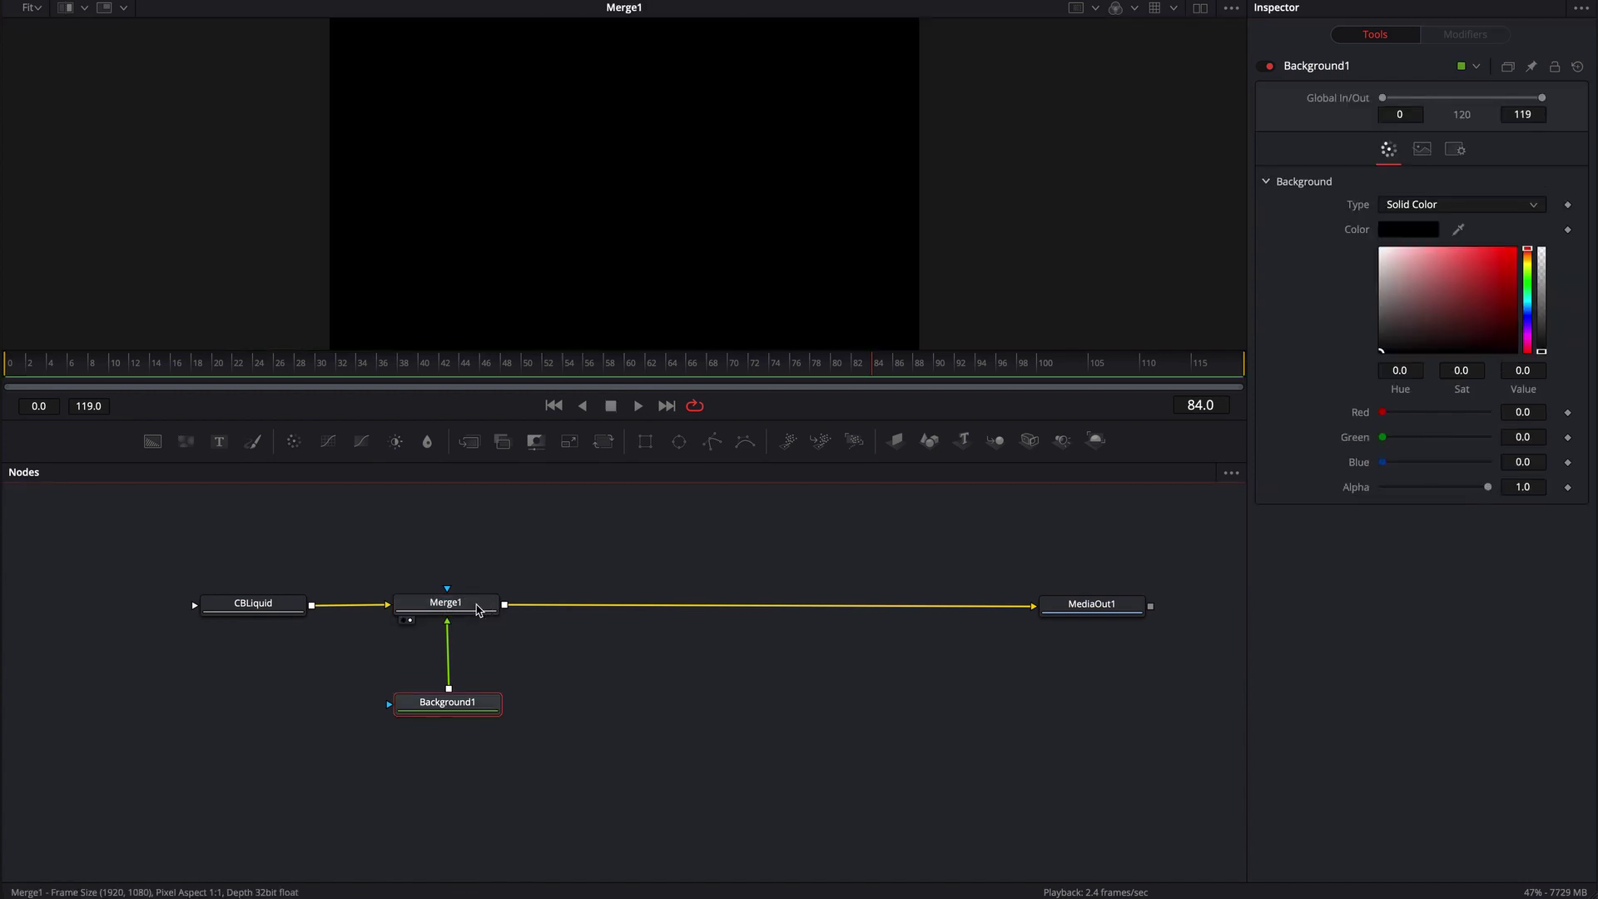
key("super+t")
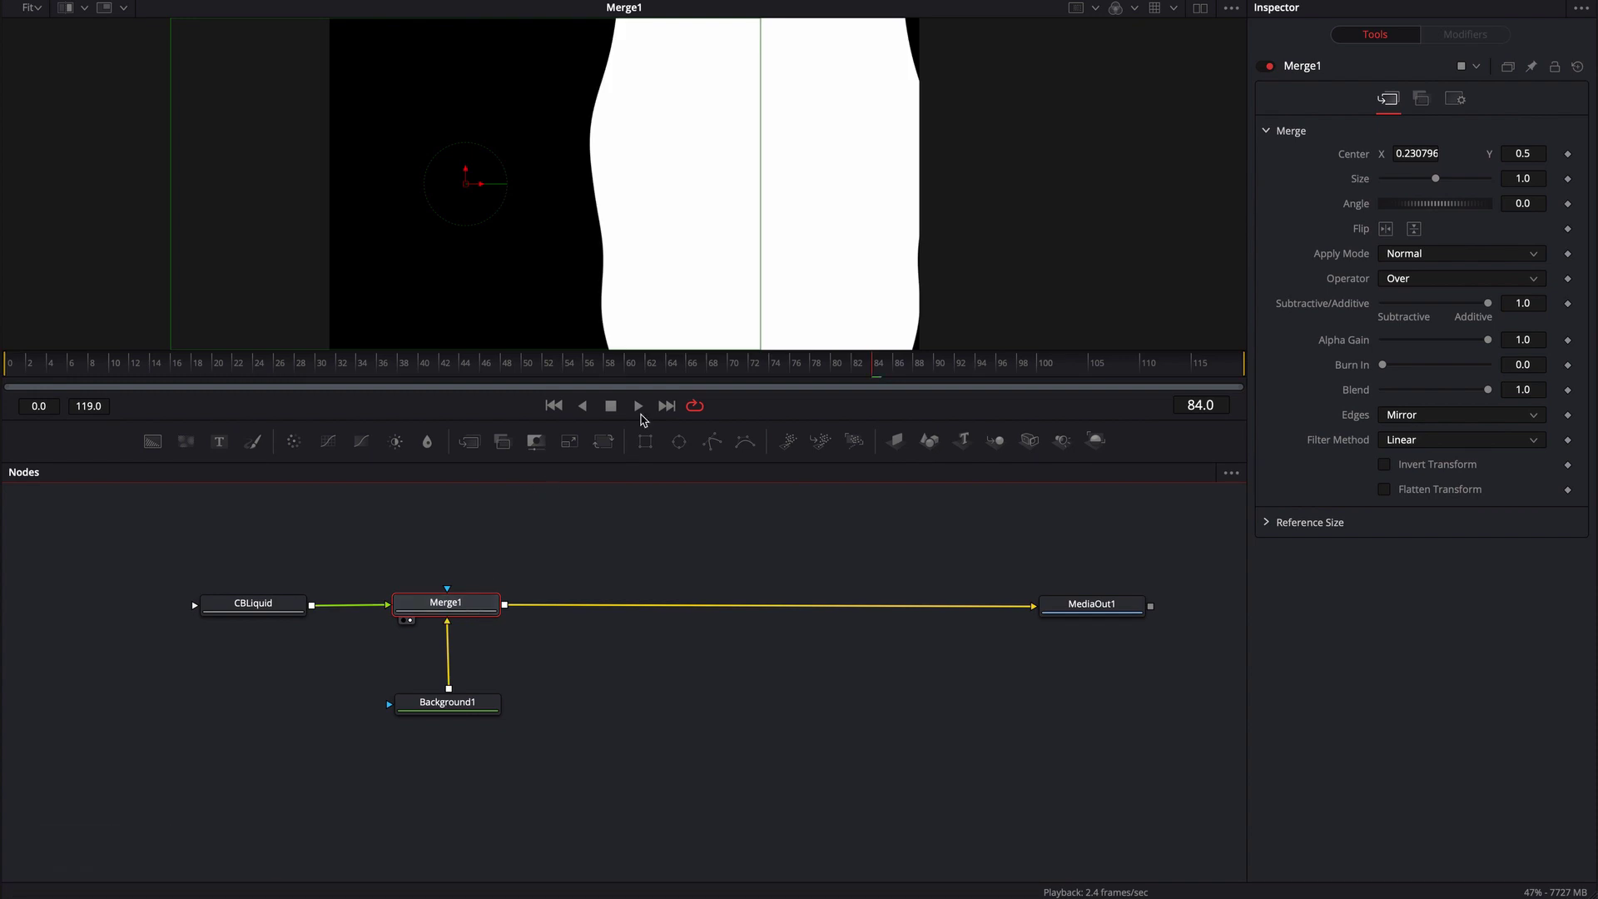
left_click_drag(482, 189, 350, 183)
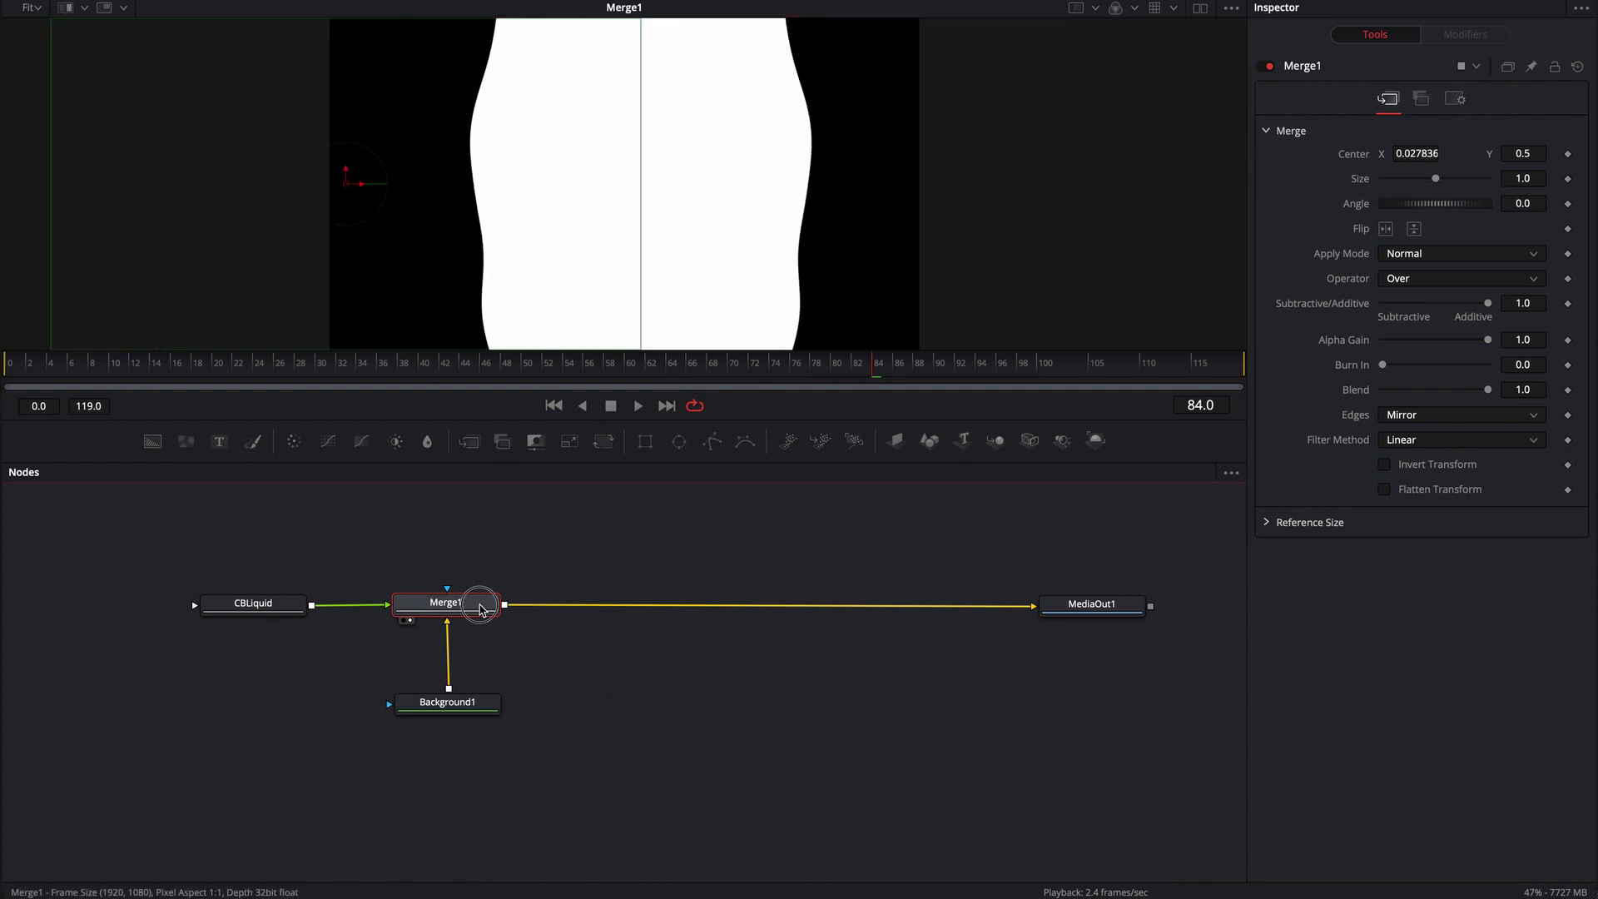
Step: Add a Transform after Merge1 rotated -41.77° and merge a new Background4 with it
key("shift+space")
key("Return")
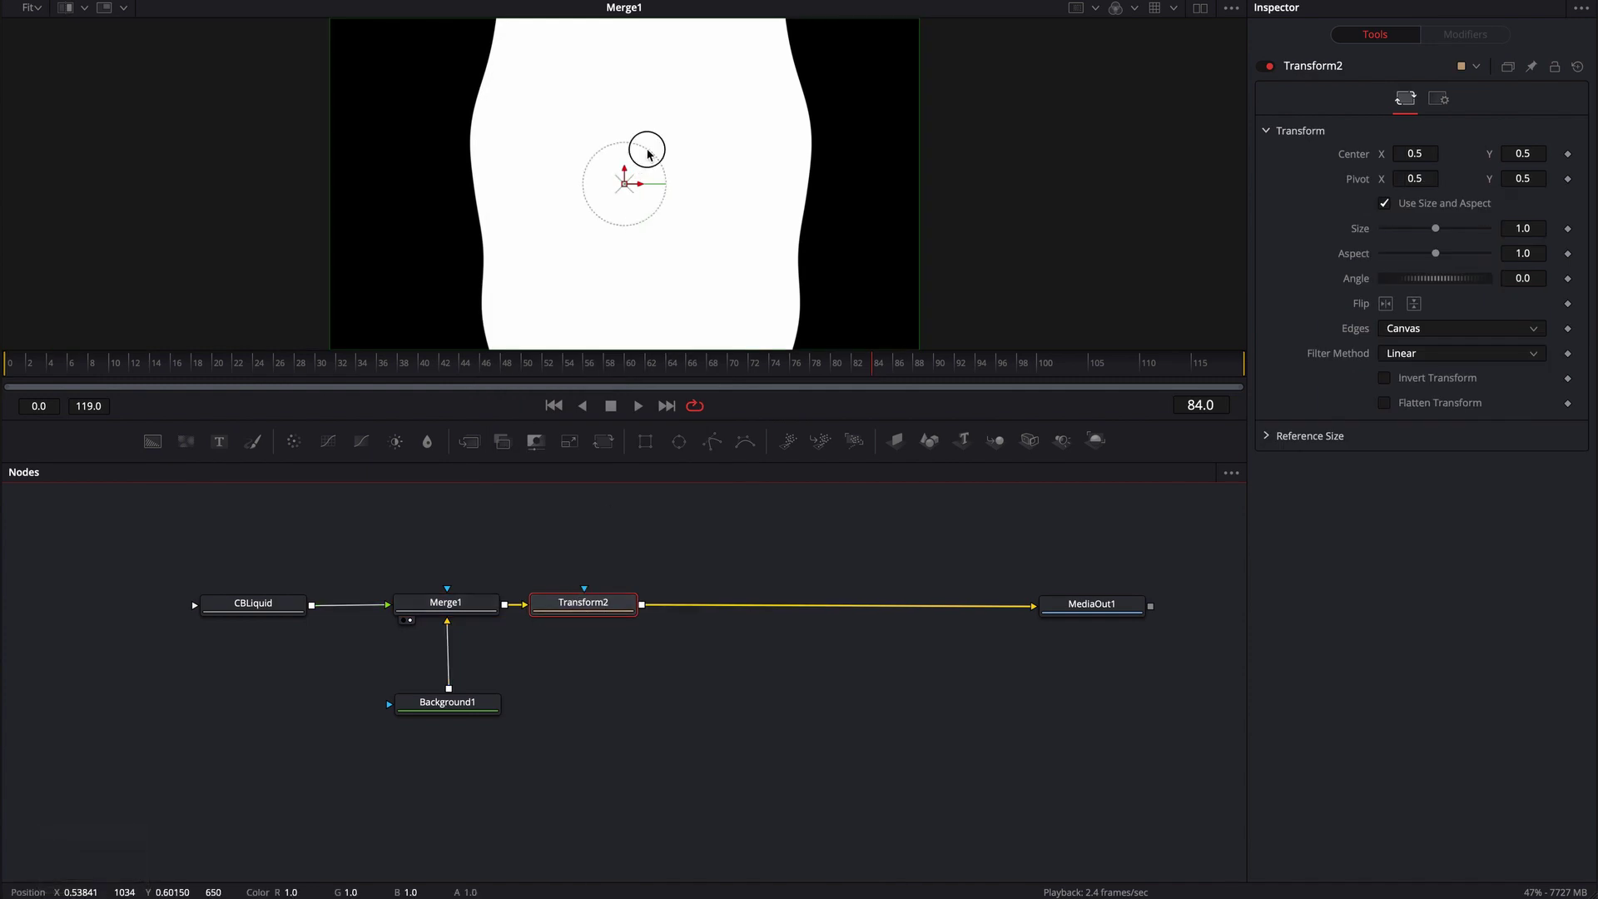
left_click_drag(648, 152, 674, 181)
left_click(660, 551)
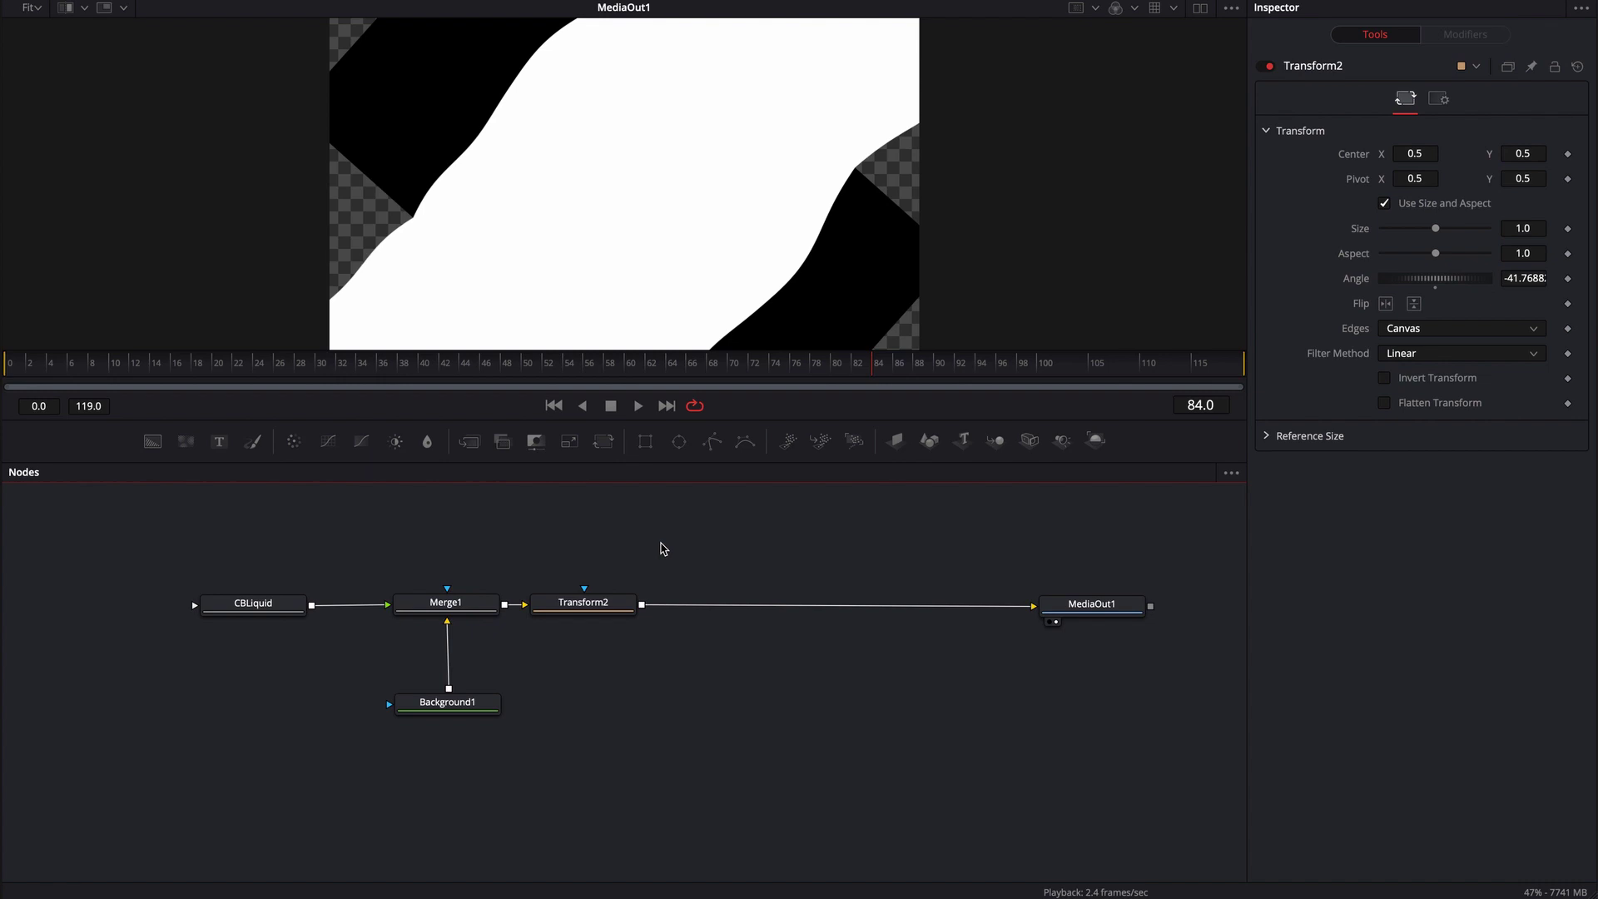
left_click_drag(153, 440, 641, 605)
key("space")
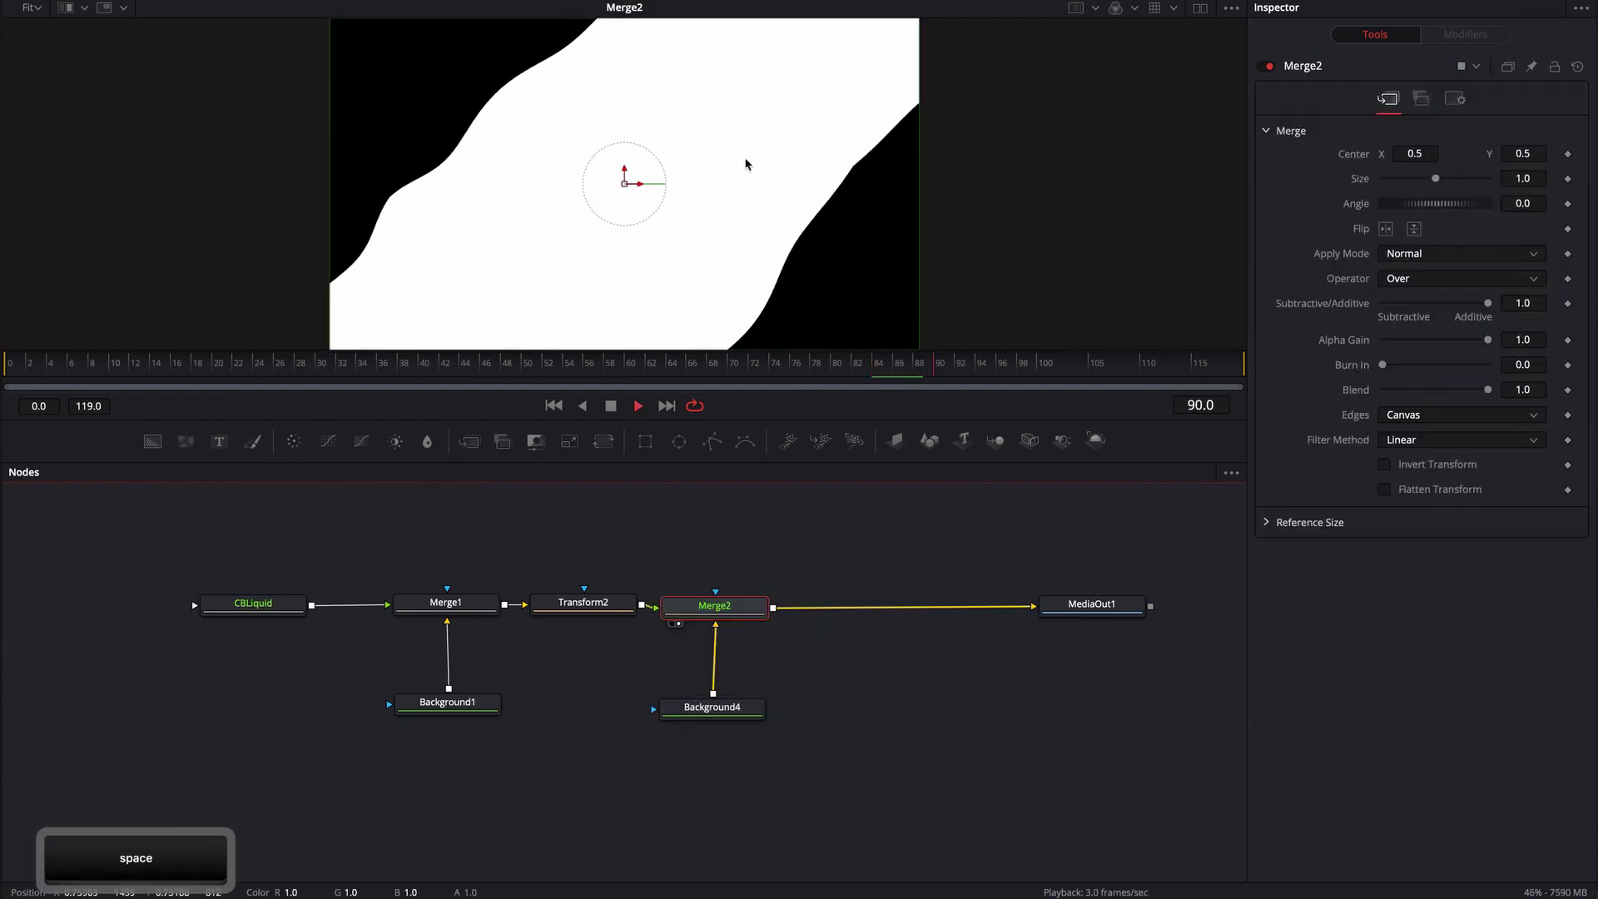
key("space")
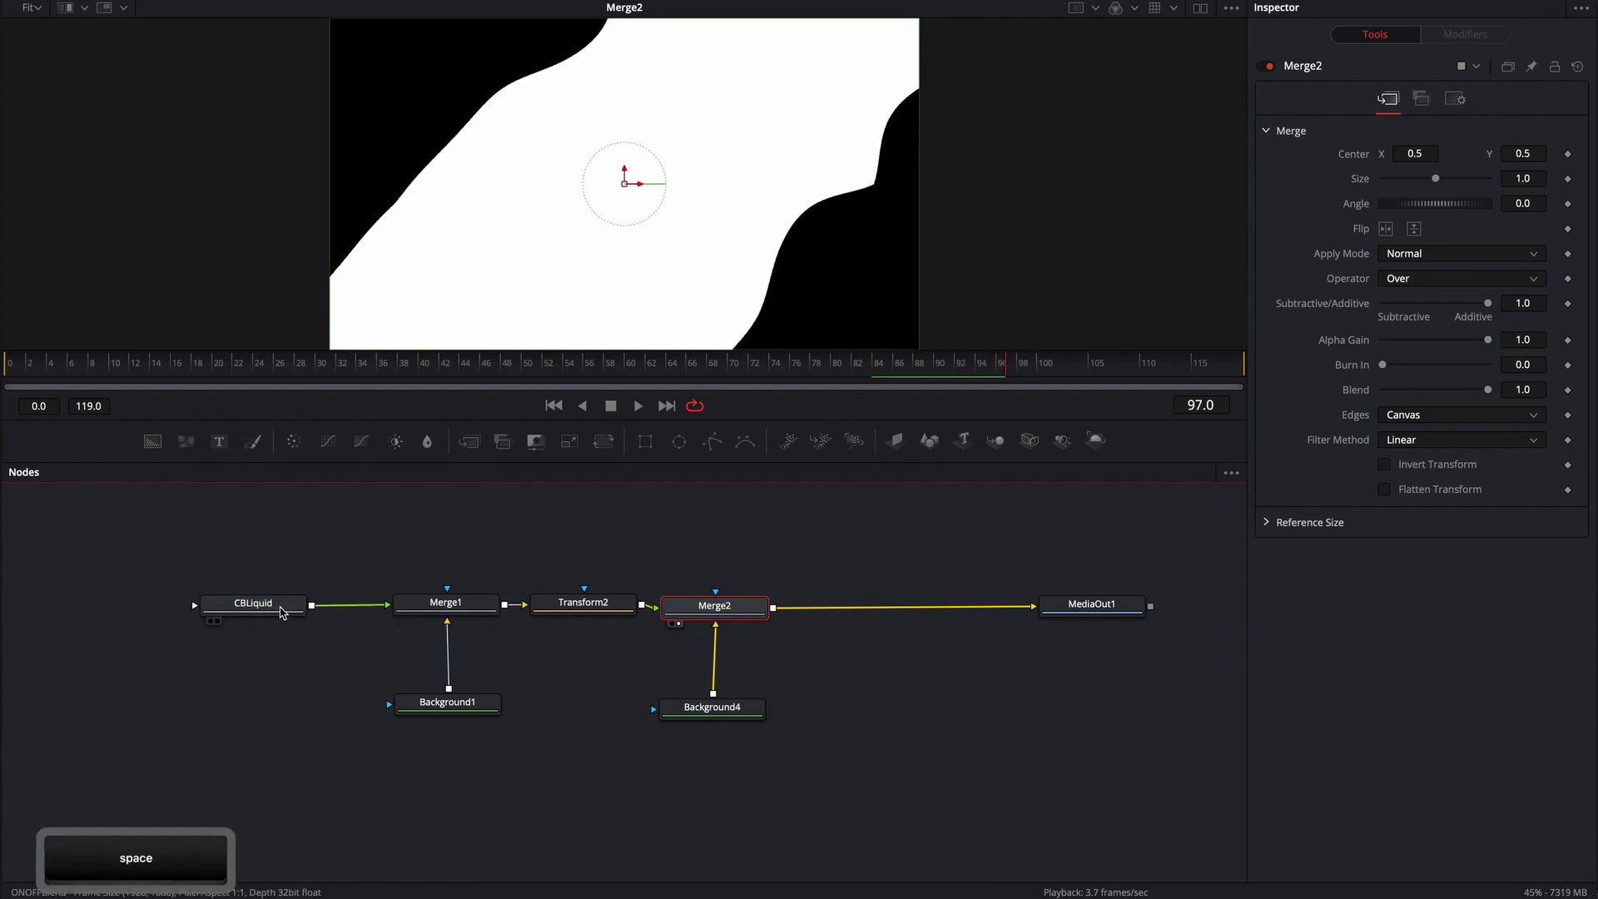
Step: Change CBLiquid's Liquid Angle to 63.9 and stop playback at frame 105
left_click(250, 604)
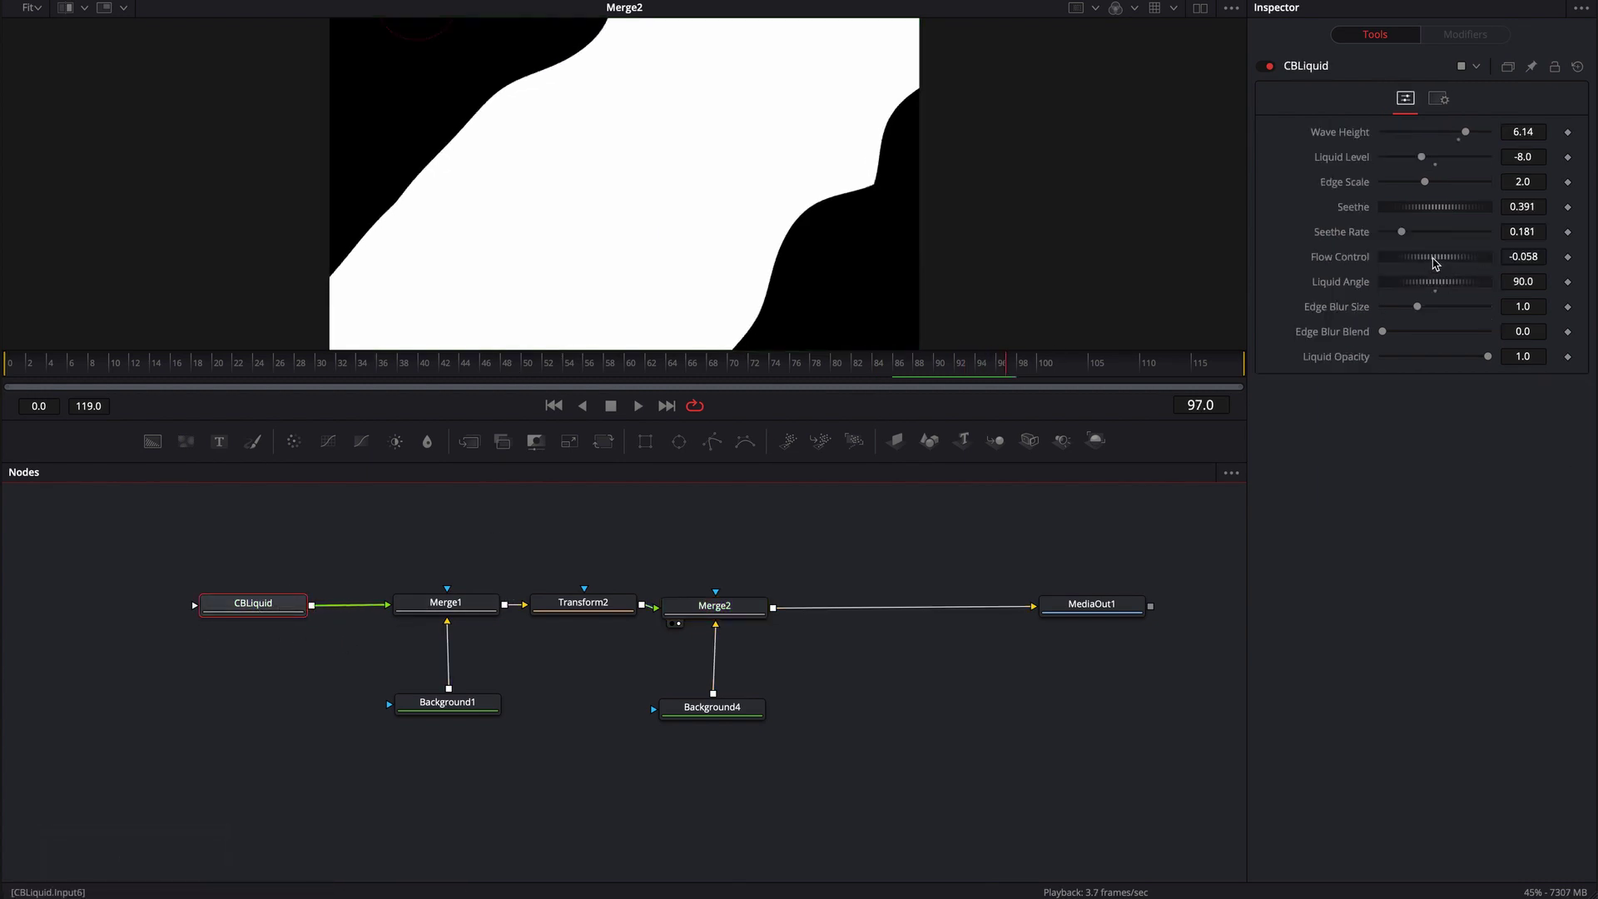
mouse_move(1437, 287)
left_mouse_down()
mouse_move(1458, 289)
mouse_move(1410, 284)
left_mouse_up()
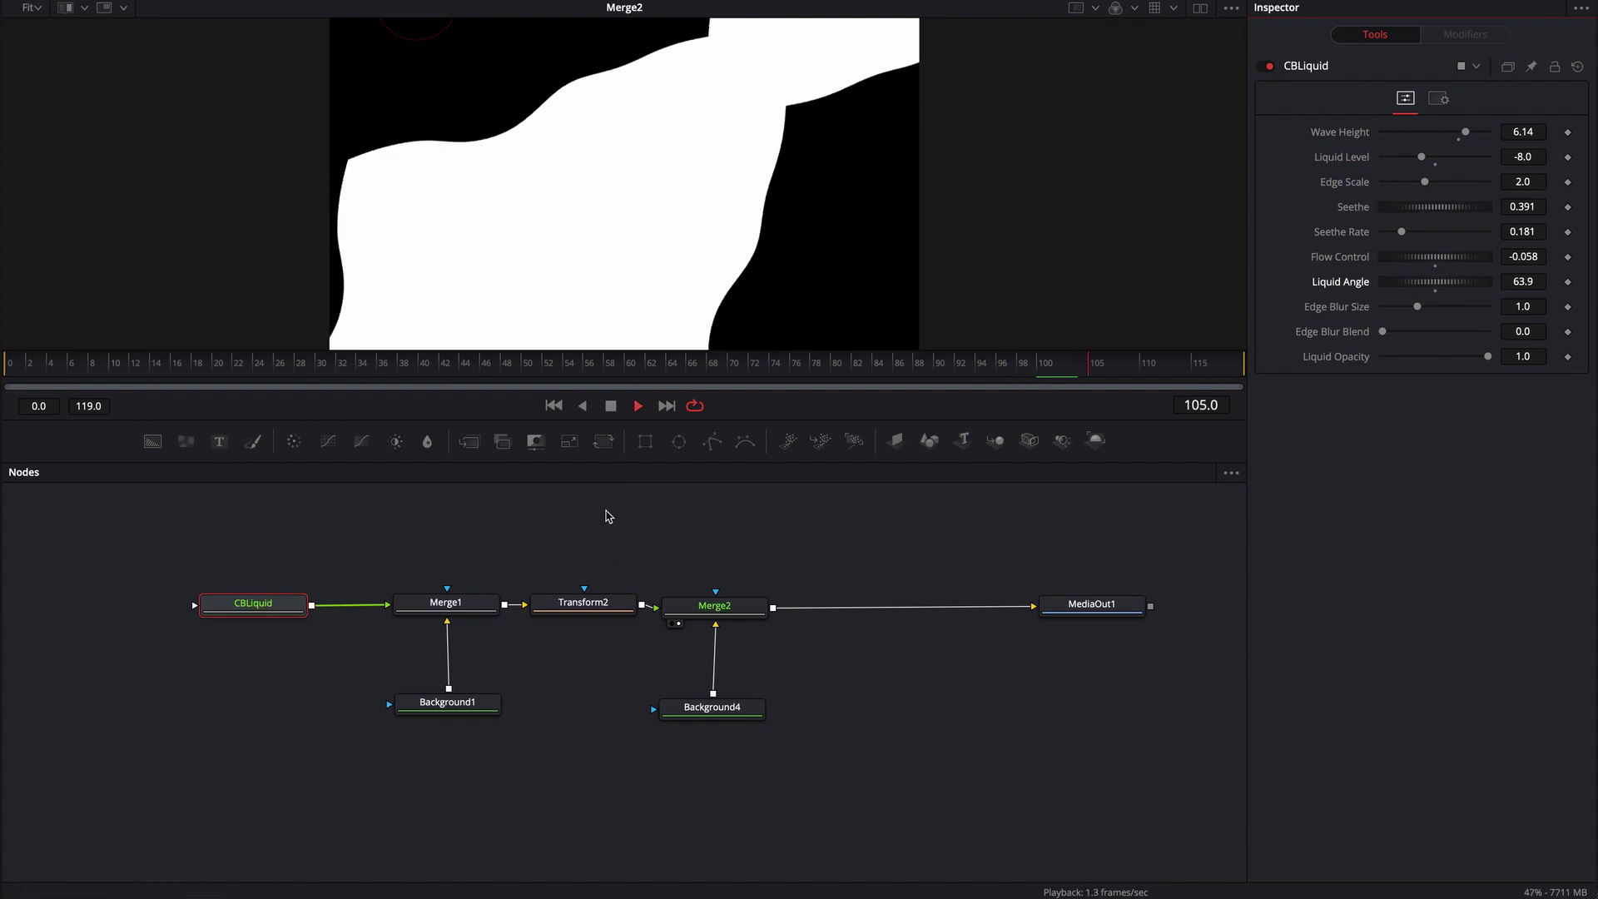
key("space")
left_click_drag(663, 542, 619, 574)
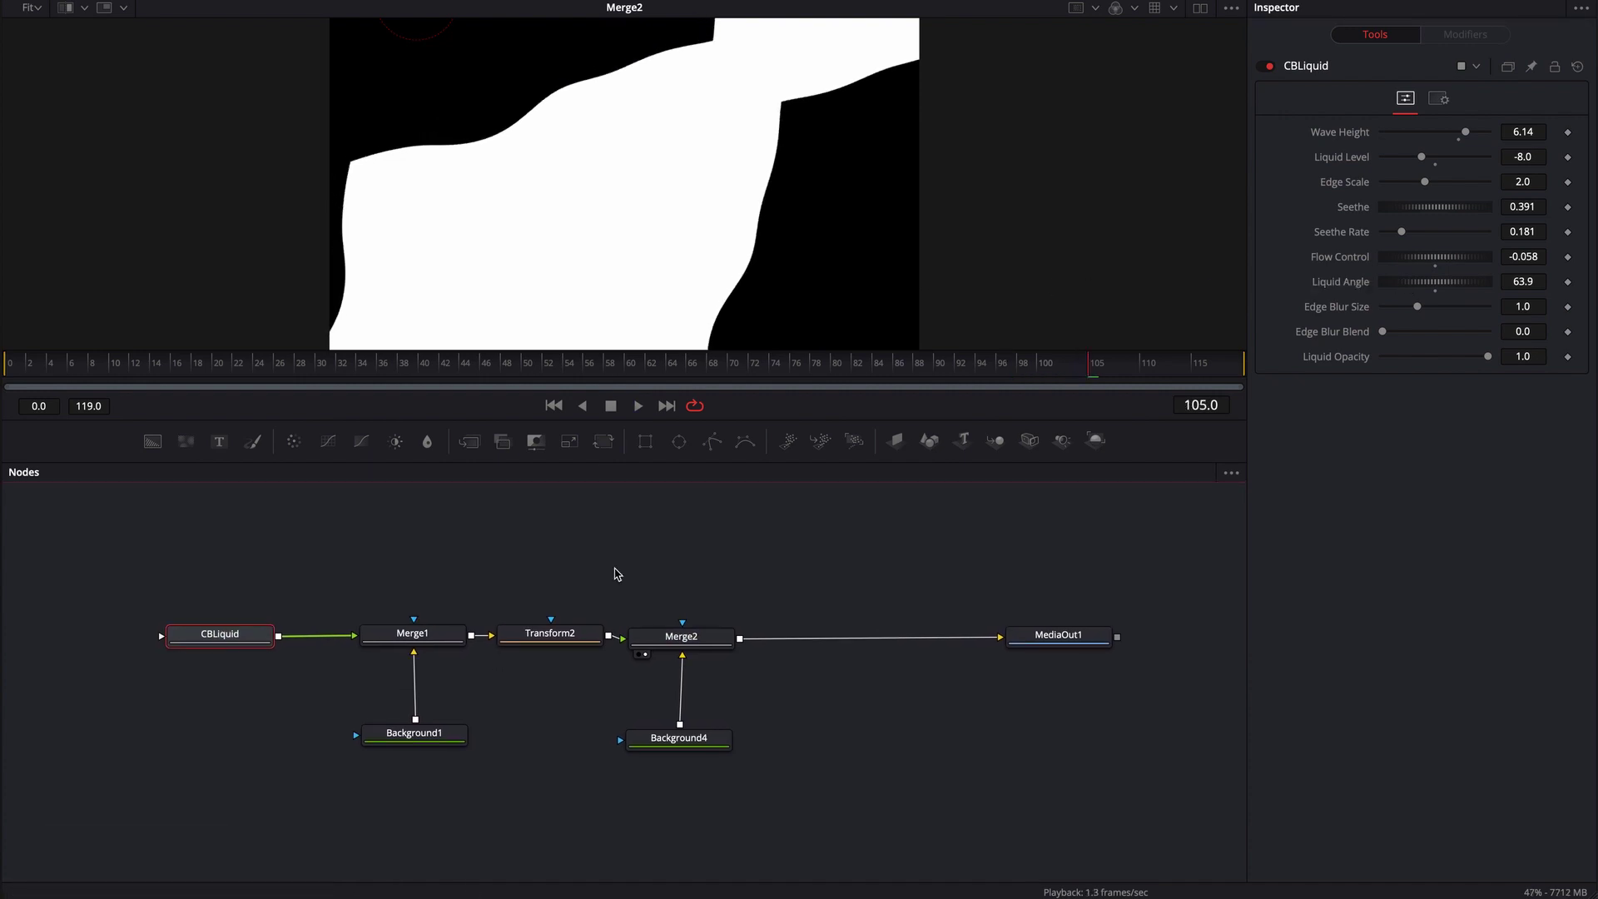
Step: Add Background5 through Merge3, swap its inputs, and set the Apply Mode to Overlay
scroll(649, 592, "right", 4)
left_click_drag(856, 635, 932, 634)
left_click(783, 591)
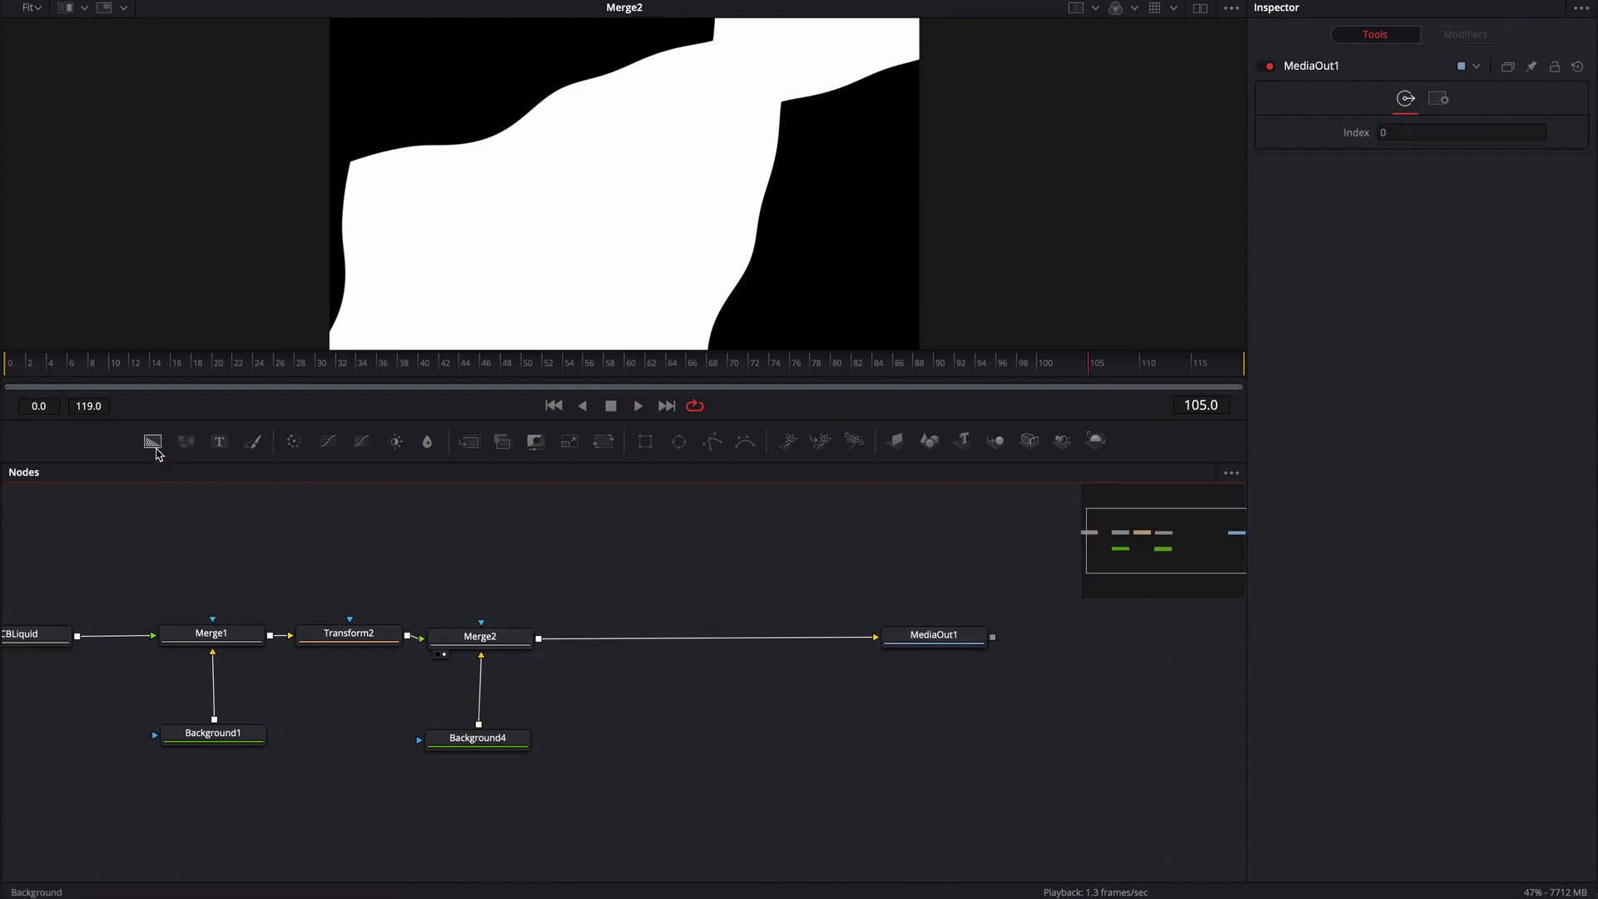
left_click_drag(152, 440, 666, 641)
key("super+t")
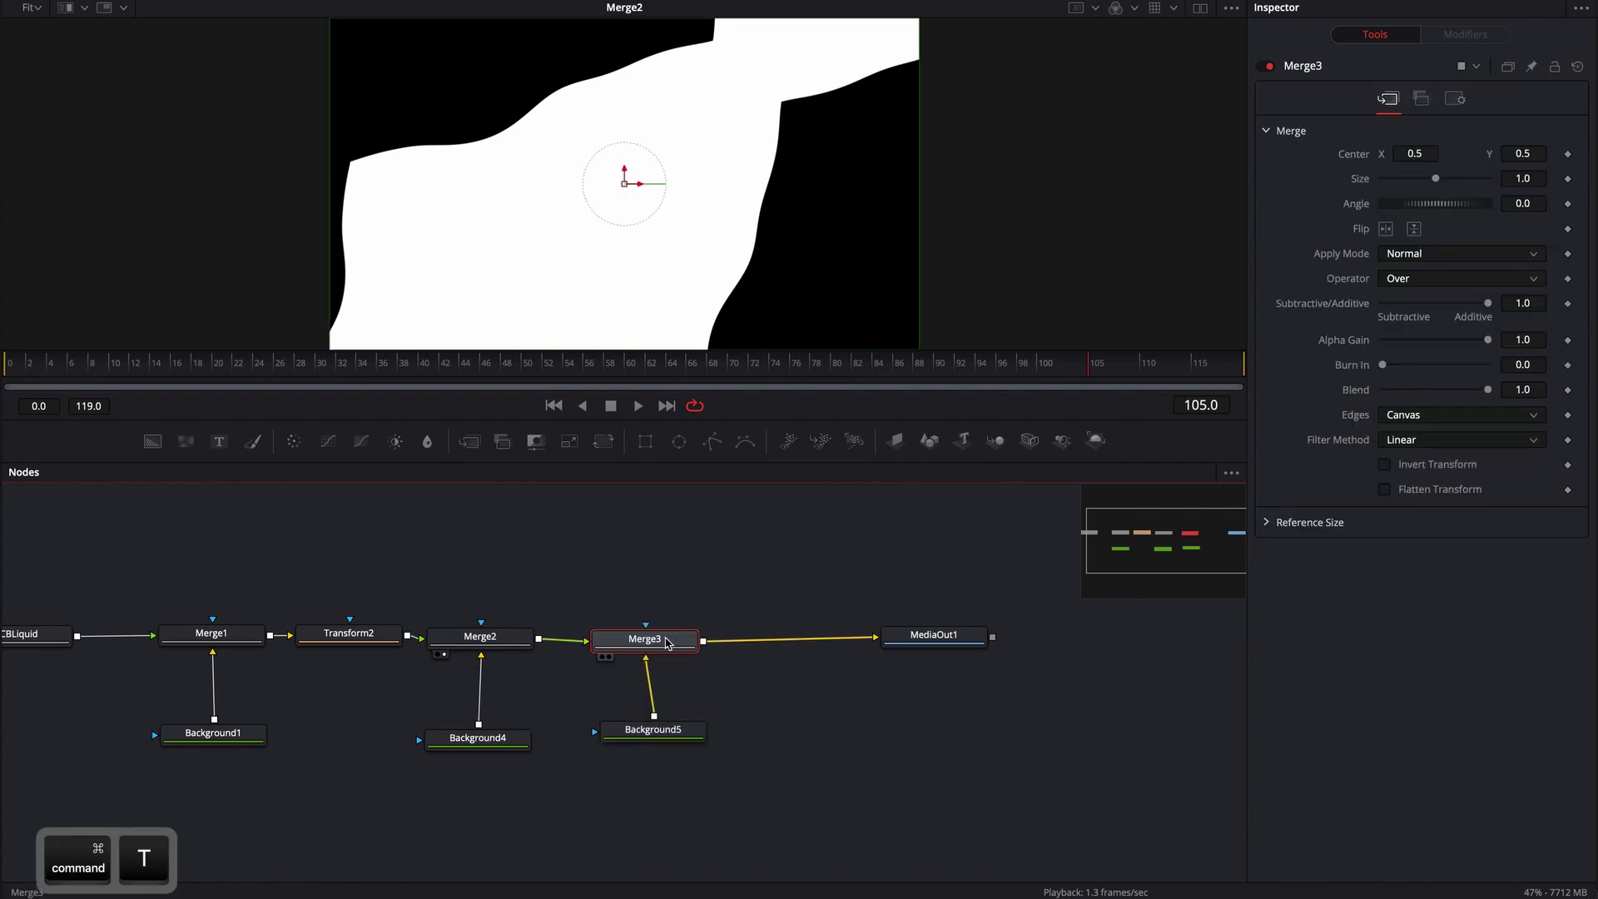
left_click(658, 737)
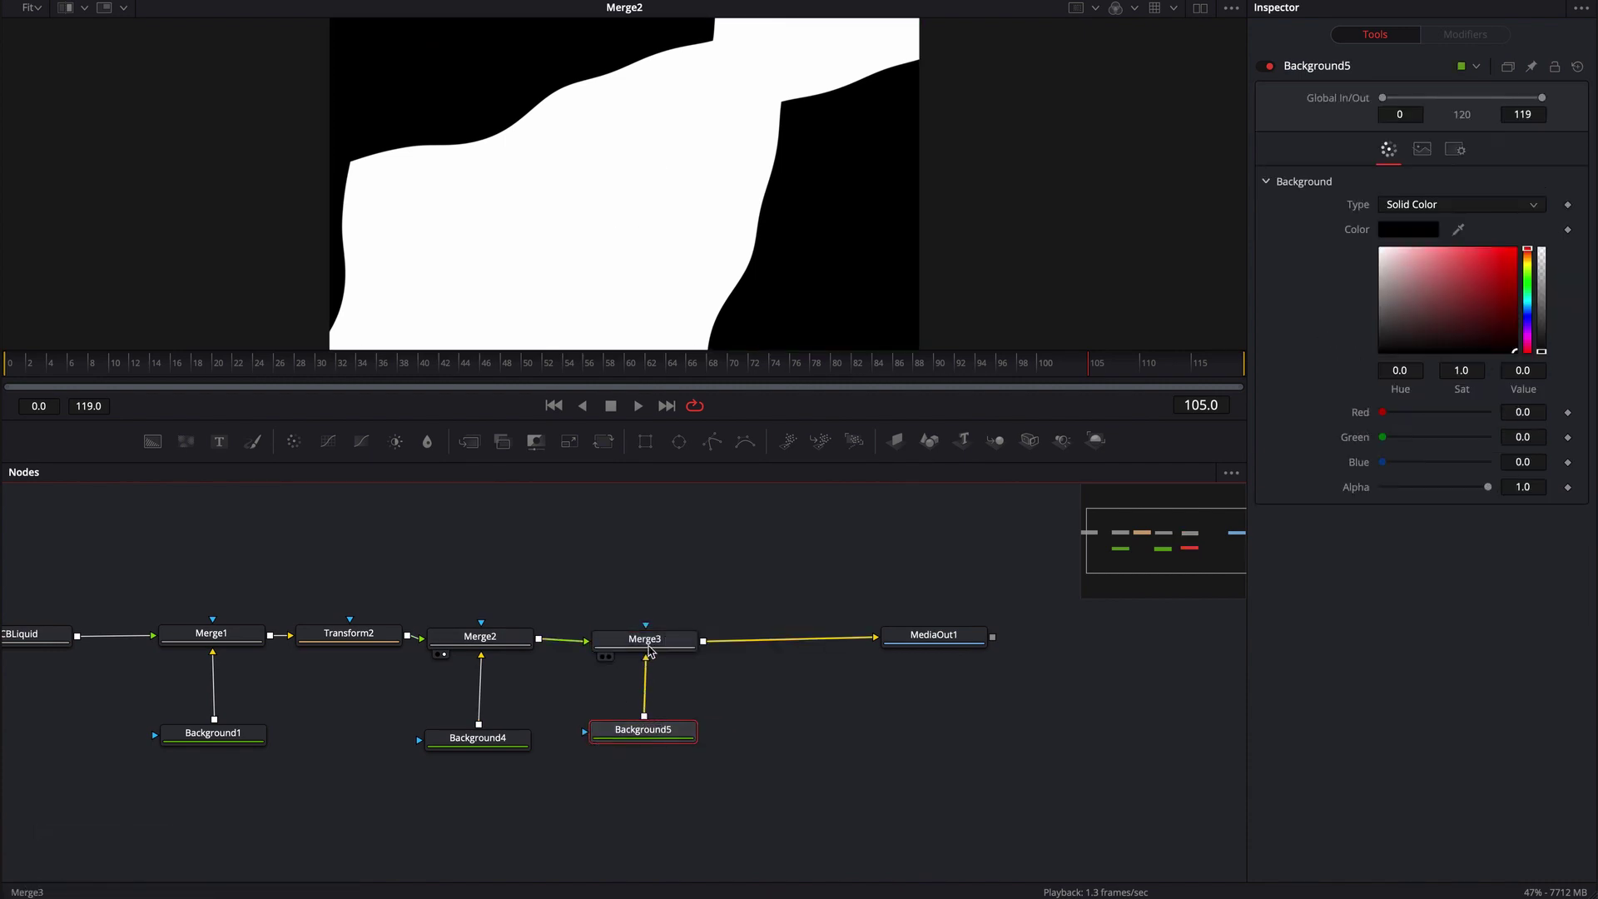
left_click_drag(645, 639, 748, 267)
left_click(663, 738)
left_click(644, 638)
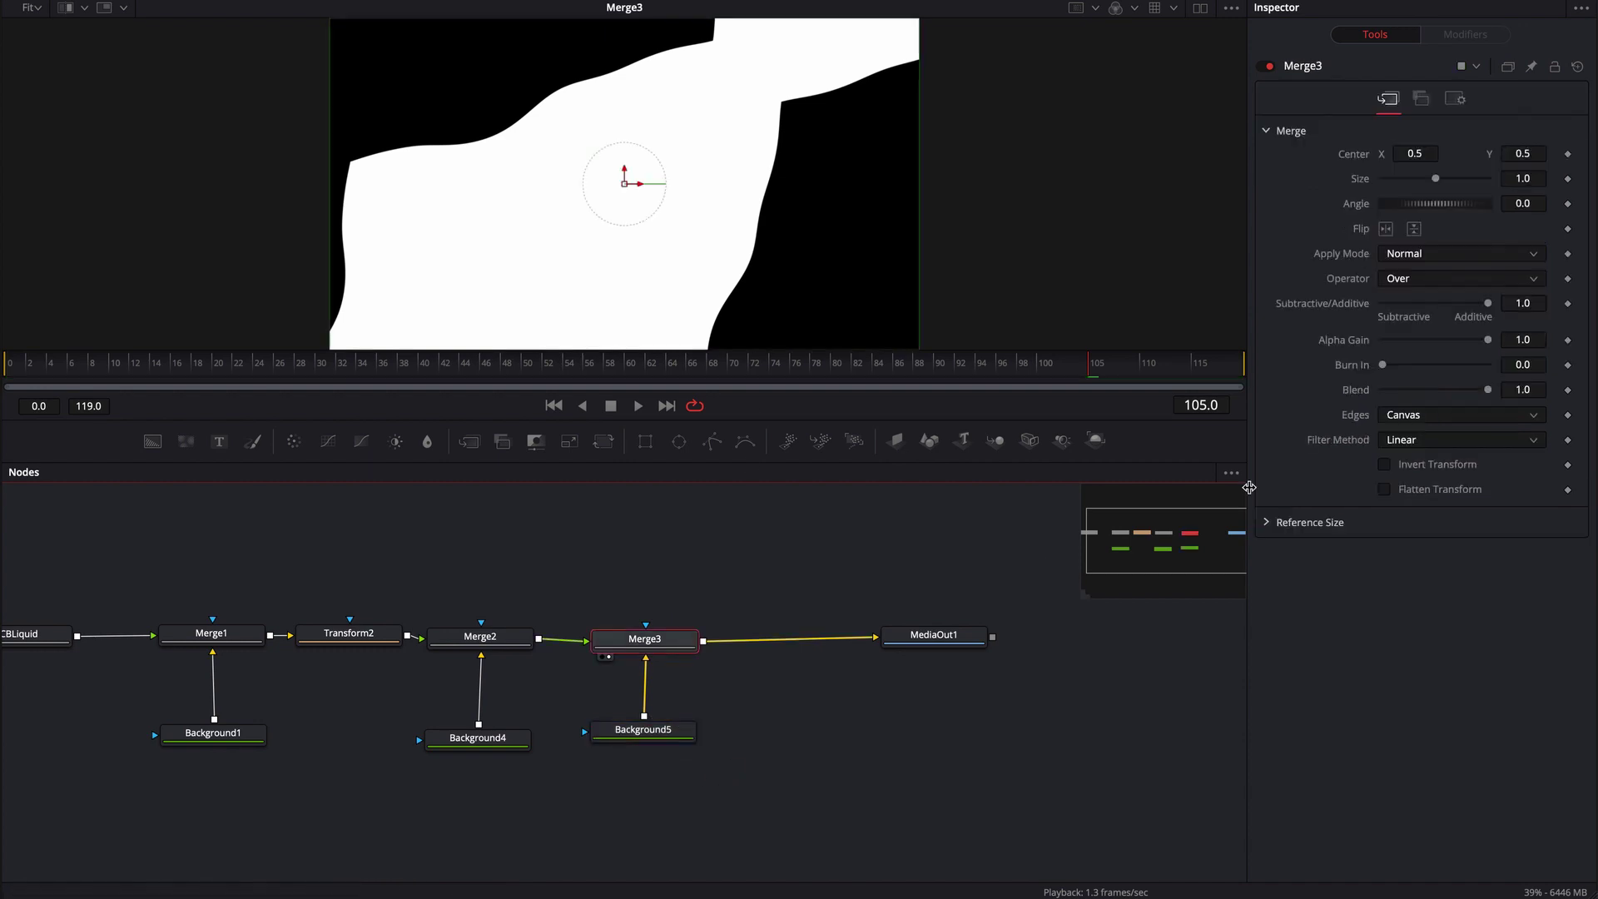
left_click(1456, 253)
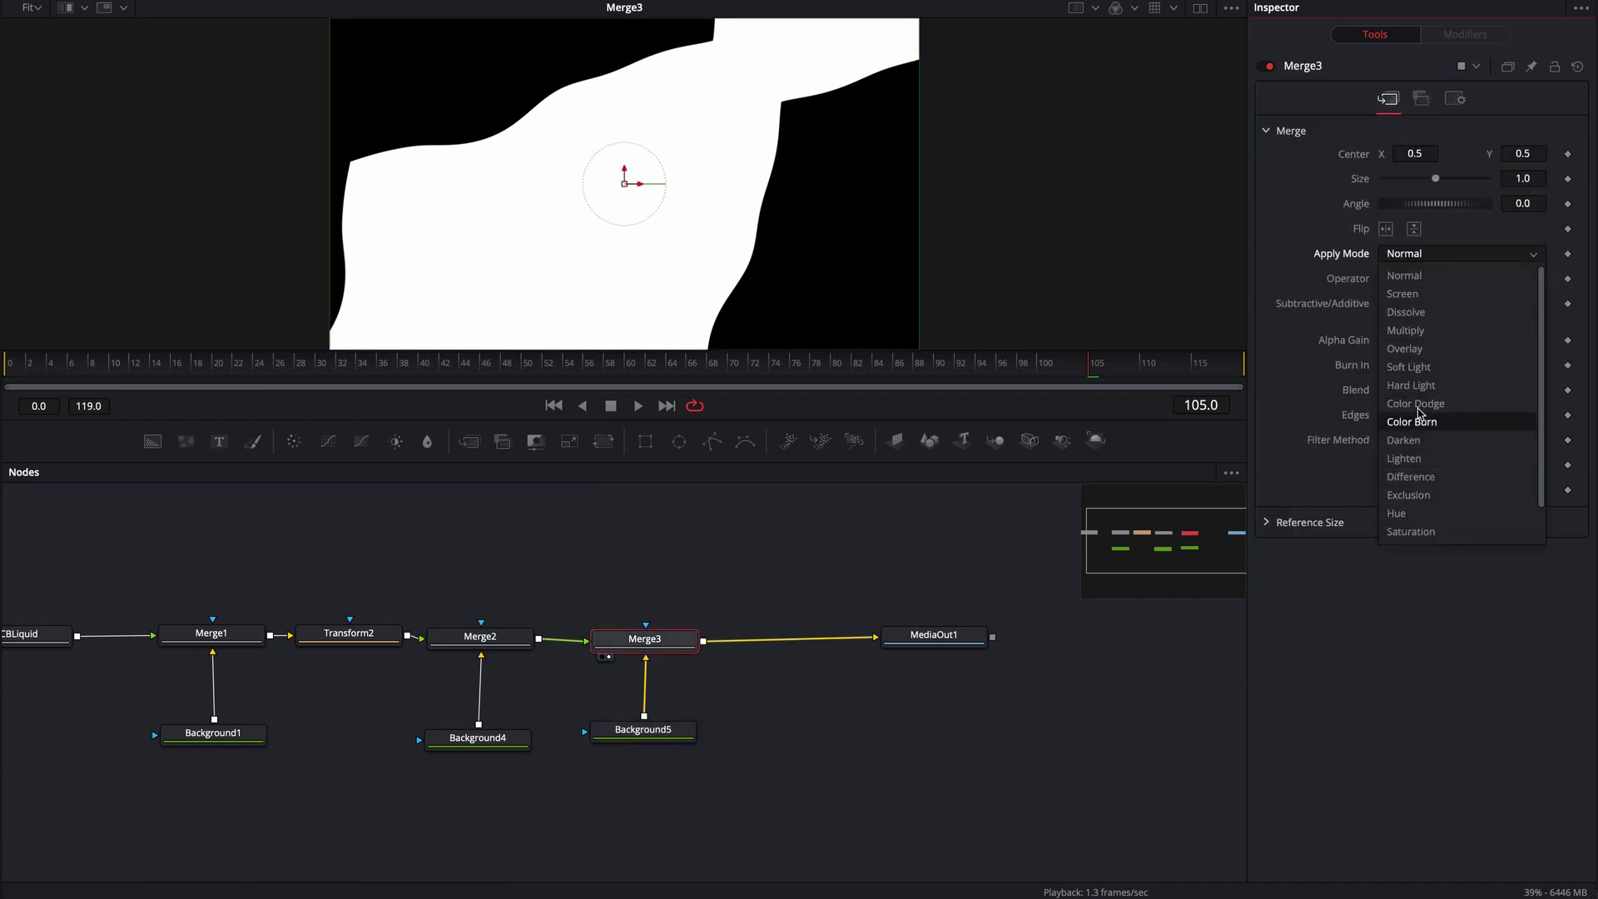
left_click(1407, 348)
Step: Make Background5 a light-blue to dark-blue gradient and play the blue composite
left_click(654, 733)
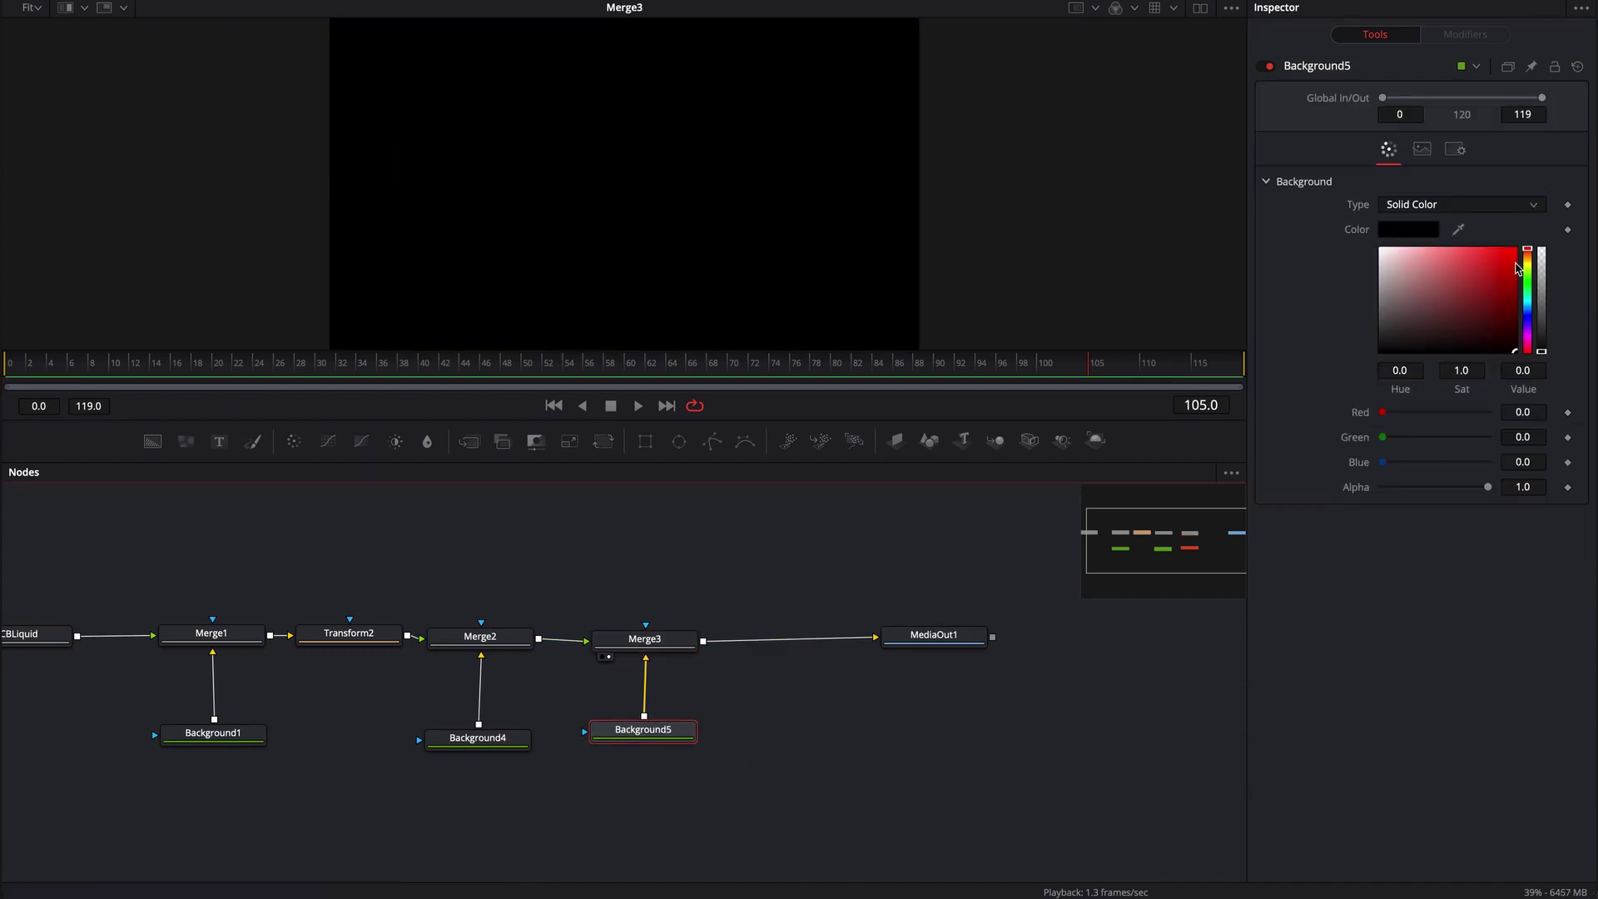
left_click(1502, 208)
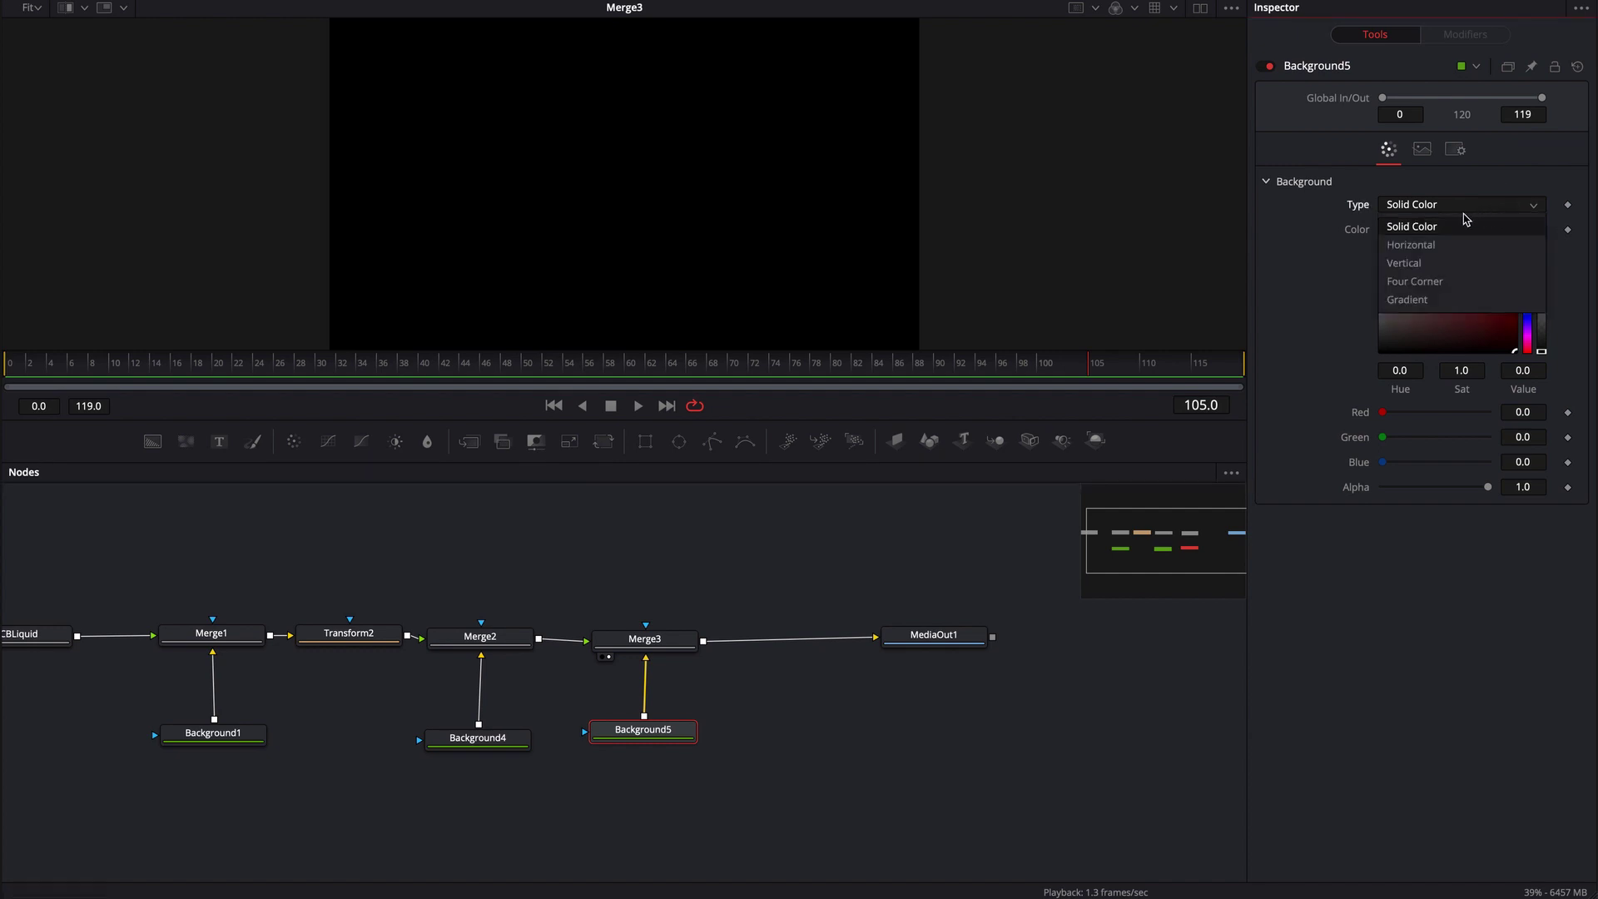
left_click(1417, 300)
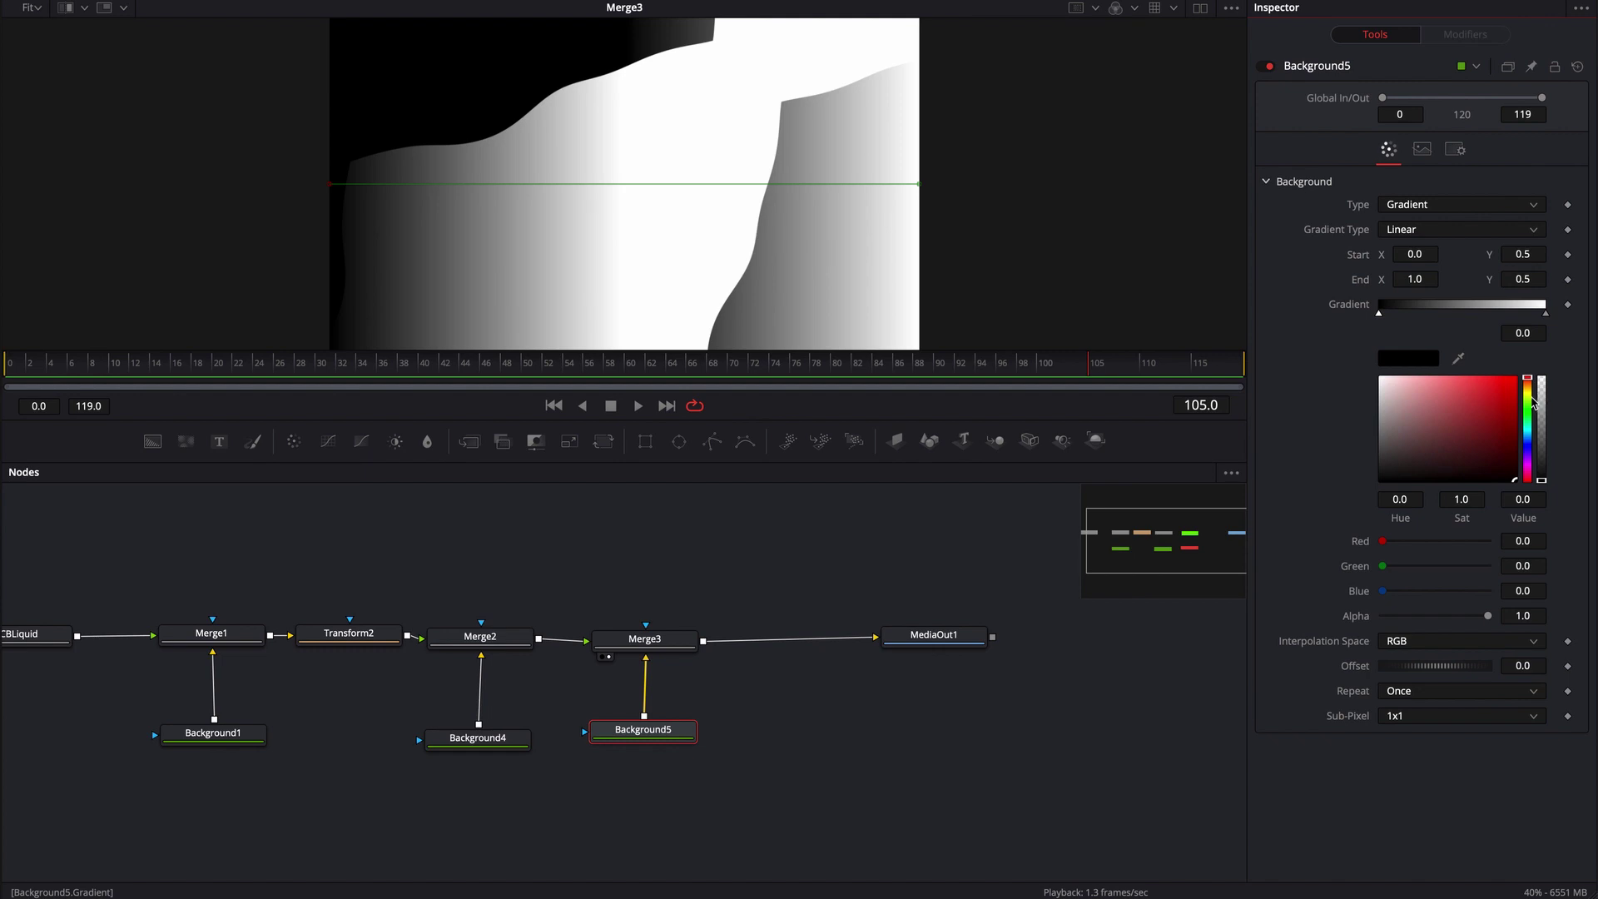
mouse_move(1533, 405)
left_mouse_down()
mouse_move(1528, 453)
mouse_move(1528, 435)
left_mouse_up()
left_click(1508, 381)
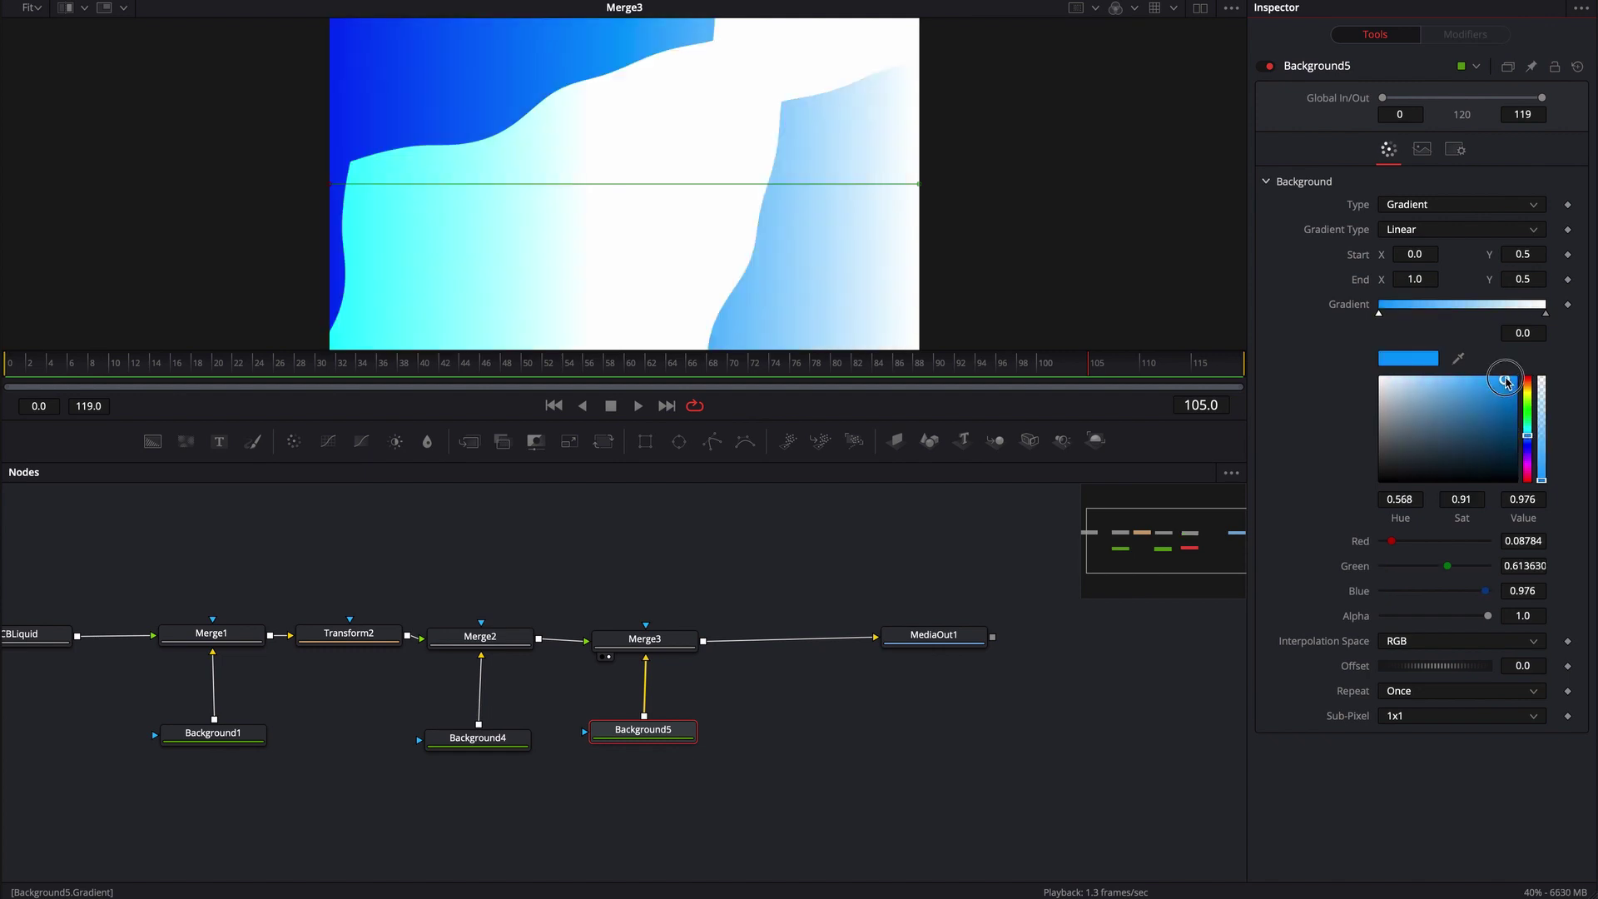
left_click_drag(1508, 381, 1555, 372)
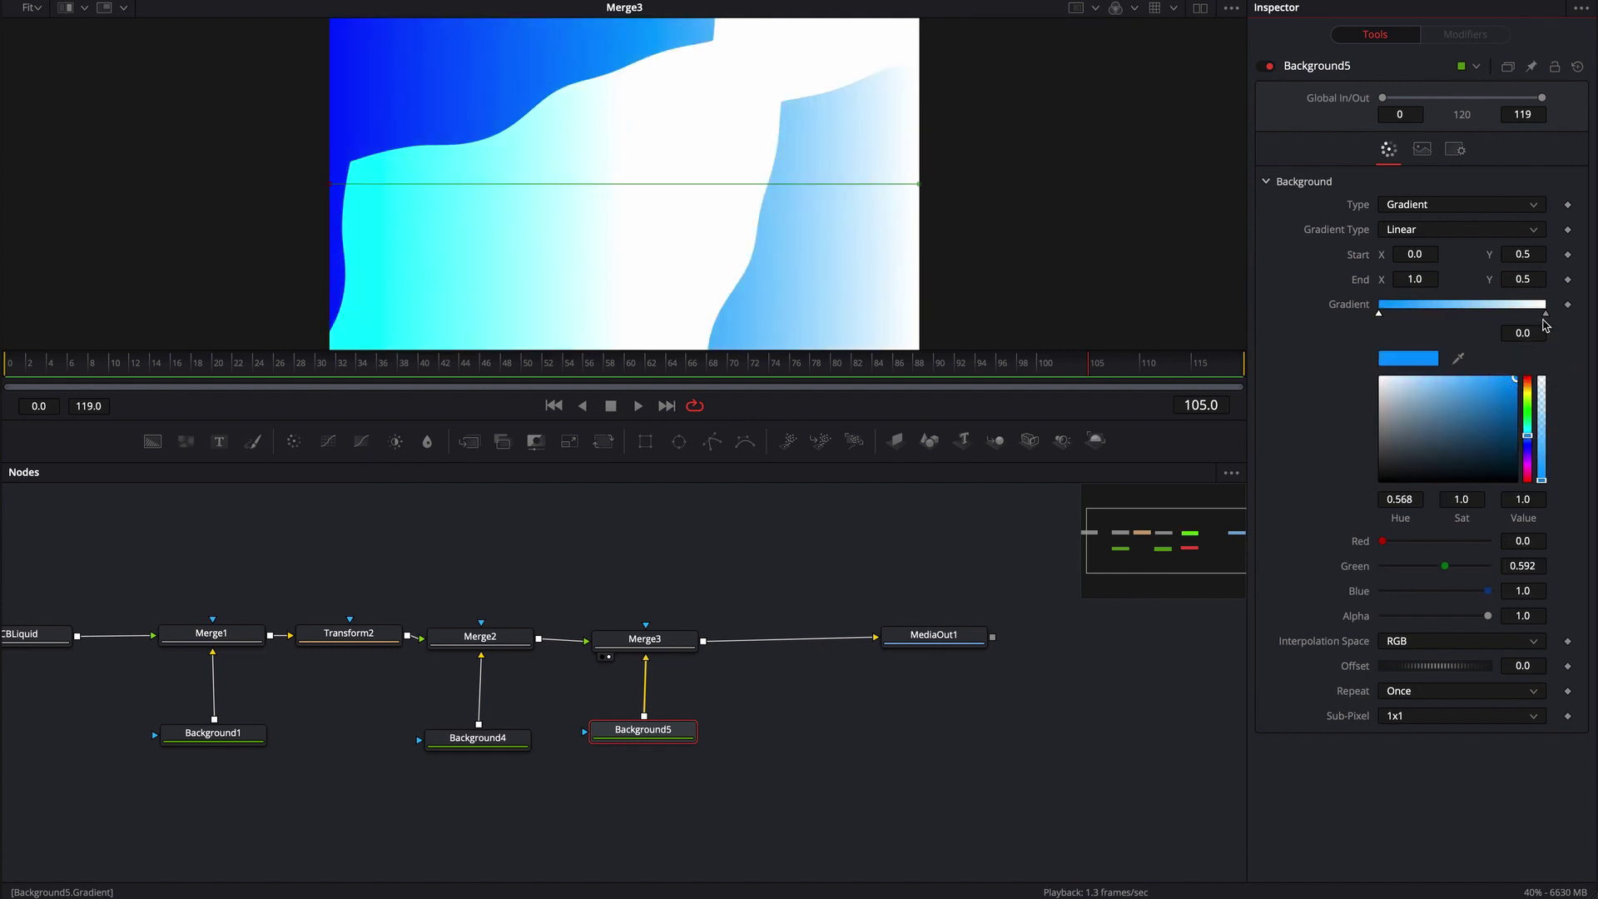
left_click(1546, 314)
left_click(1527, 442)
left_click_drag(1512, 430, 1552, 406)
left_click(383, 533)
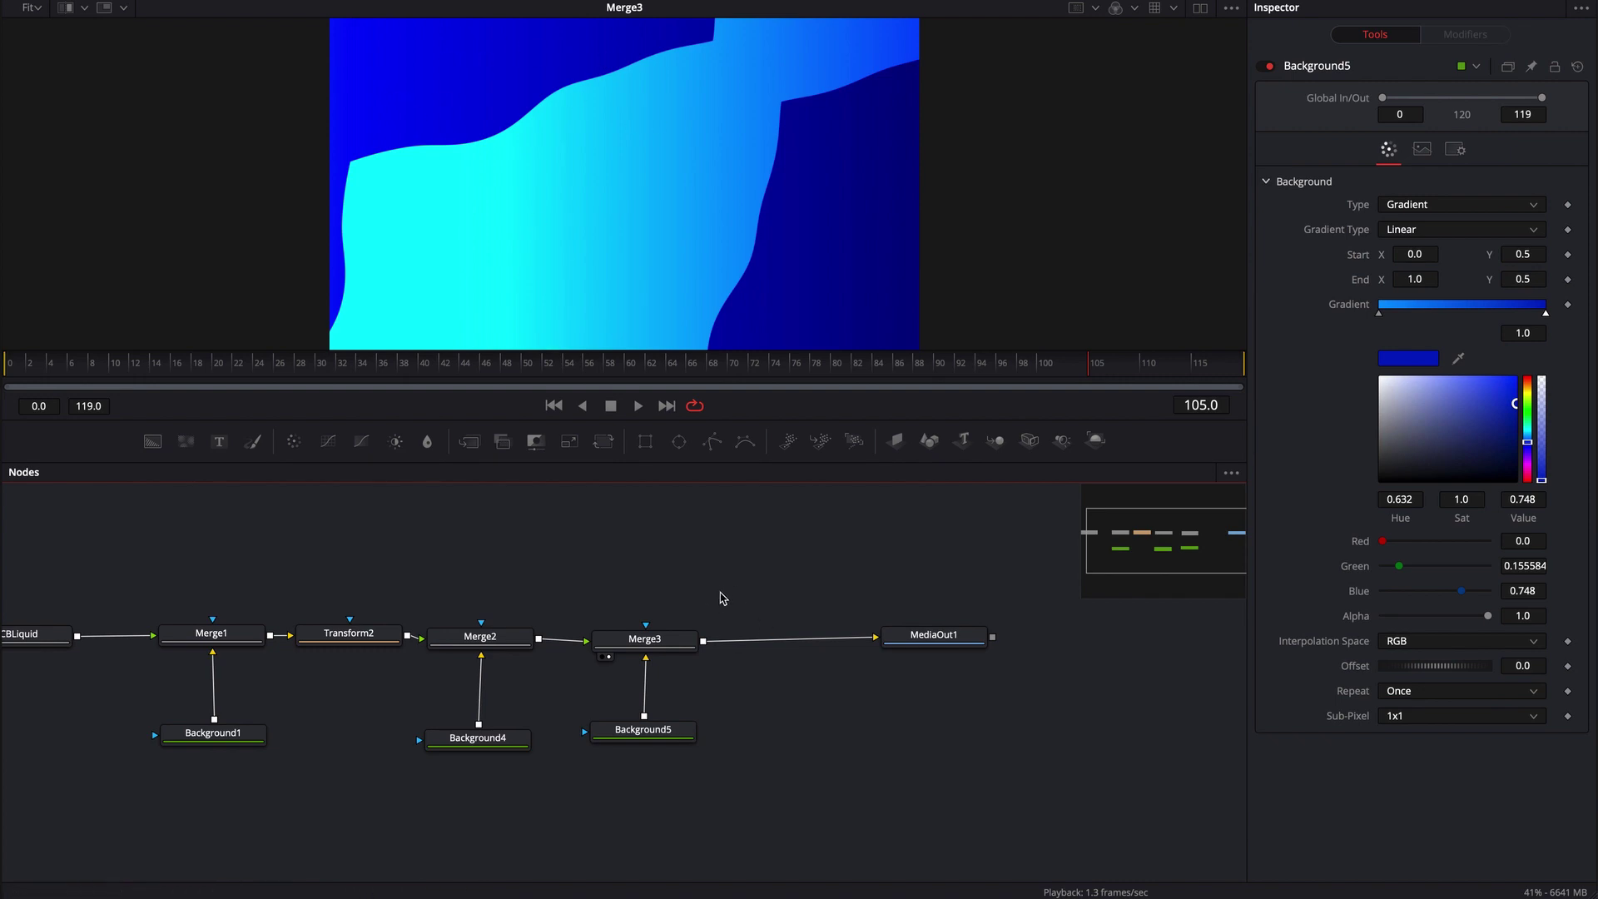
key("space")
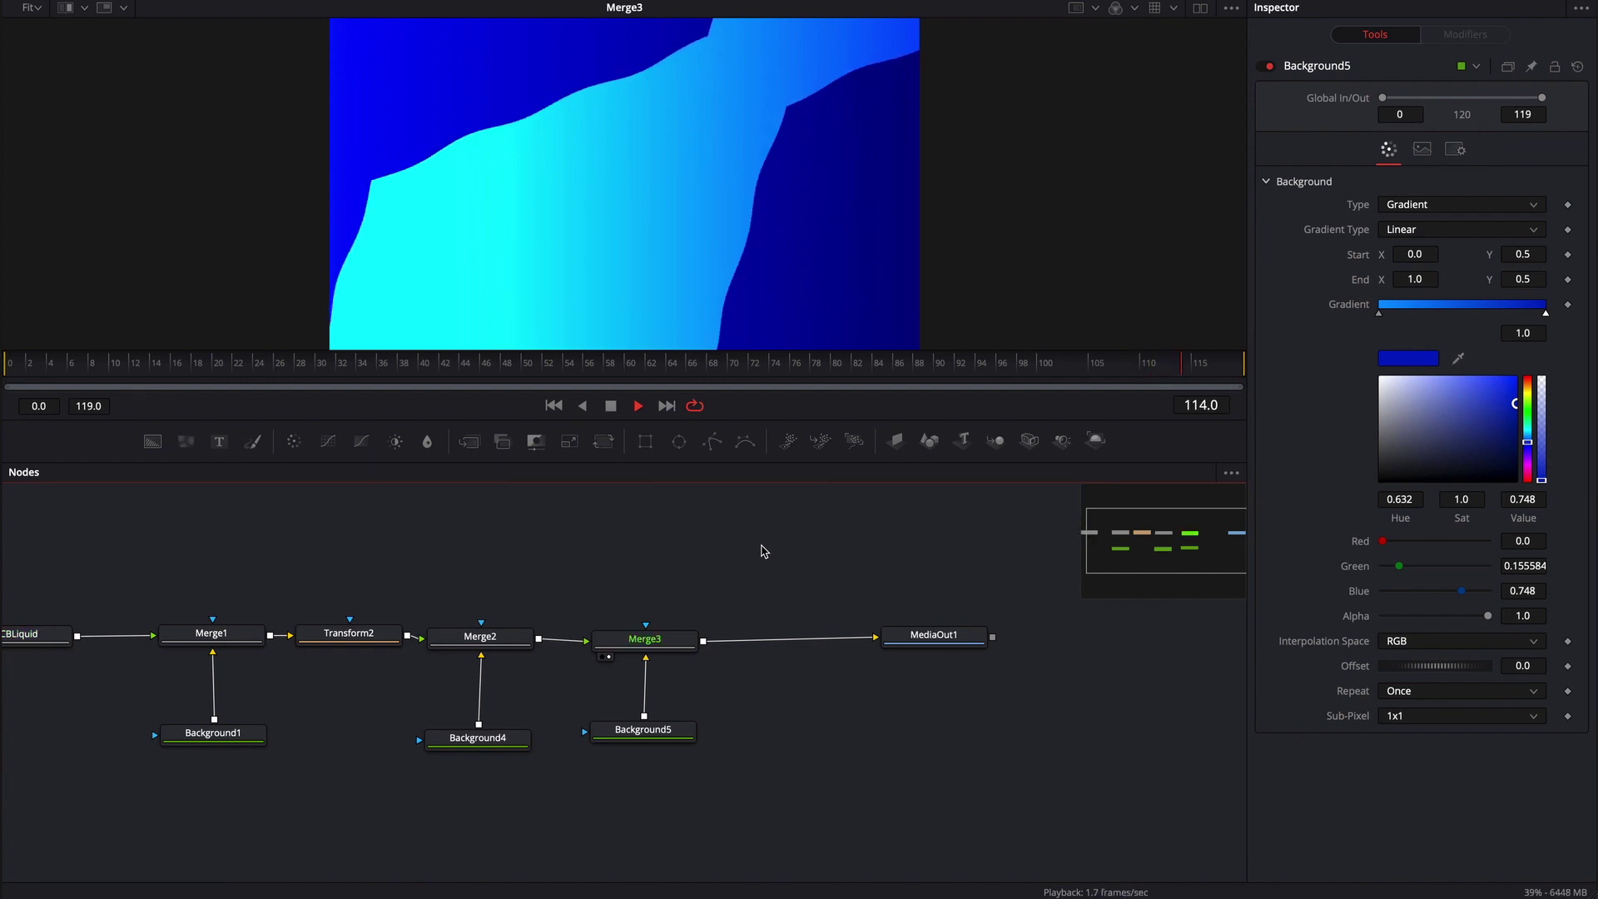
Step: Play the liquid animation, stop at frame 38, and pan the node graph to the BG group
key("space")
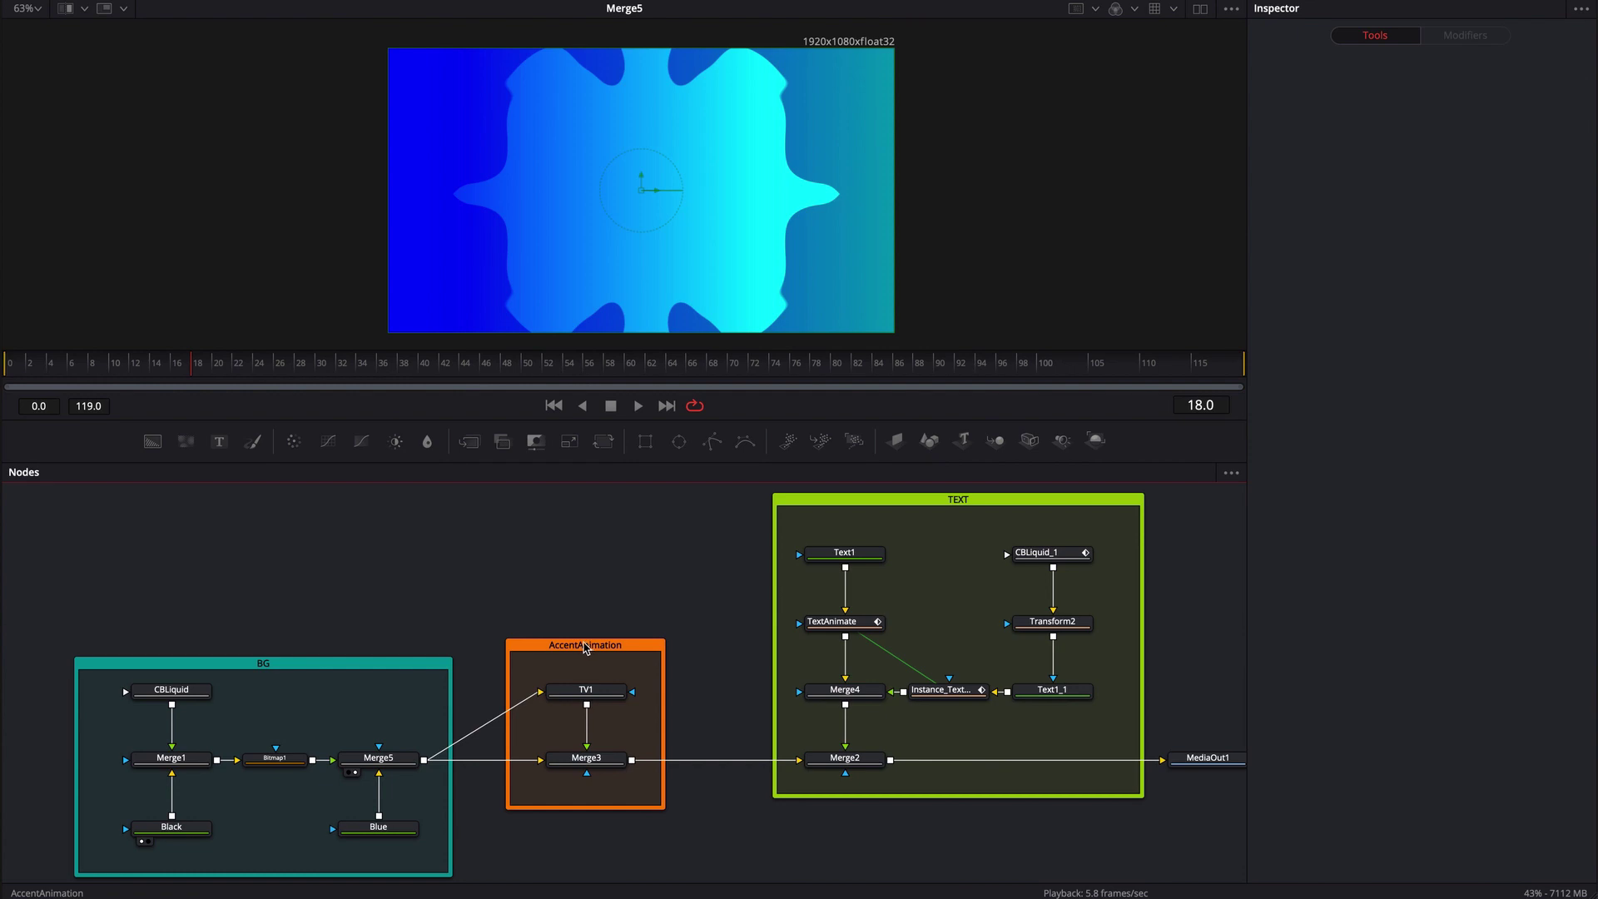
scroll(574, 616, "right", 3)
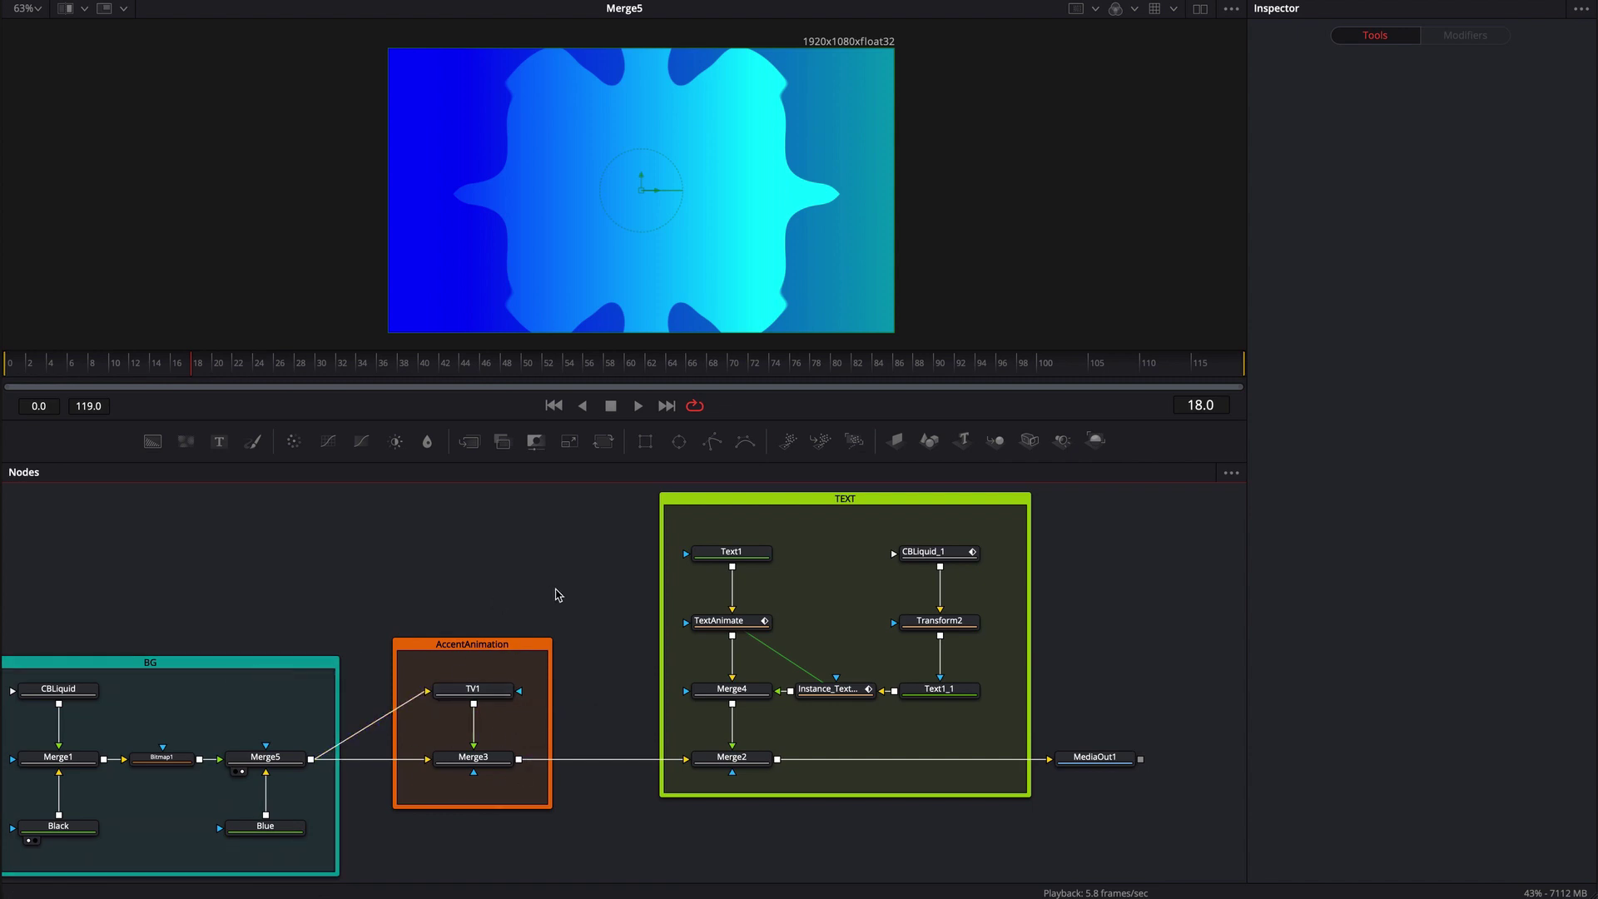
left_click_drag(568, 570, 385, 600)
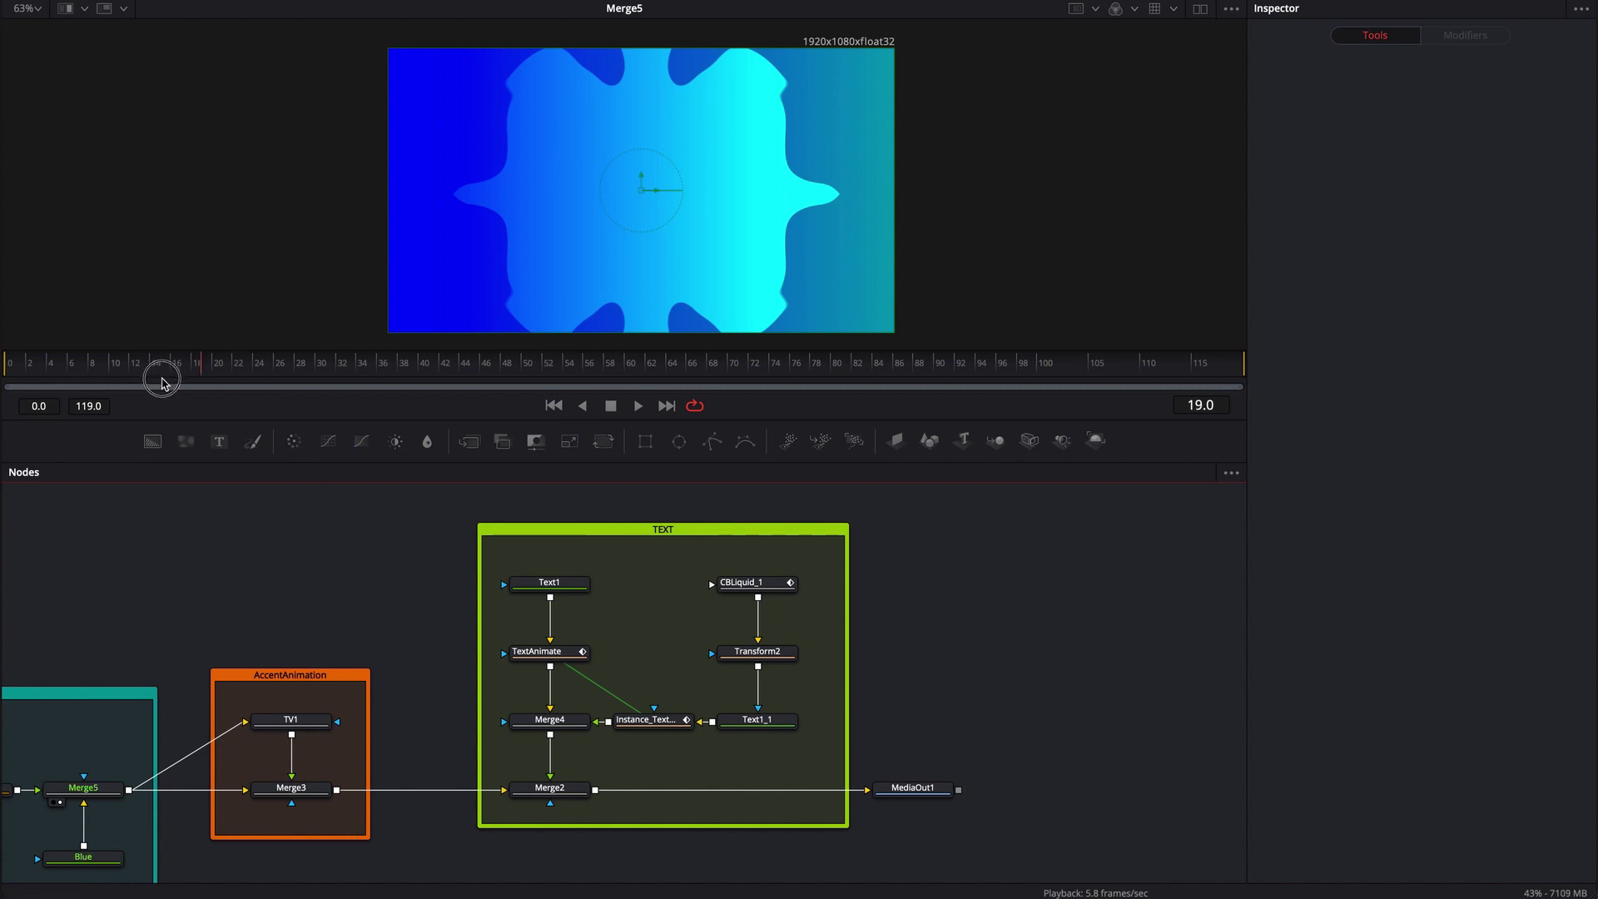
key("space")
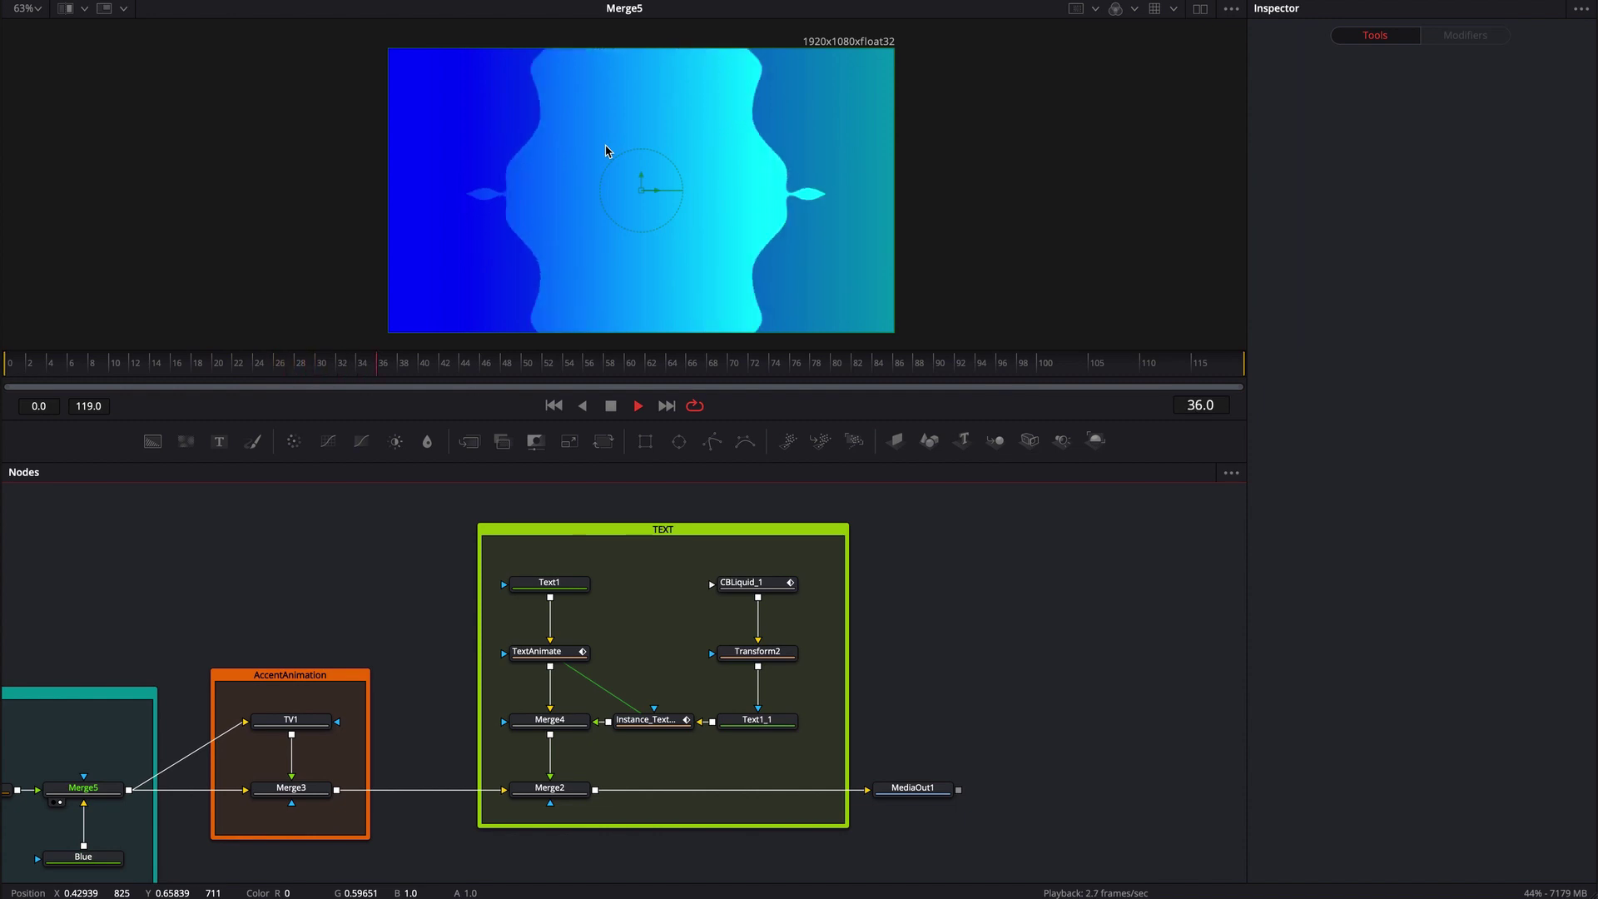
key("space")
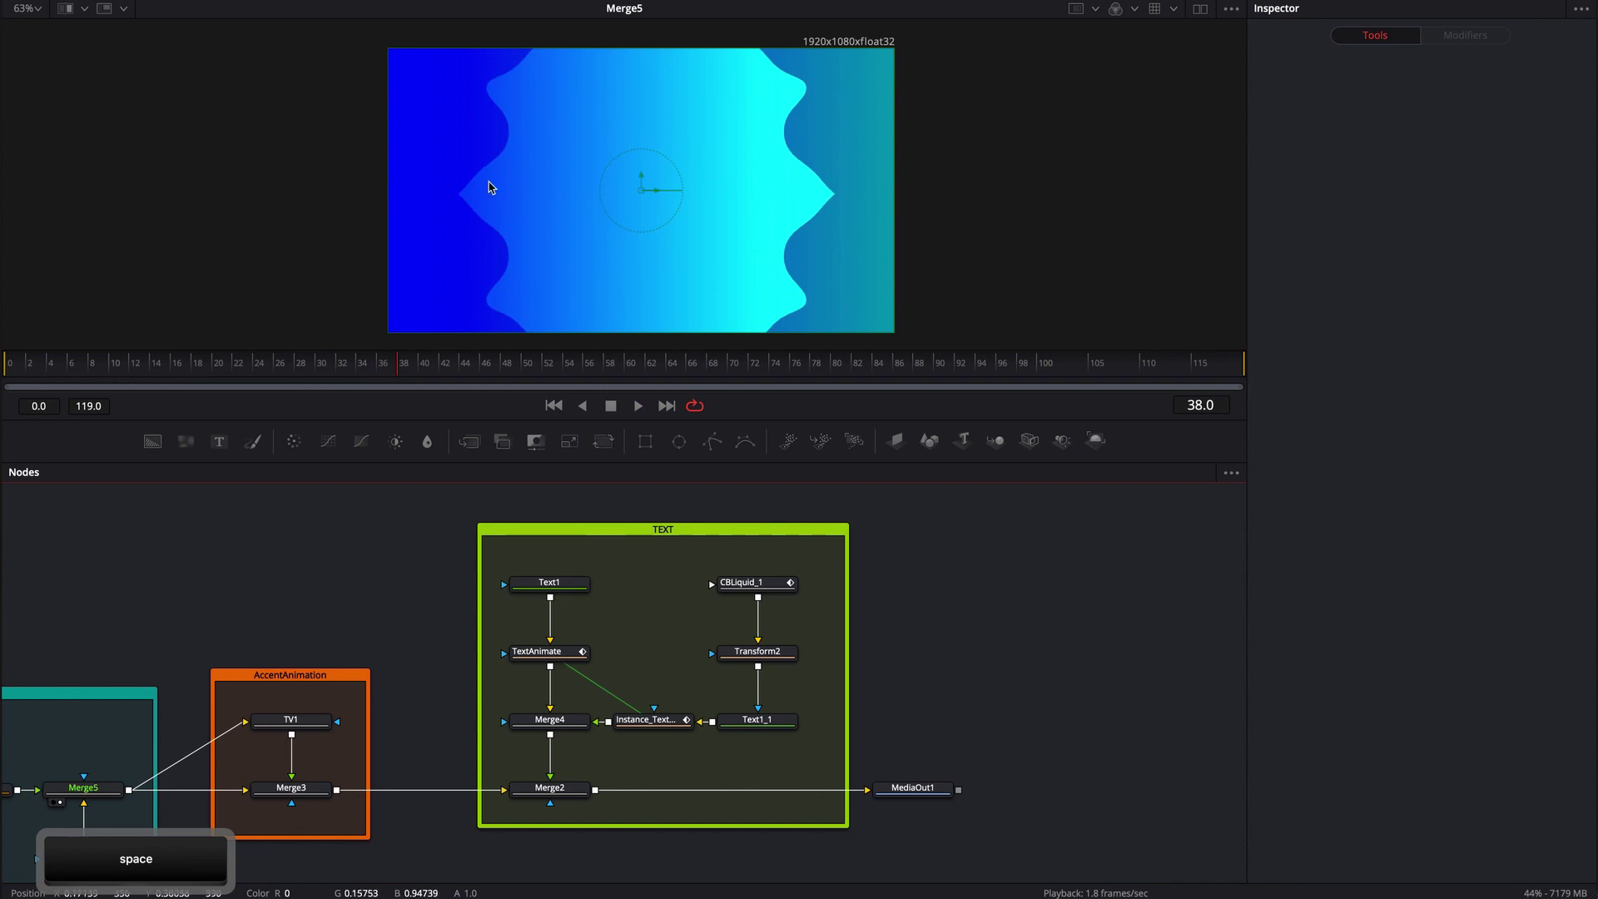
mouse_move(337, 614)
left_mouse_down()
mouse_move(902, 535)
mouse_move(472, 624)
mouse_move(326, 635)
left_mouse_up()
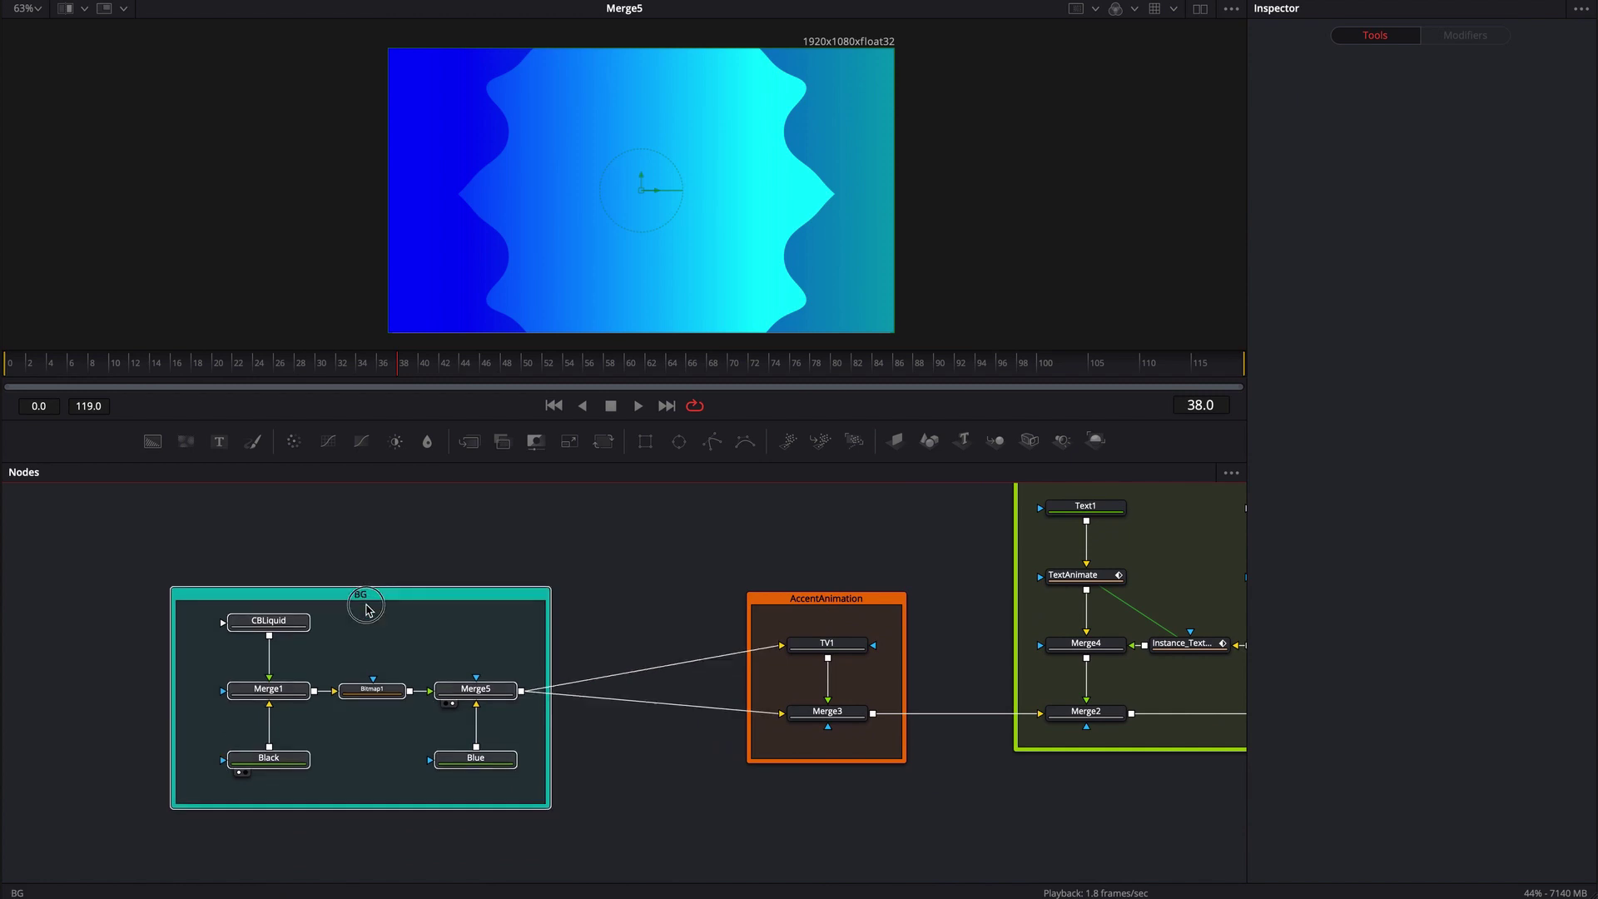
left_click(366, 616)
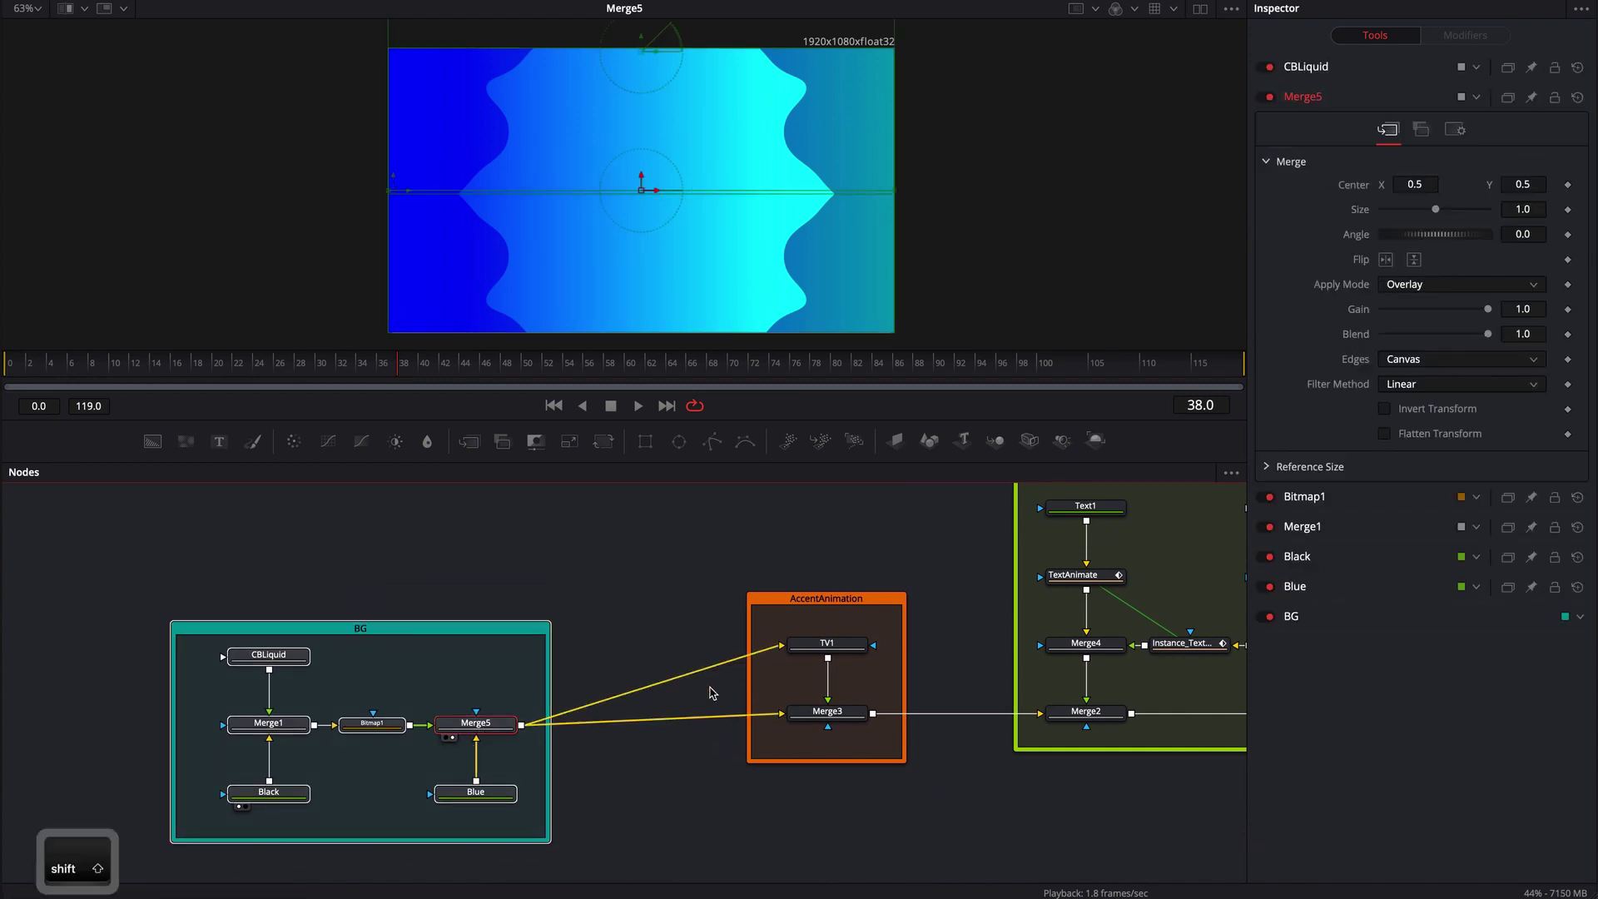
key("shift+space")
type("blur")
key("Return")
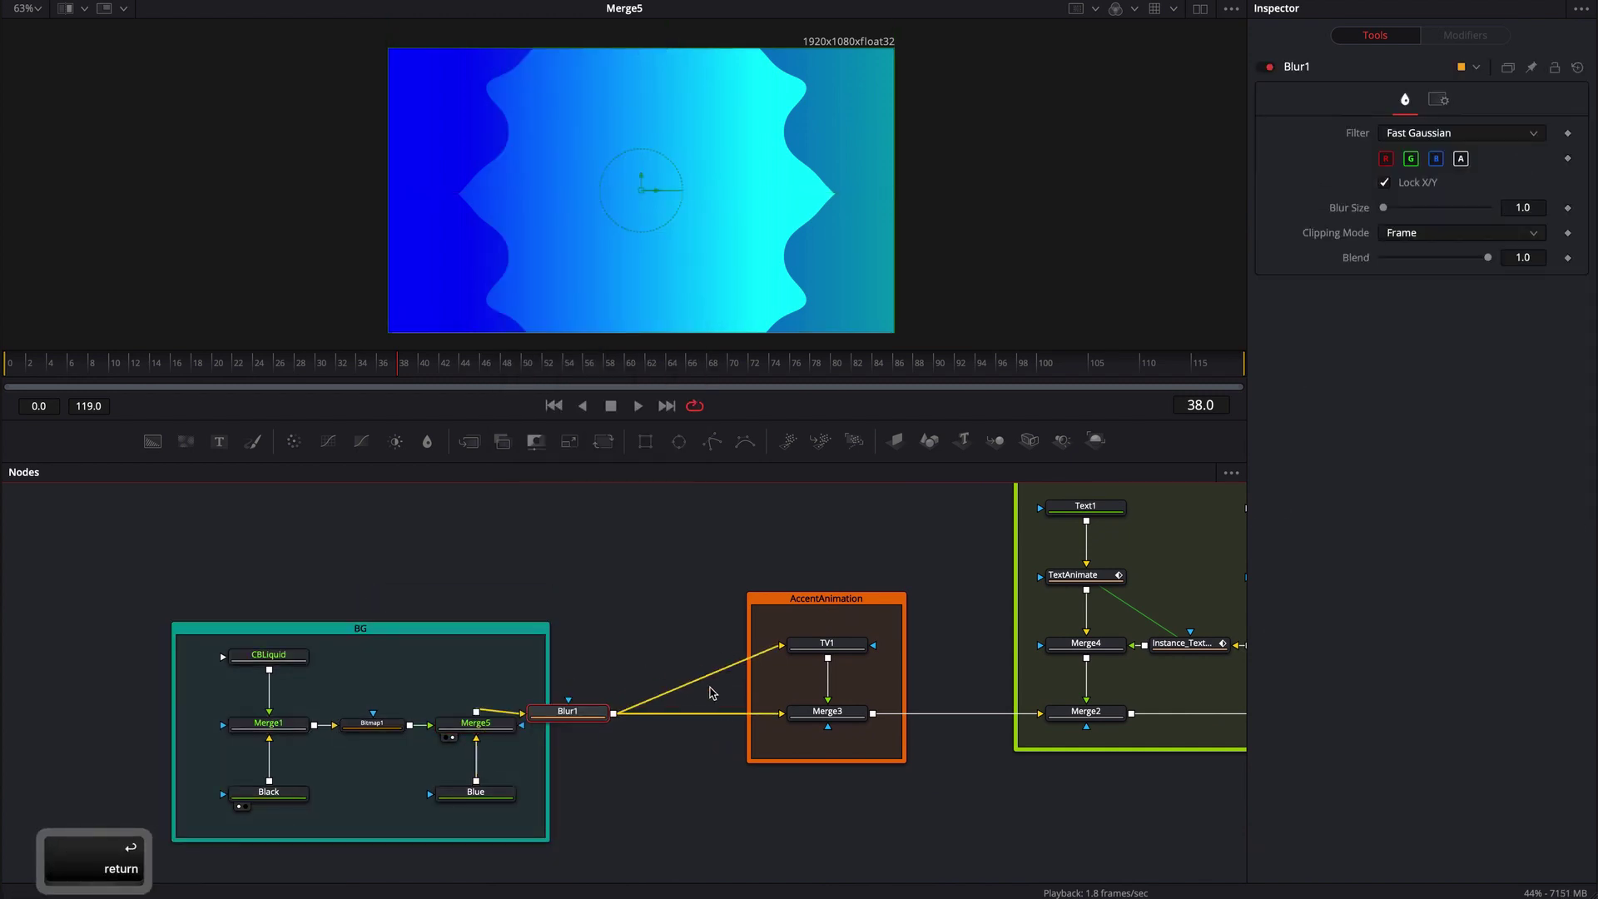
left_click_drag(565, 713, 616, 713)
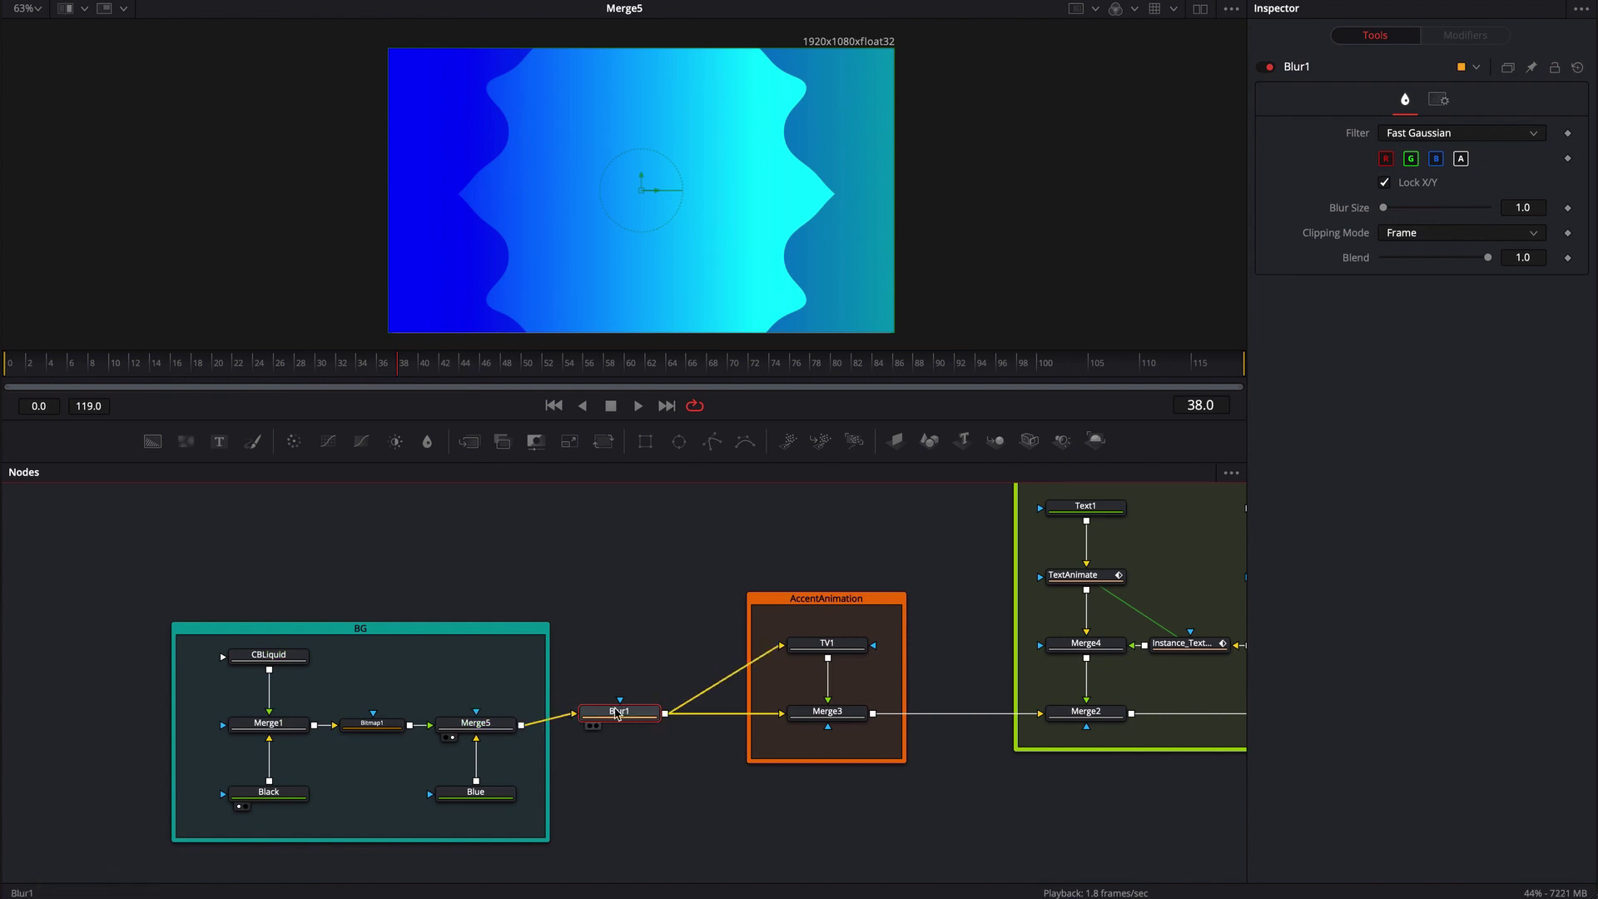
left_click_drag(1385, 210, 1417, 212)
left_click(642, 709)
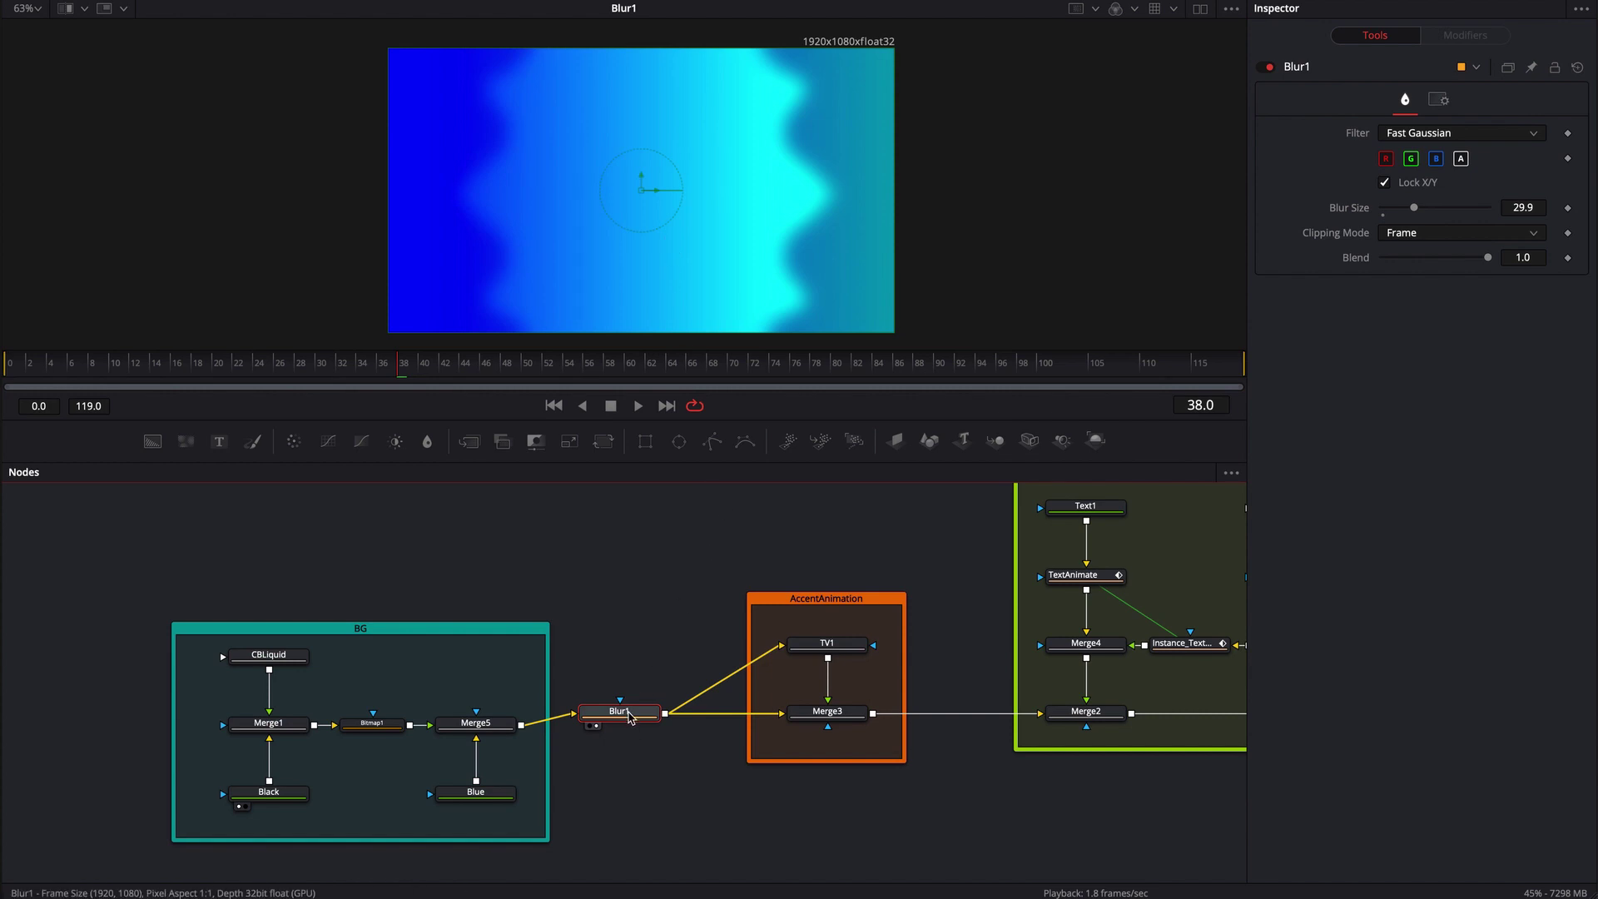
key("Delete")
left_click_drag(653, 613, 115, 681)
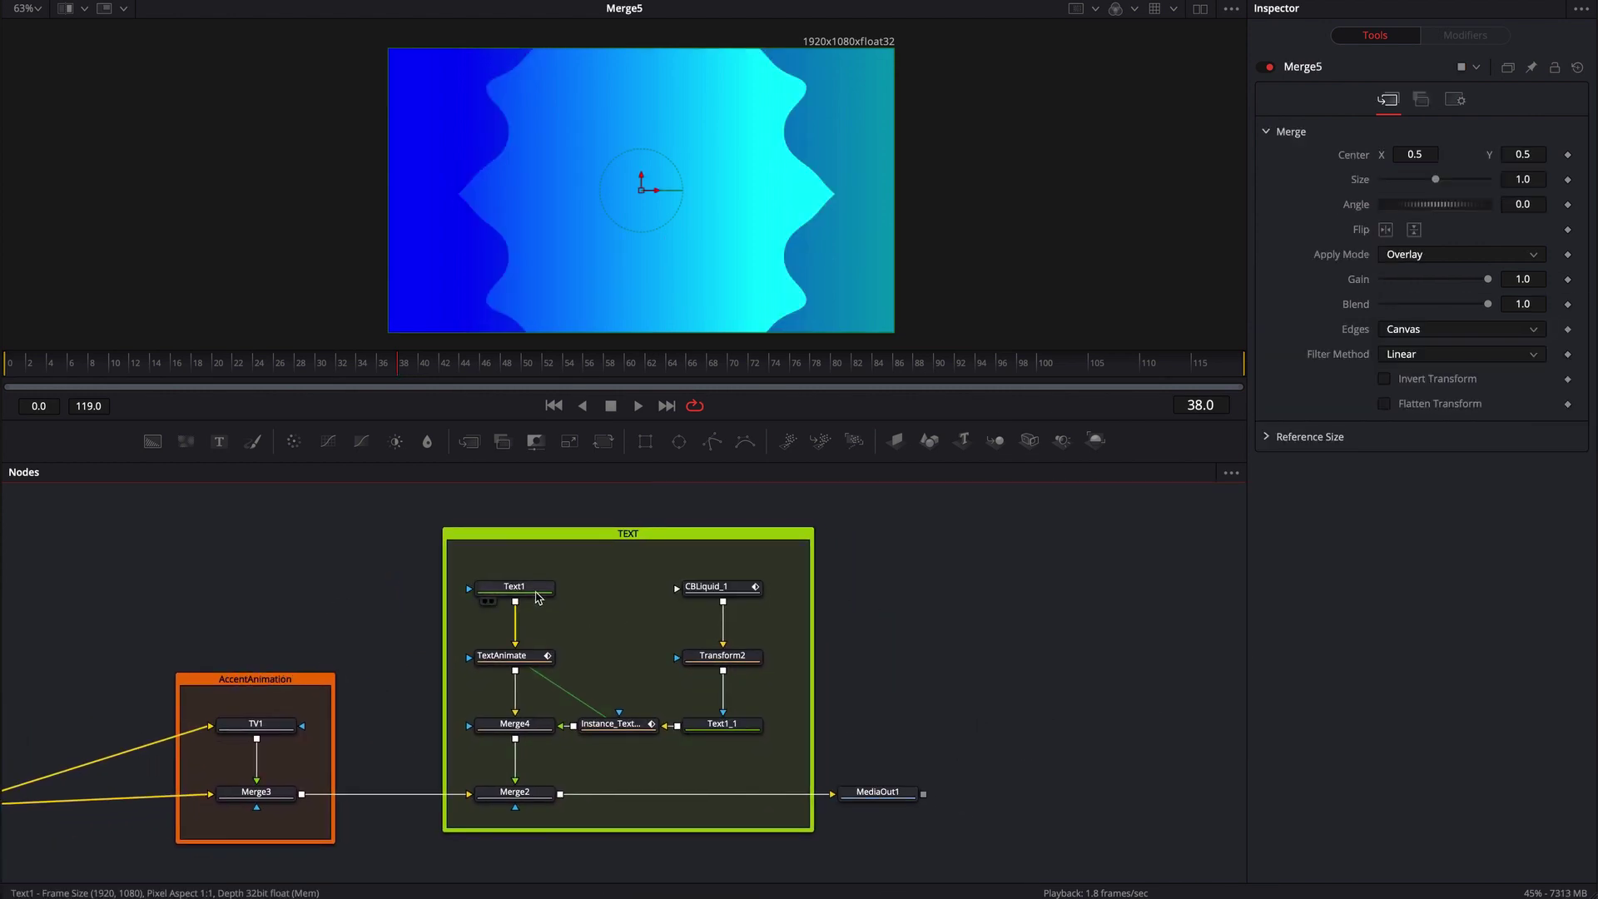
Step: Show Text1 alone in the viewer and inspect its Red Outline and Black Shadow shading elements
left_click_drag(537, 596, 645, 239)
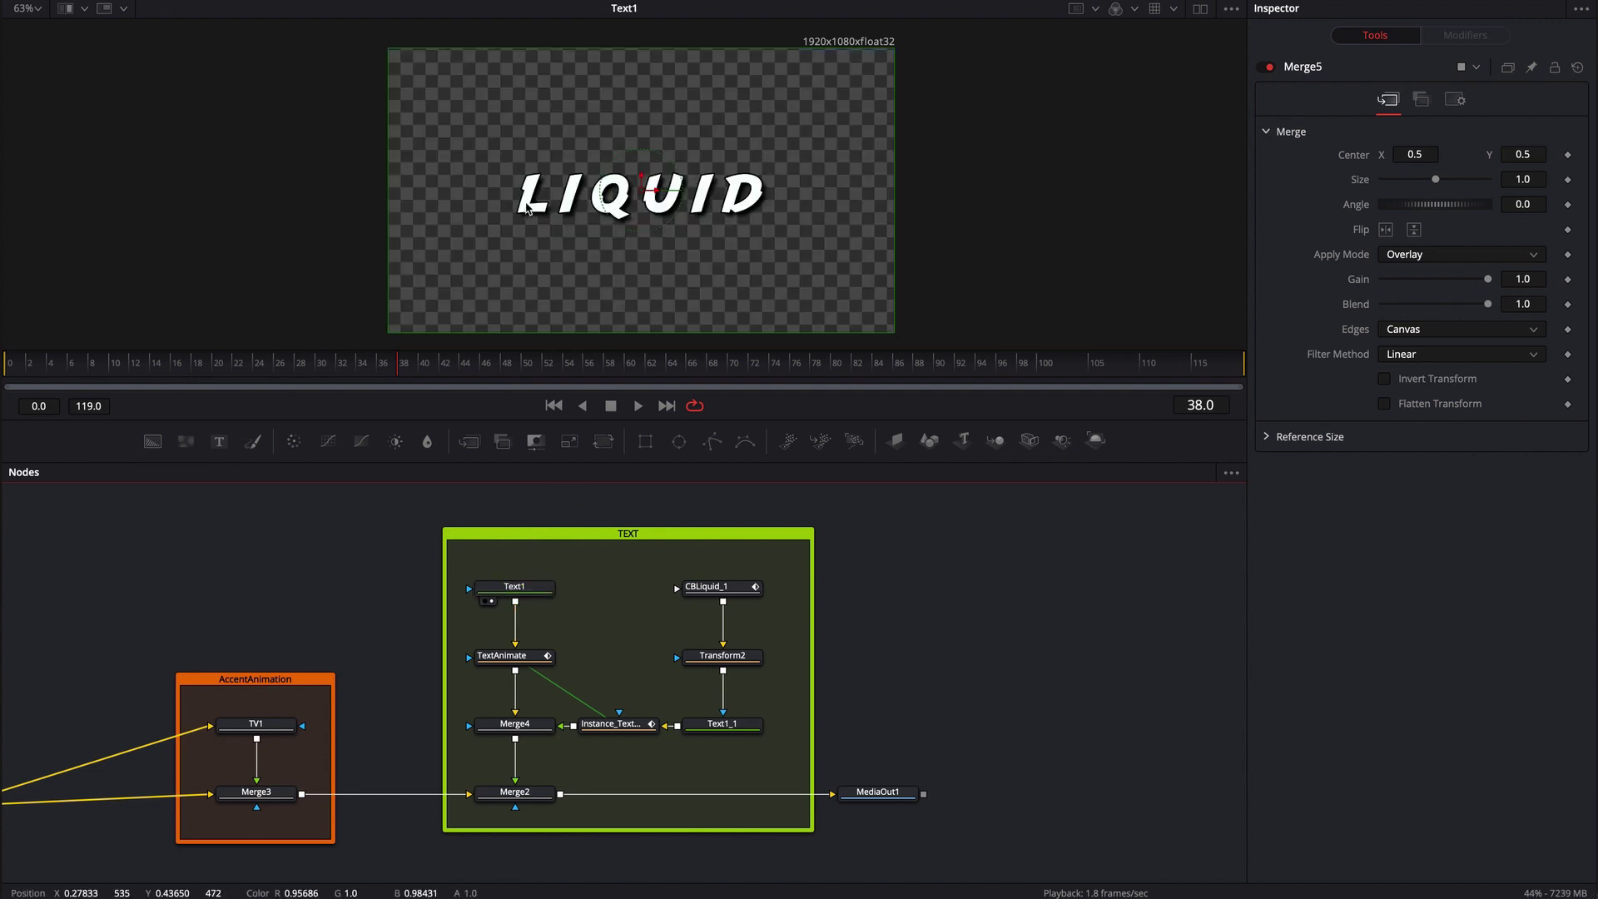
left_click(515, 588)
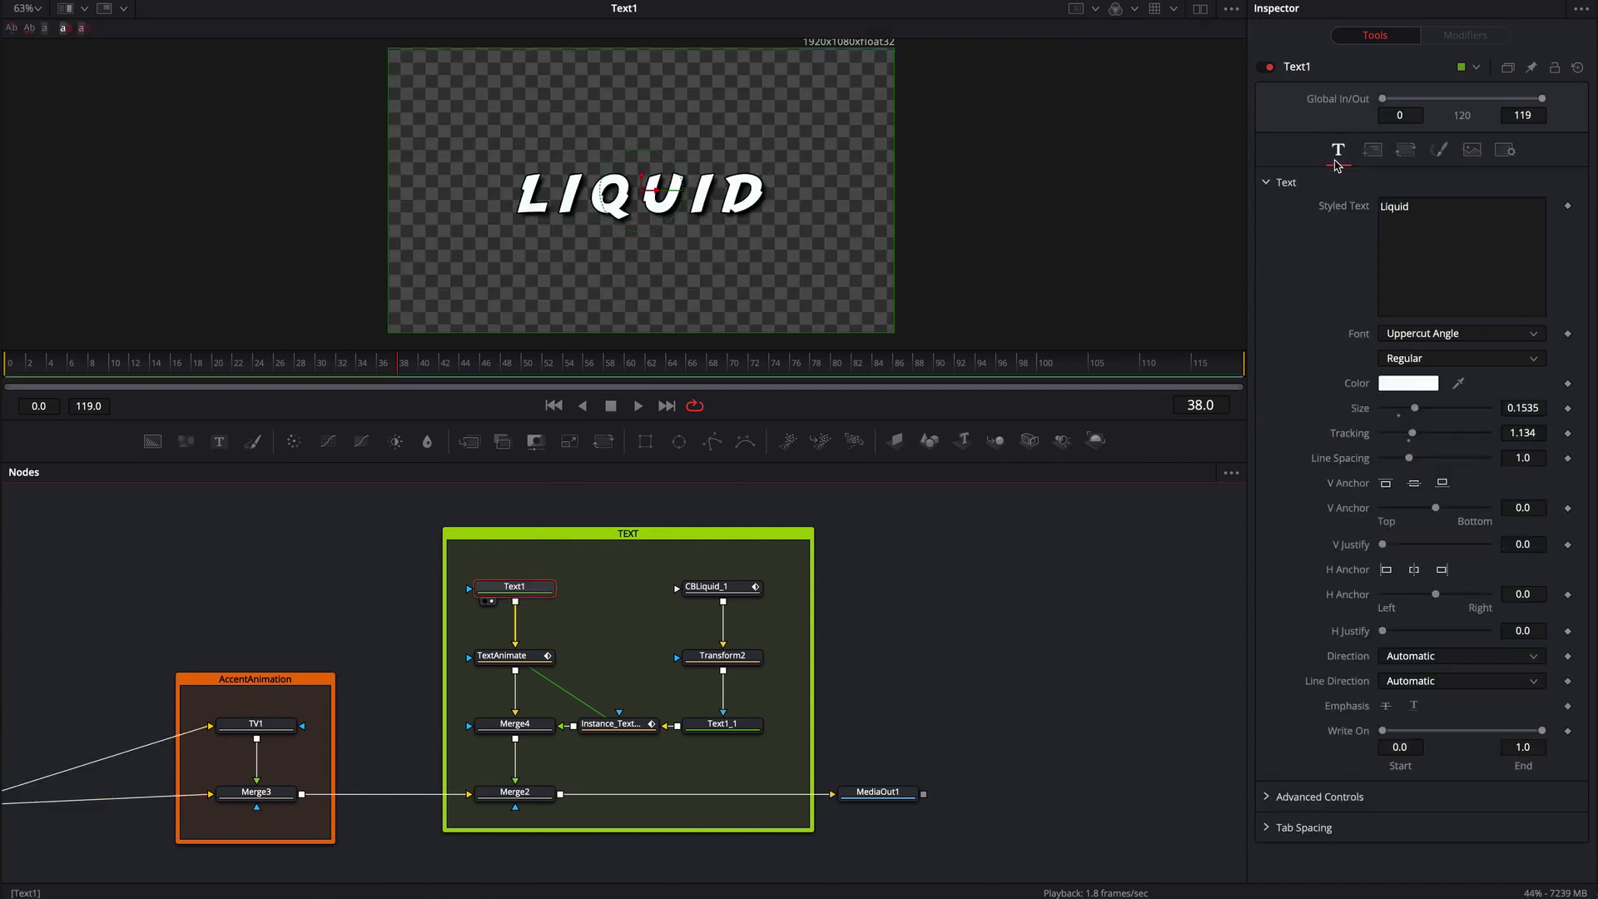
left_click(1438, 151)
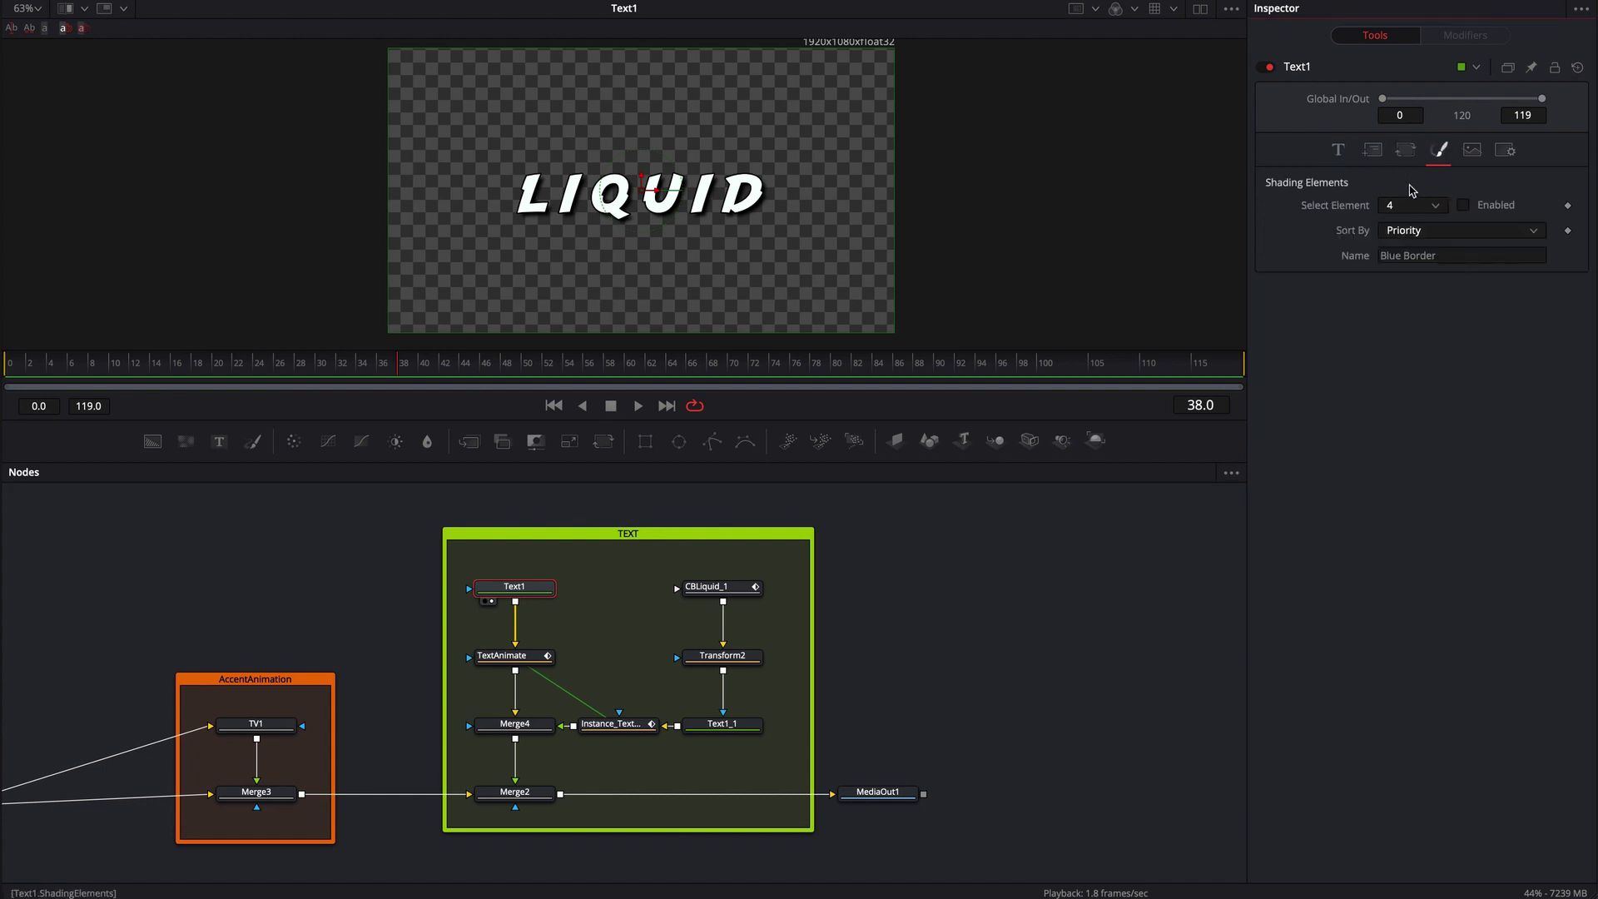
left_click(1439, 210)
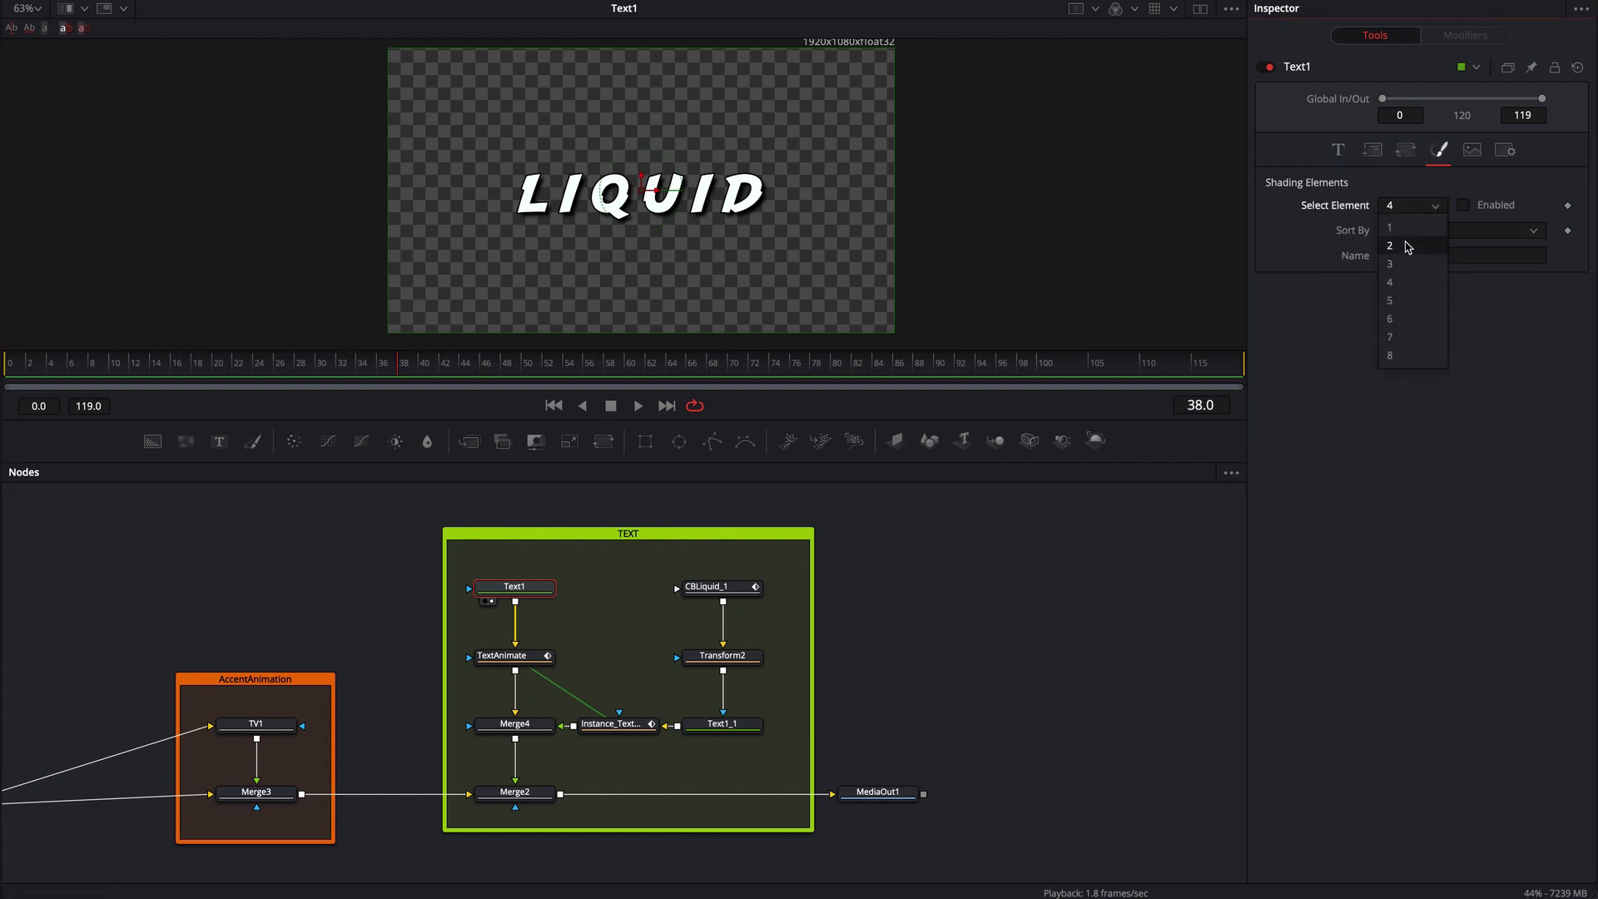
left_click(1407, 243)
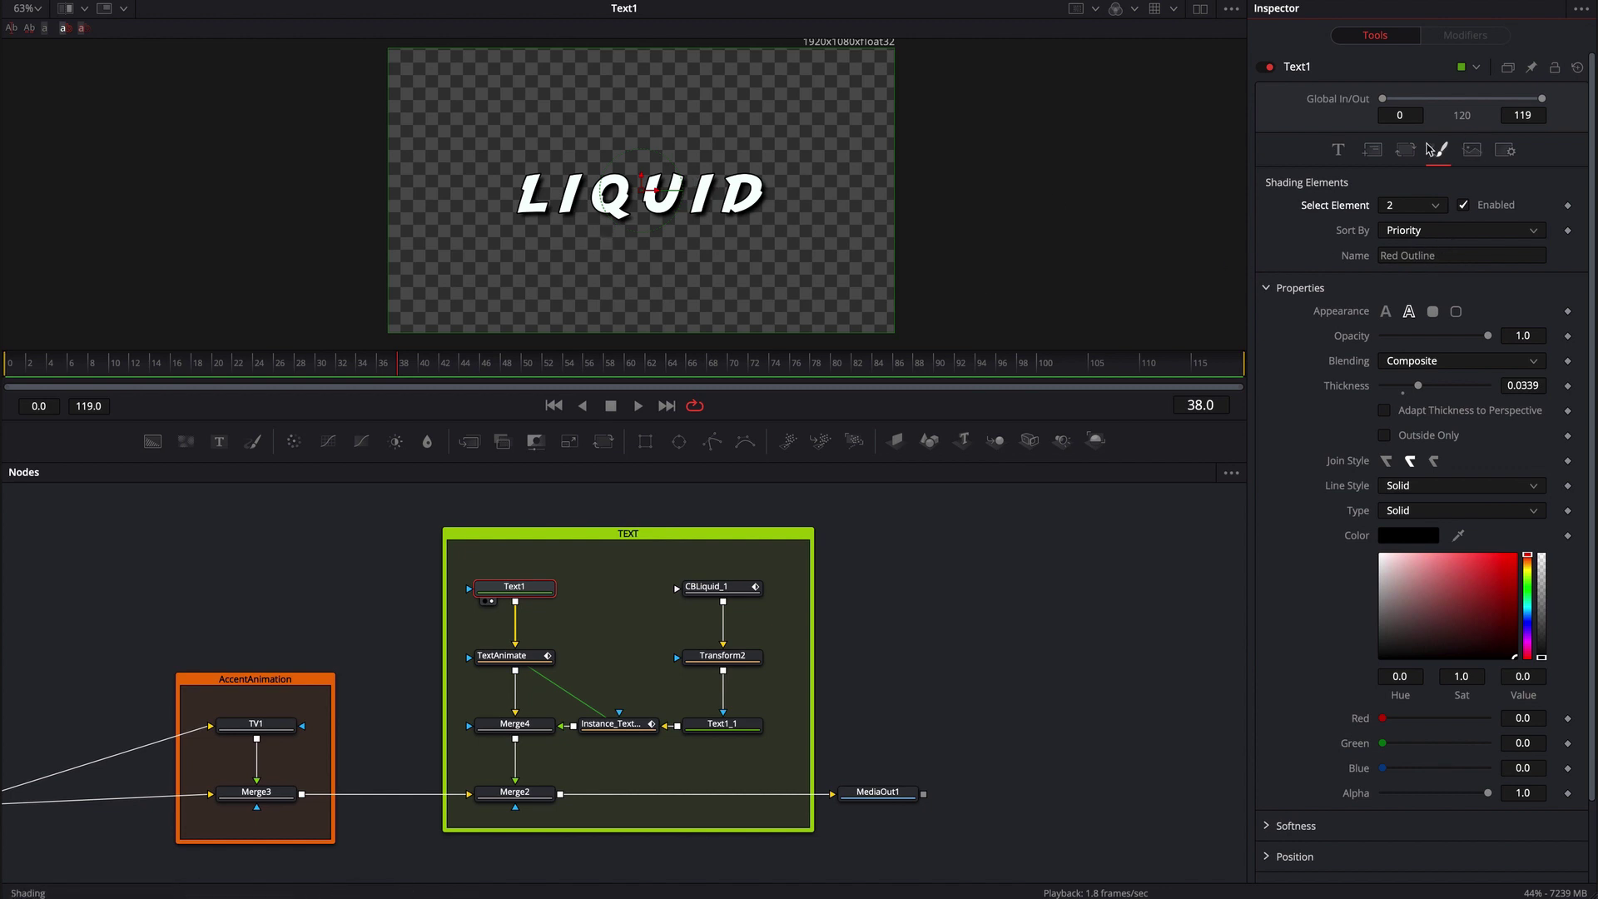
left_click(1438, 210)
left_click(1406, 263)
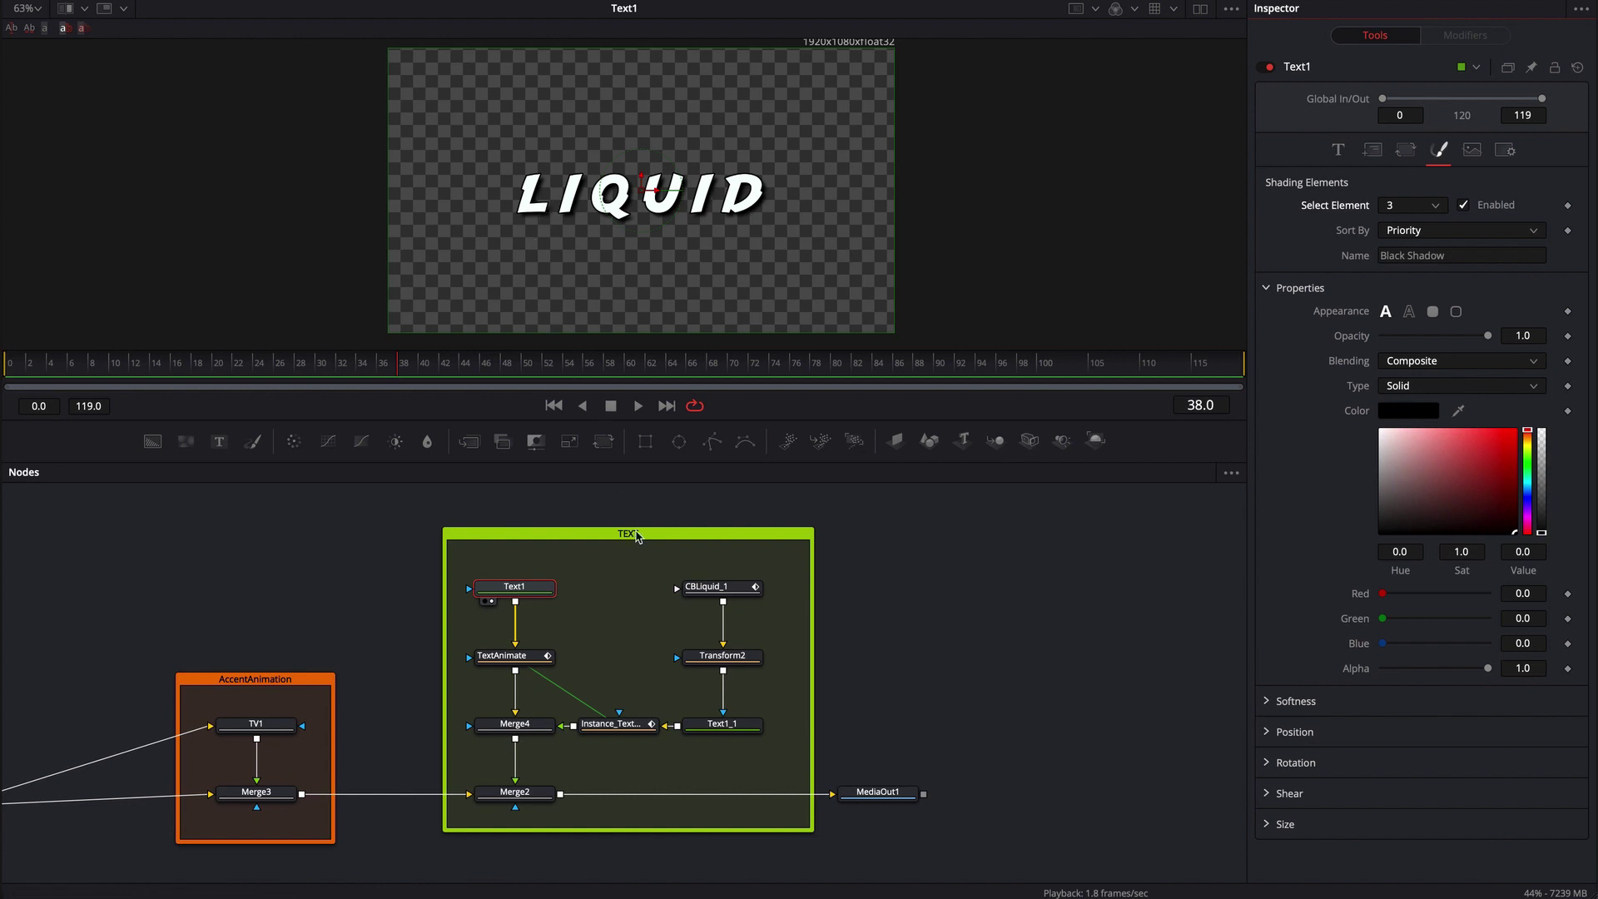
Step: View TextAnimate, Merge4 and CBLiquid_1 in turn, scrubbing the timeline to watch the animation
left_click_drag(526, 661, 553, 257)
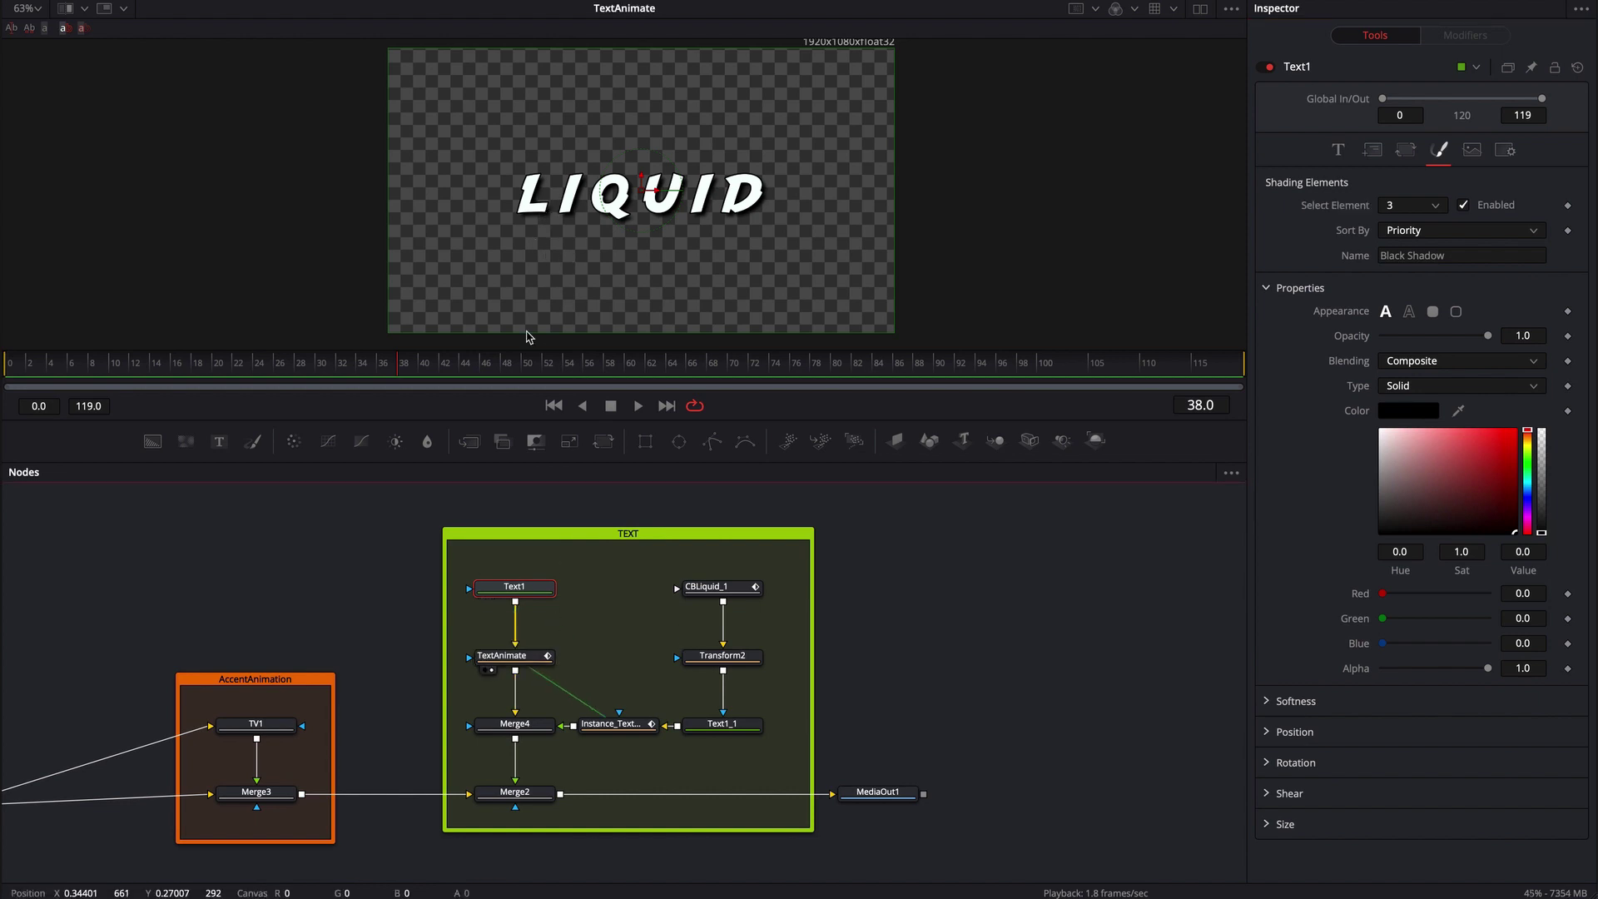
left_click_drag(161, 367, 324, 369)
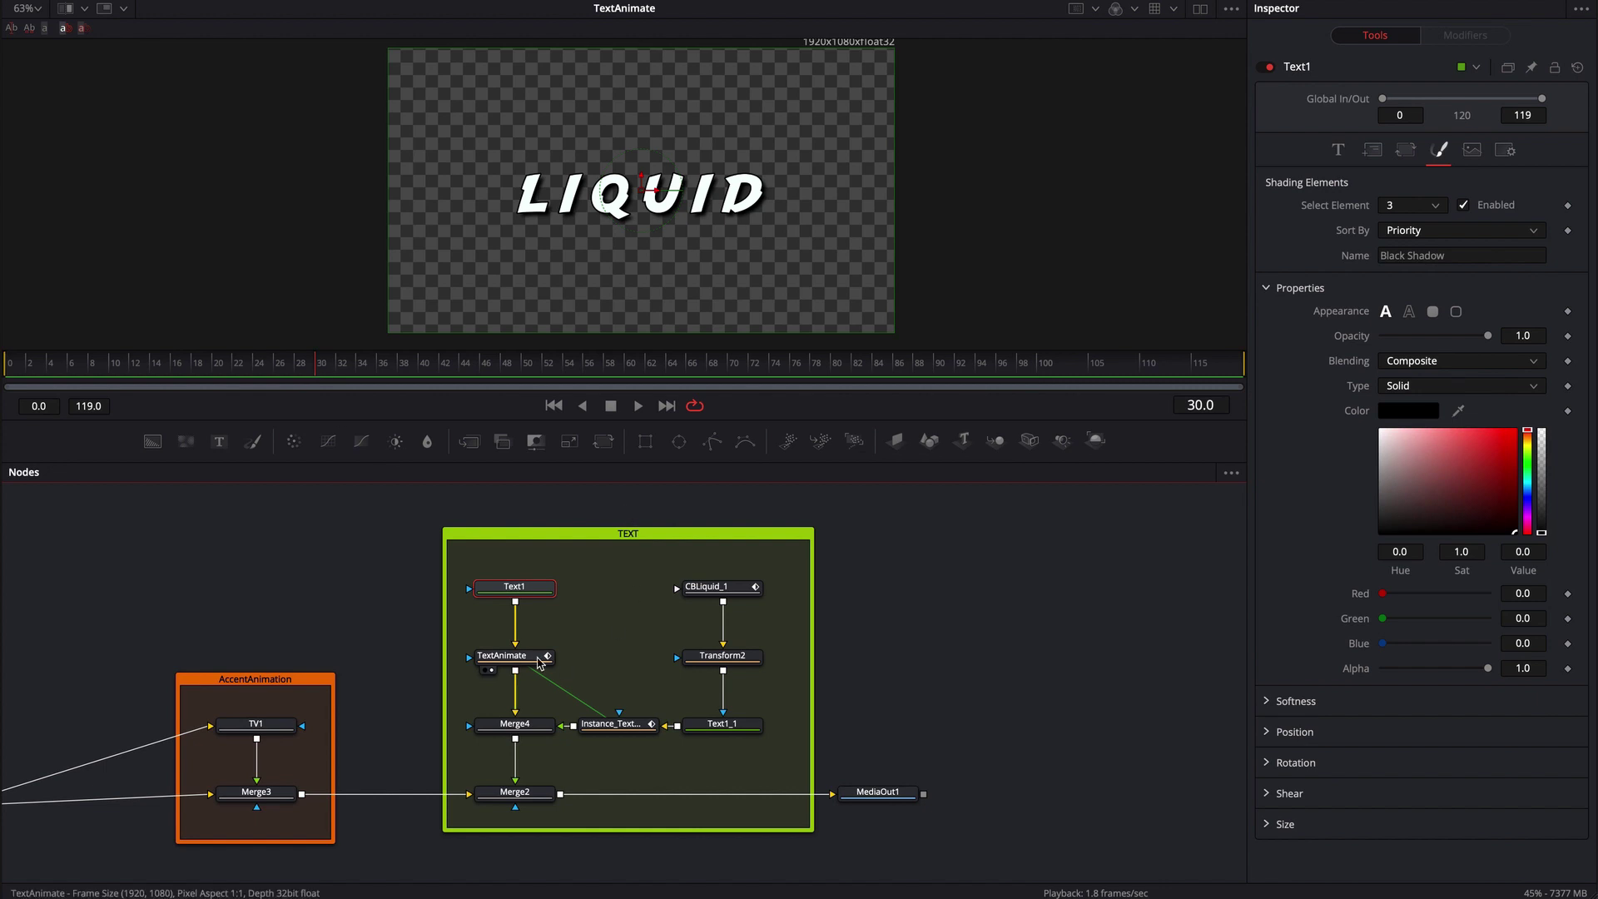
left_click_drag(514, 723, 588, 284)
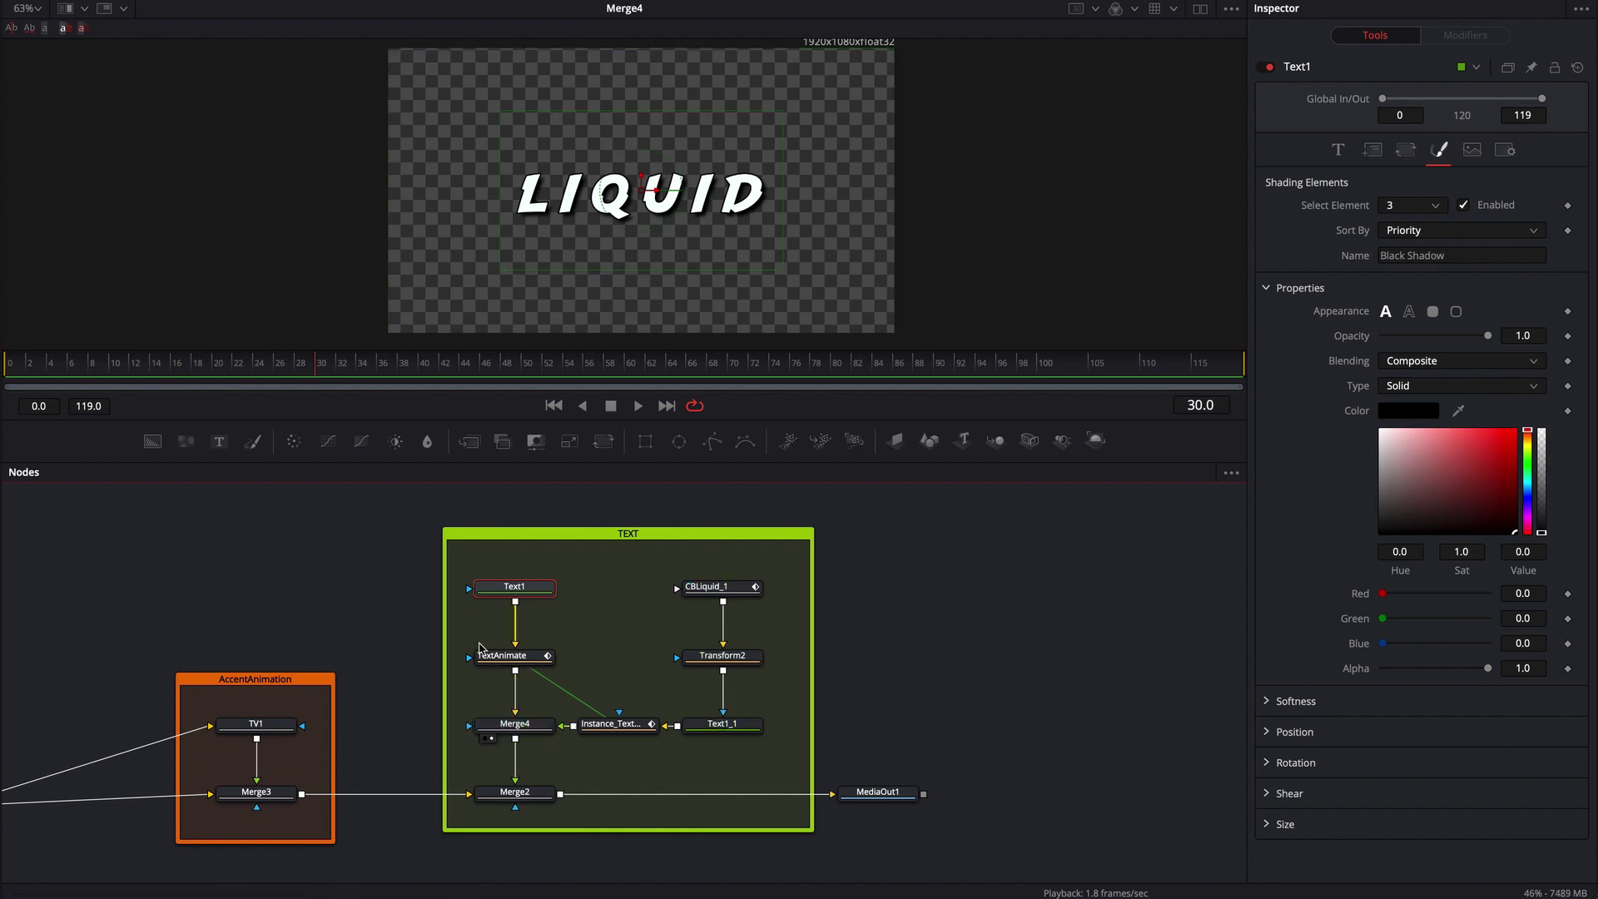
left_click_drag(723, 592, 730, 274)
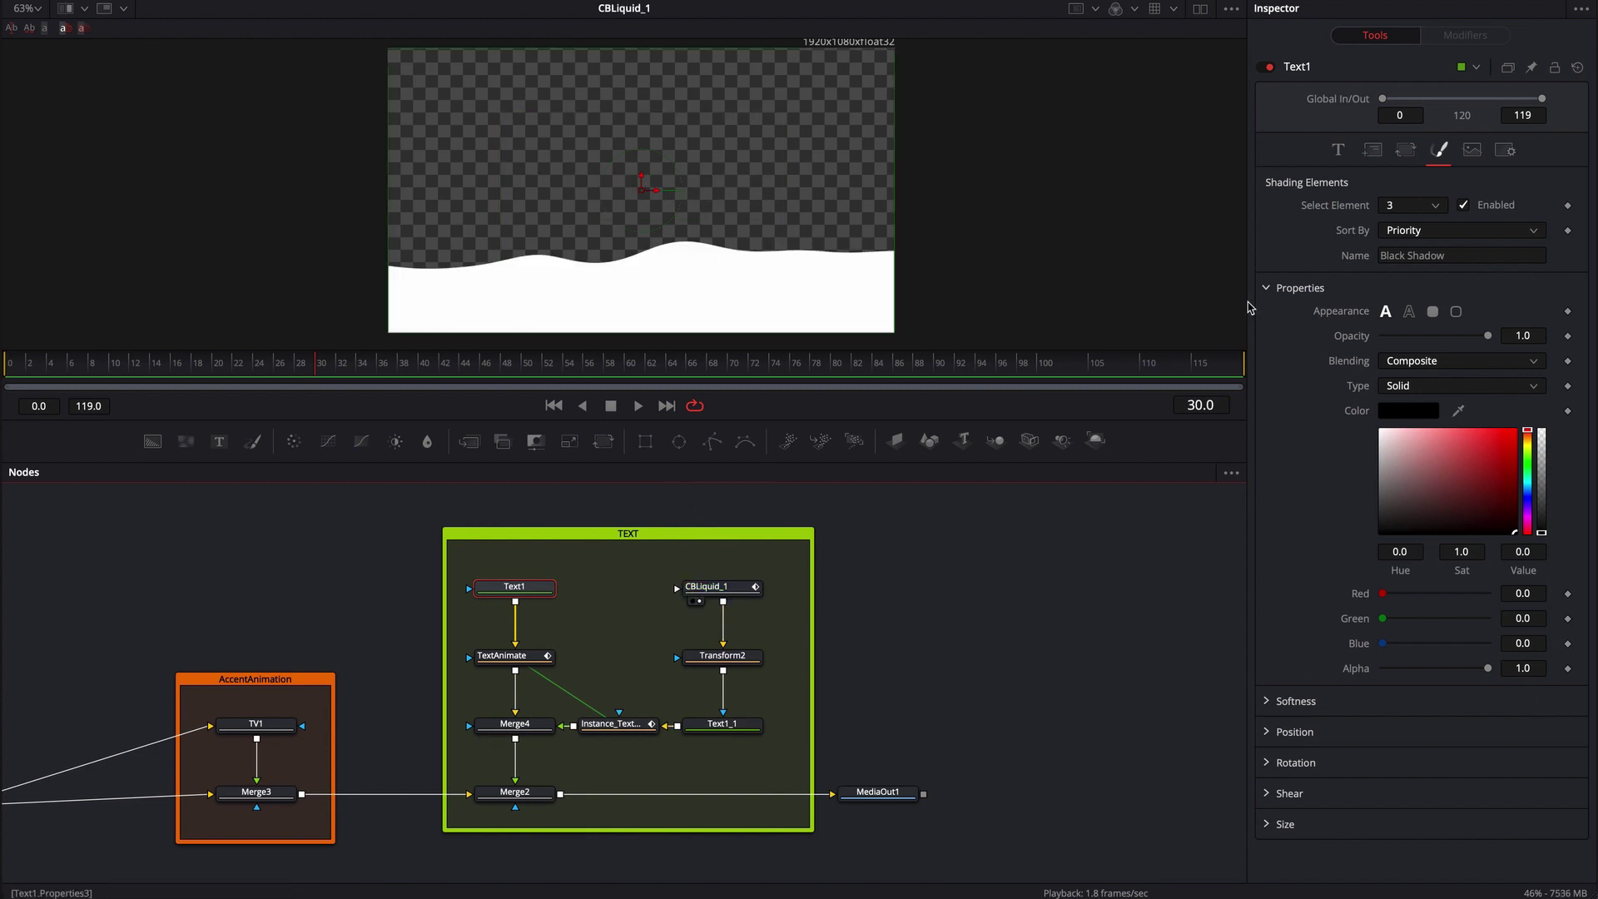
left_click_drag(321, 367, 880, 367)
Step: View Transform2, Text1_1 and Instance_TextAnimate, then show and select Merge4 with the full LIQUID text
left_click_drag(729, 664, 761, 219)
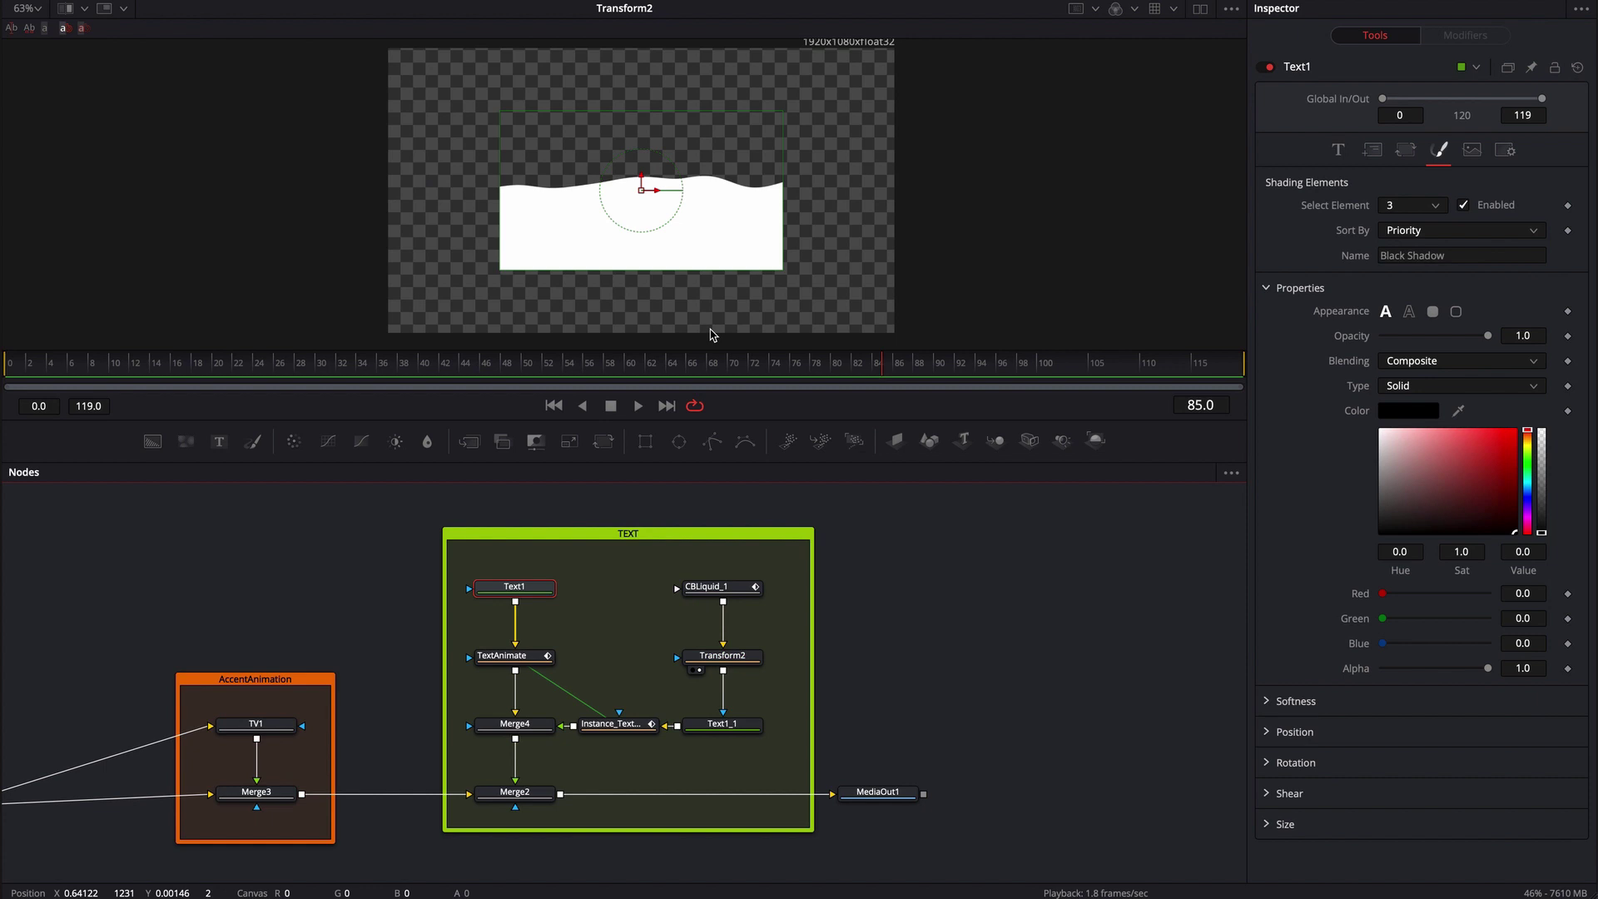
left_click_drag(743, 734, 749, 169)
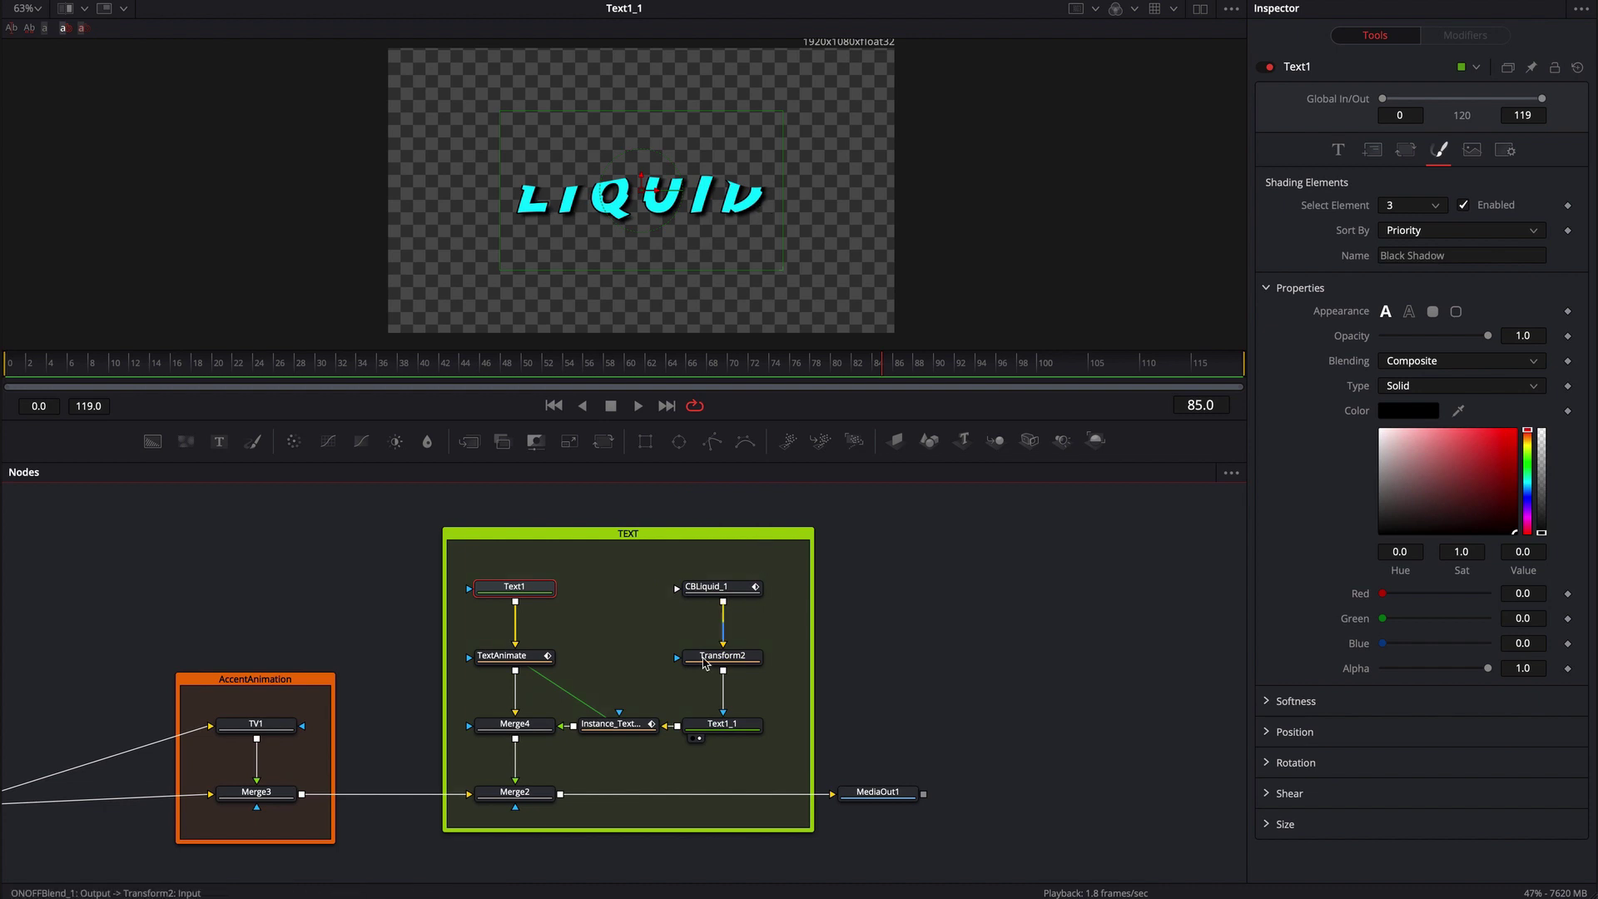
left_click_drag(616, 723, 605, 290)
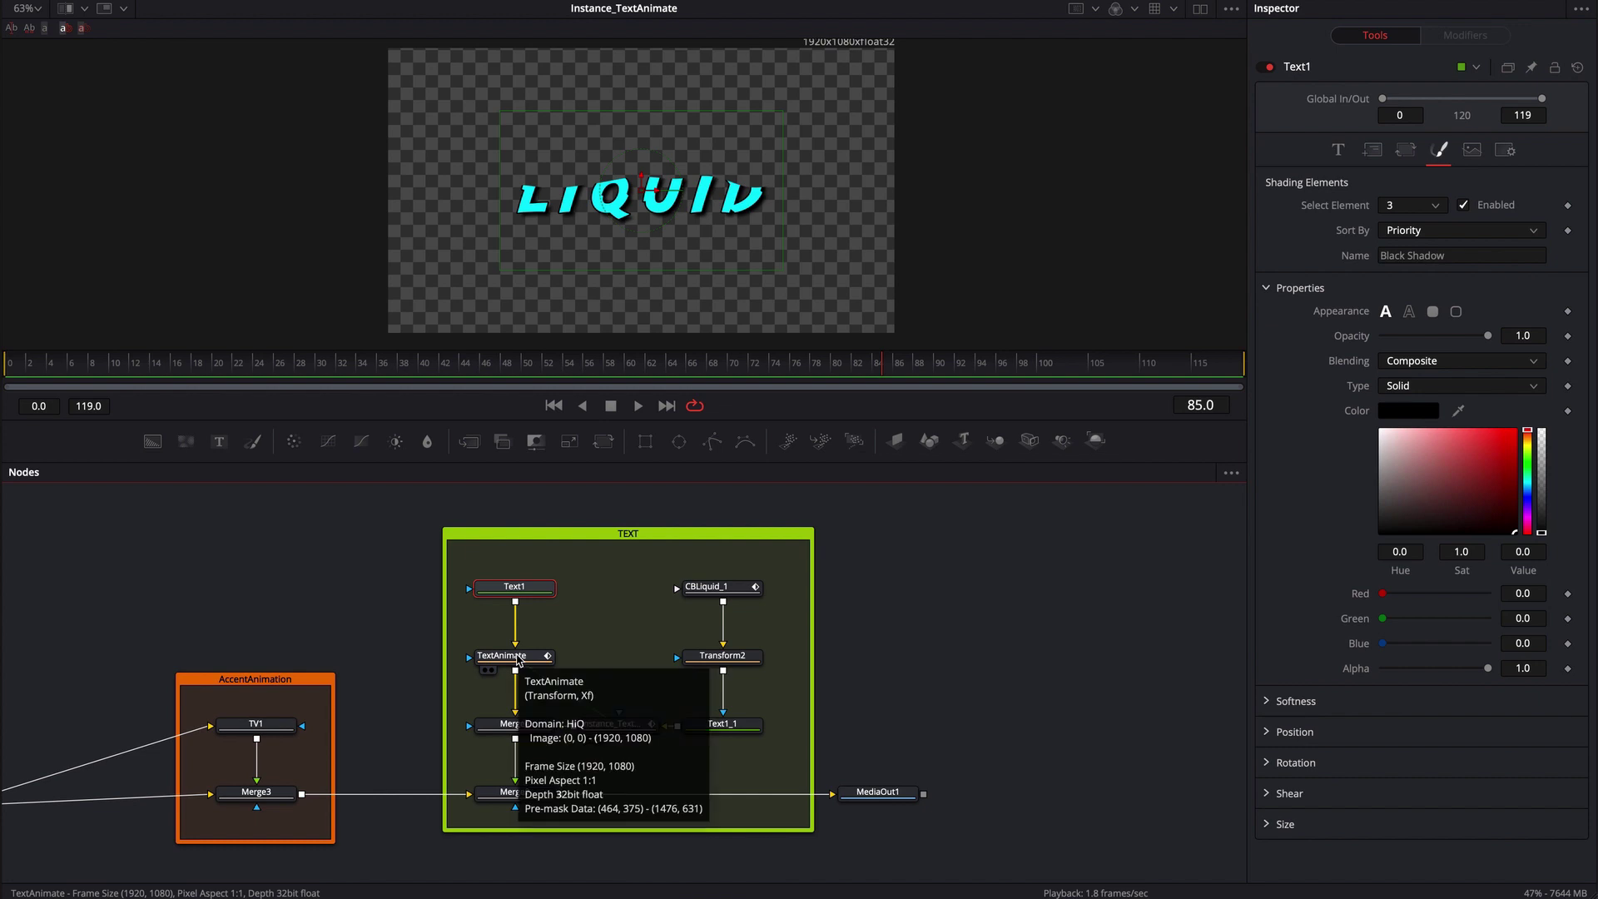
left_click(542, 624)
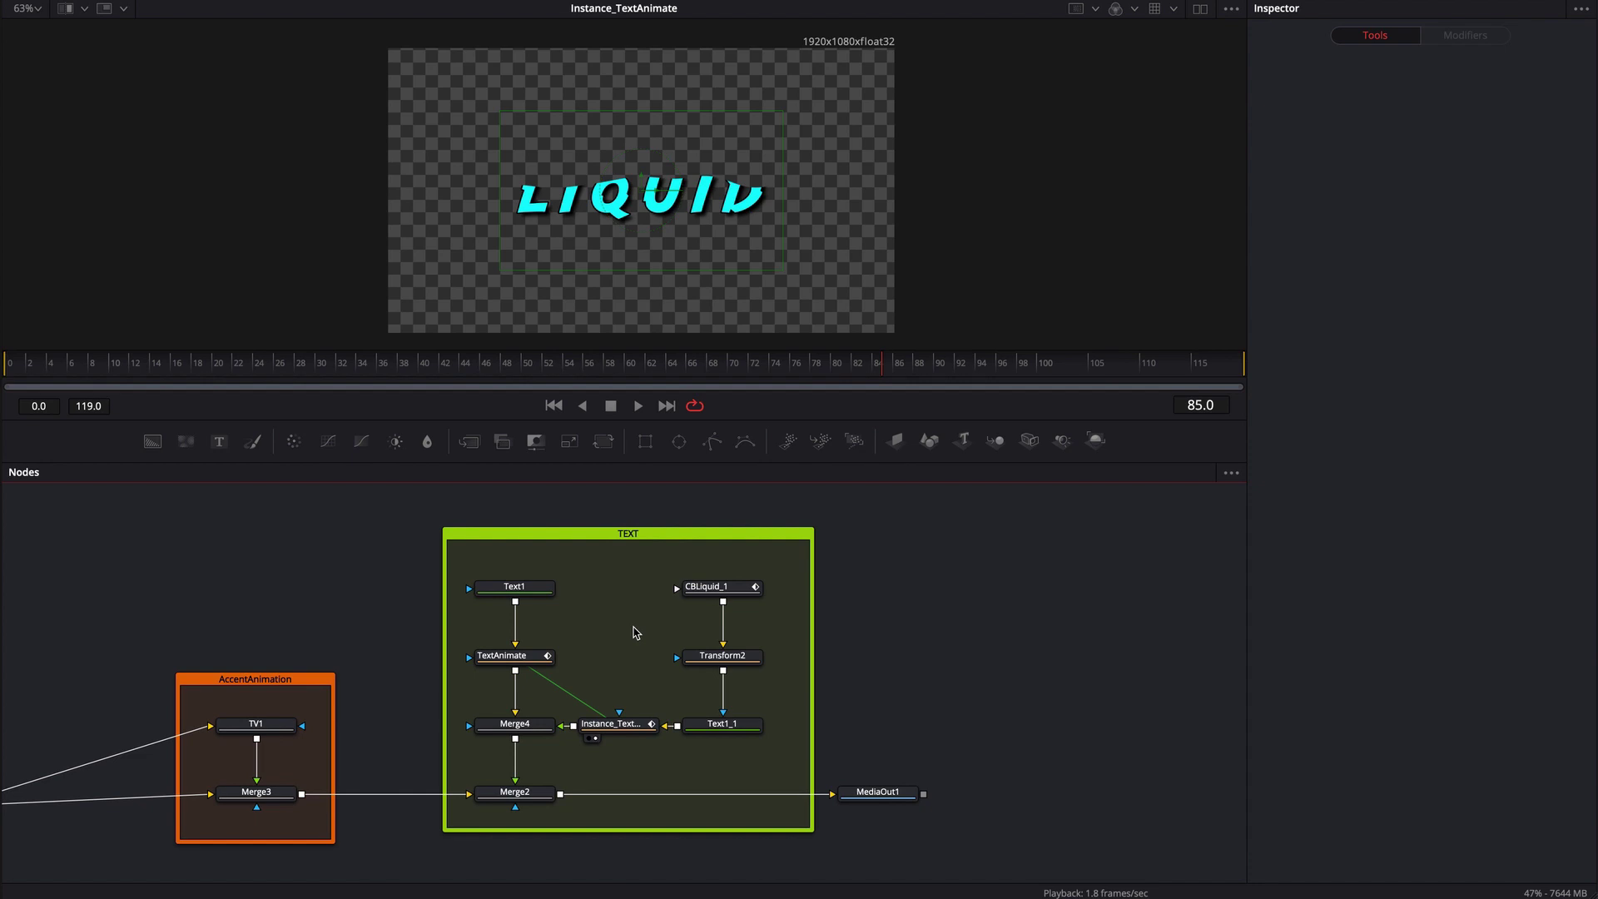
left_click_drag(514, 723, 620, 269)
left_click(521, 727)
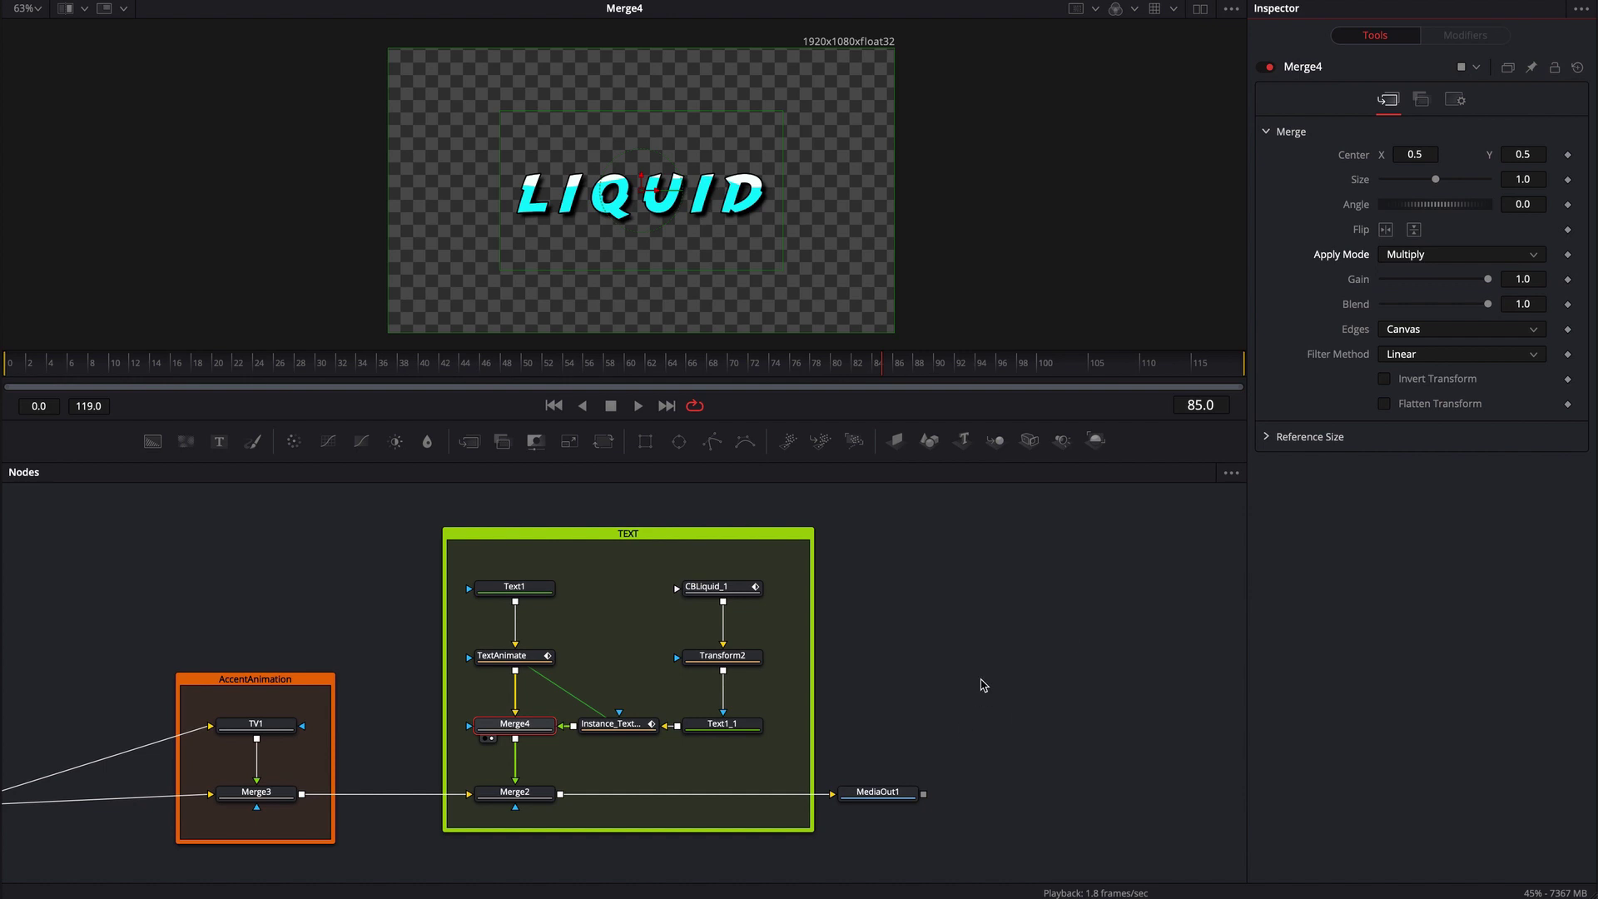
scroll(975, 688, "down", 2)
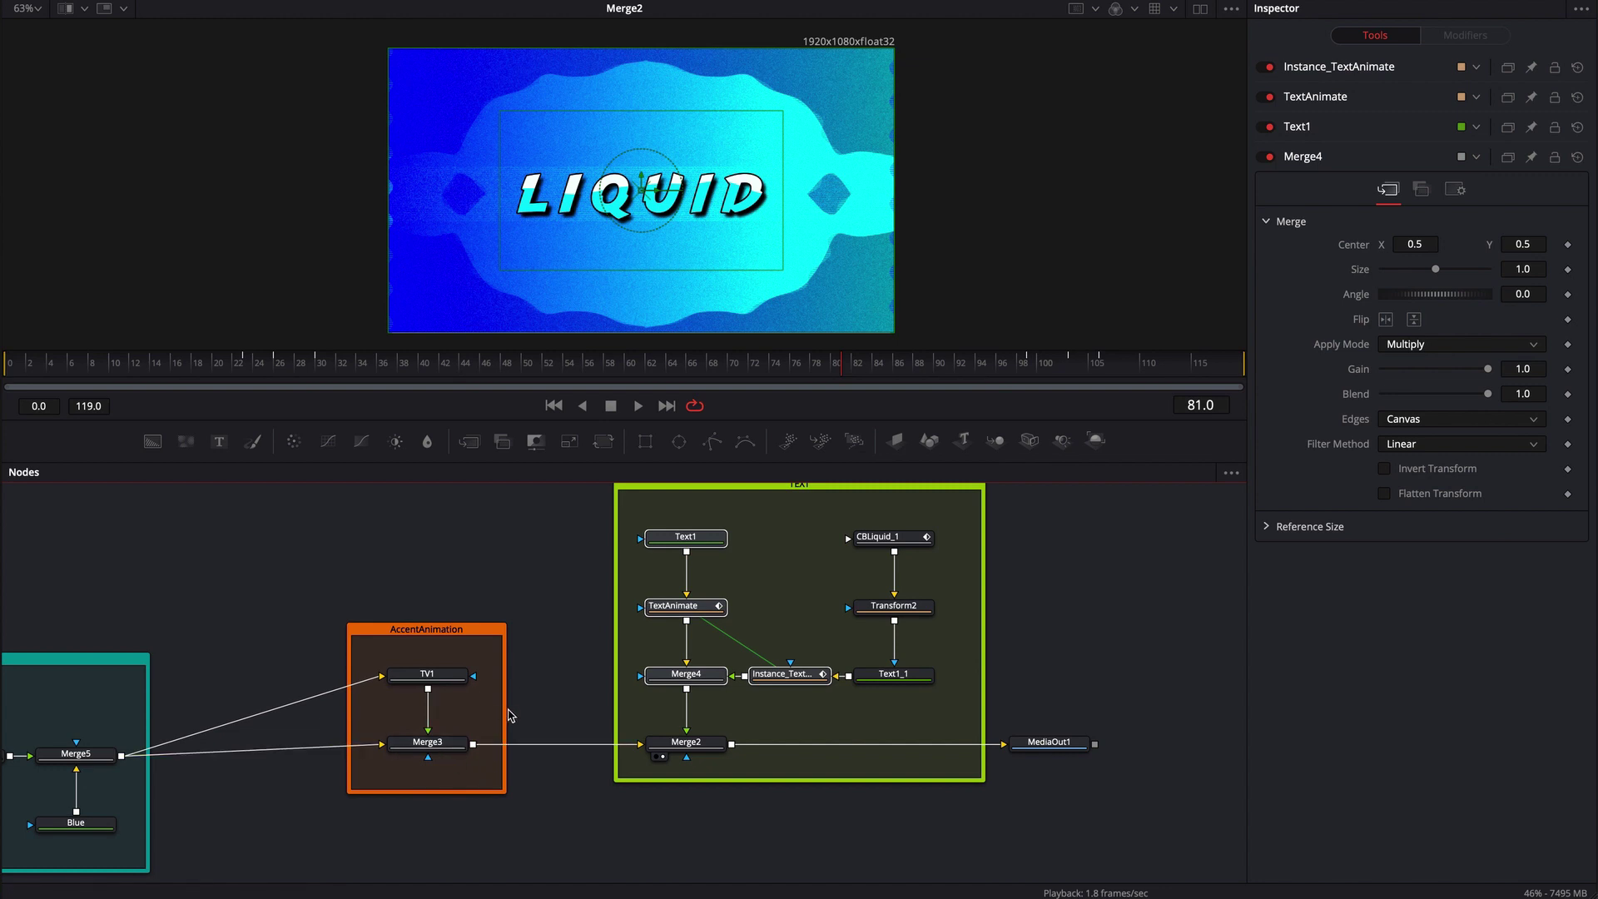
Step: Preview TV1 and Merge3, then change TV1's Bar offset to 0.434 in the Inspector
left_click_drag(443, 683, 499, 307)
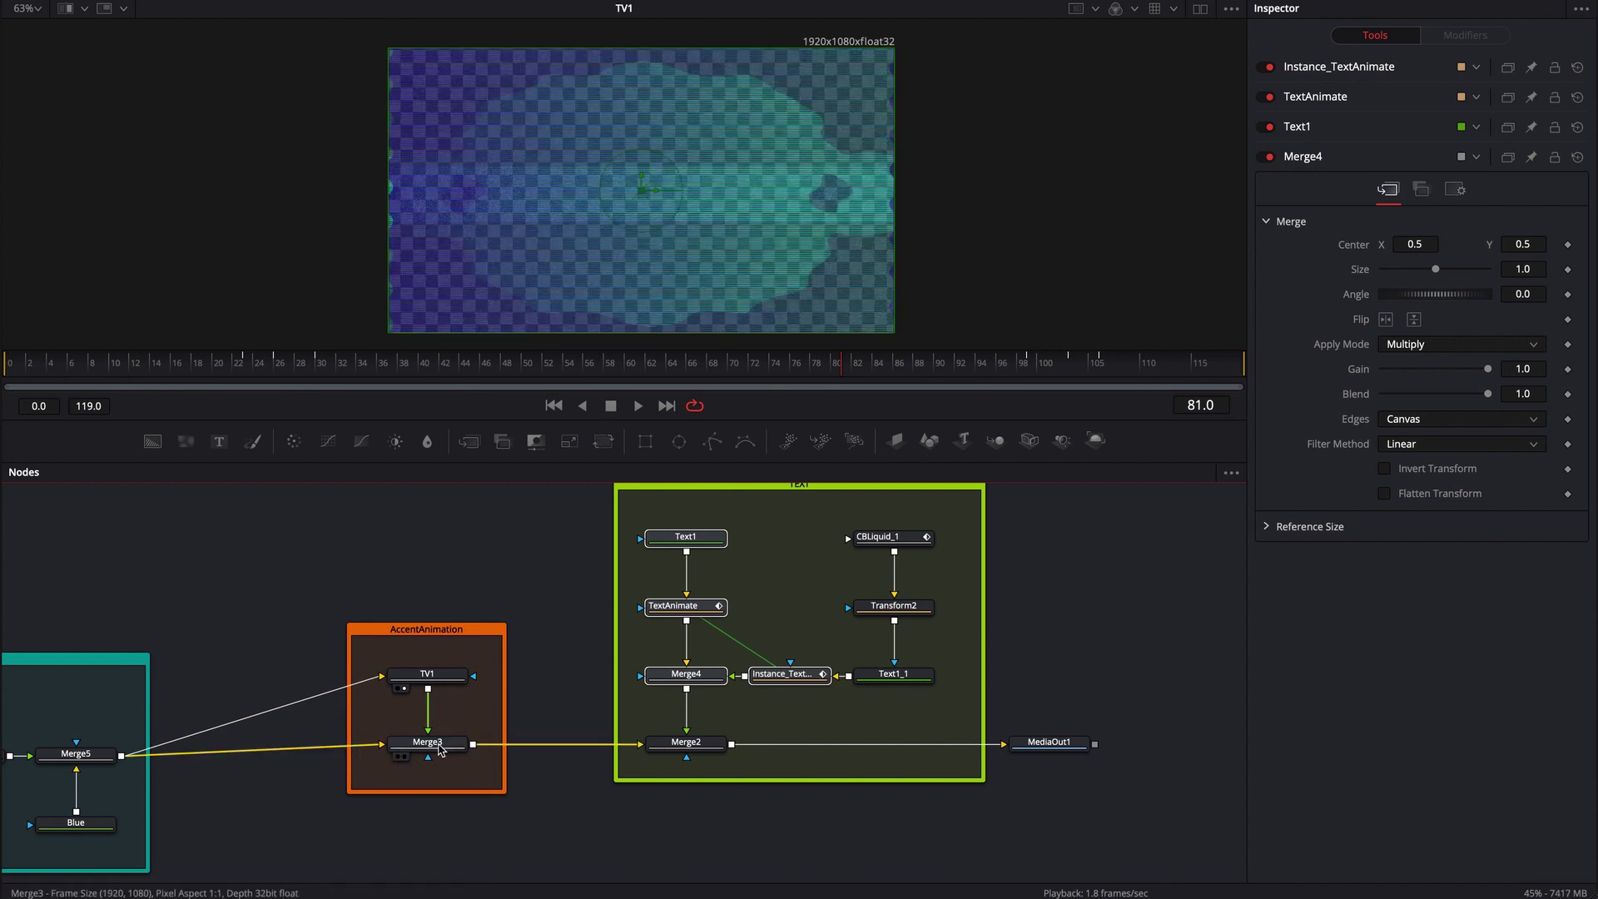
left_click(398, 757)
left_click(427, 674)
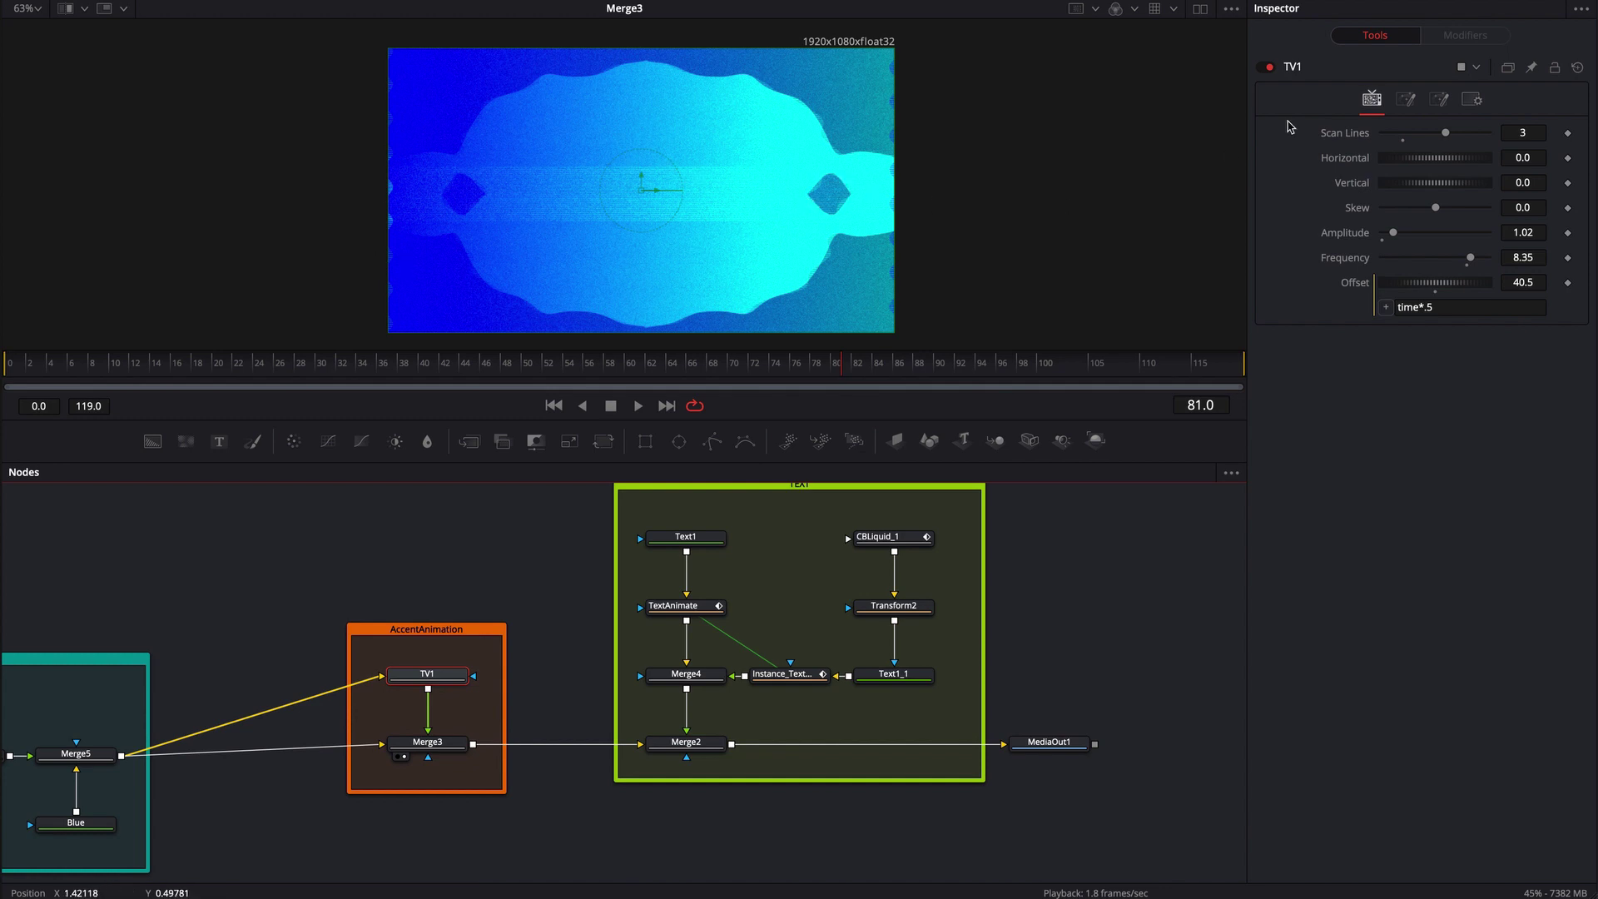
left_click(1407, 101)
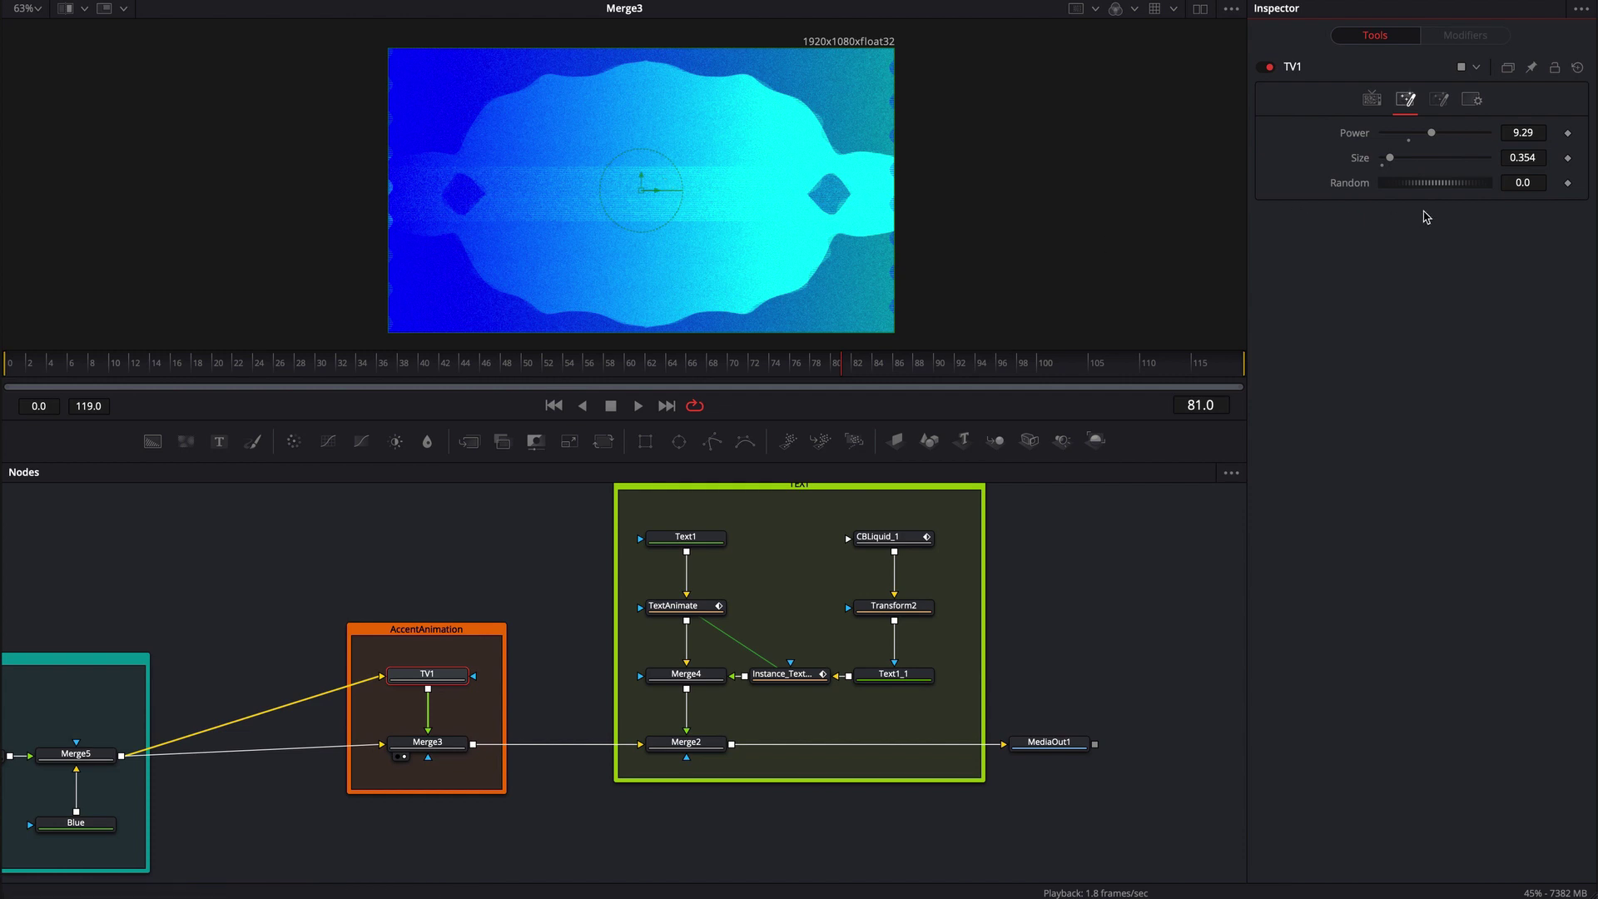
left_click(1439, 99)
left_click_drag(1419, 190, 1432, 191)
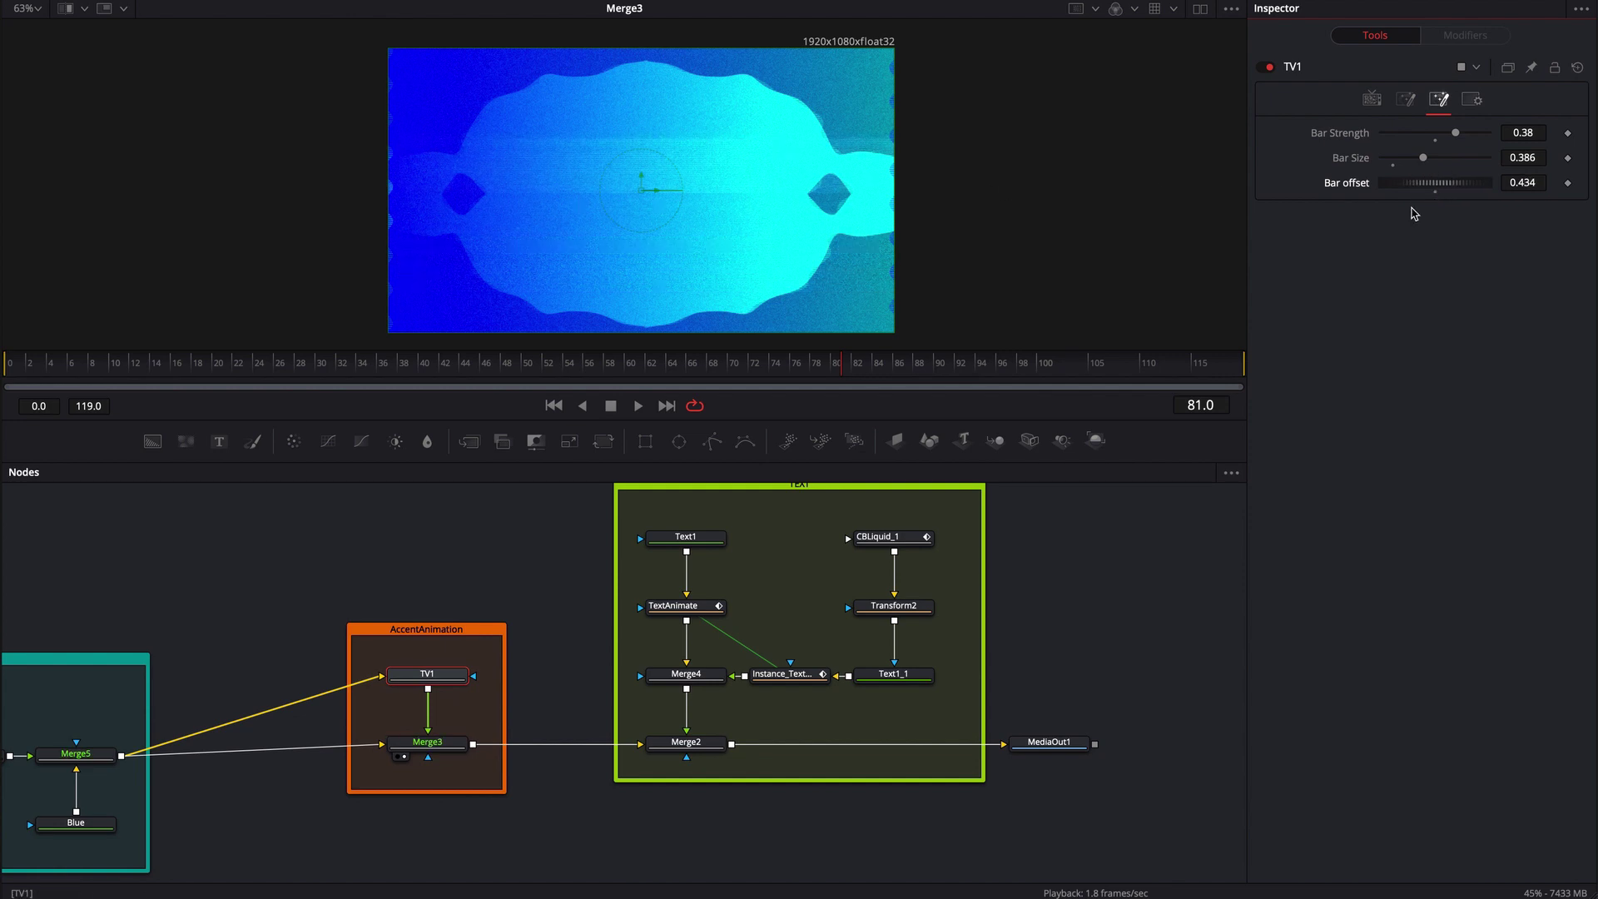
Step: Set TV1's Bar offset to the expression time*.5 and scrub to check the drifting bars
left_click(1523, 183)
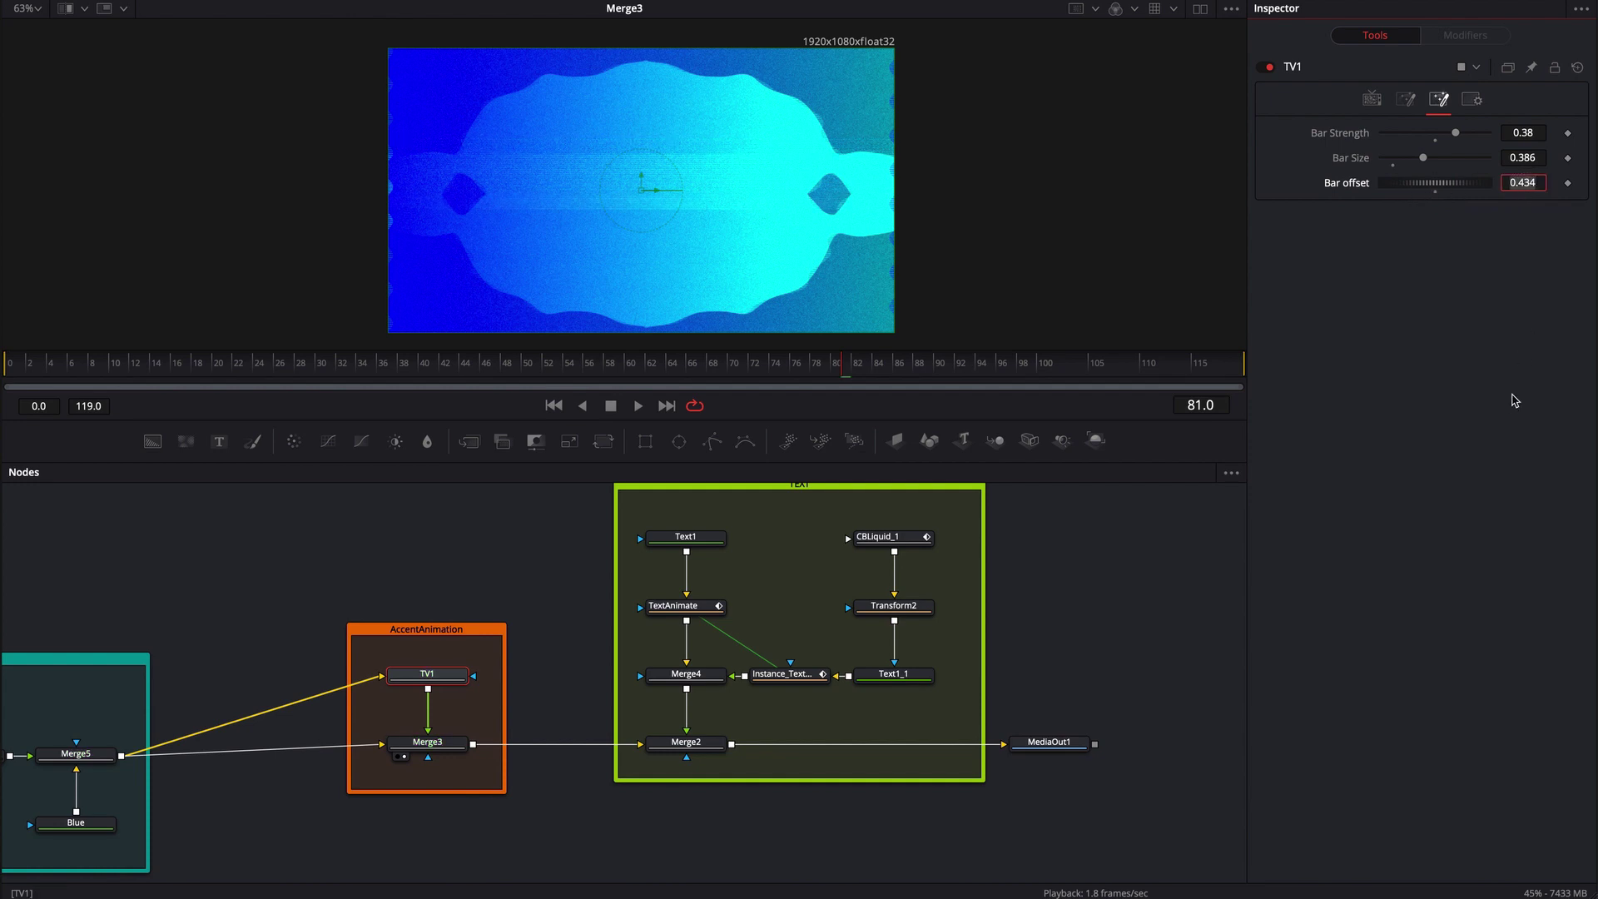
type("=")
key("Return")
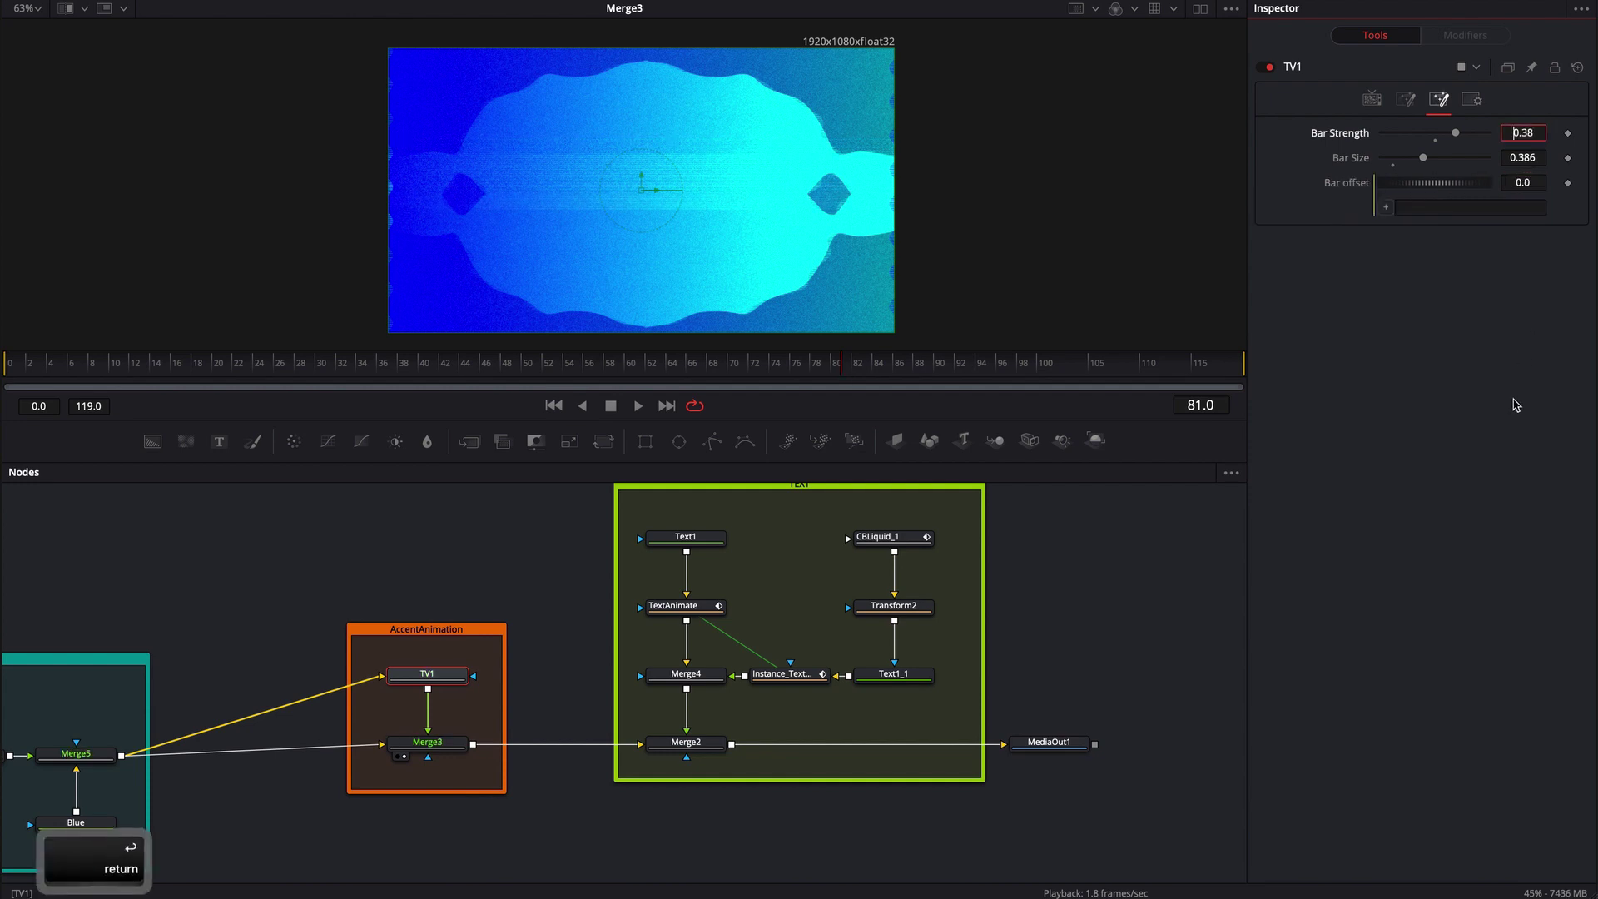
left_click(1466, 209)
type("time")
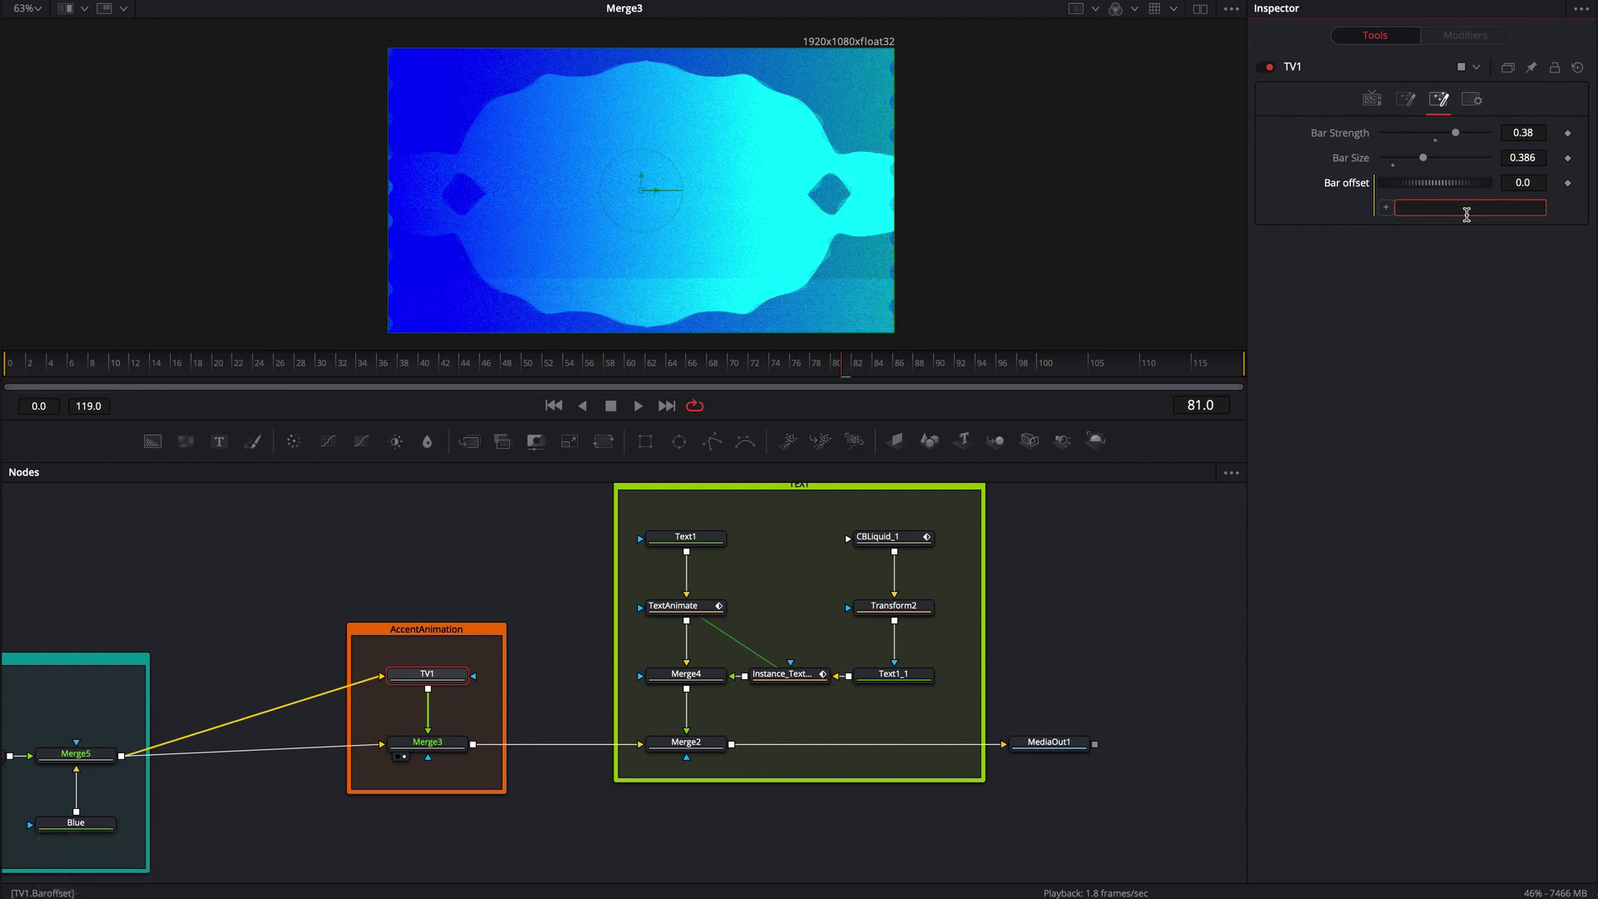
key("shift")
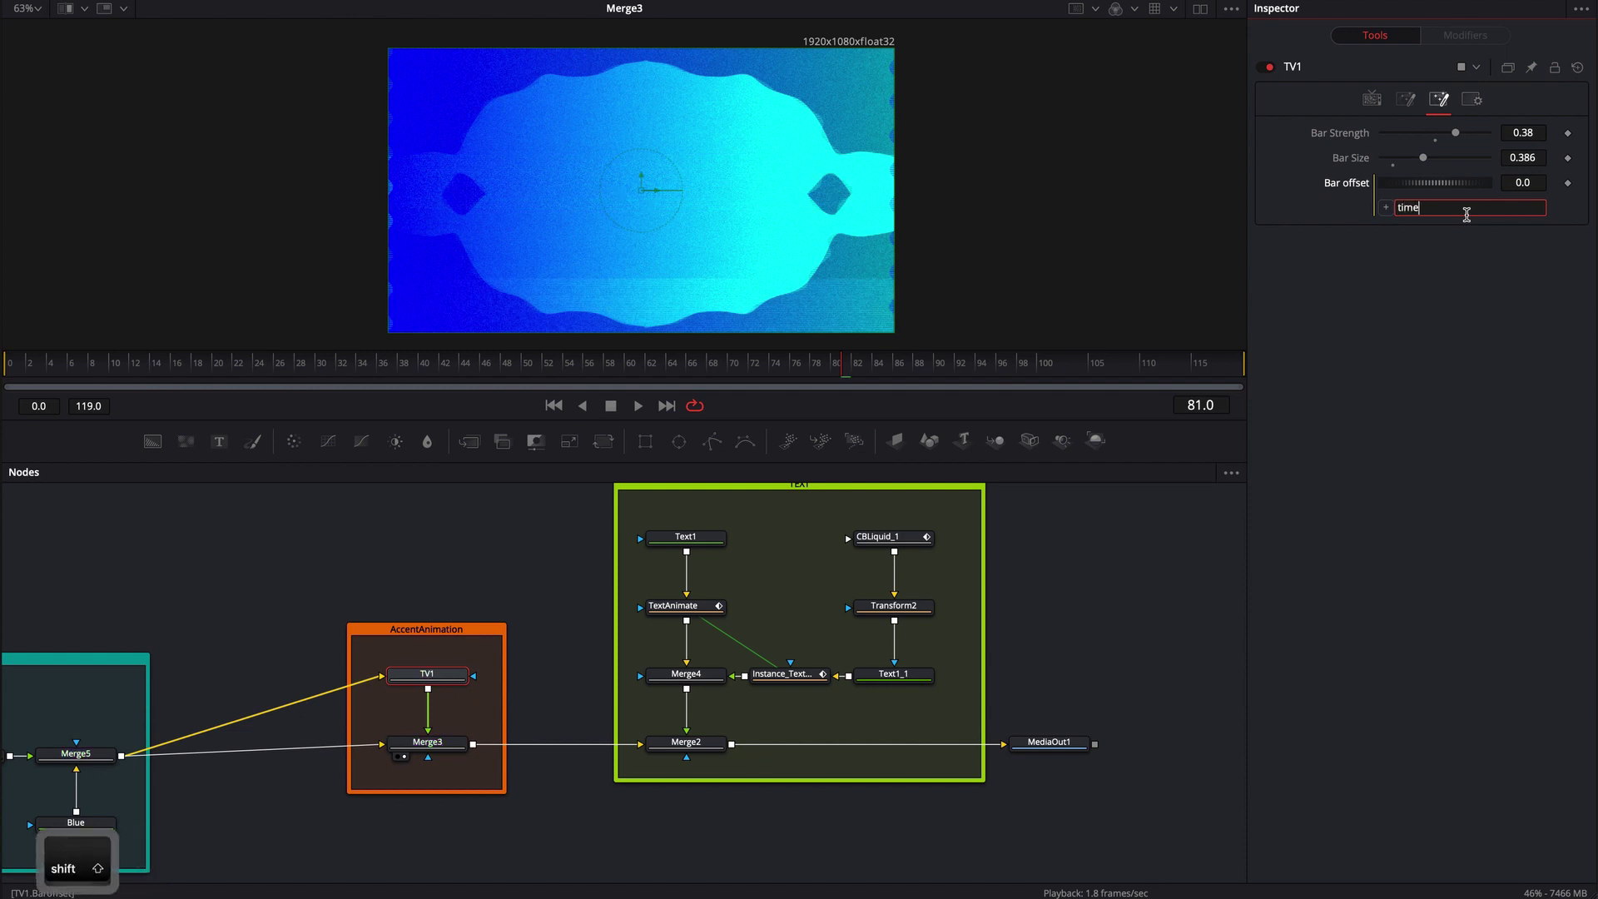
type("*.5")
key("Return")
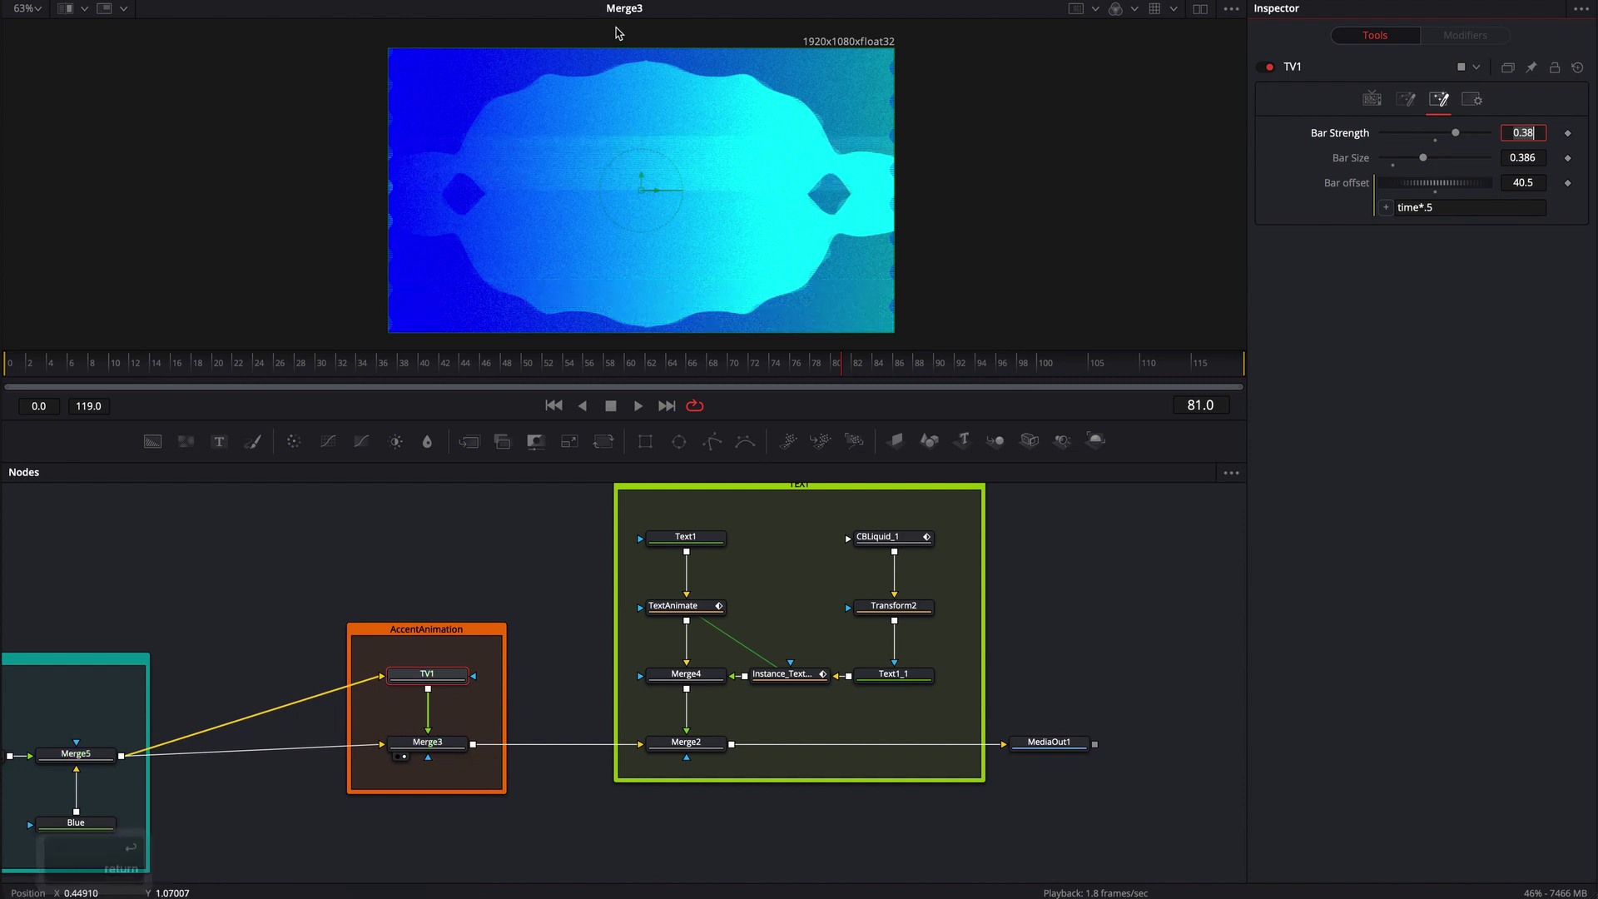
left_click_drag(450, 366, 831, 387)
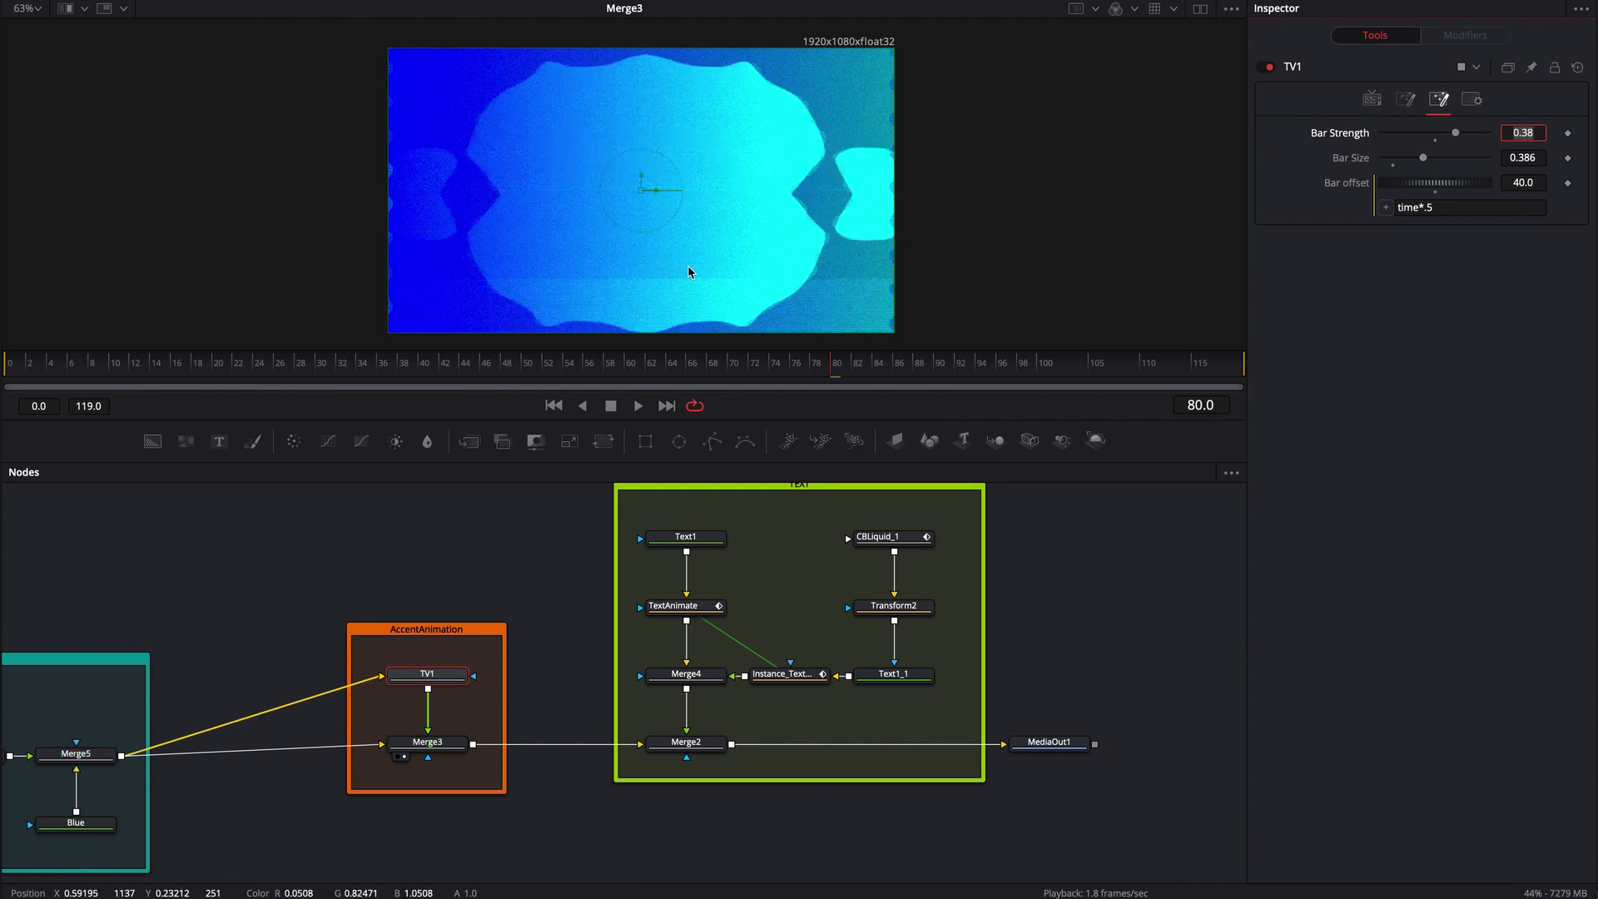
left_click(698, 384)
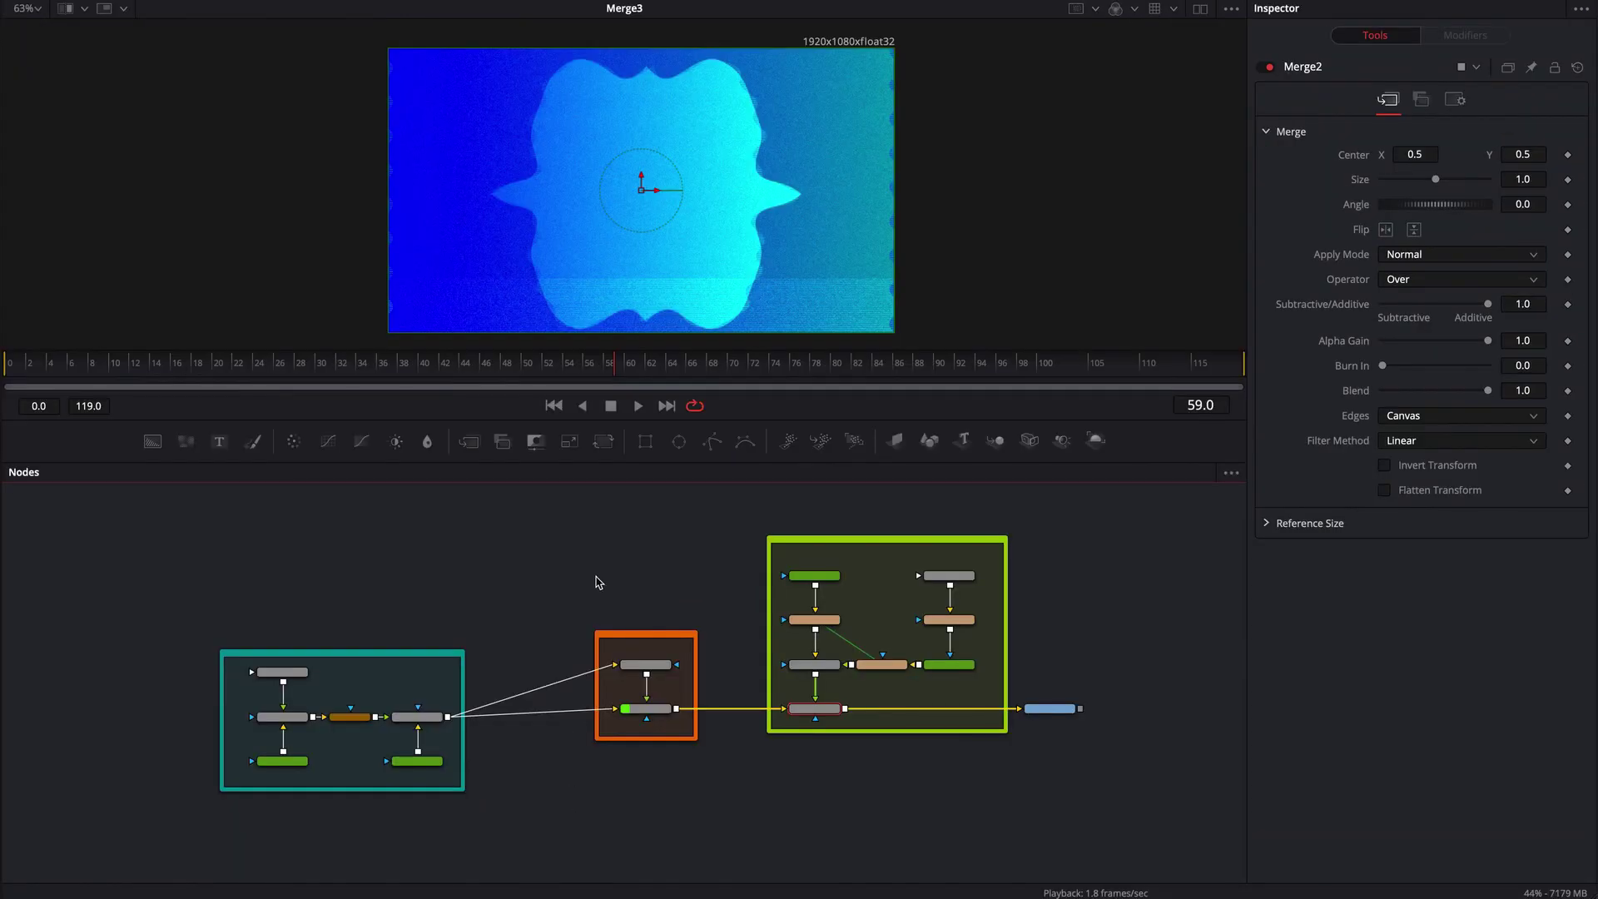
Step: Pan to the whole node tree and load MediaOut1 into the viewer
left_click_drag(596, 581, 595, 599)
key("1")
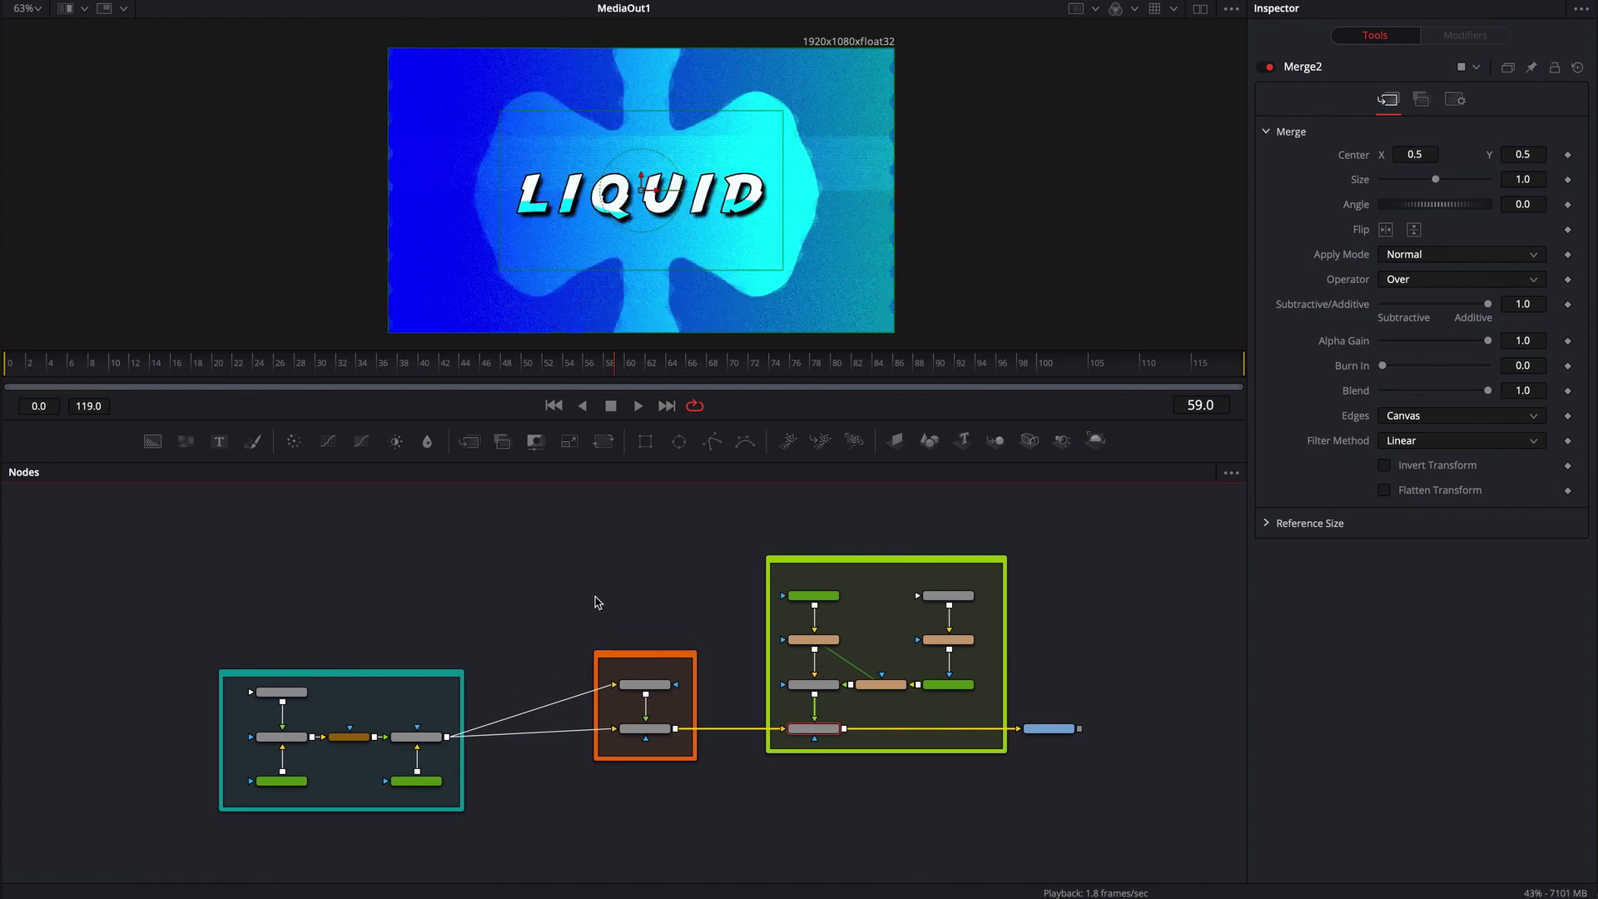